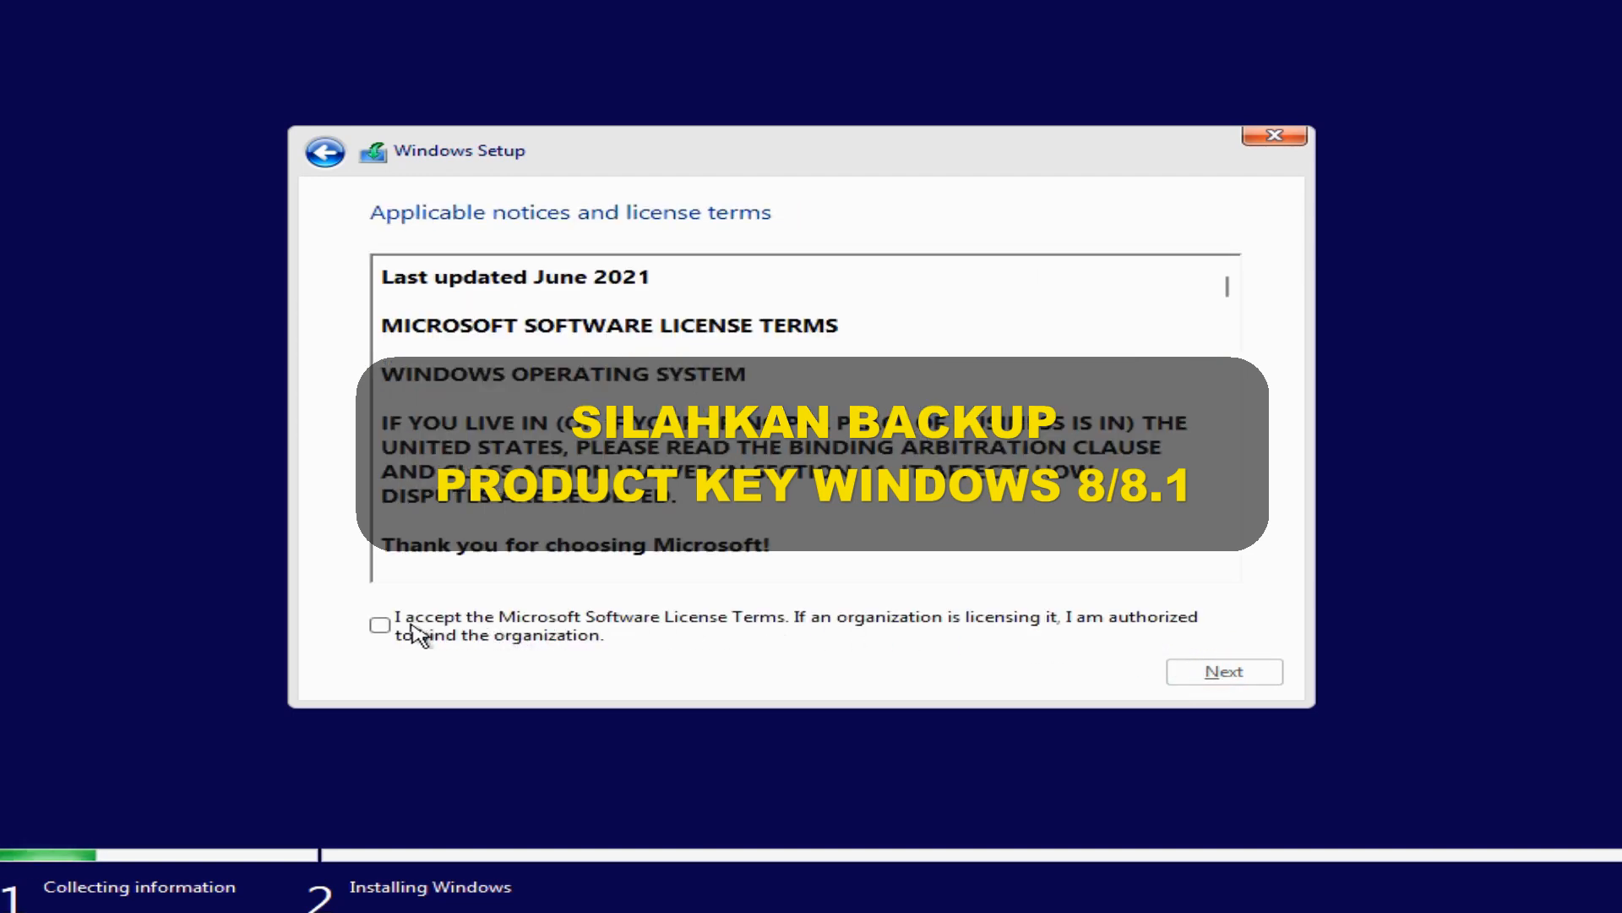
# Accept the Microsoft Software License Terms and choose the Custom: Install Windows only (advanced) installation type
pyautogui.click(382, 626)
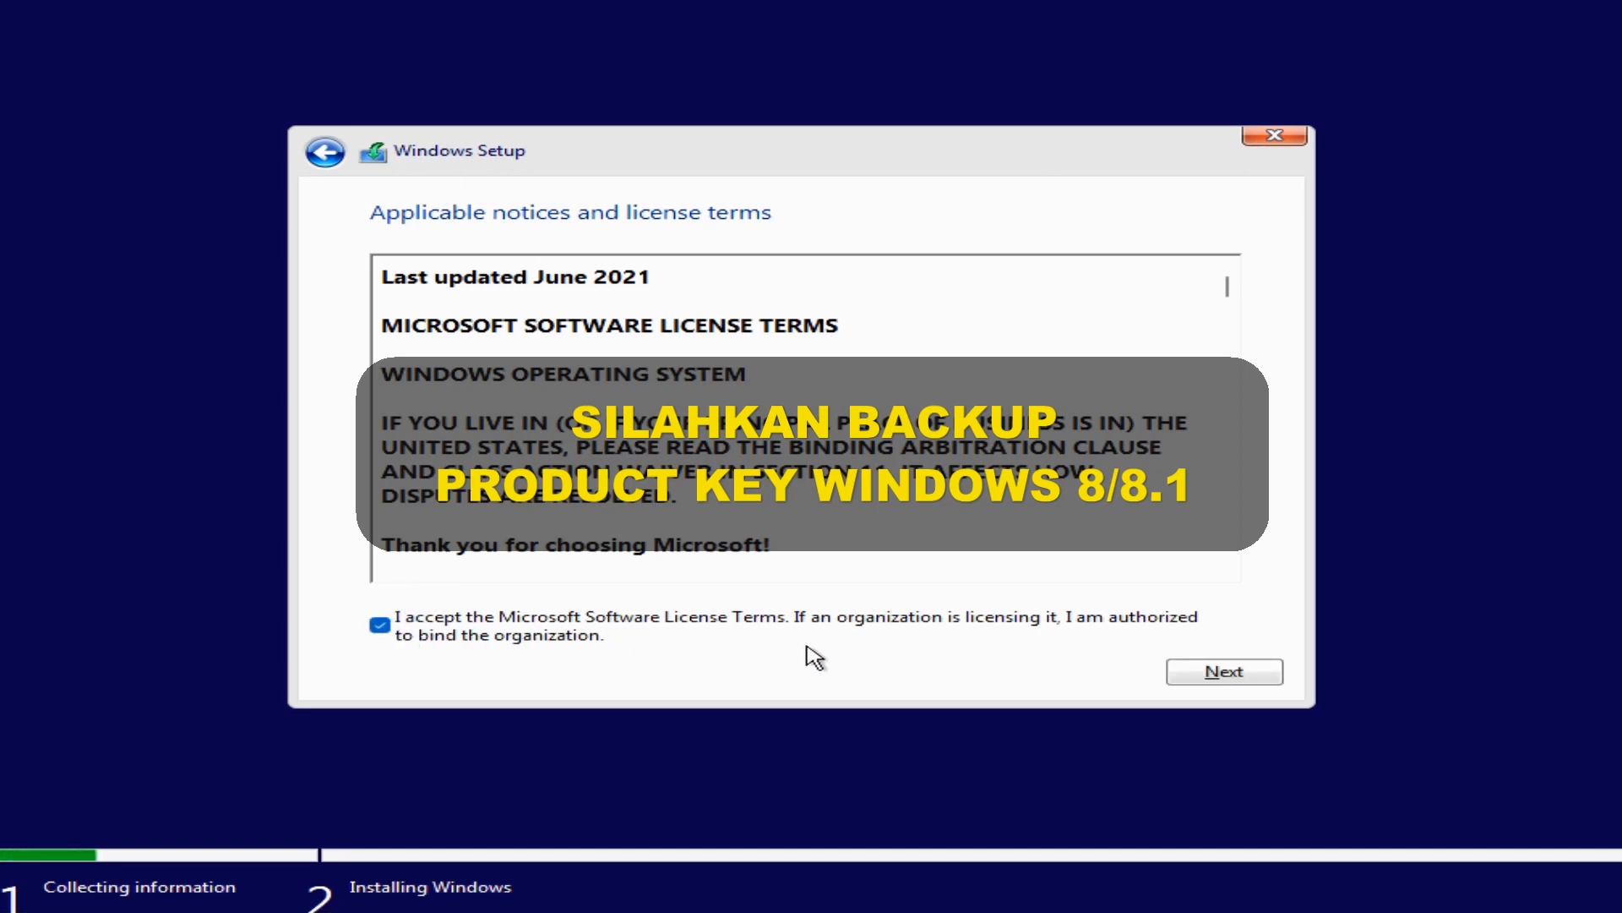
pyautogui.click(1200, 671)
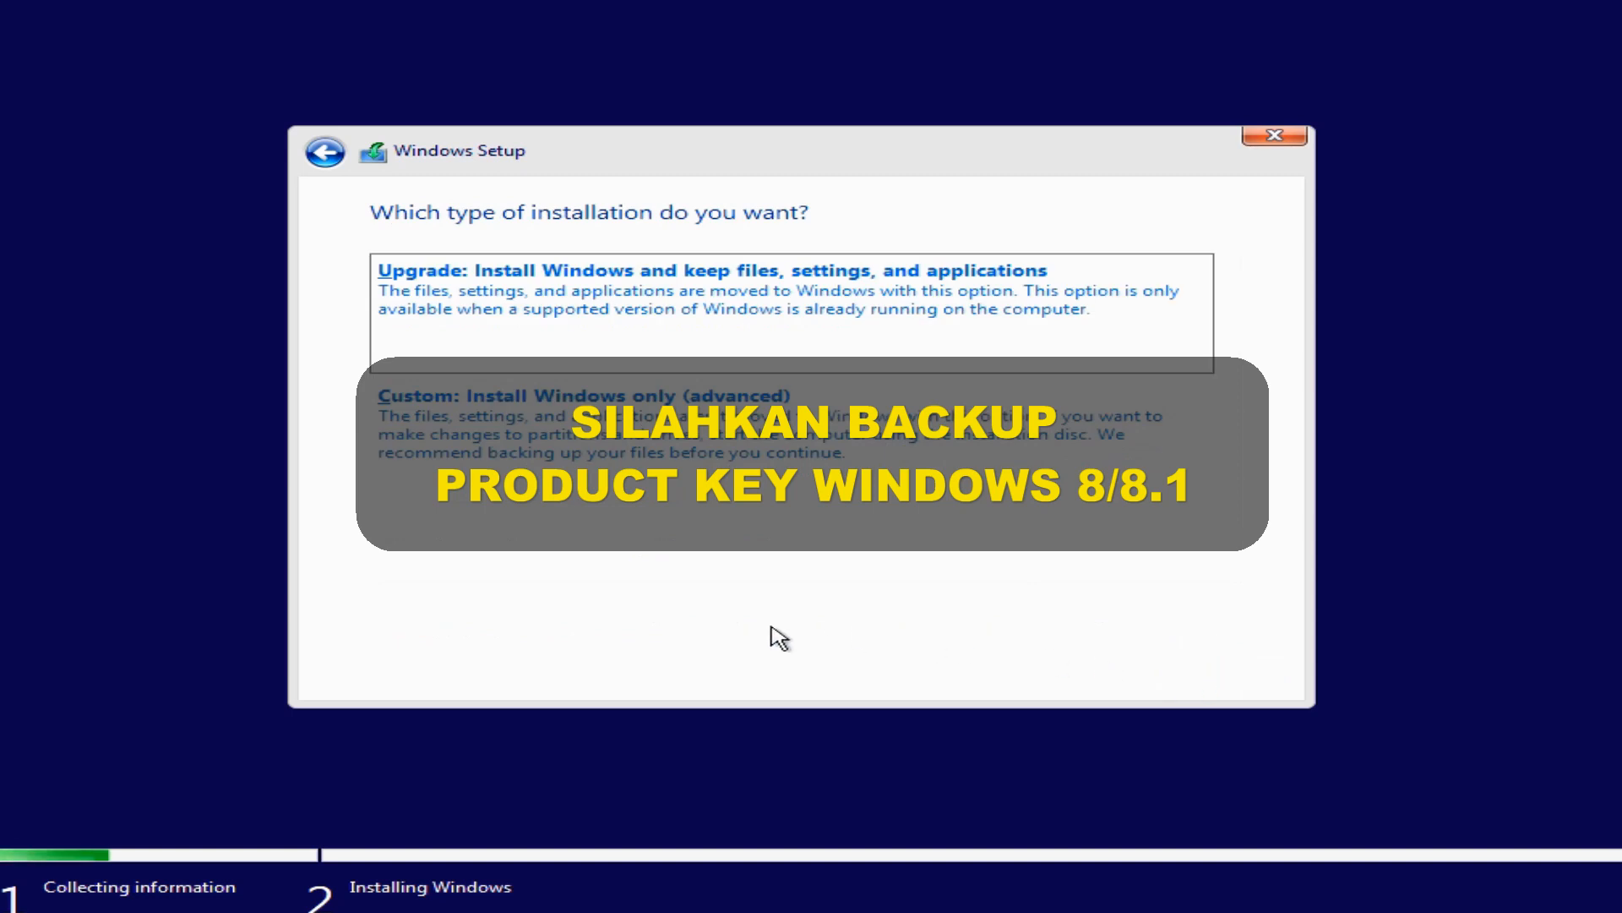
pyautogui.click(686, 461)
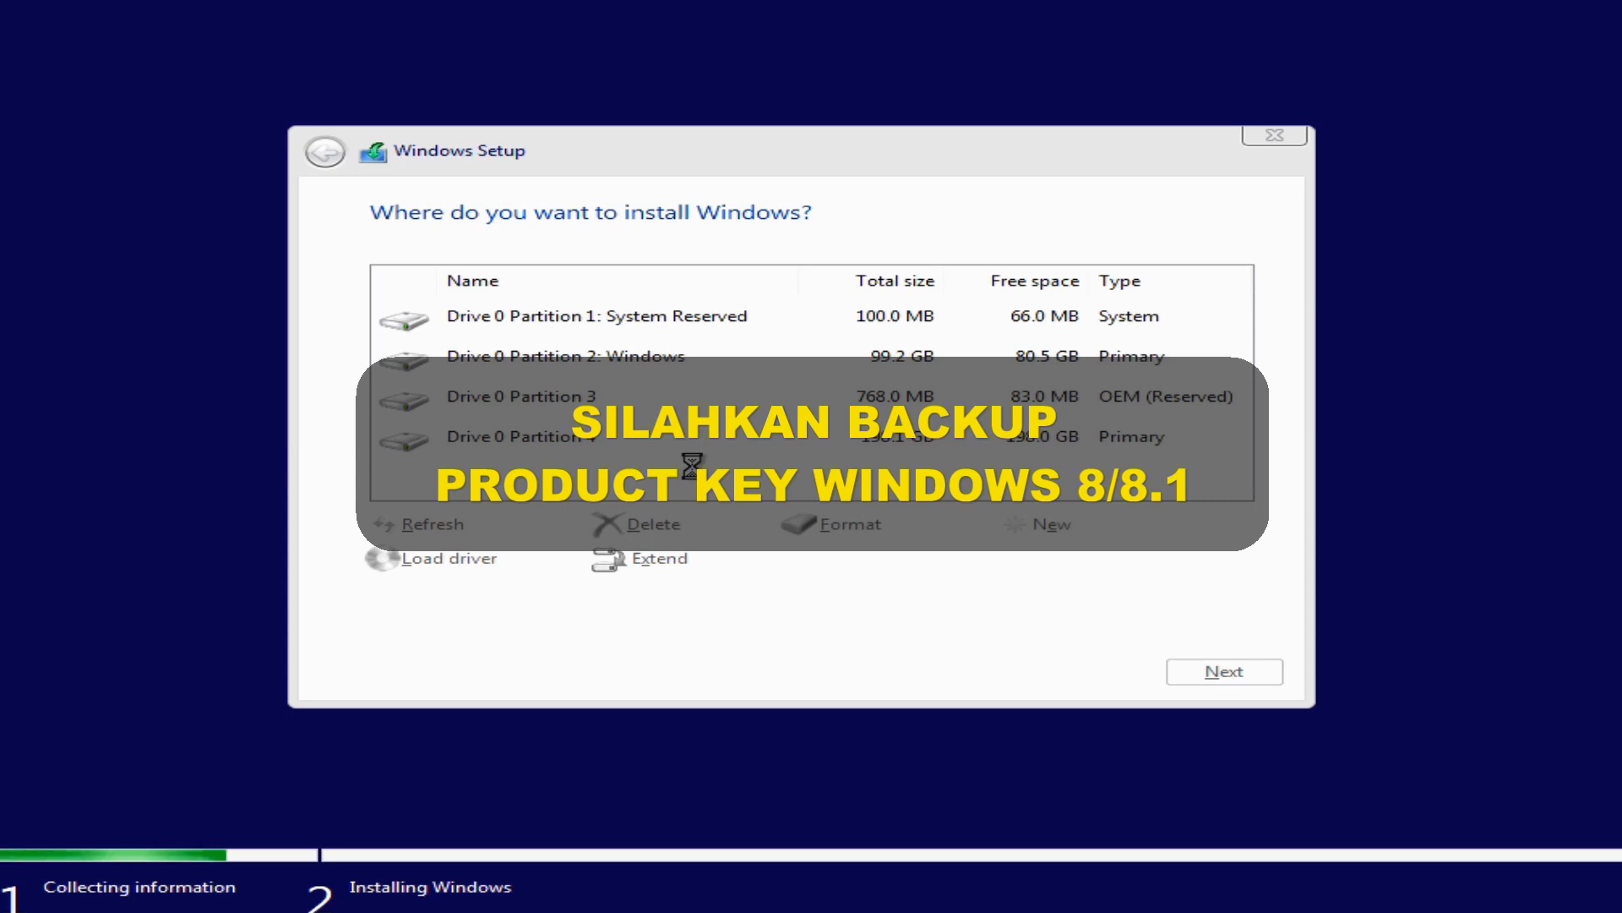
# Format Drive 0 Partition 2 and start installing Windows on it
pyautogui.click(760, 358)
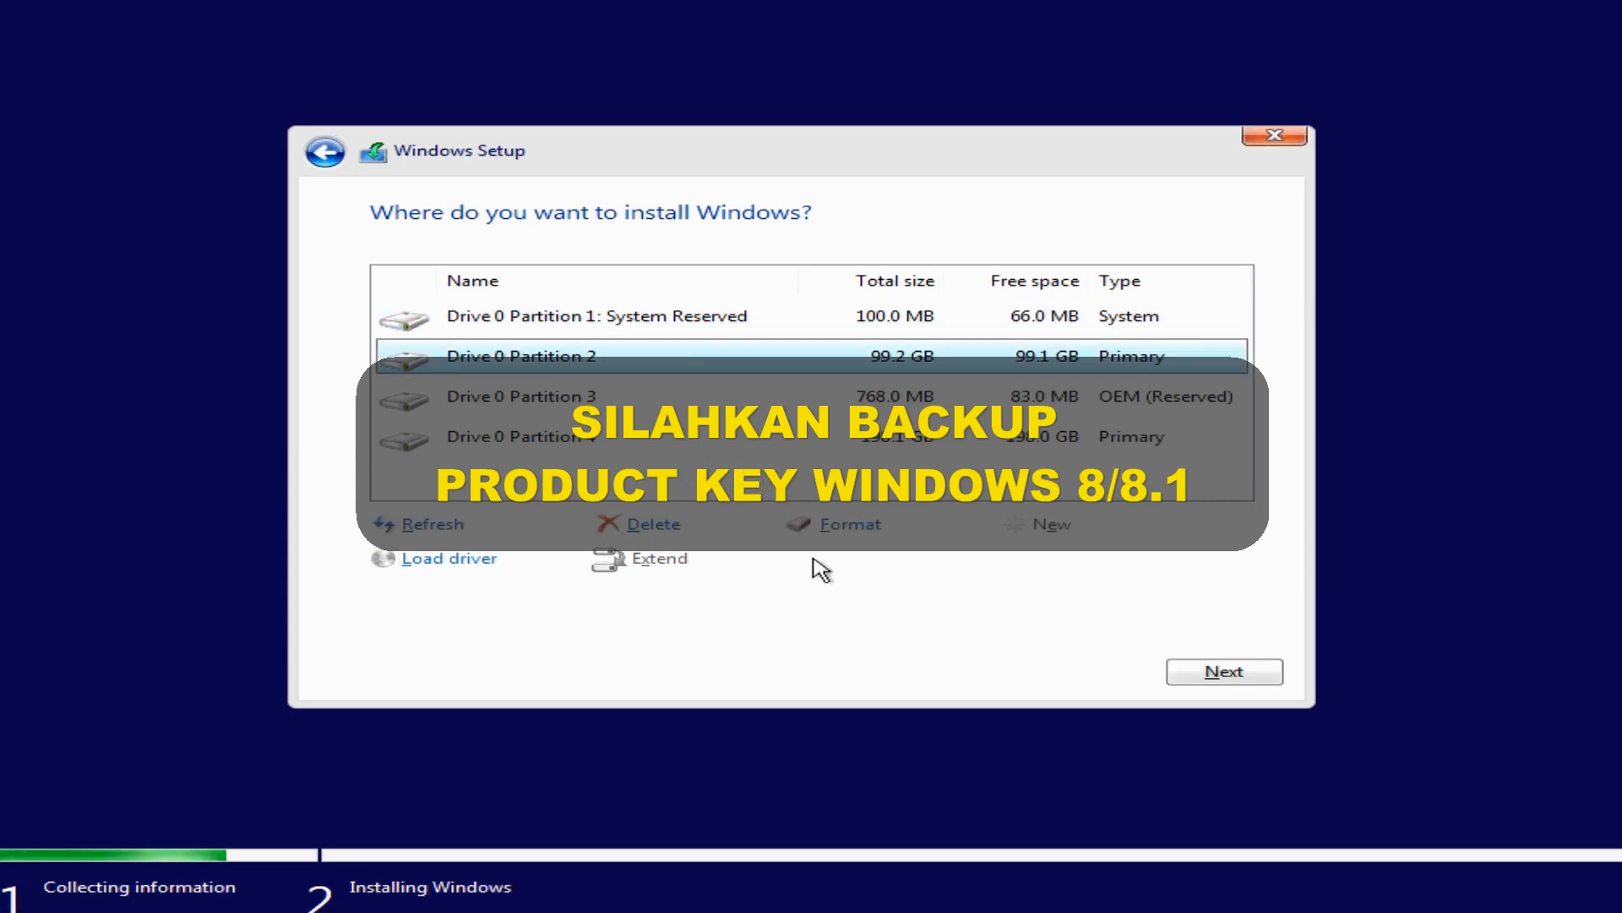
pyautogui.click(1214, 672)
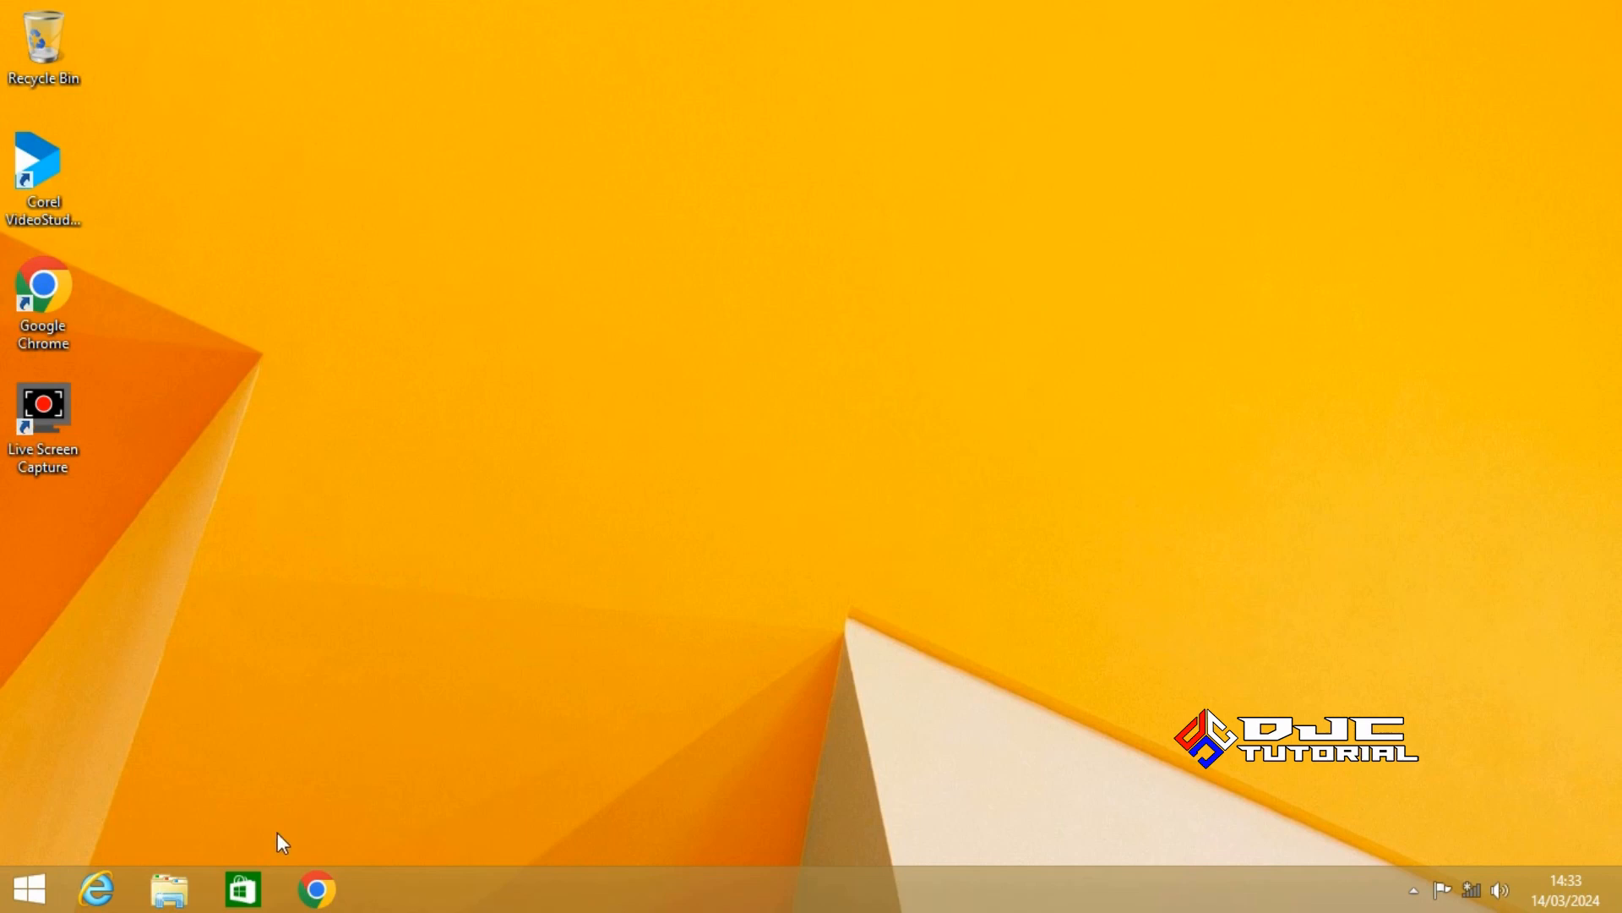
# In File Explorer, copy all folders inside C:\Users\Duta Jaya Computers
pyautogui.click(173, 892)
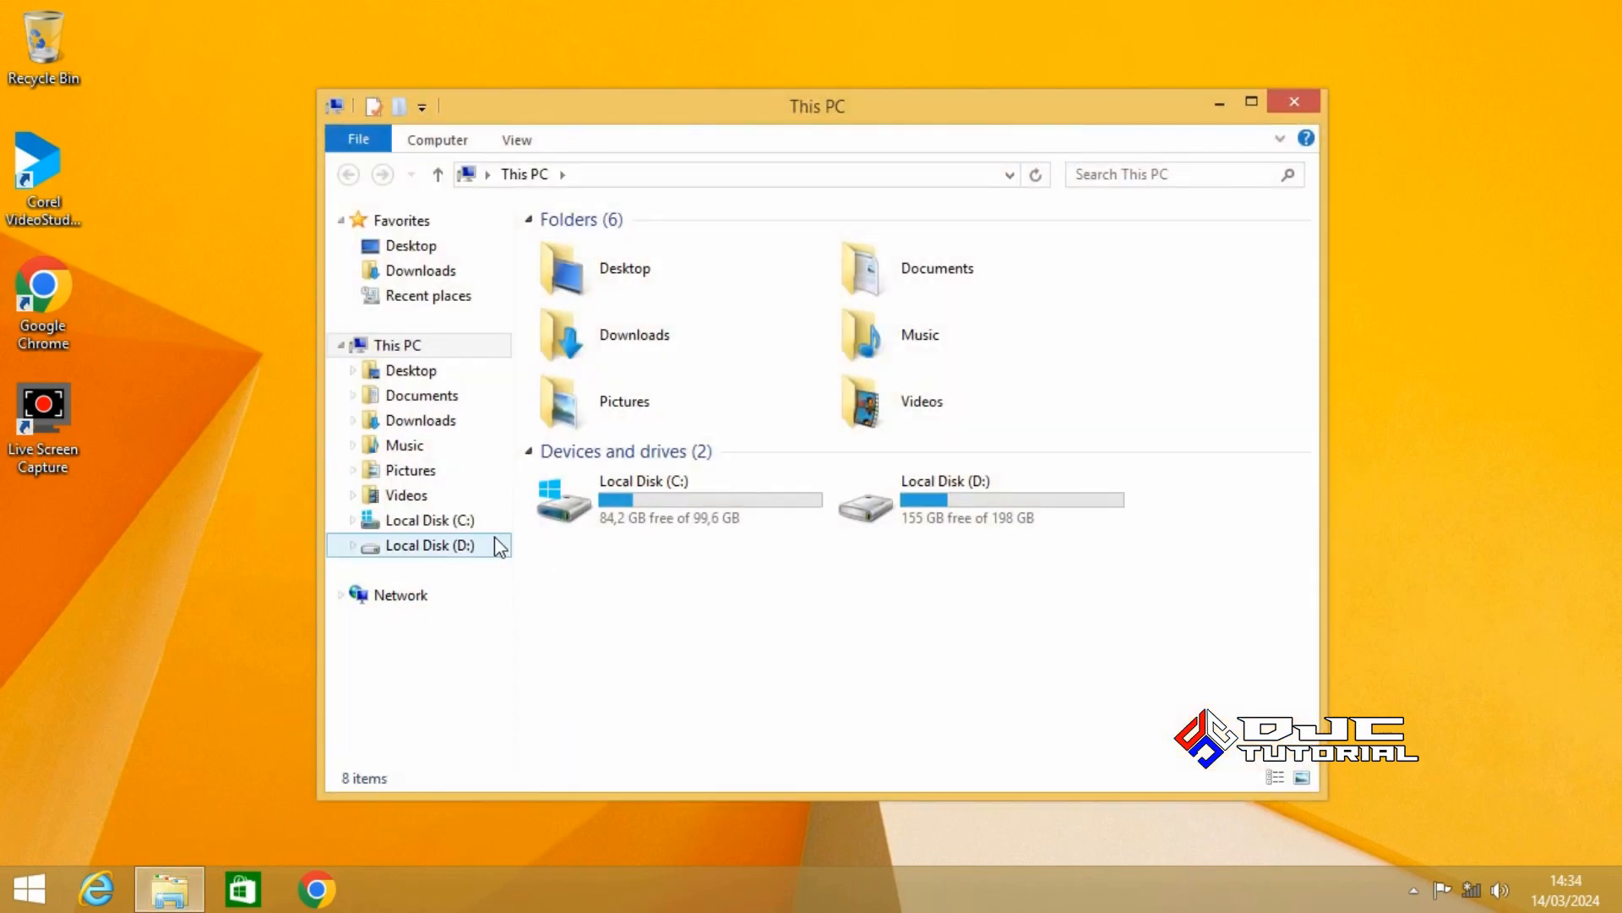
pyautogui.click(471, 521)
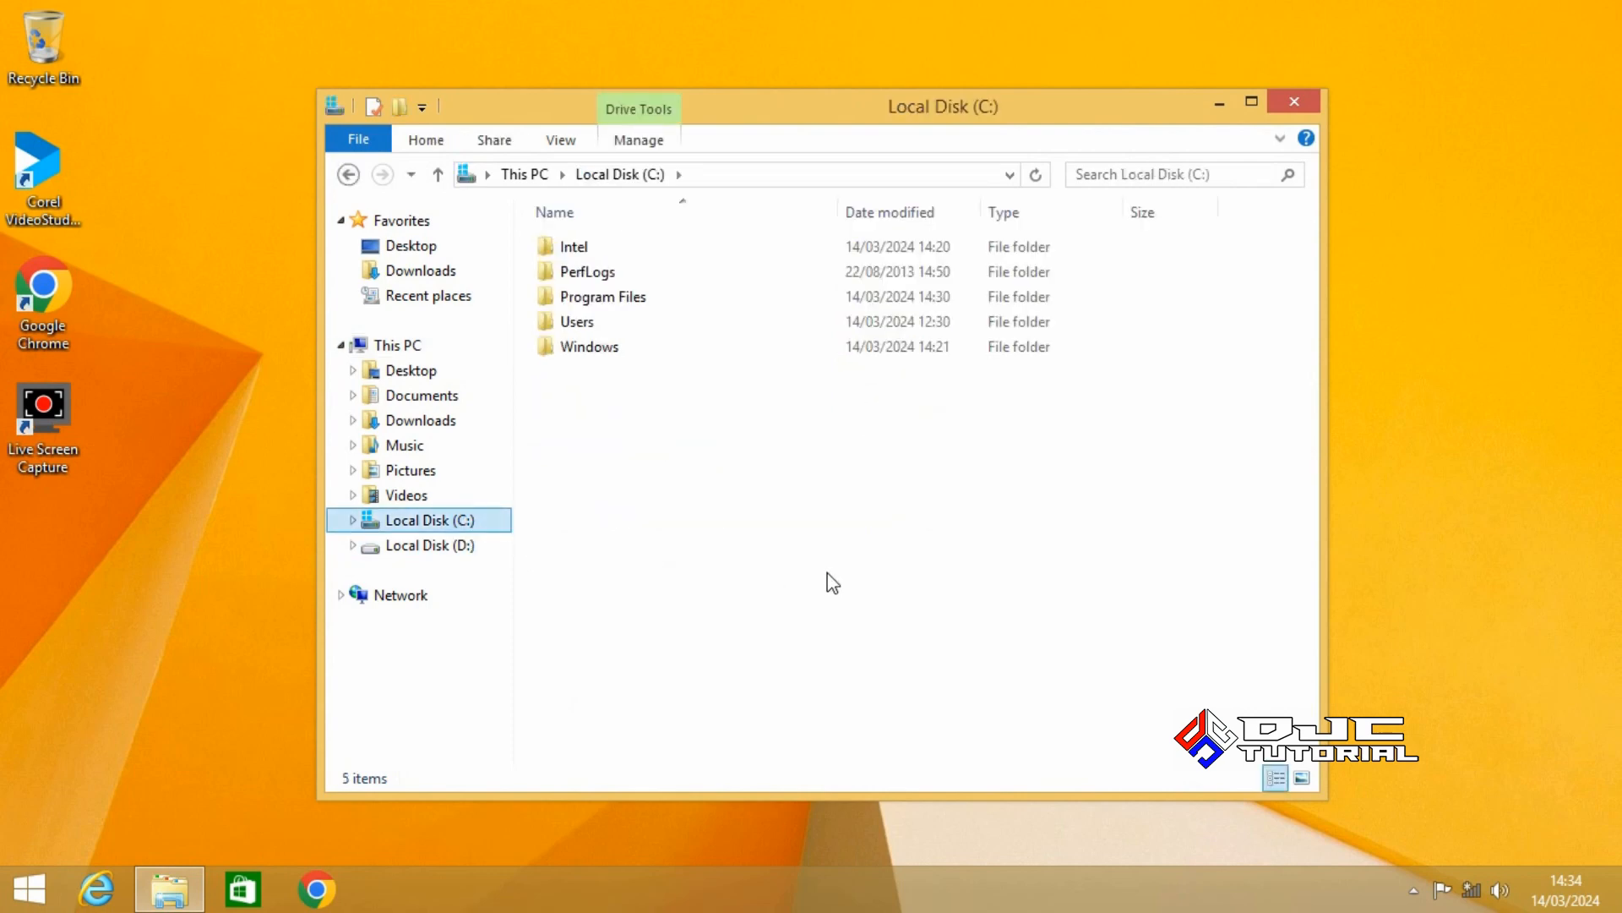
pyautogui.doubleClick(712, 327)
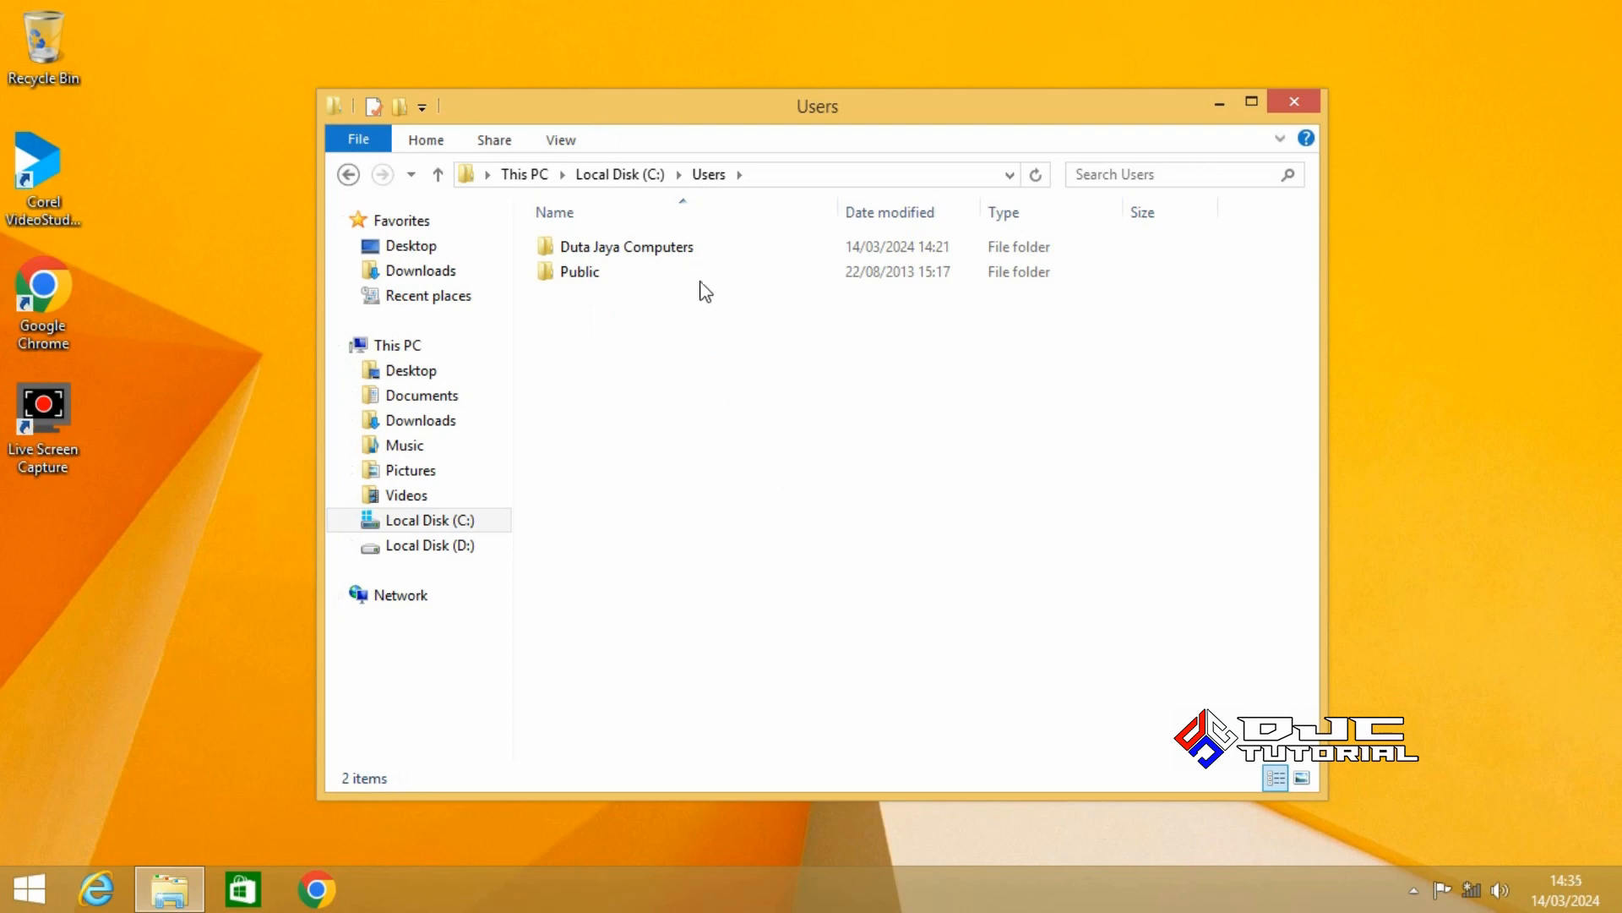
pyautogui.doubleClick(689, 247)
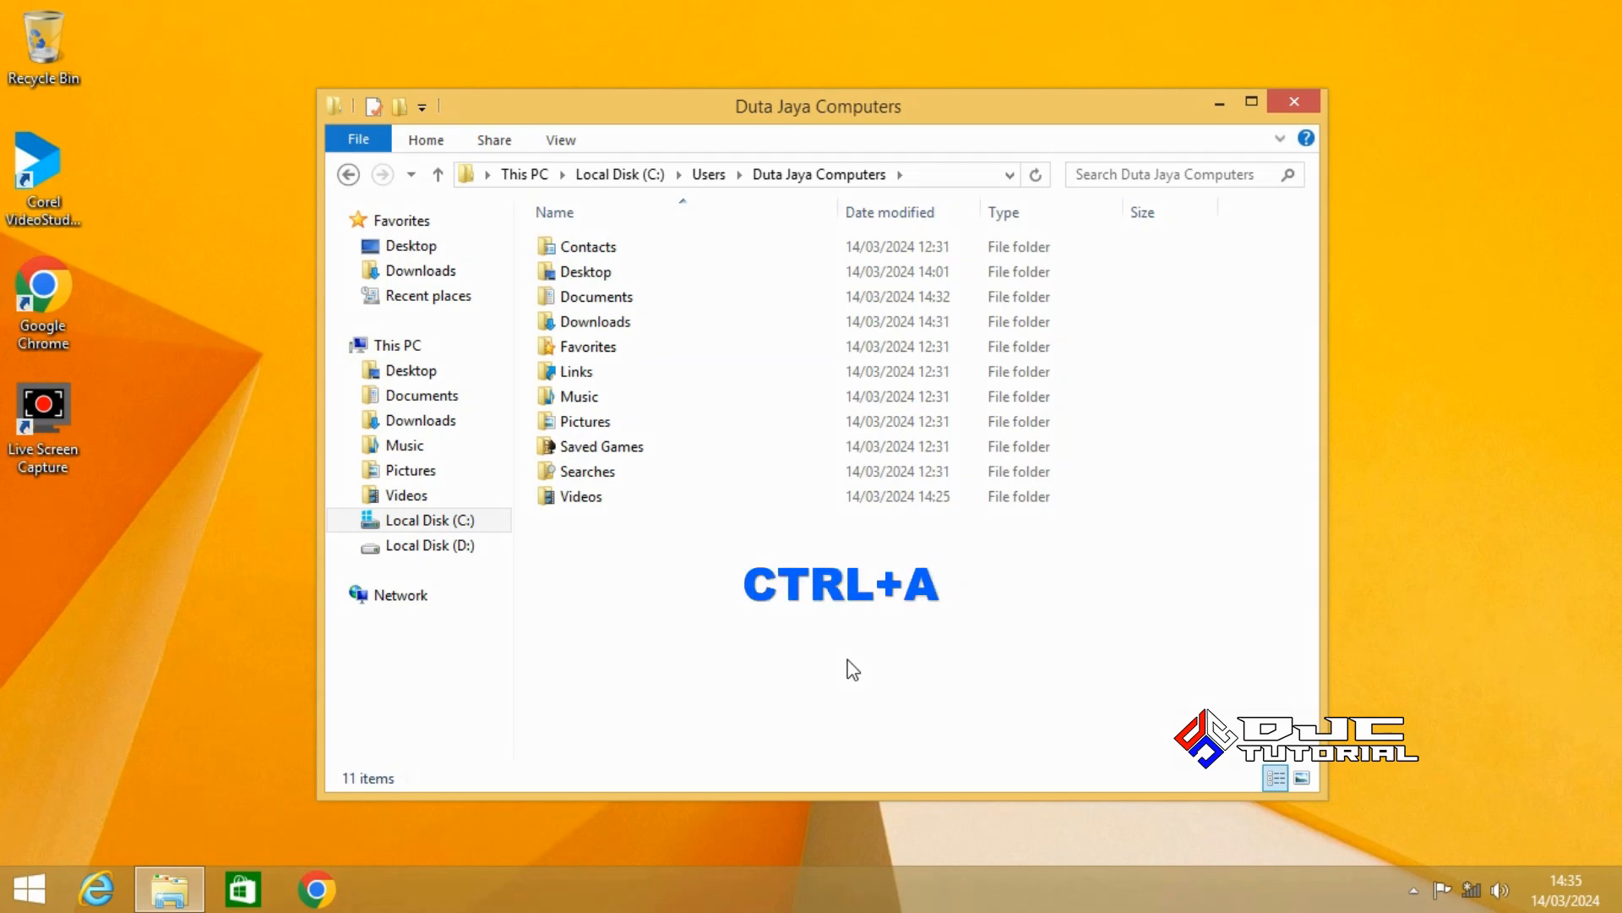
pyautogui.hotkey('ctrl', 'a')
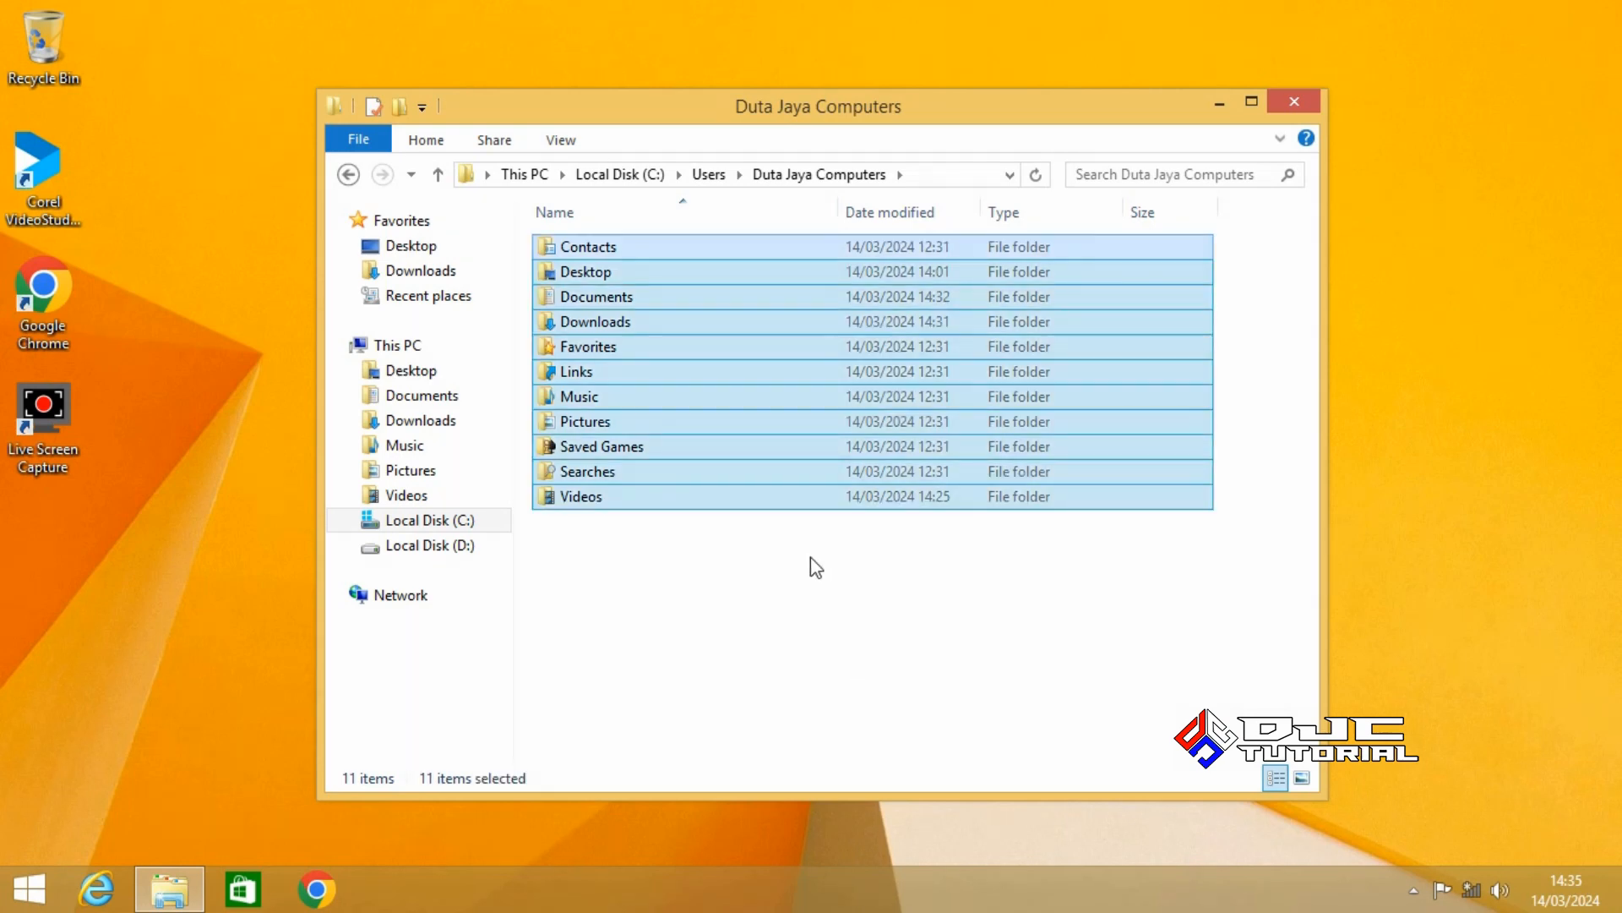
pyautogui.rightClick(794, 479)
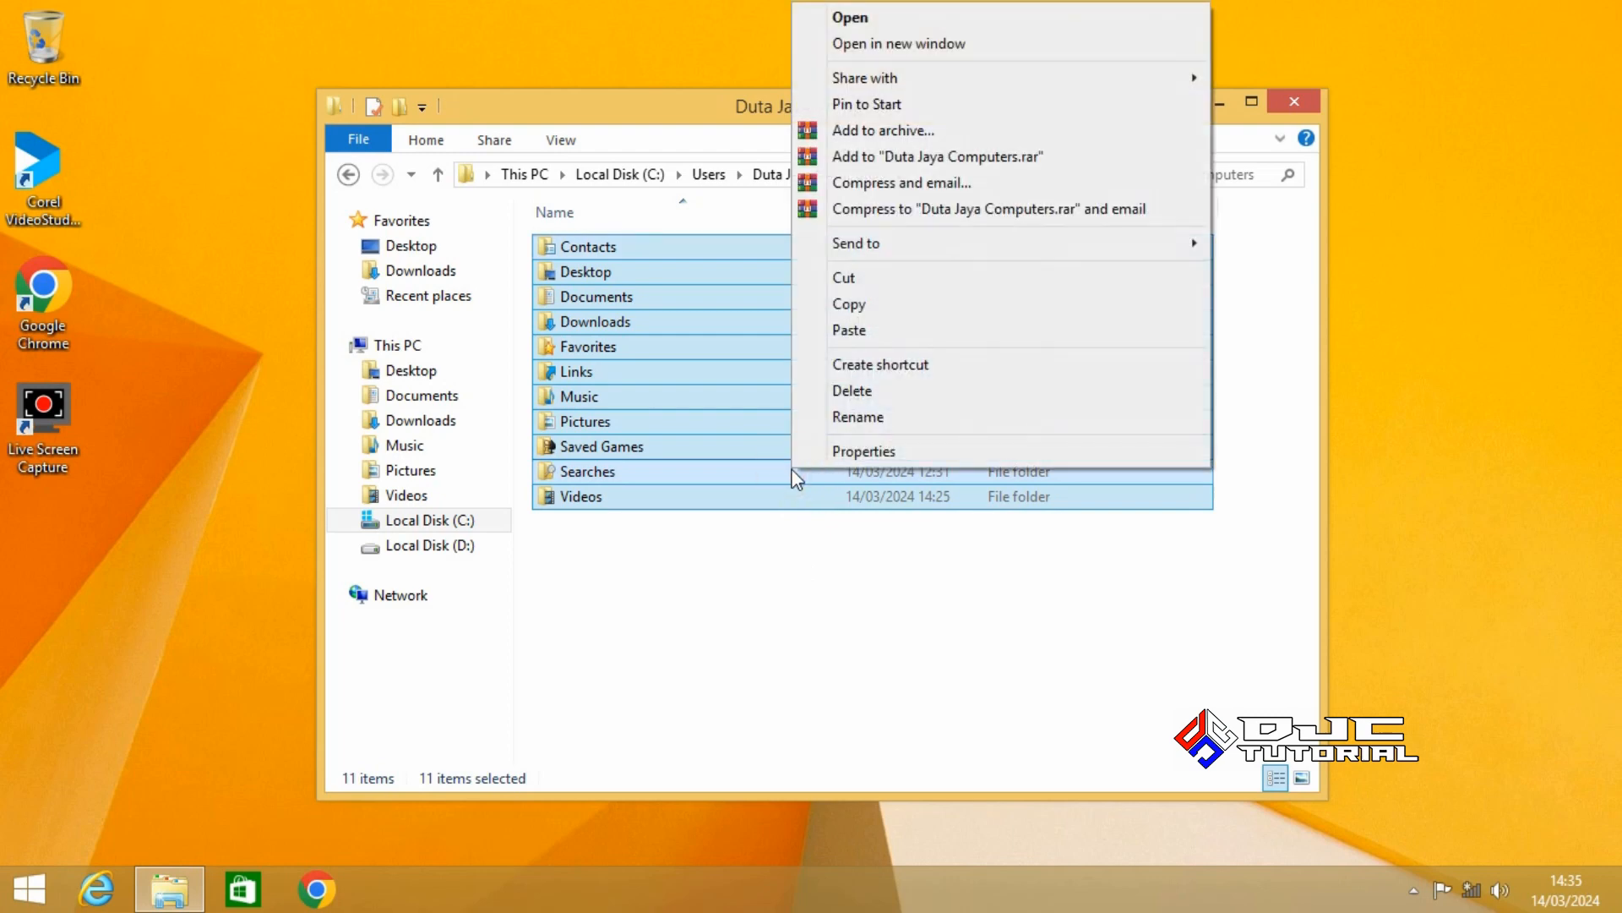
pyautogui.click(895, 306)
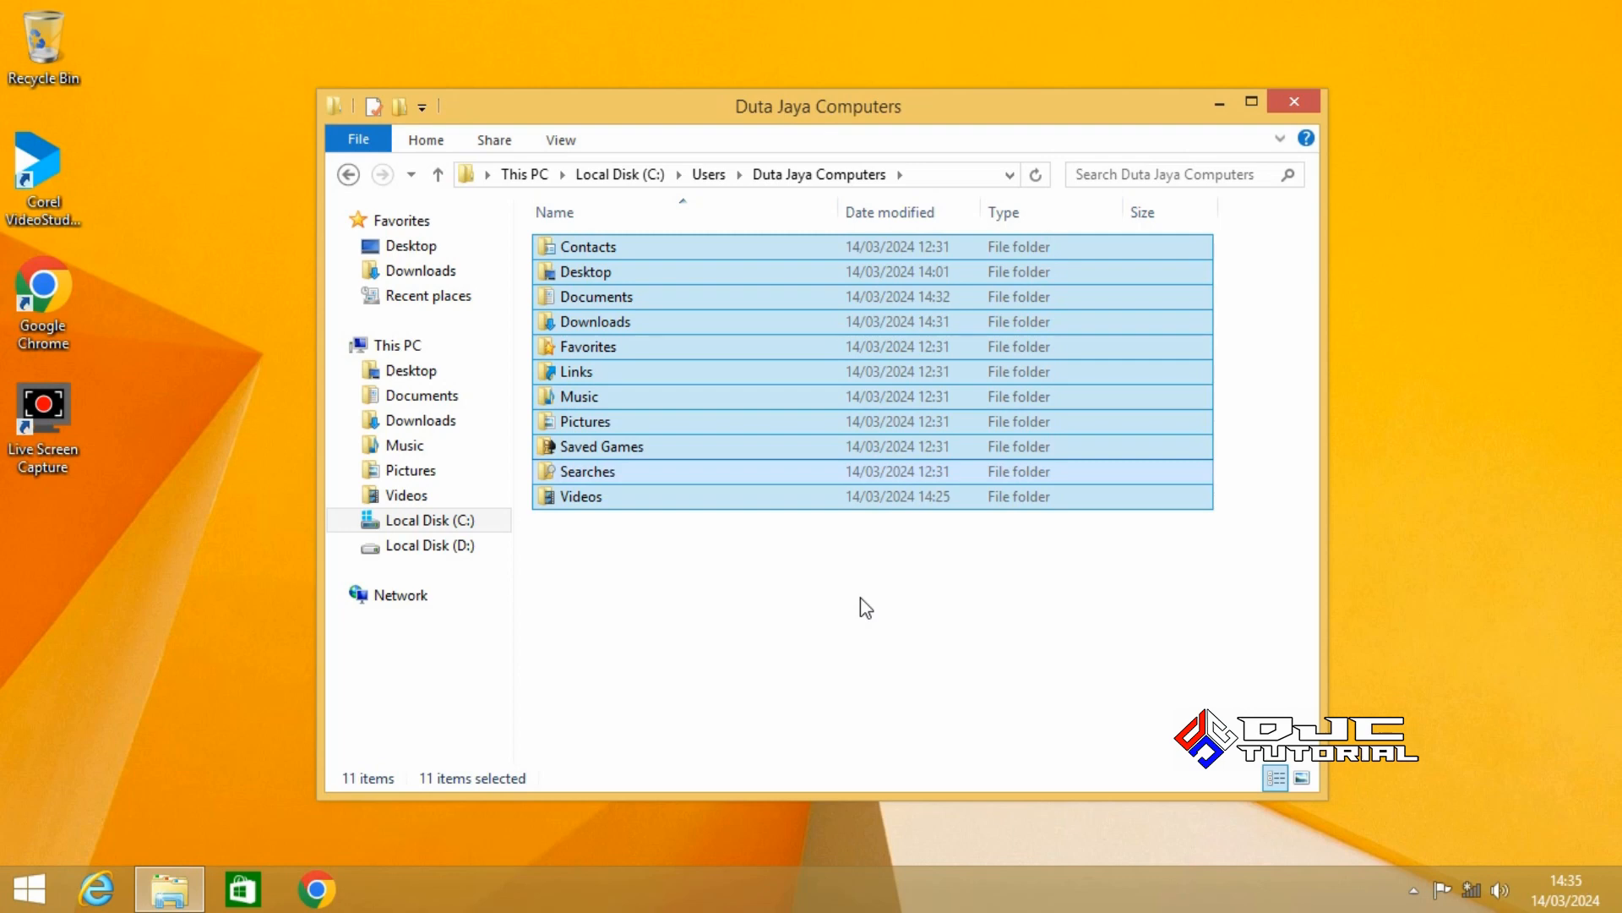
# Create a folder named BACKUP DATA C on Local Disk (D:)
pyautogui.click(465, 554)
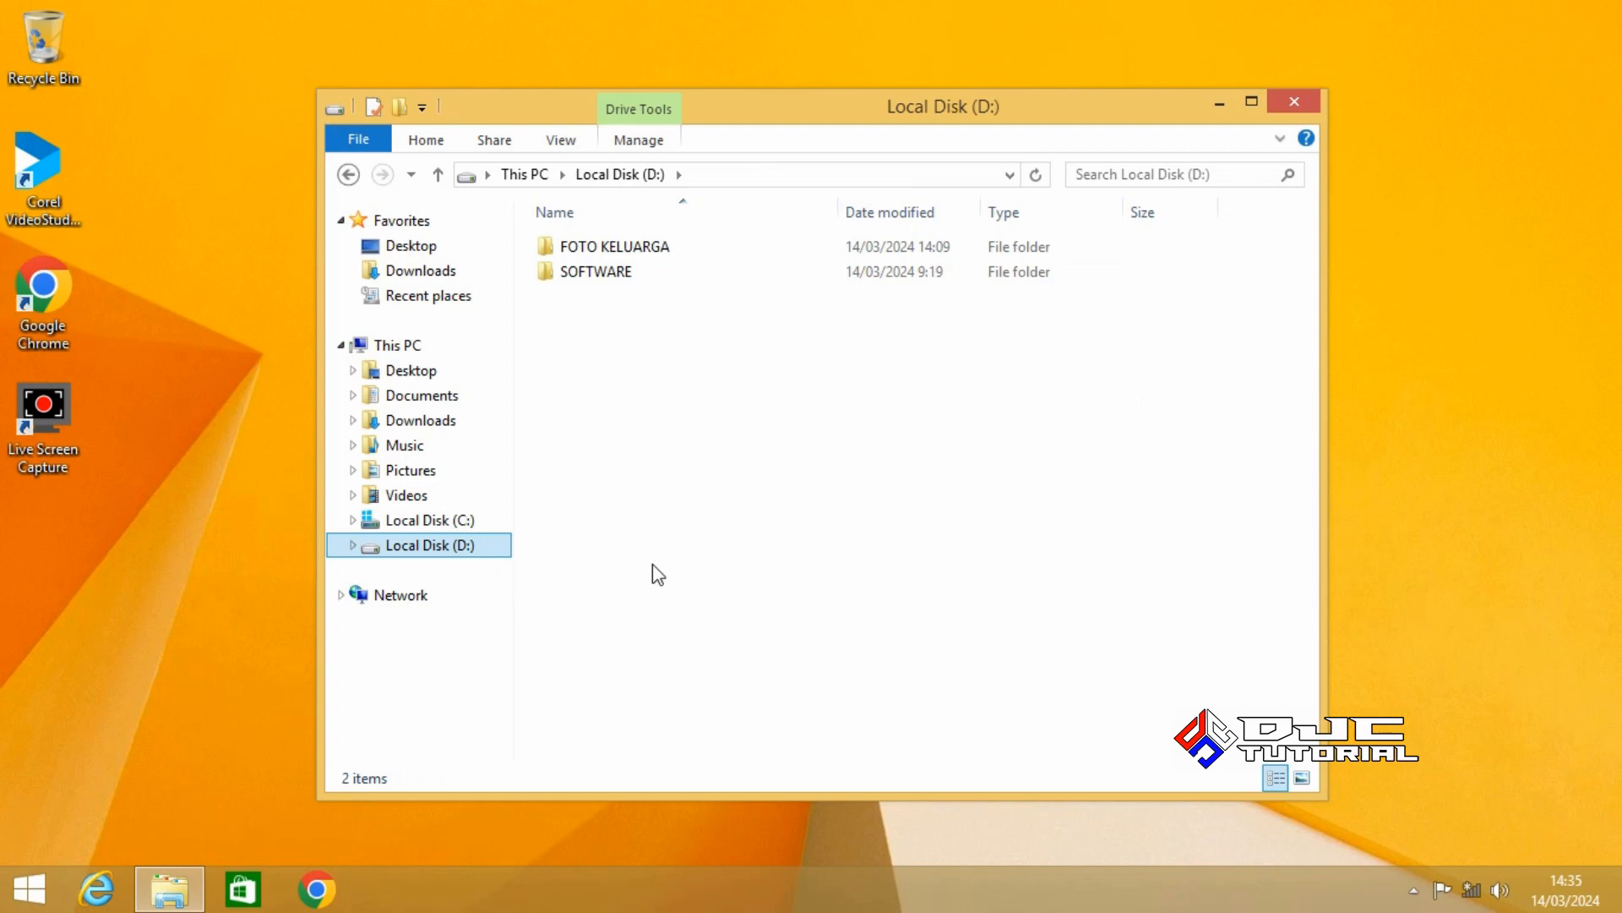
pyautogui.rightClick(683, 538)
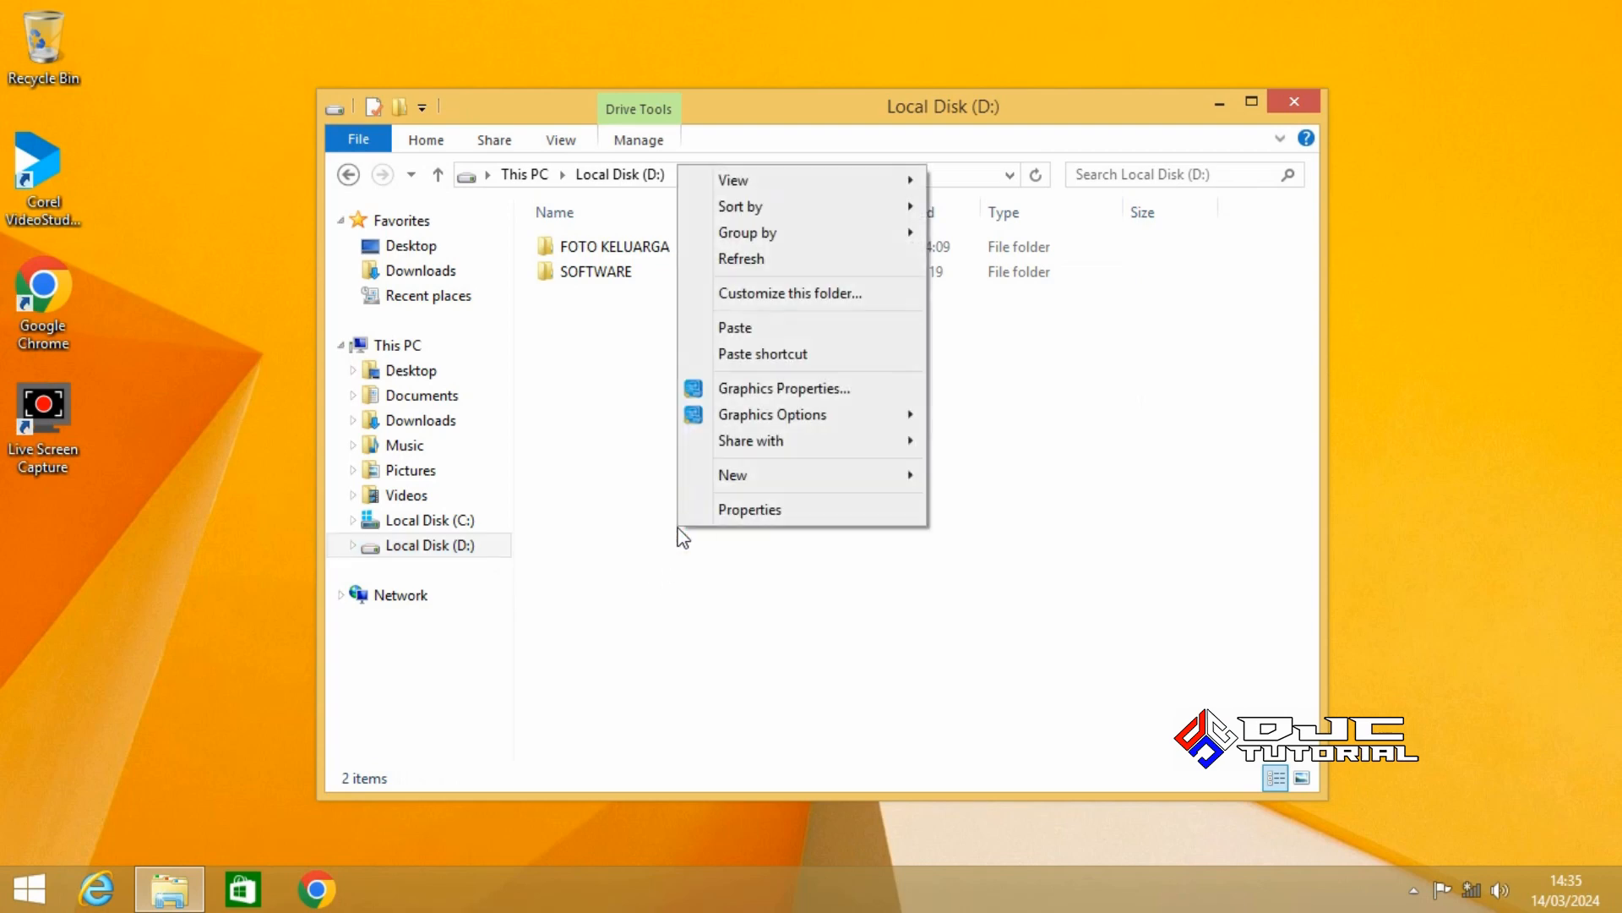
pyautogui.moveTo(799, 488)
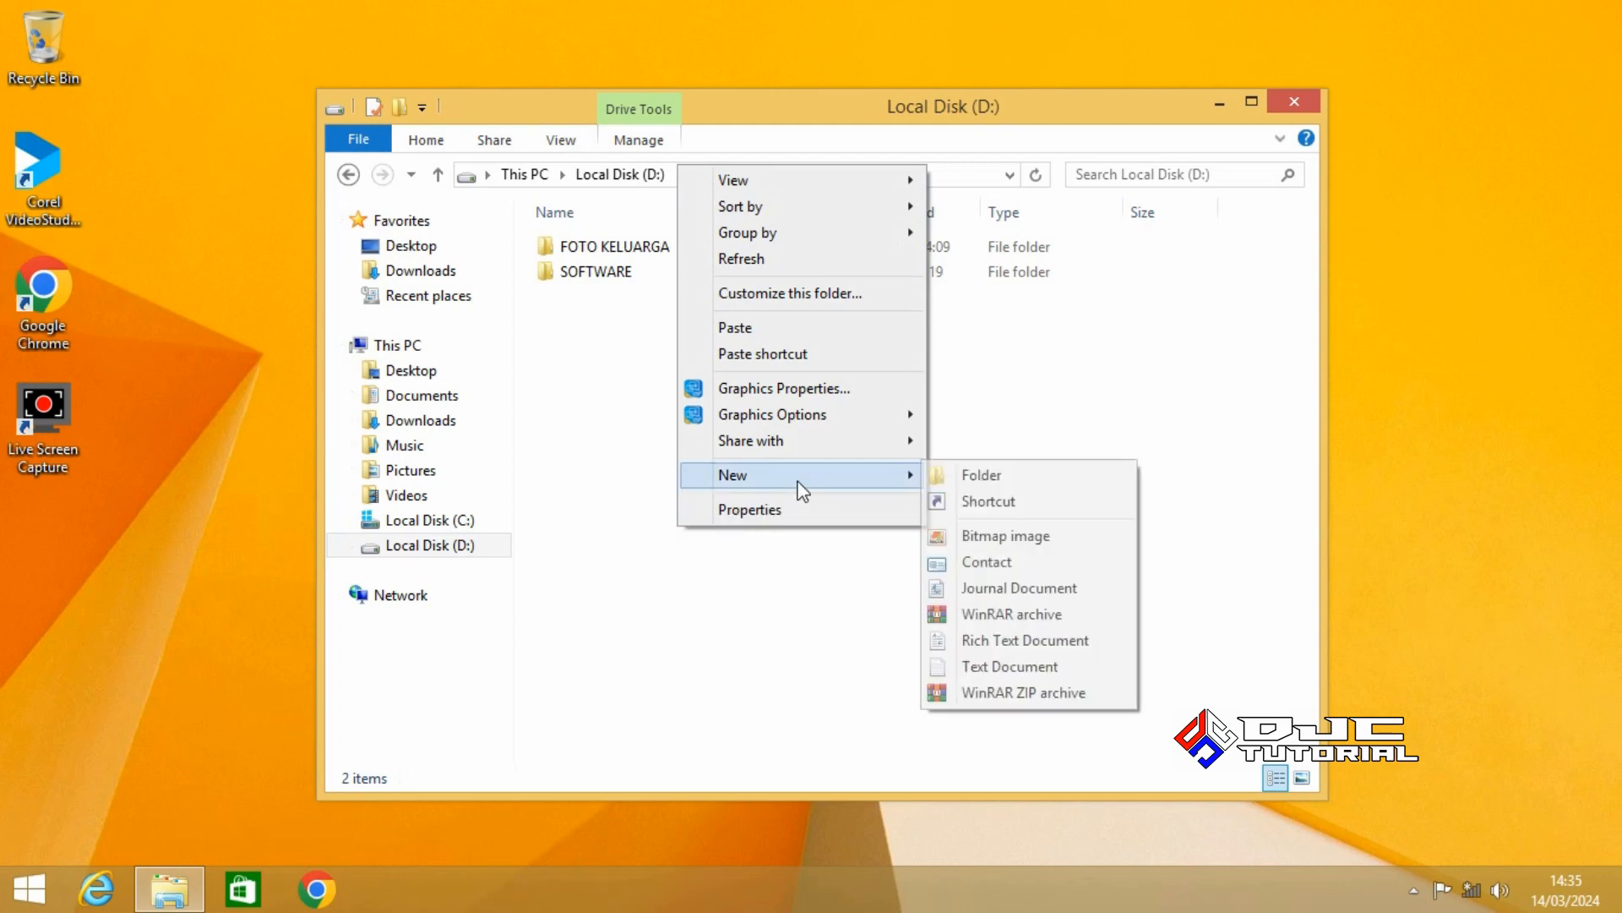
pyautogui.click(960, 477)
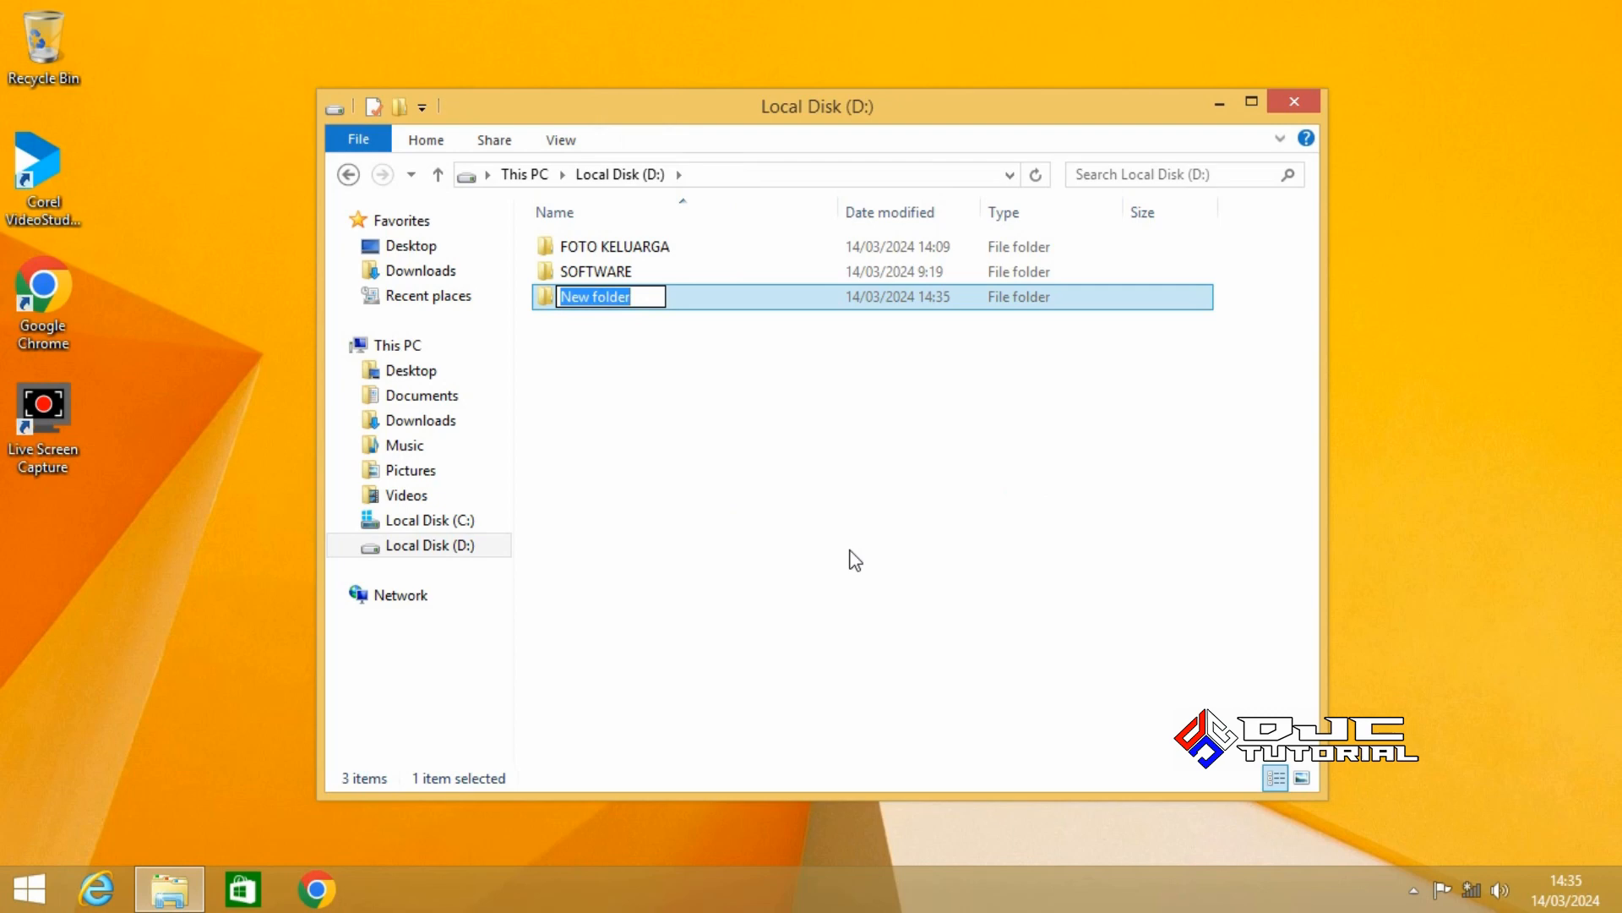
pyautogui.write('BACKU')
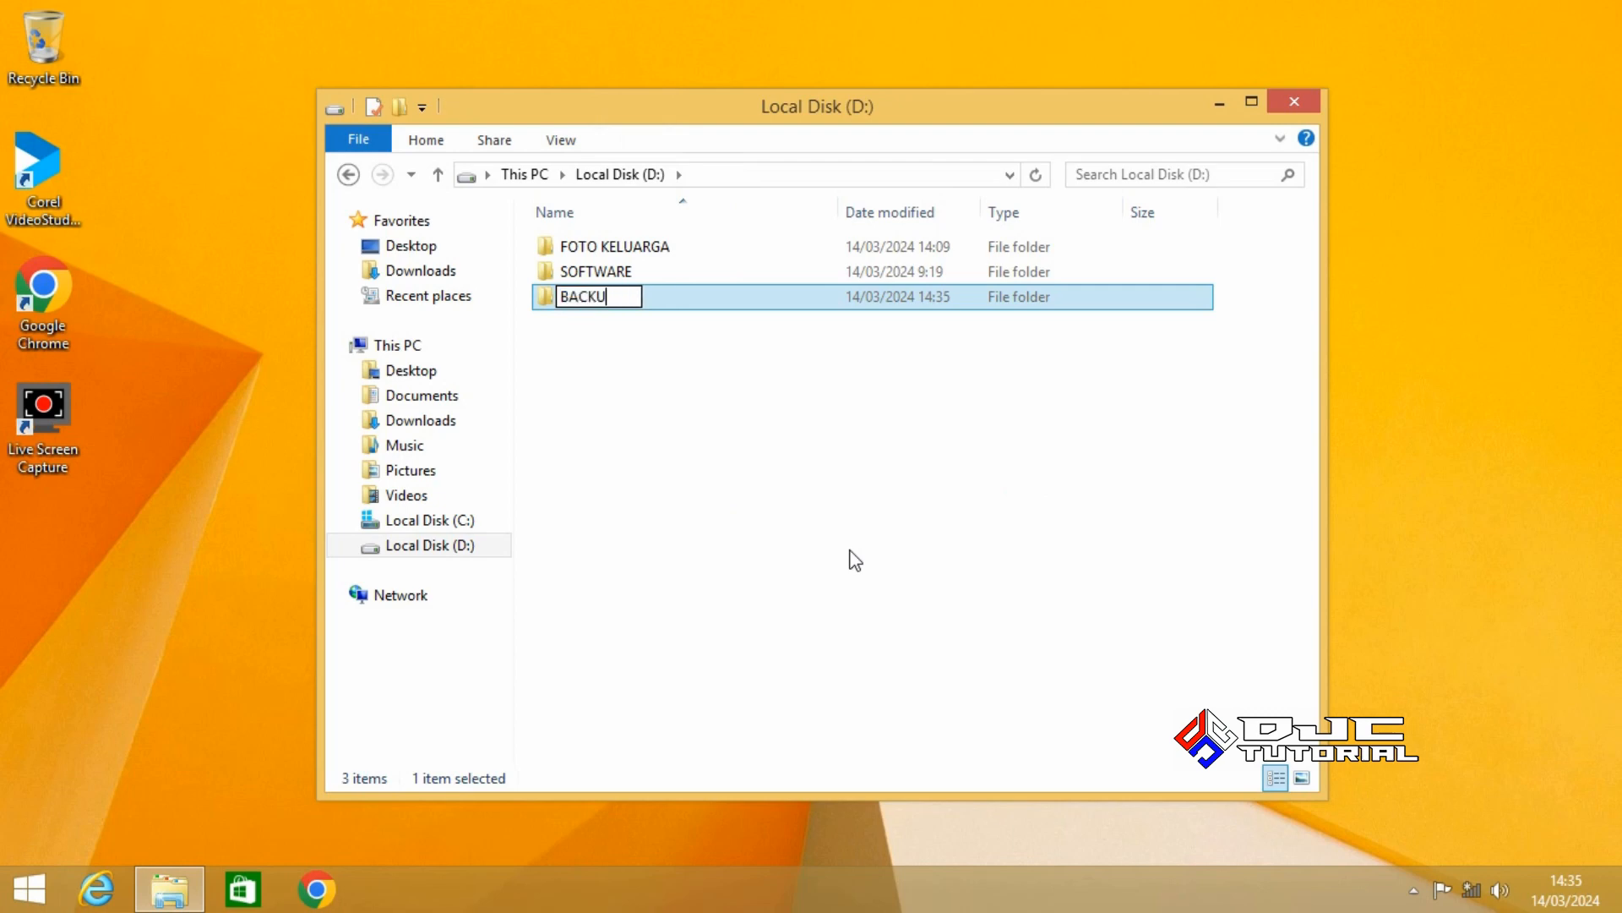
pyautogui.write('P DATA C')
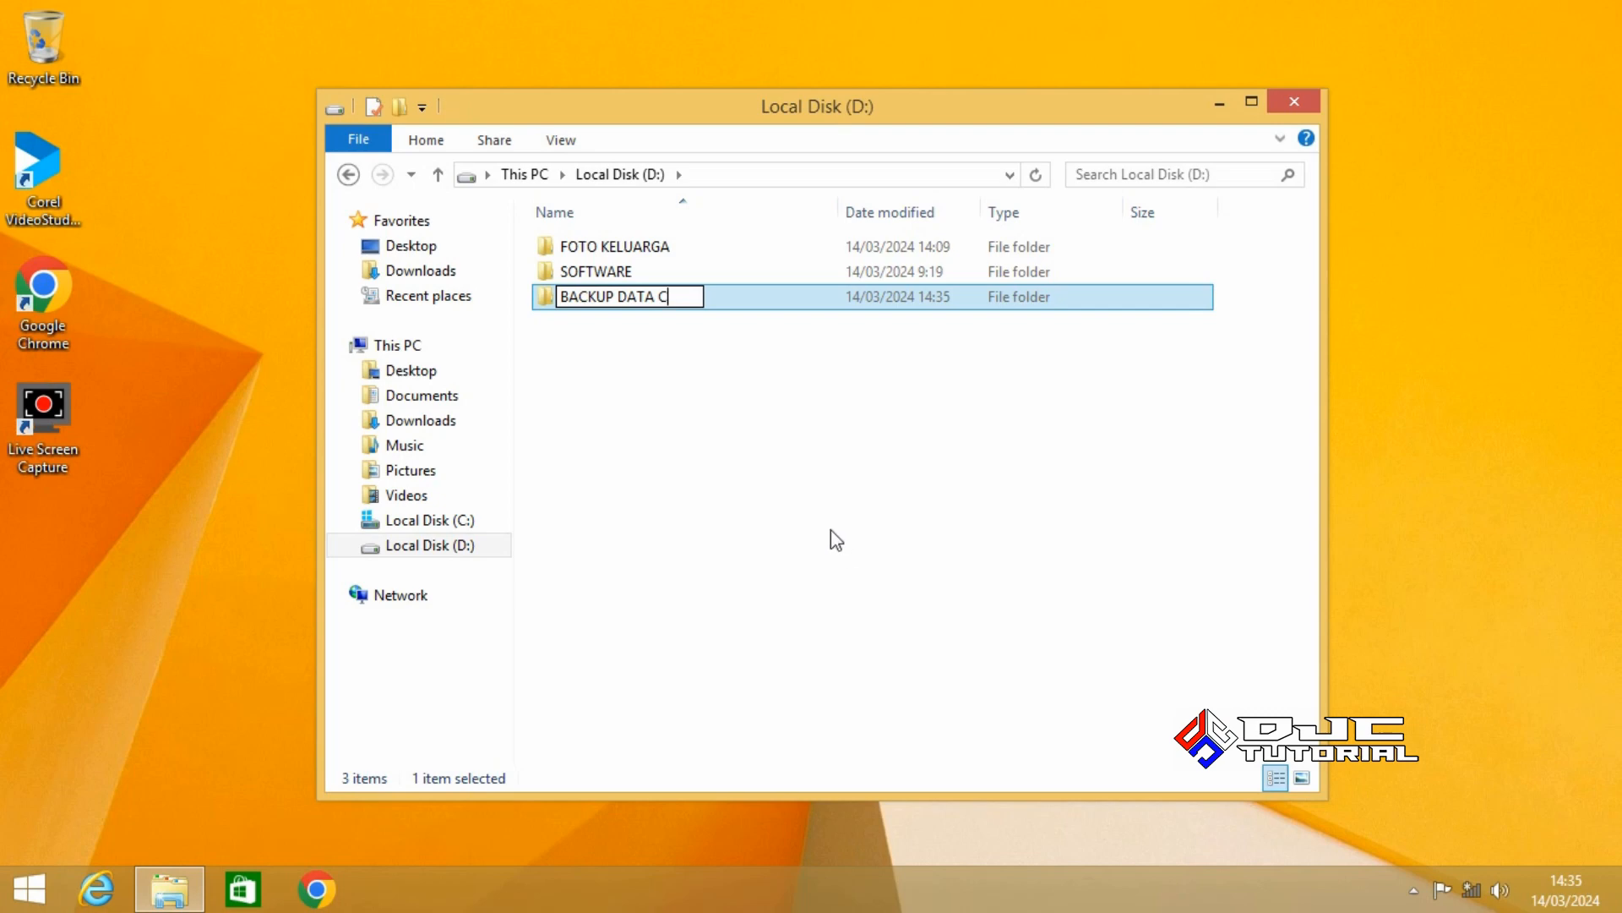
pyautogui.click(831, 530)
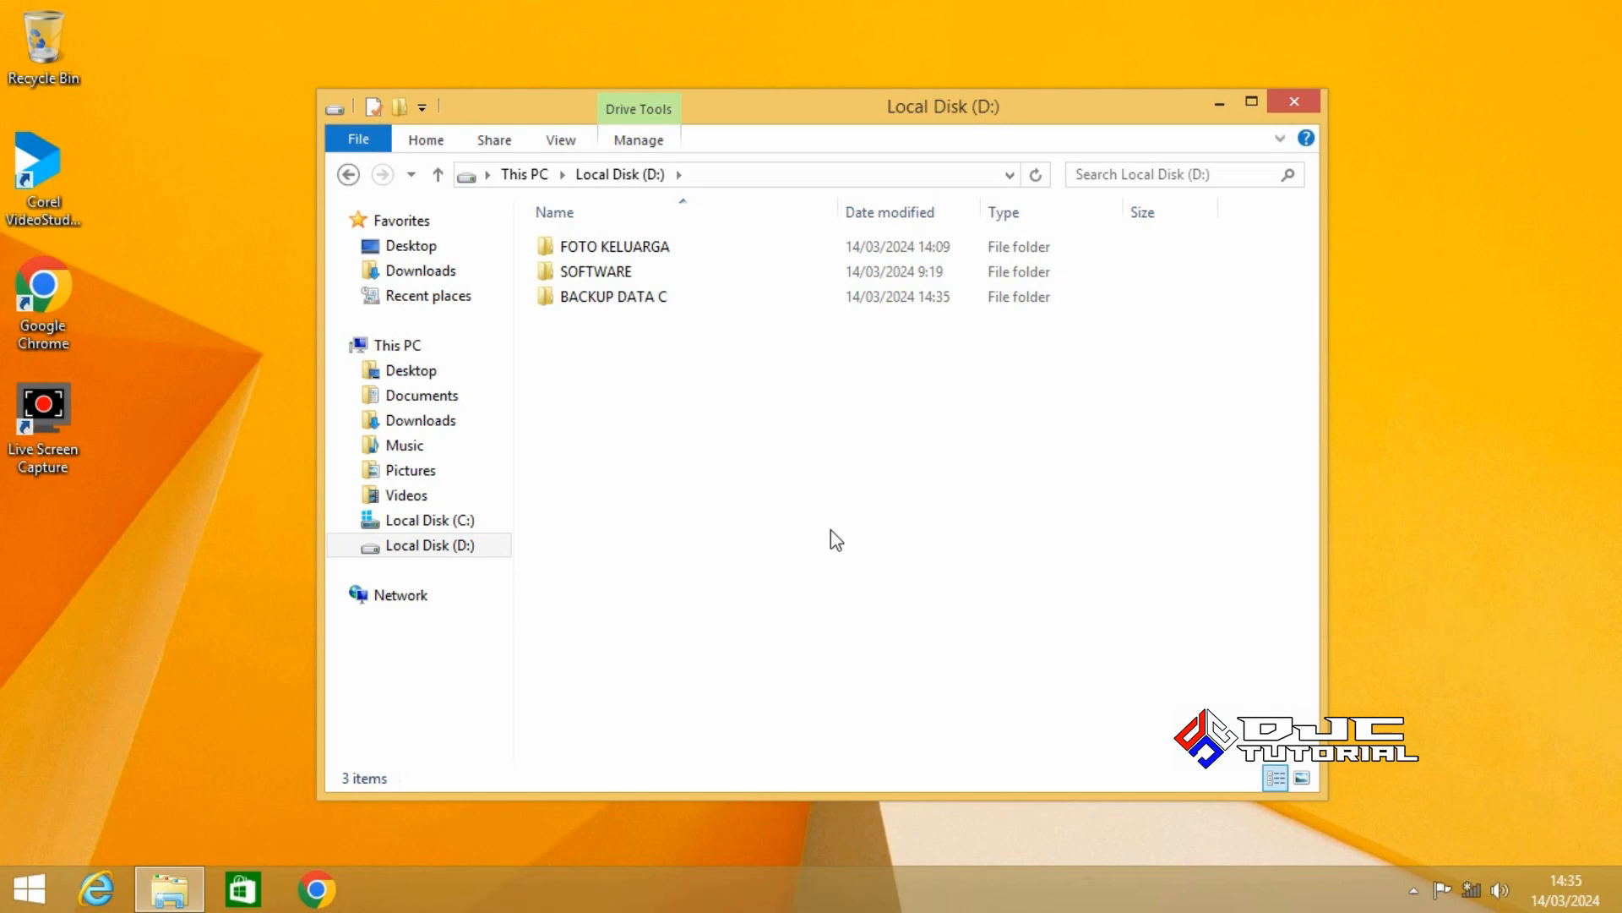
# Paste the copied user folders into the BACKUP DATA C folder and close the File Explorer window
pyautogui.doubleClick(672, 297)
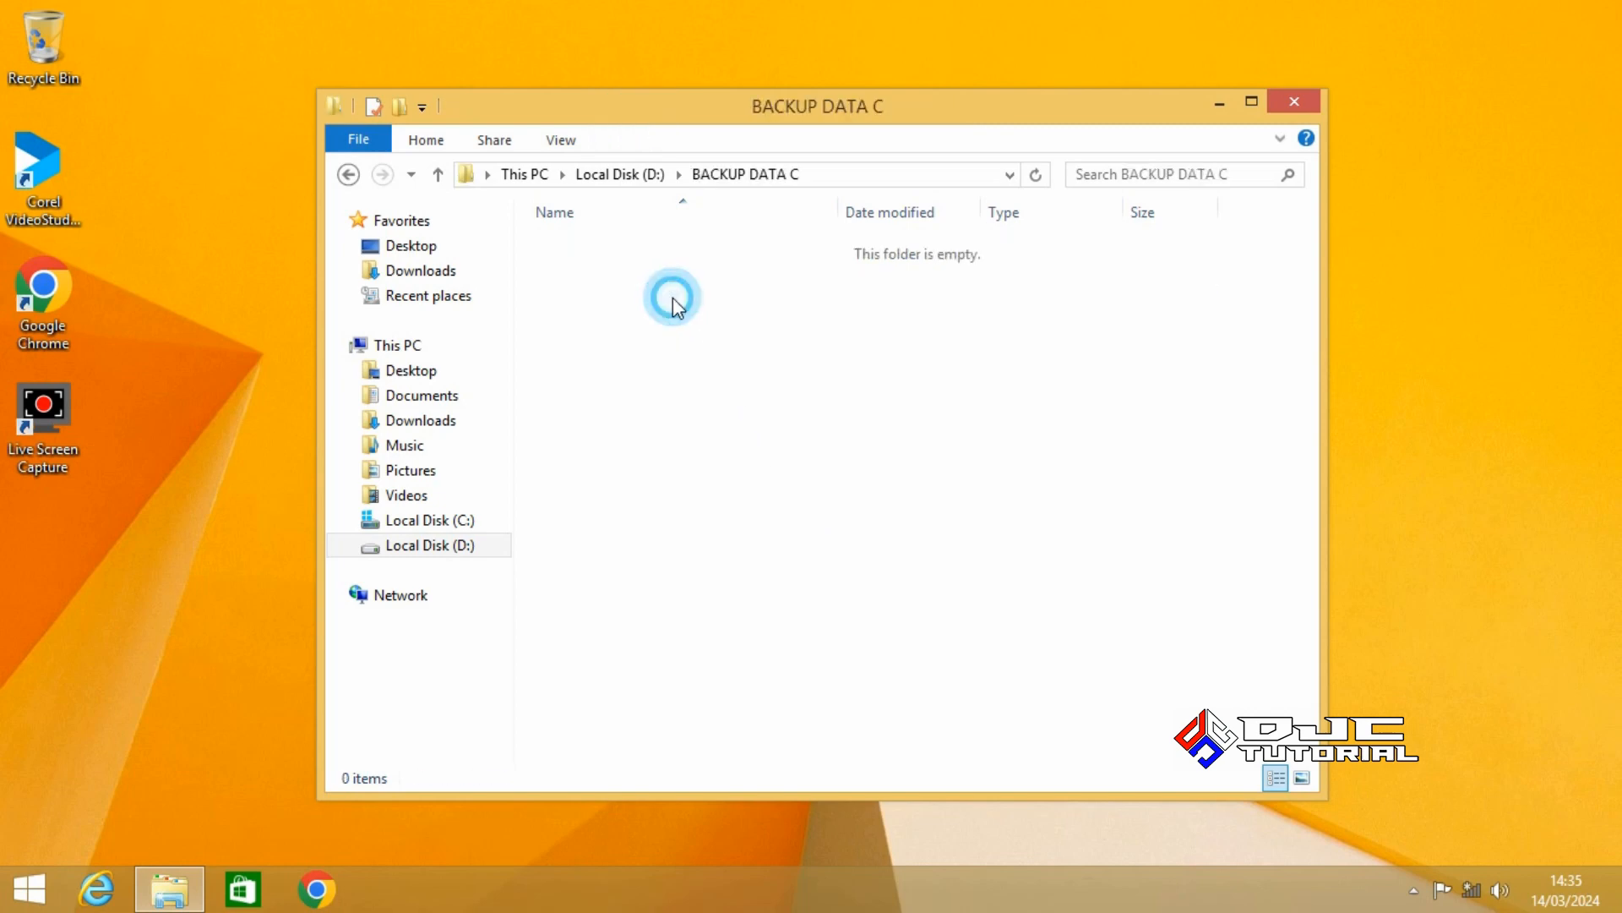
pyautogui.rightClick(826, 497)
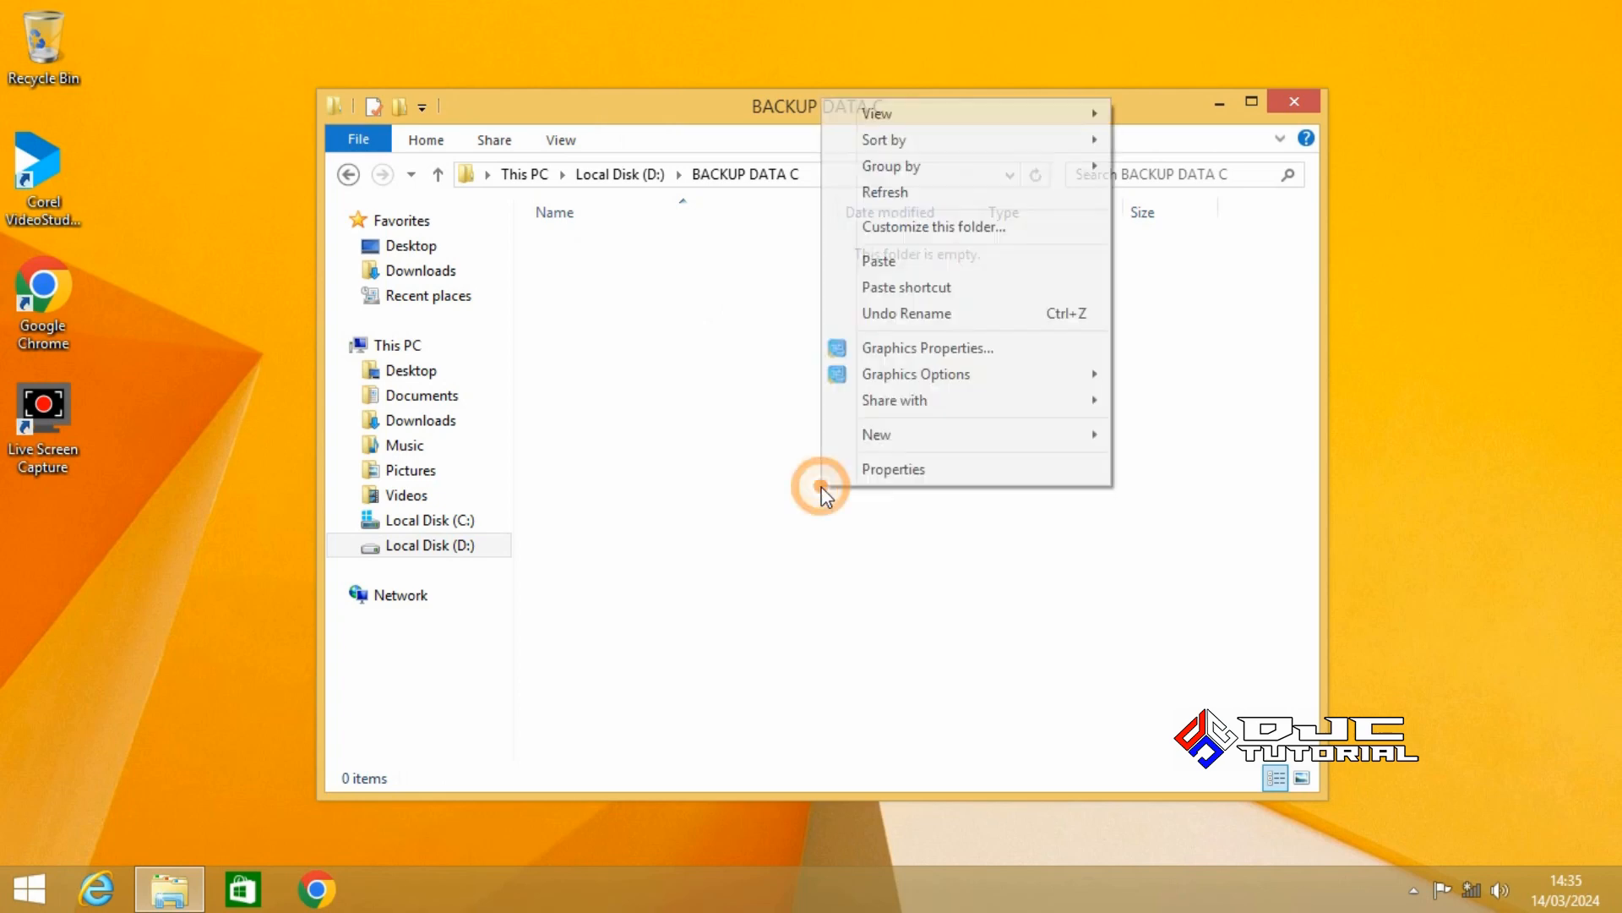
pyautogui.click(898, 261)
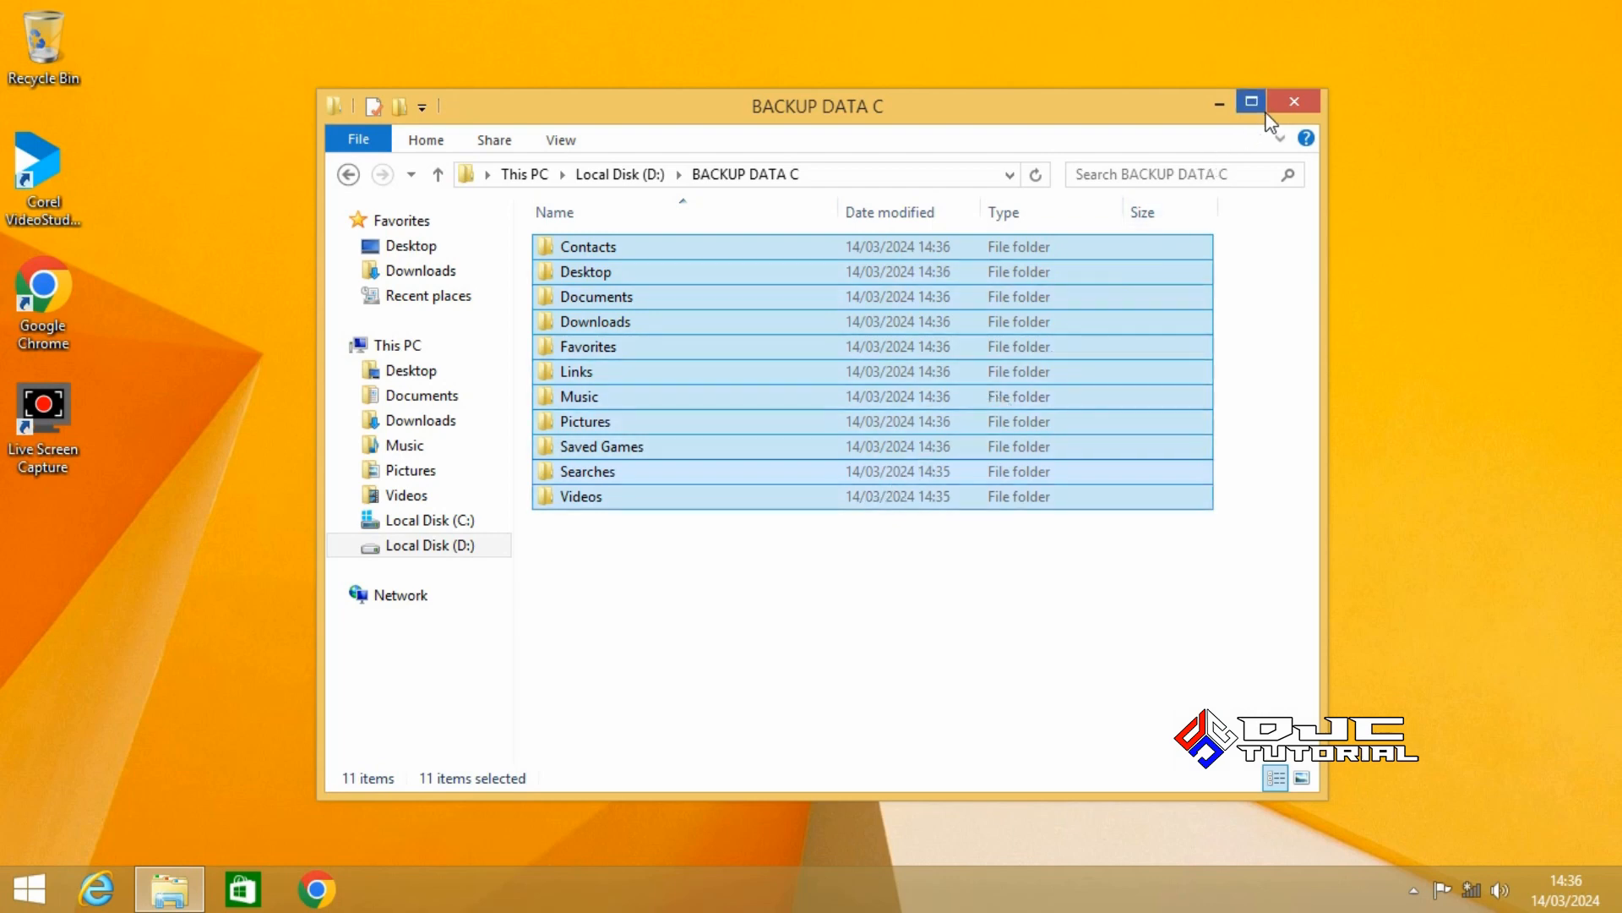
pyautogui.click(1288, 103)
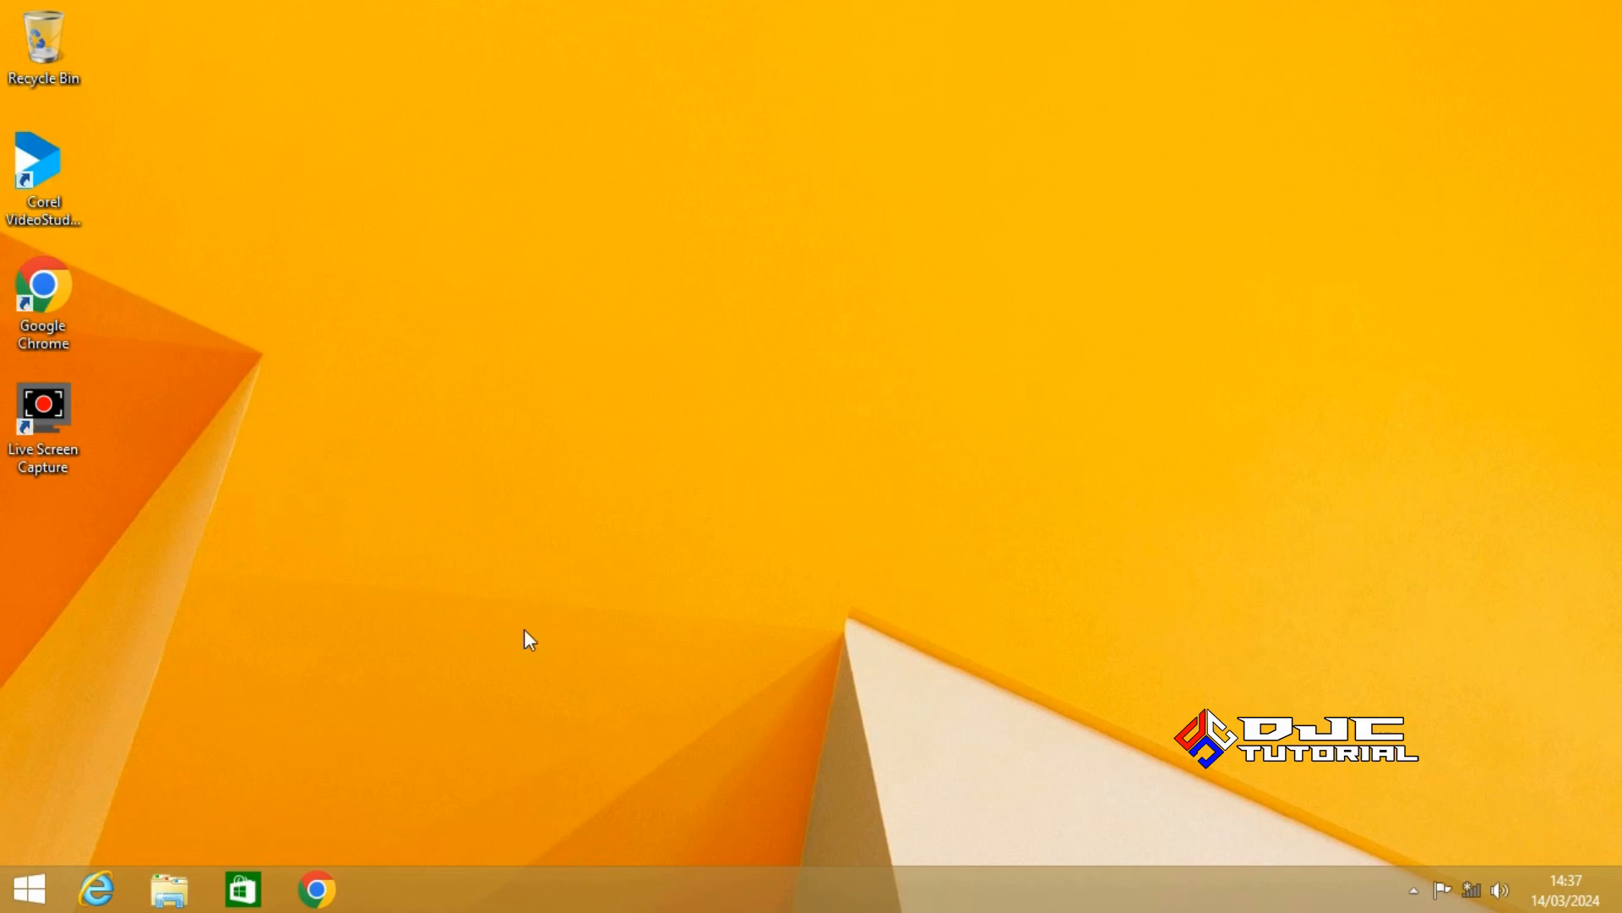
# Open the system properties of This PC to check the Windows edition, system type and activation status
pyautogui.click(169, 887)
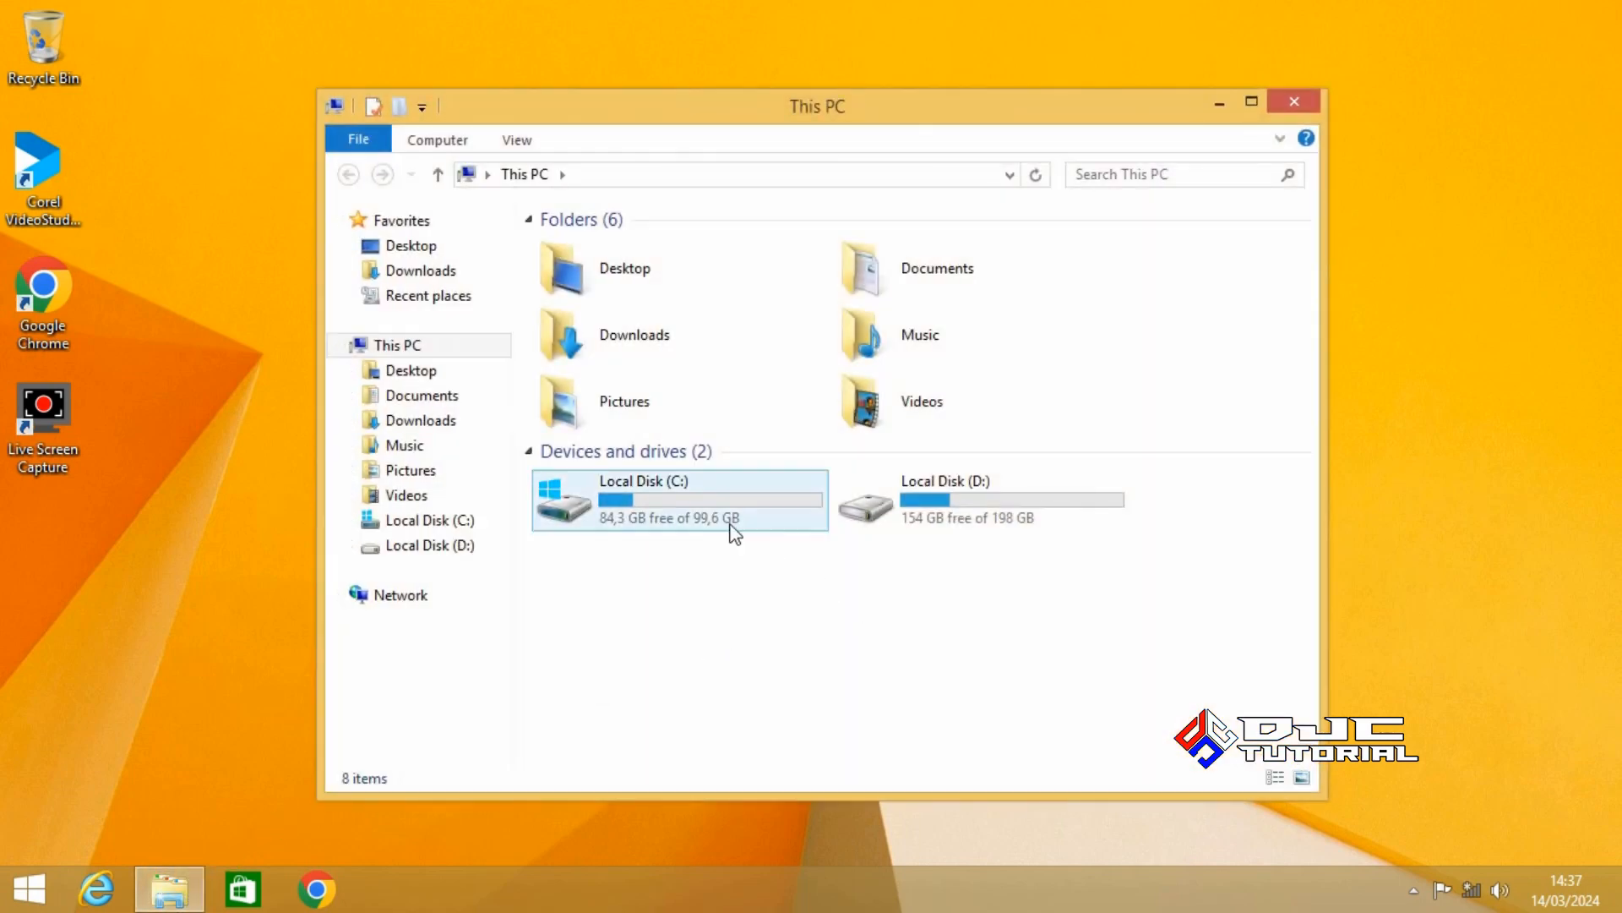
pyautogui.rightClick(463, 355)
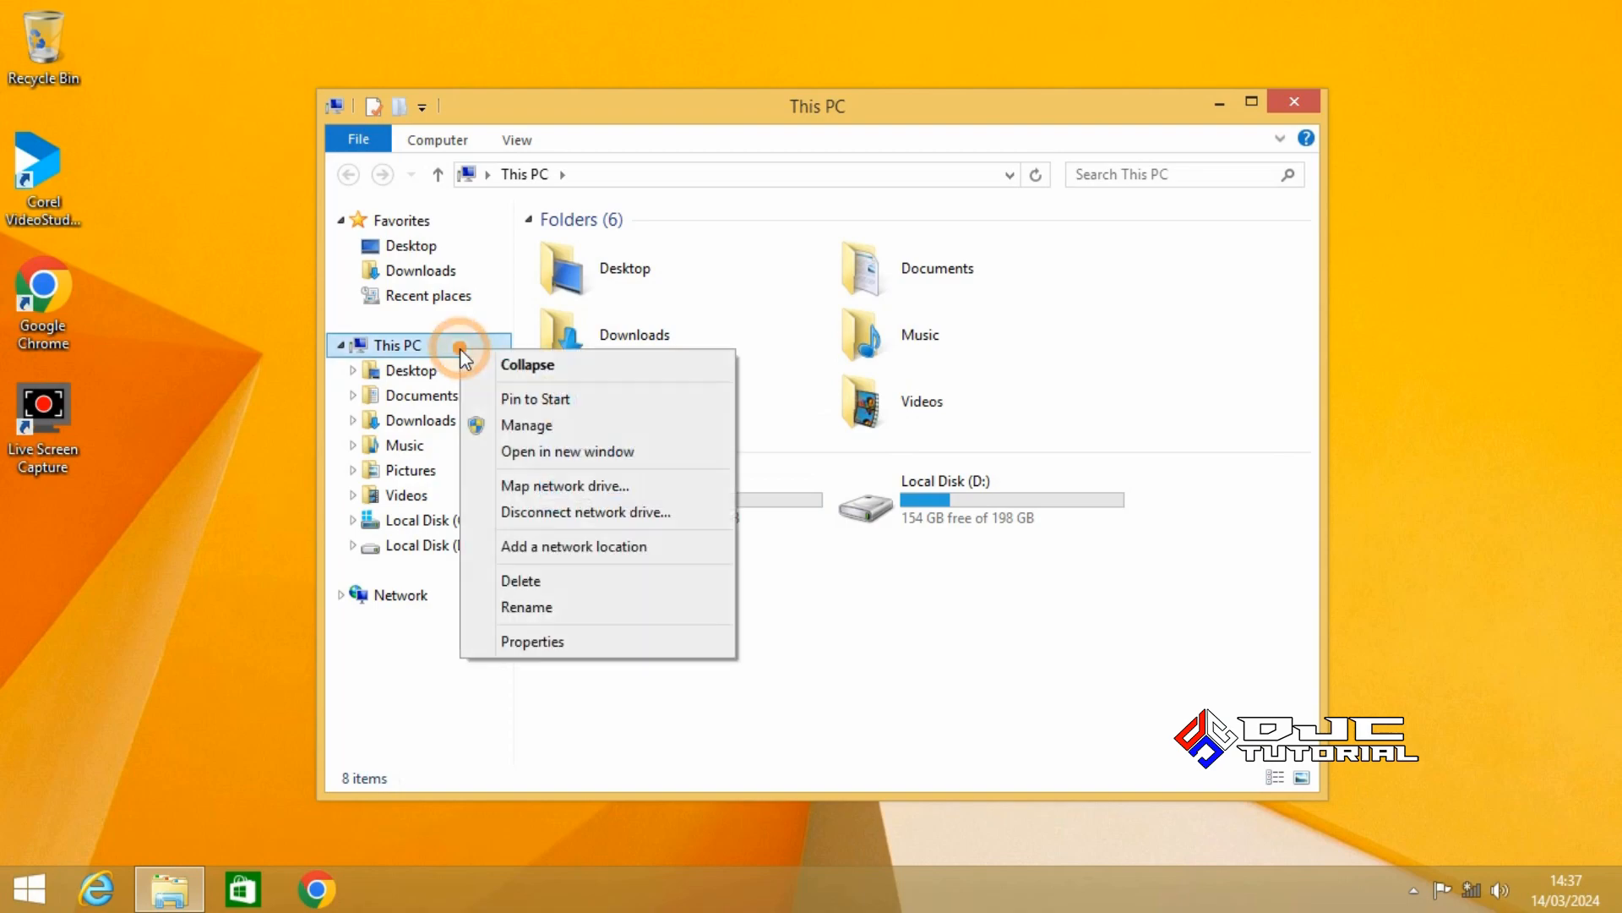
pyautogui.click(576, 640)
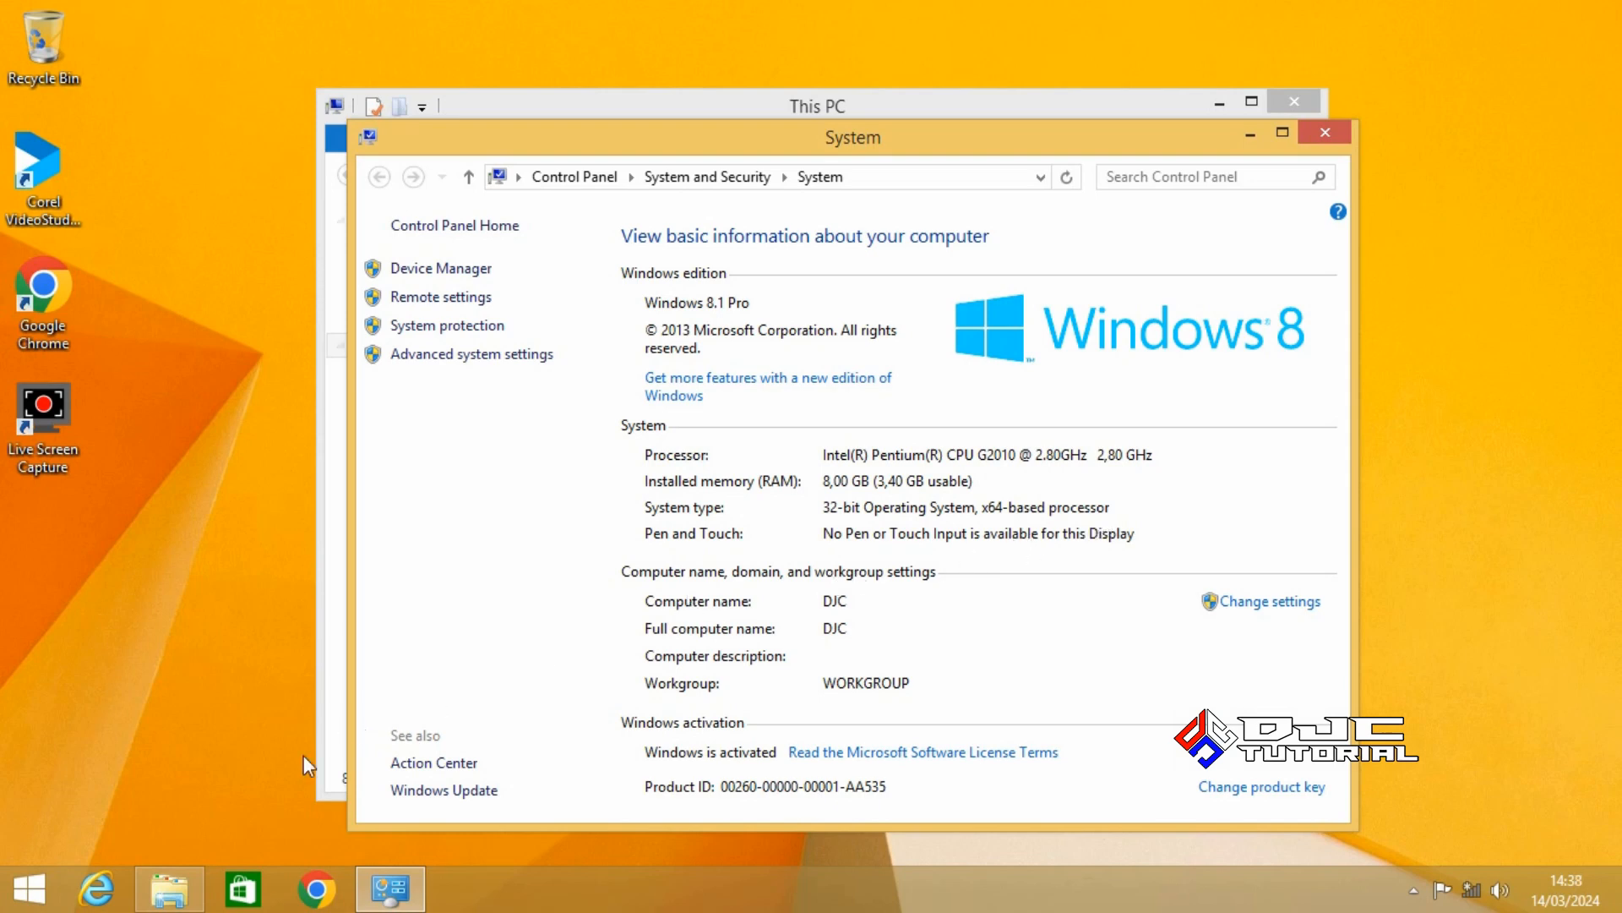
# Search for CMD, run Command Prompt as administrator and move its window toward the middle of the desktop
pyautogui.click(38, 891)
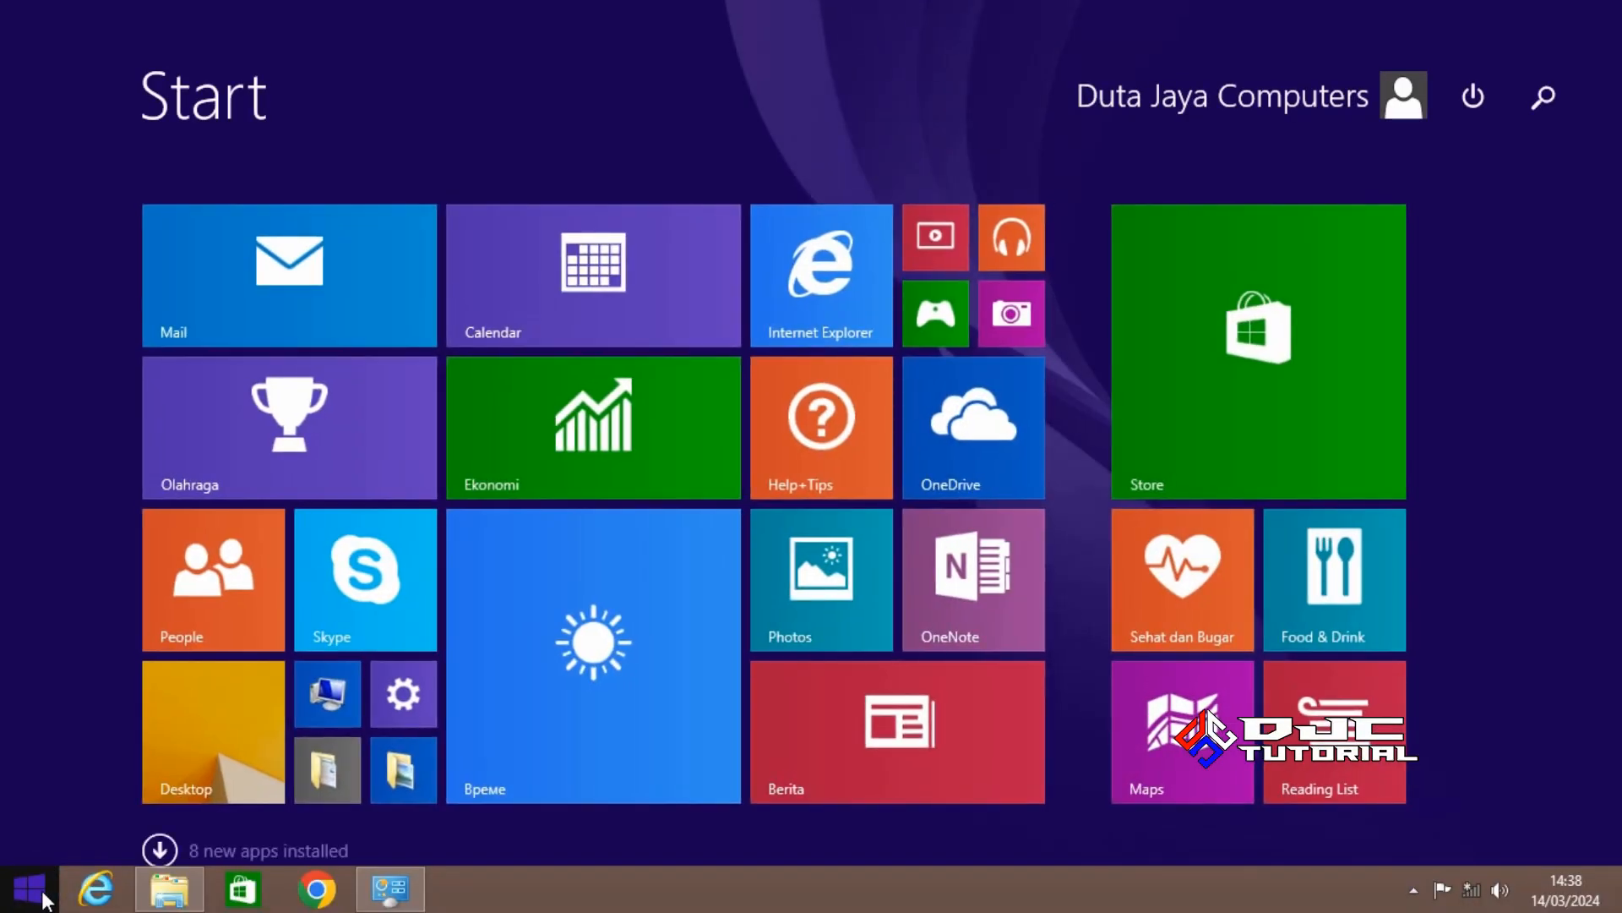
pyautogui.write('CMD')
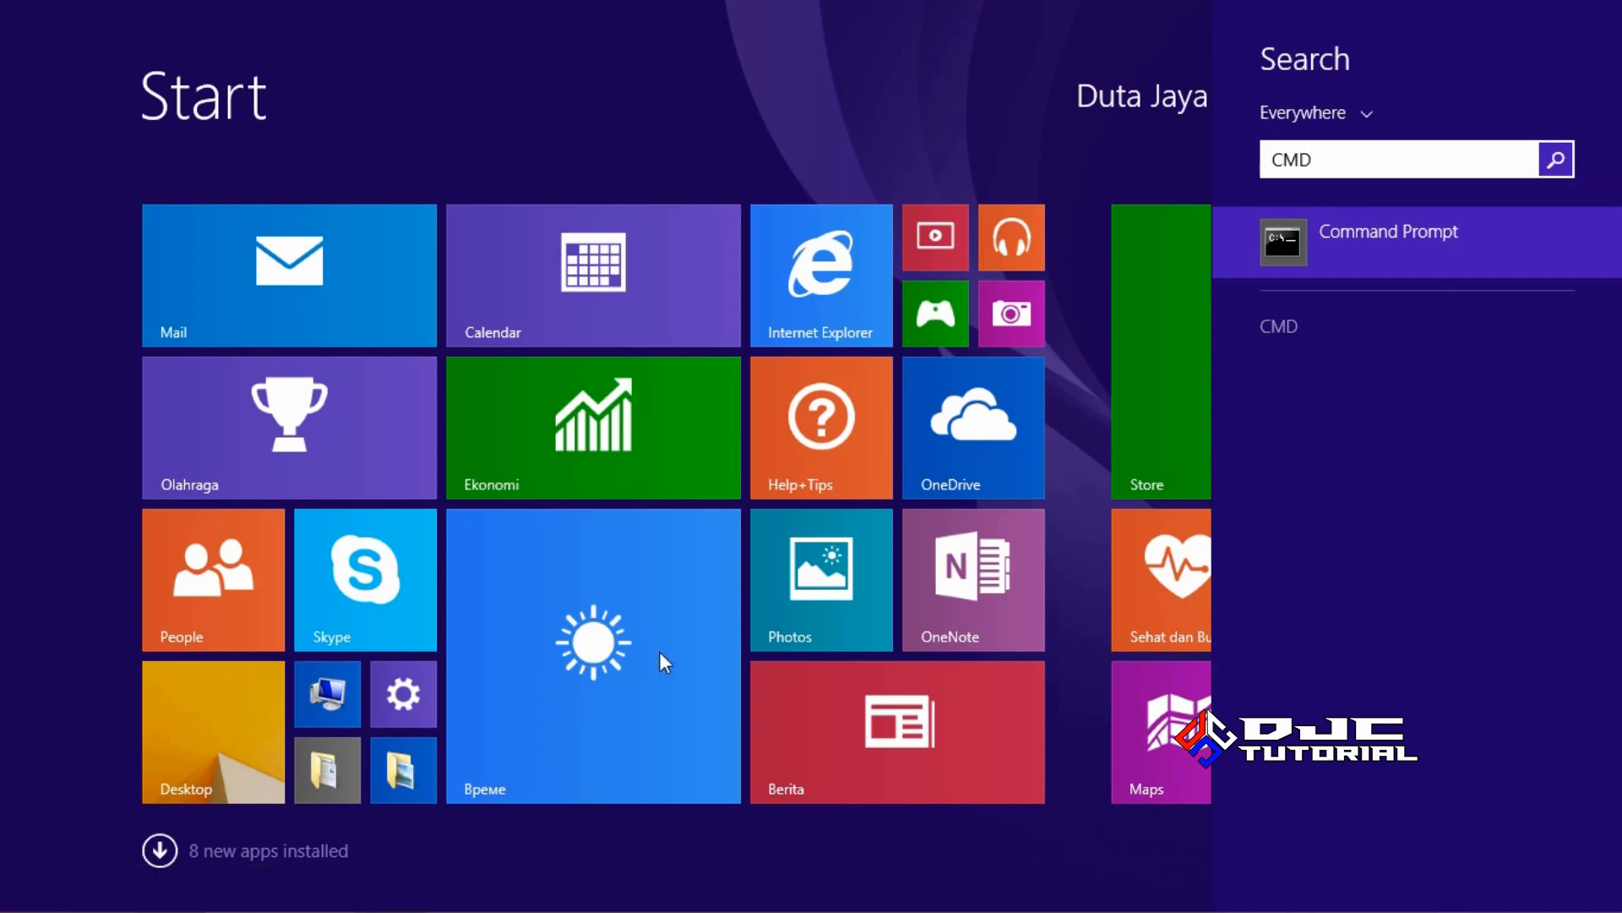
pyautogui.rightClick(1342, 243)
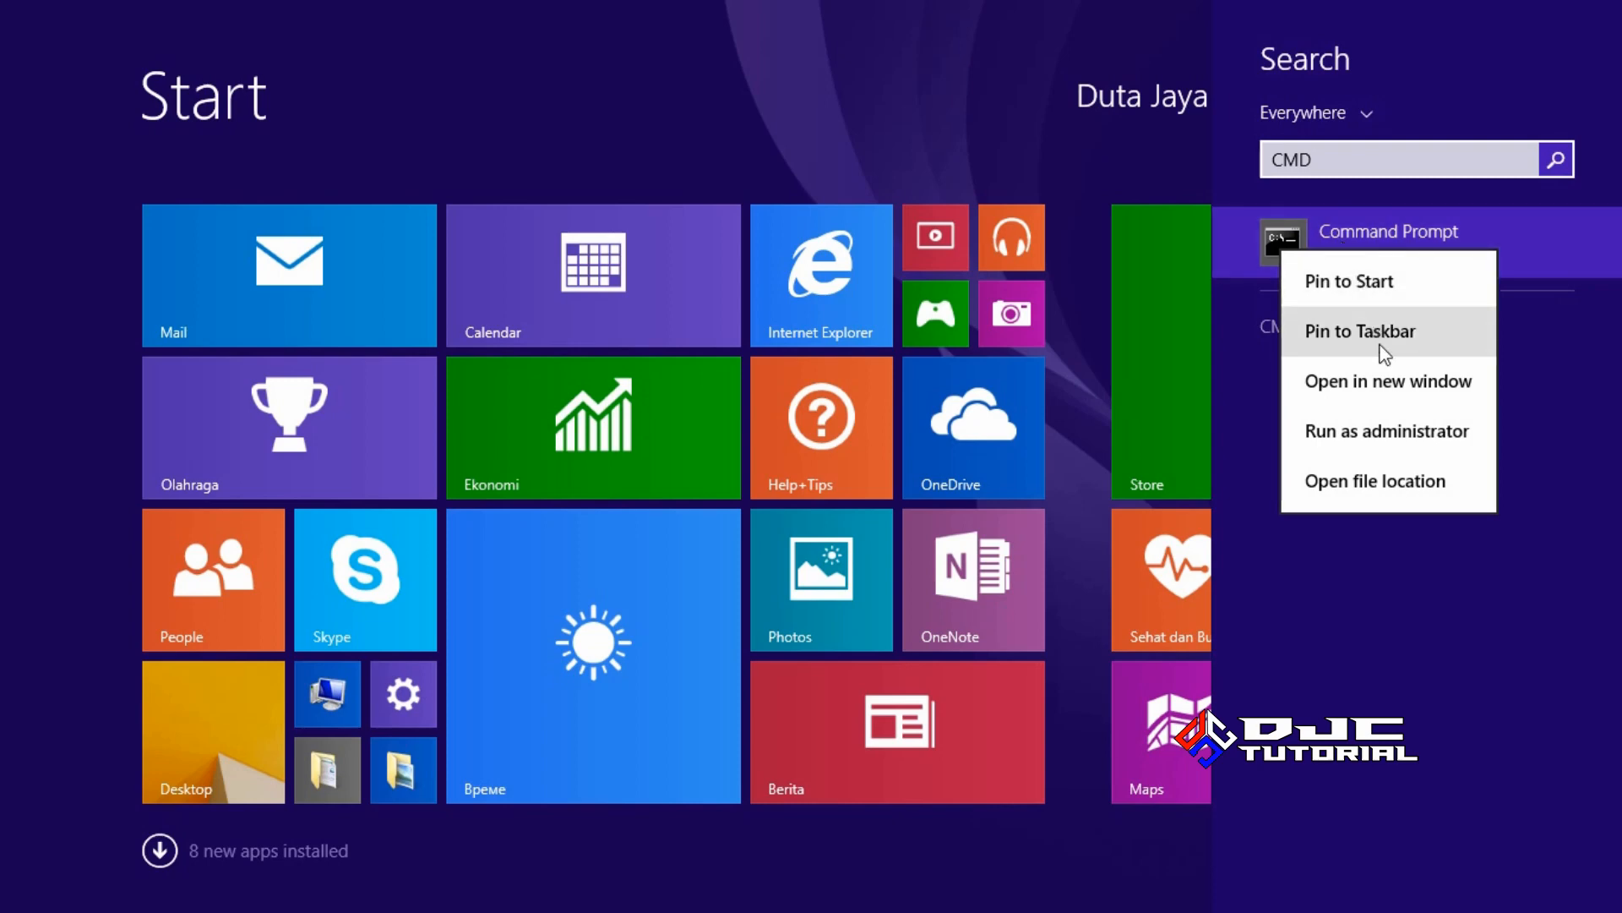
pyautogui.click(1405, 424)
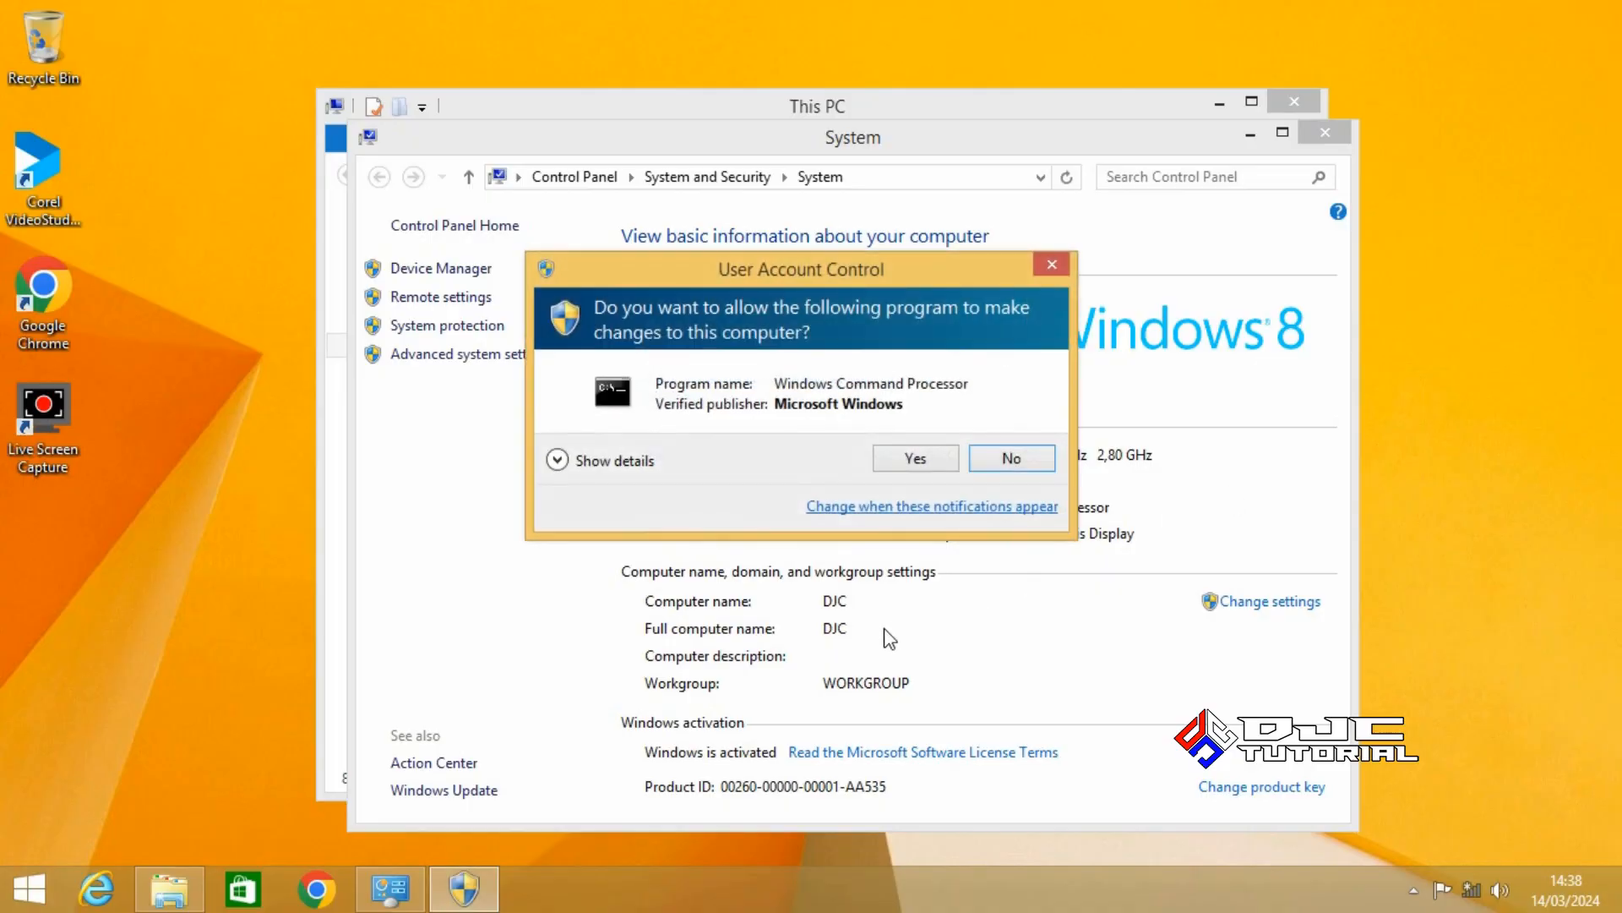
pyautogui.click(921, 458)
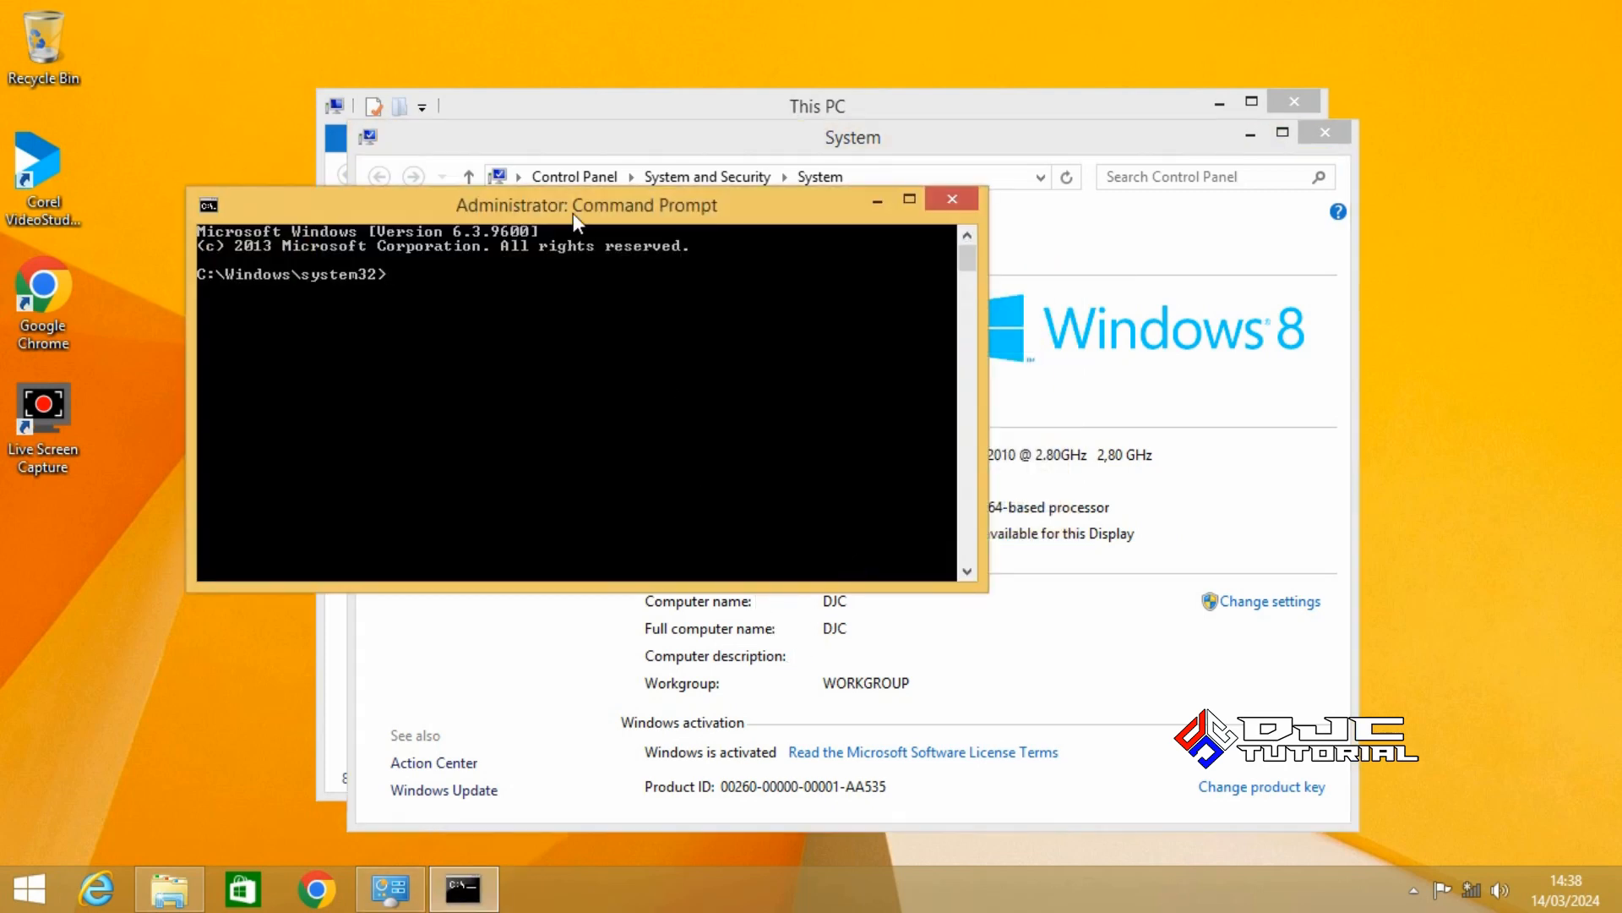
pyautogui.moveTo(579, 213); pyautogui.dragTo(845, 327)
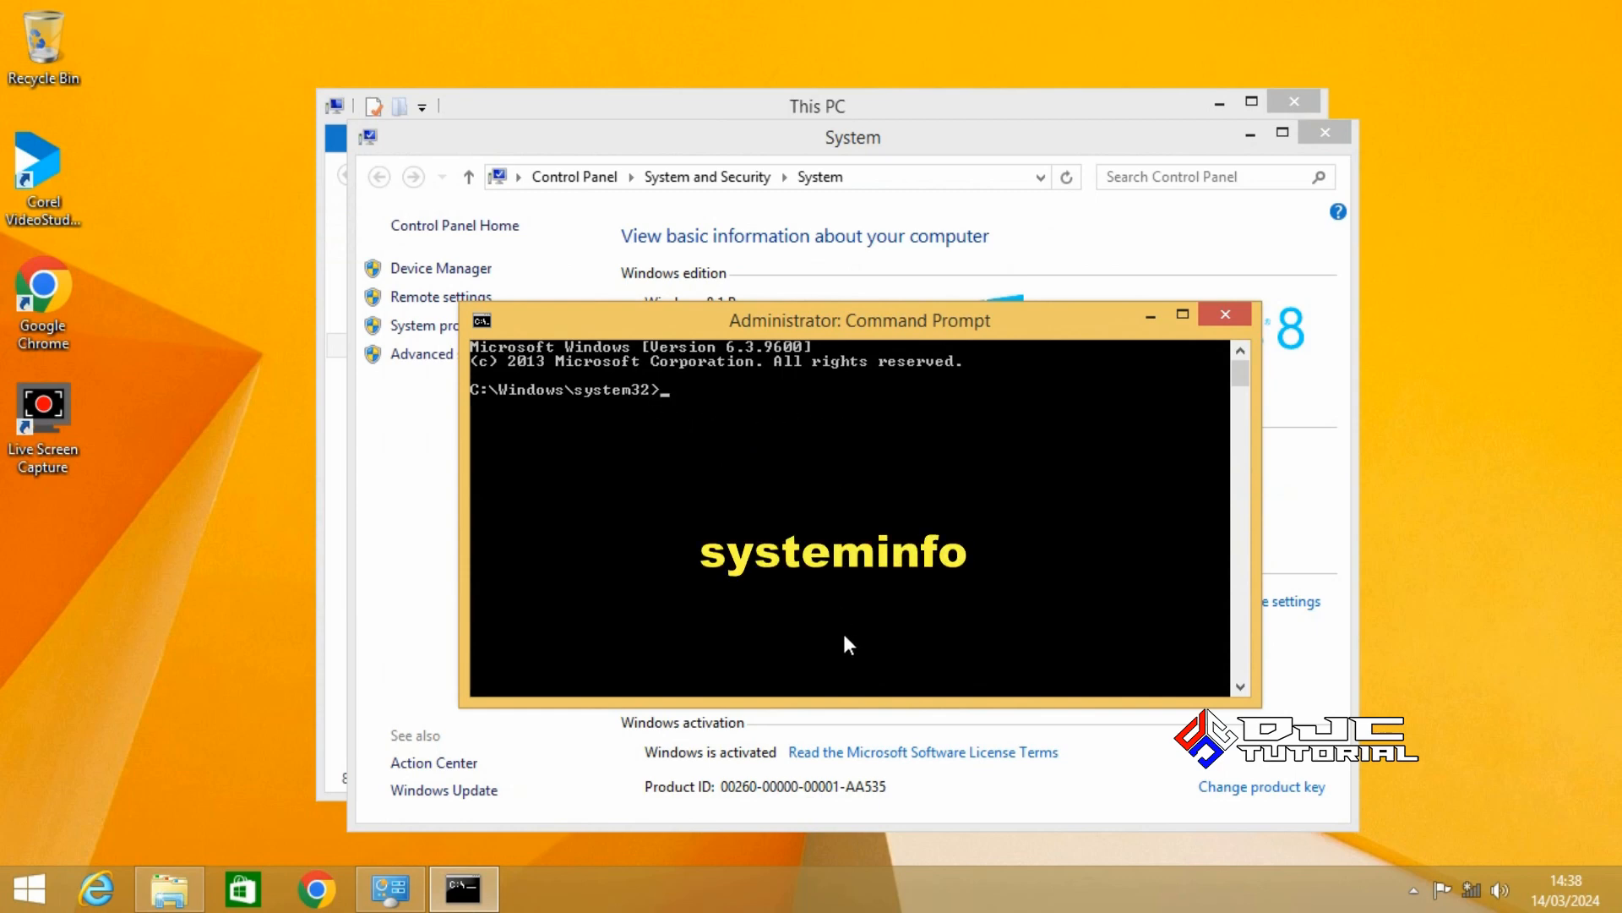
# Run the systeminfo command and review its output from the beginning, including the OS and BIOS details
pyautogui.write('systeminfo')
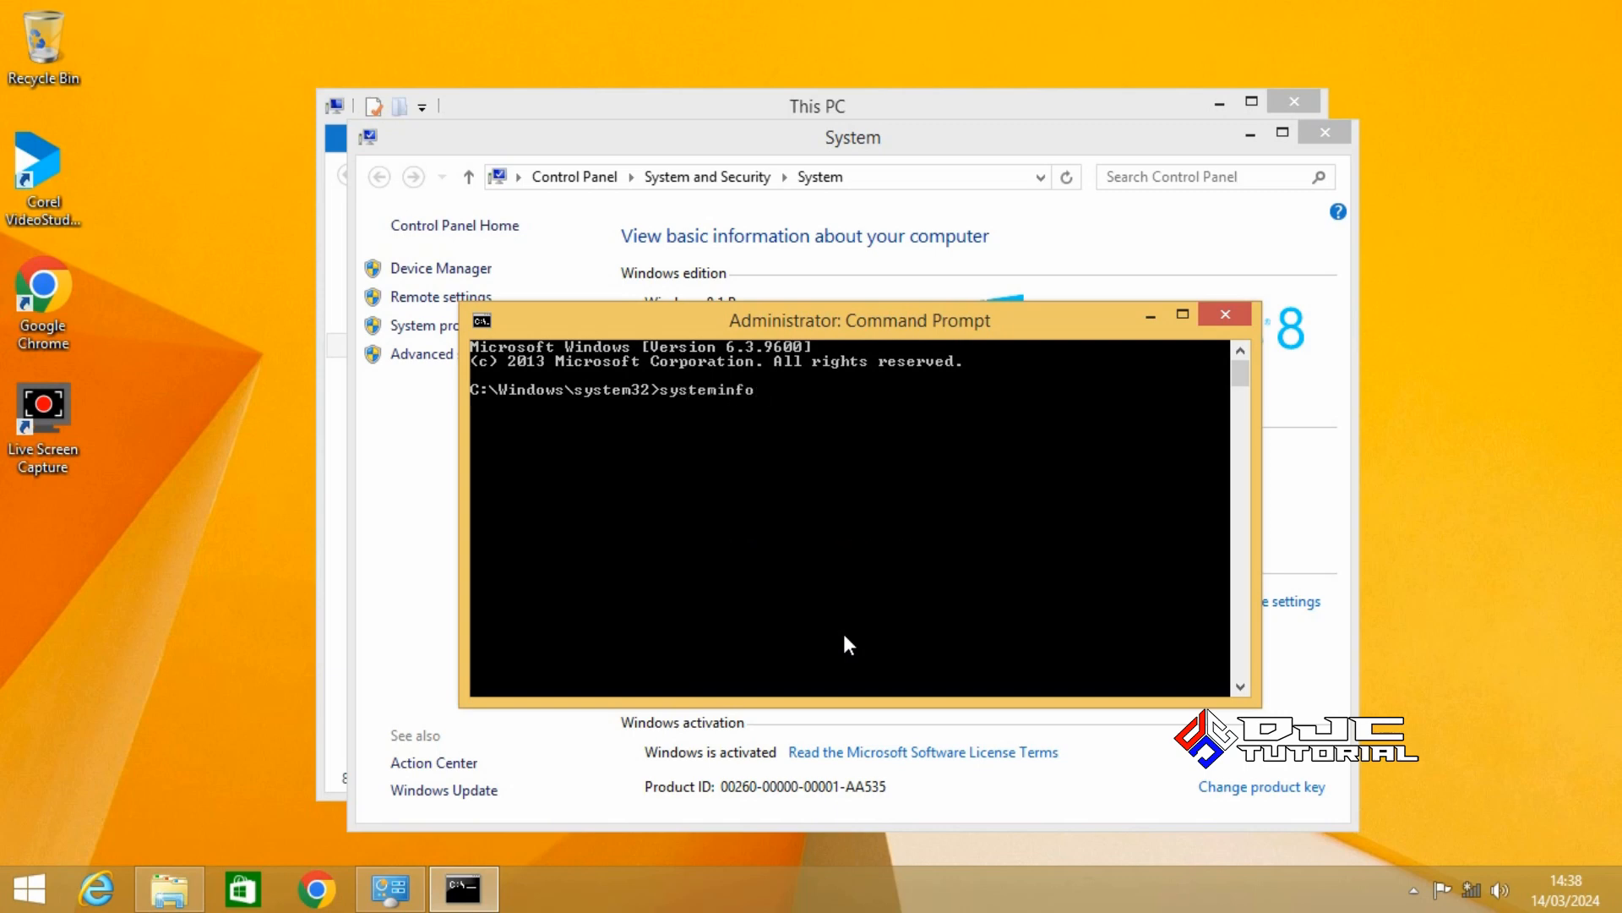
pyautogui.press('Return')
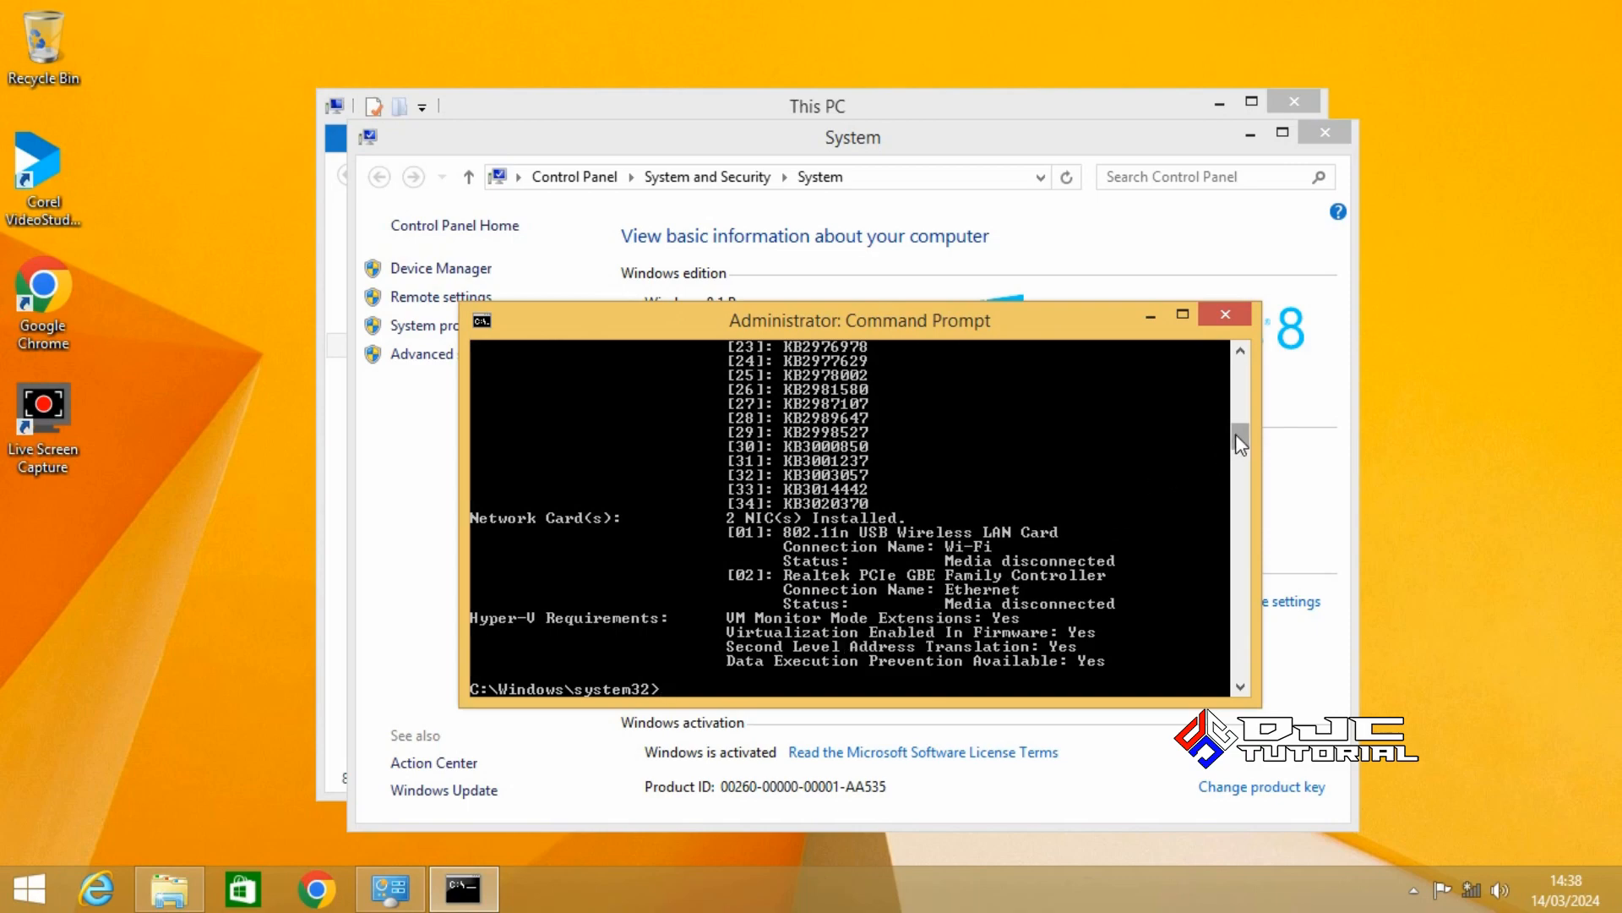
pyautogui.moveTo(1239, 441); pyautogui.dragTo(1239, 357)
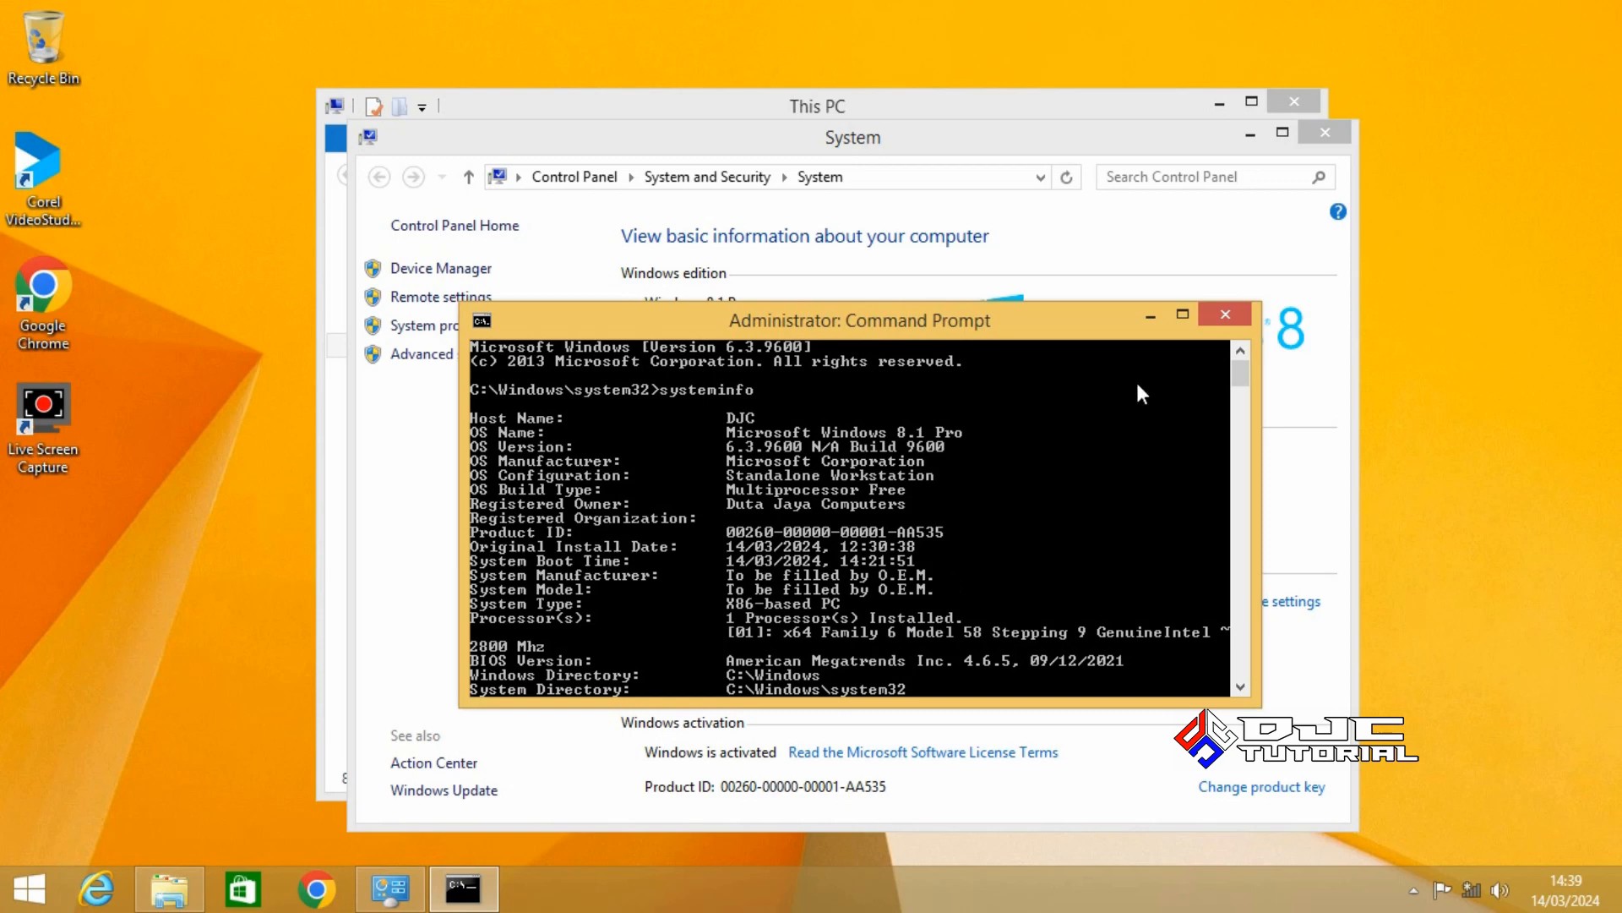
# Close the Command Prompt, System and This PC windows
pyautogui.click(1224, 315)
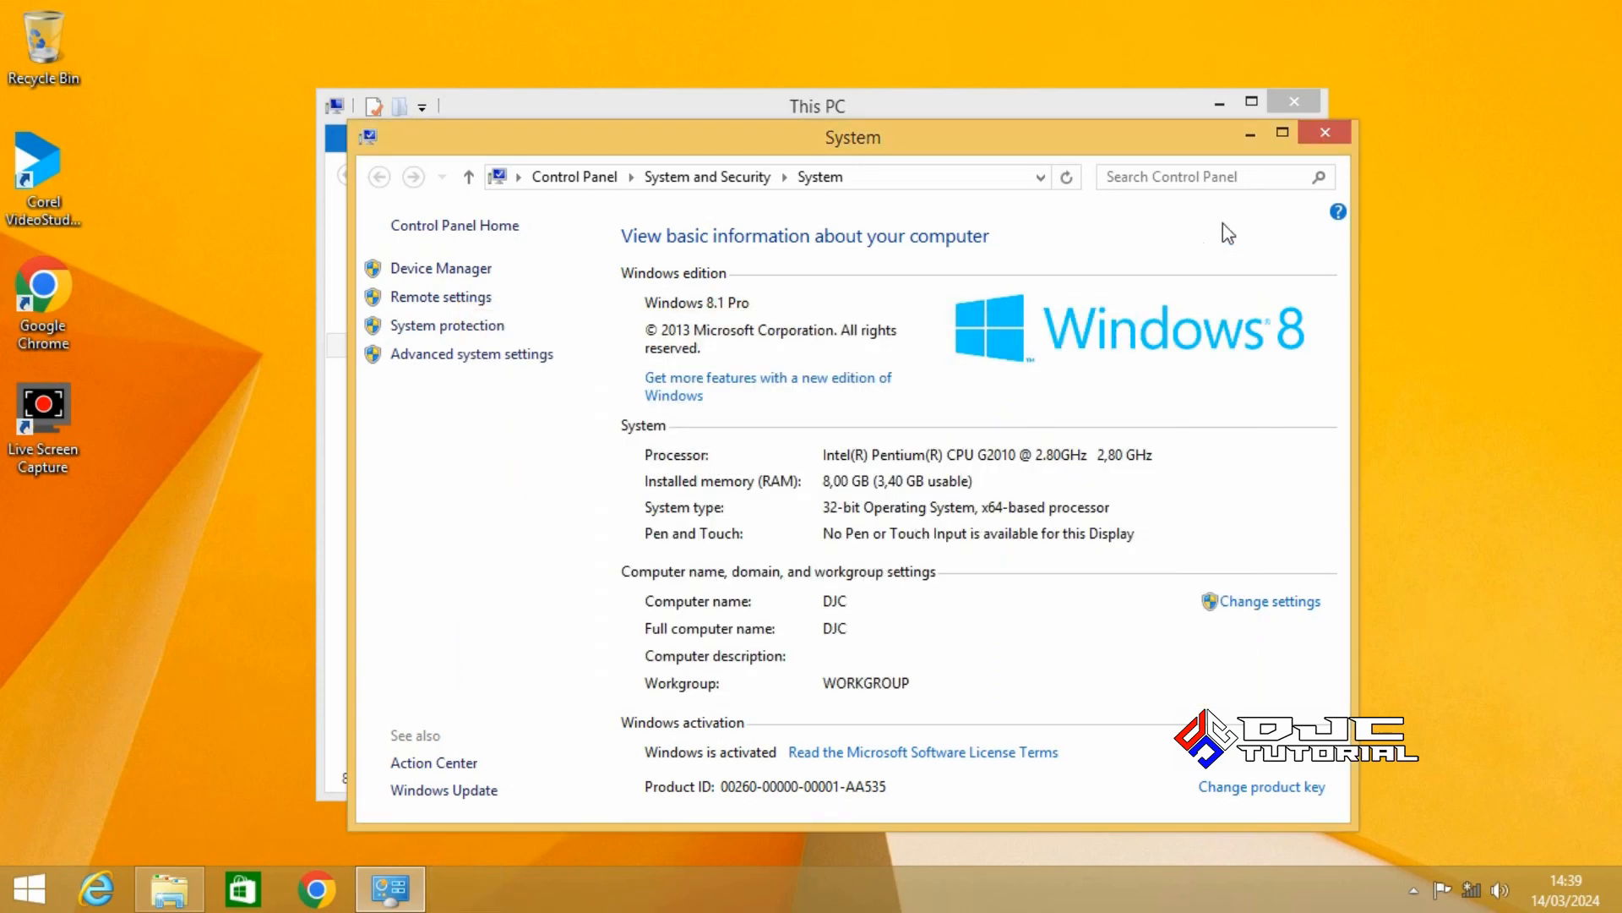
pyautogui.click(1321, 135)
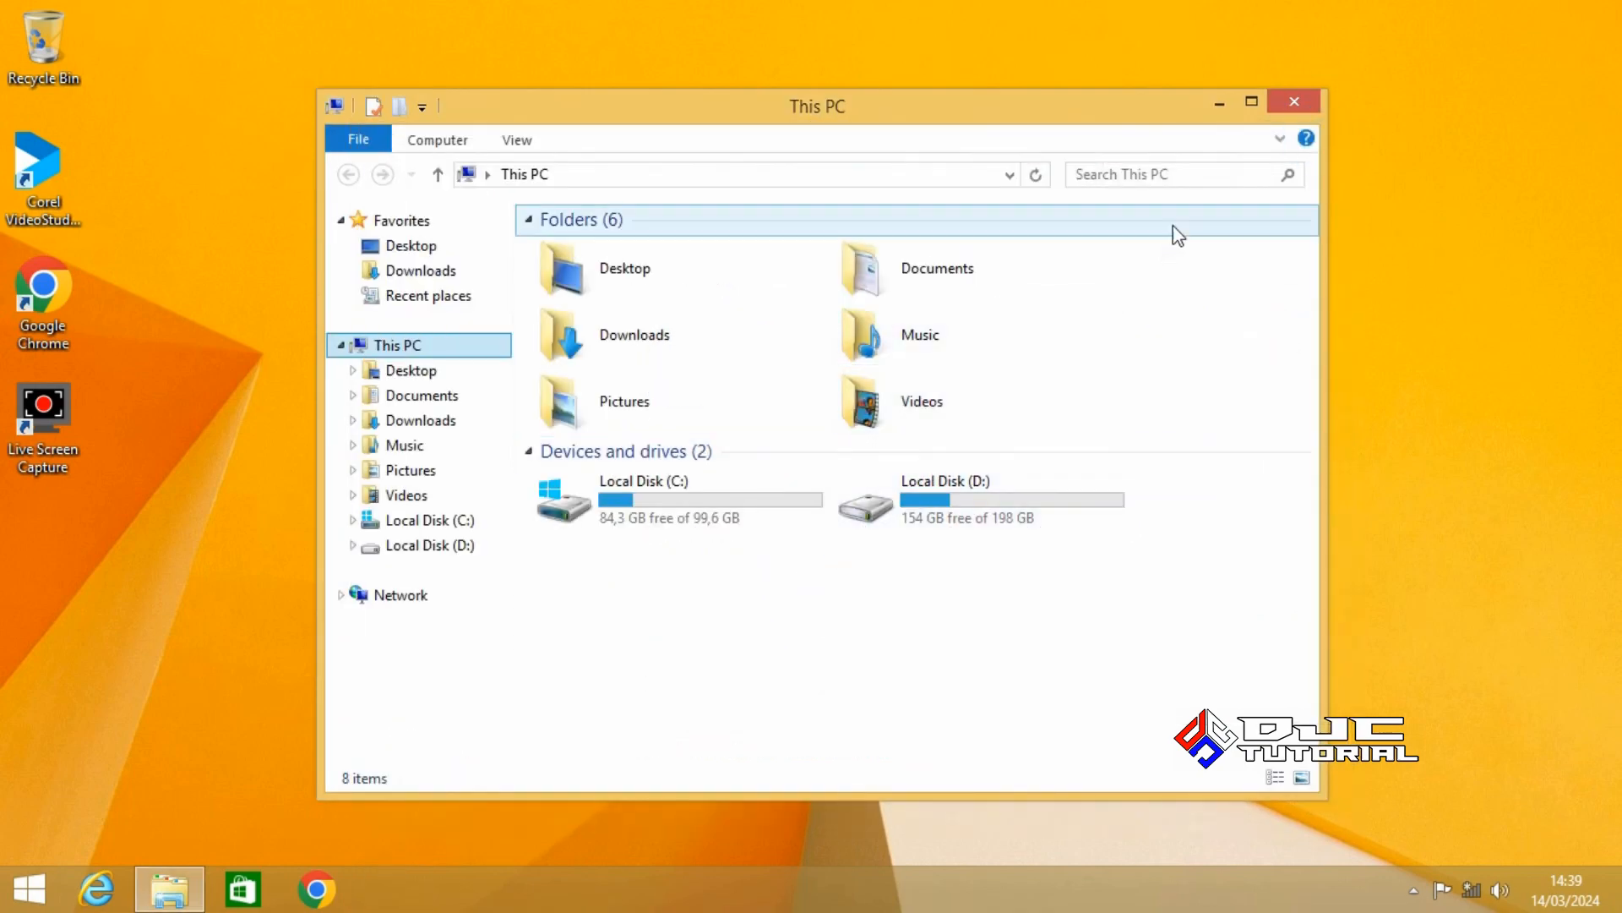
pyautogui.click(1293, 102)
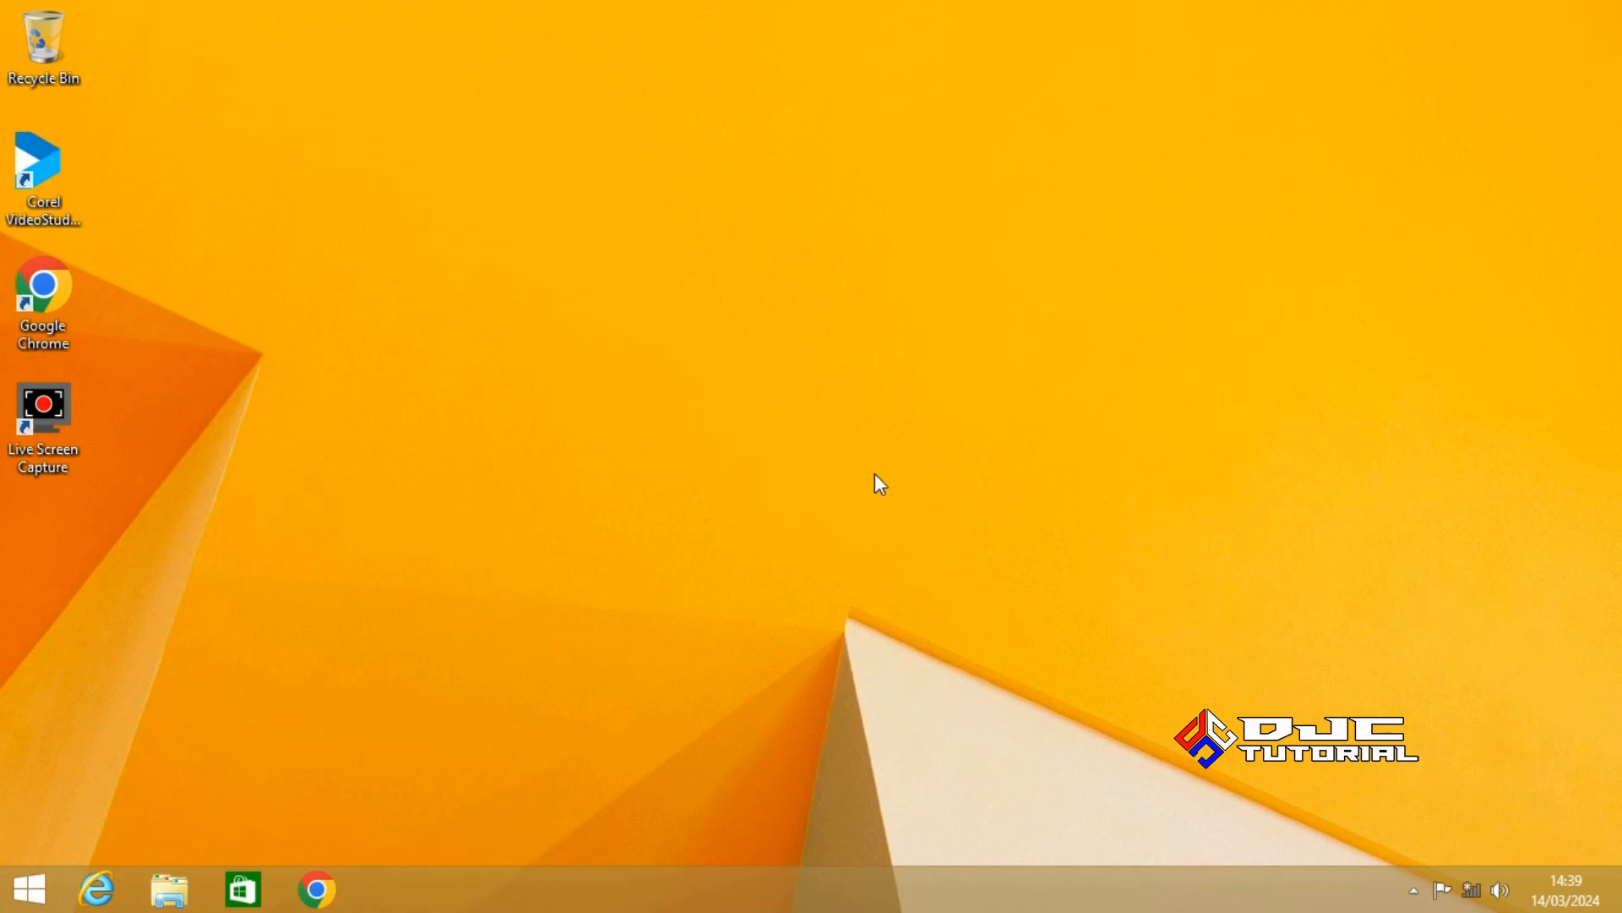
# Connect the computer to the Duta Jaya Computers Wi-Fi network and dismiss the network list
pyautogui.click(1471, 888)
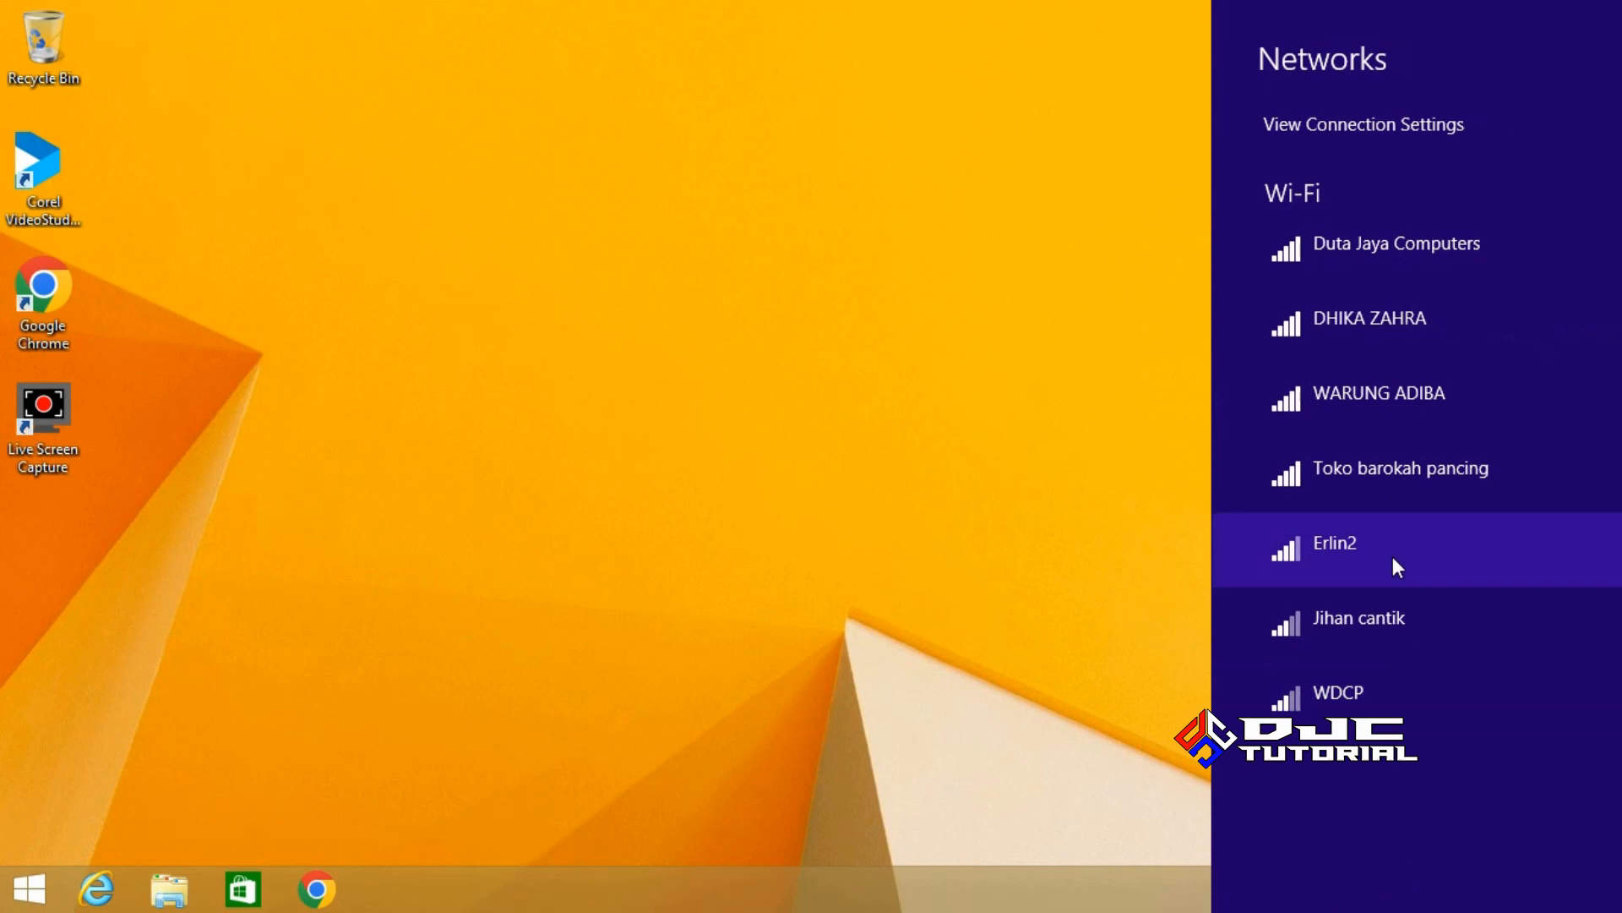
pyautogui.click(1388, 261)
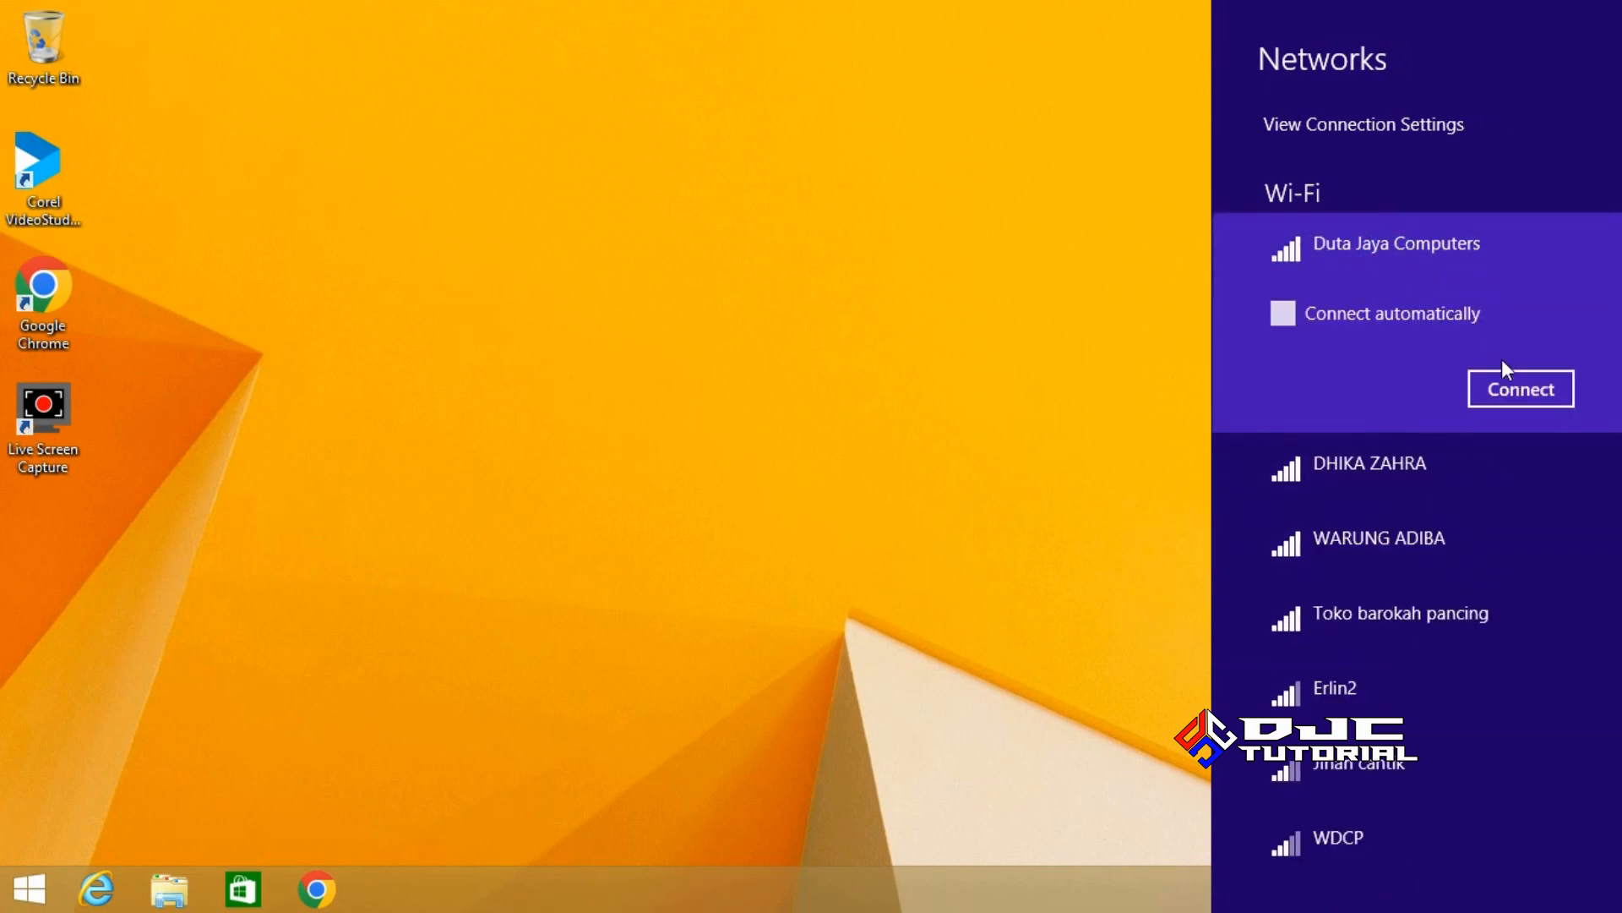
pyautogui.click(1518, 385)
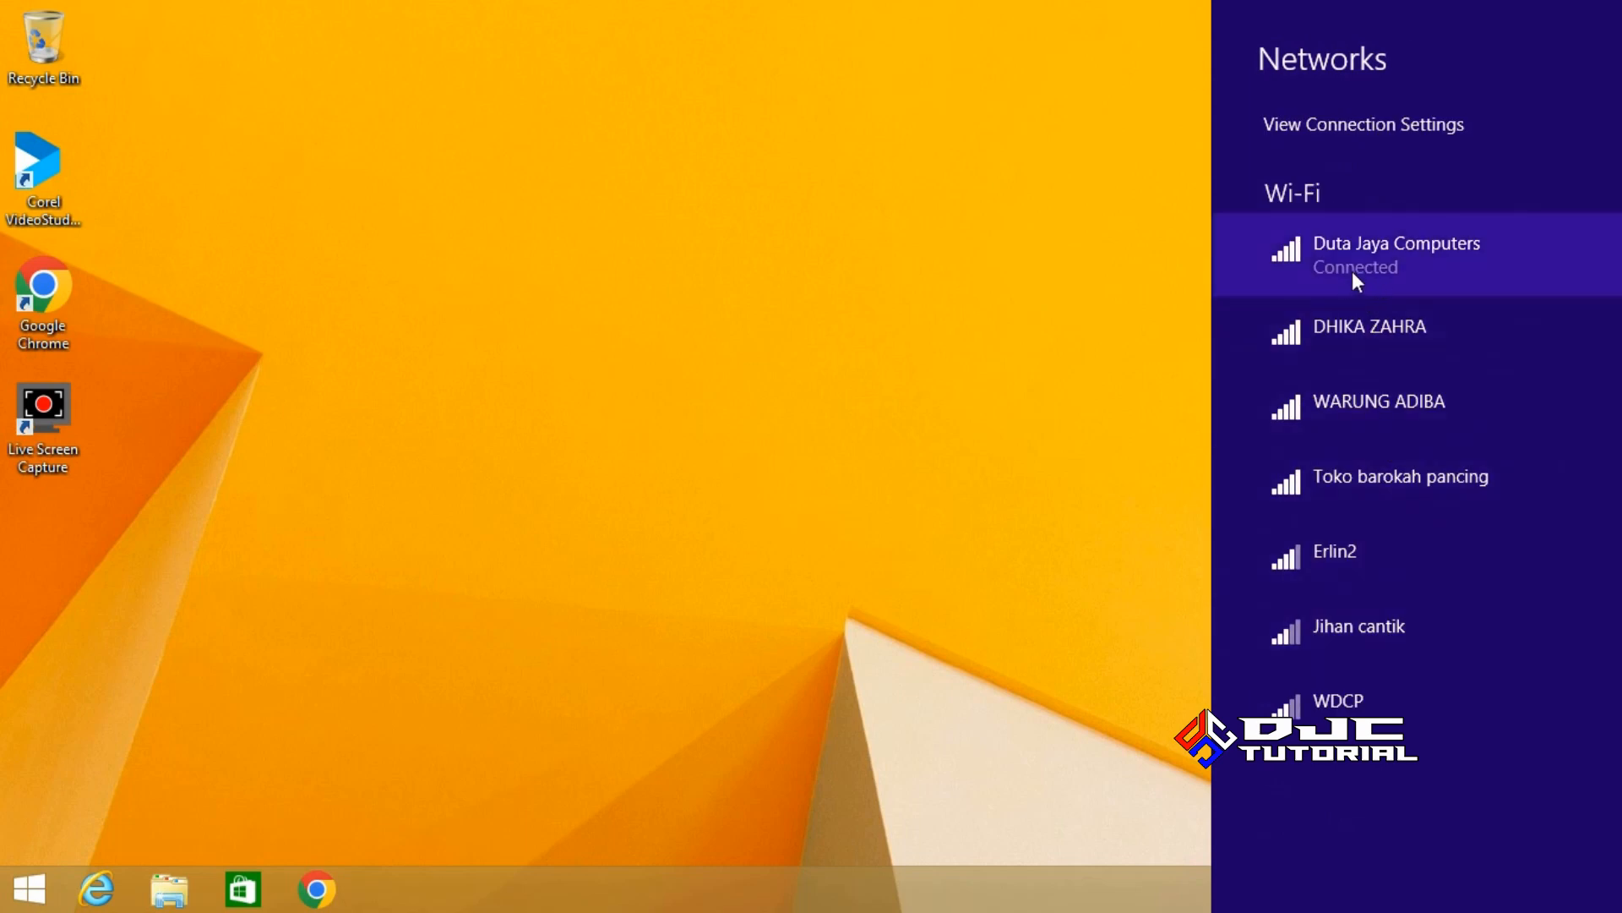
pyautogui.click(828, 411)
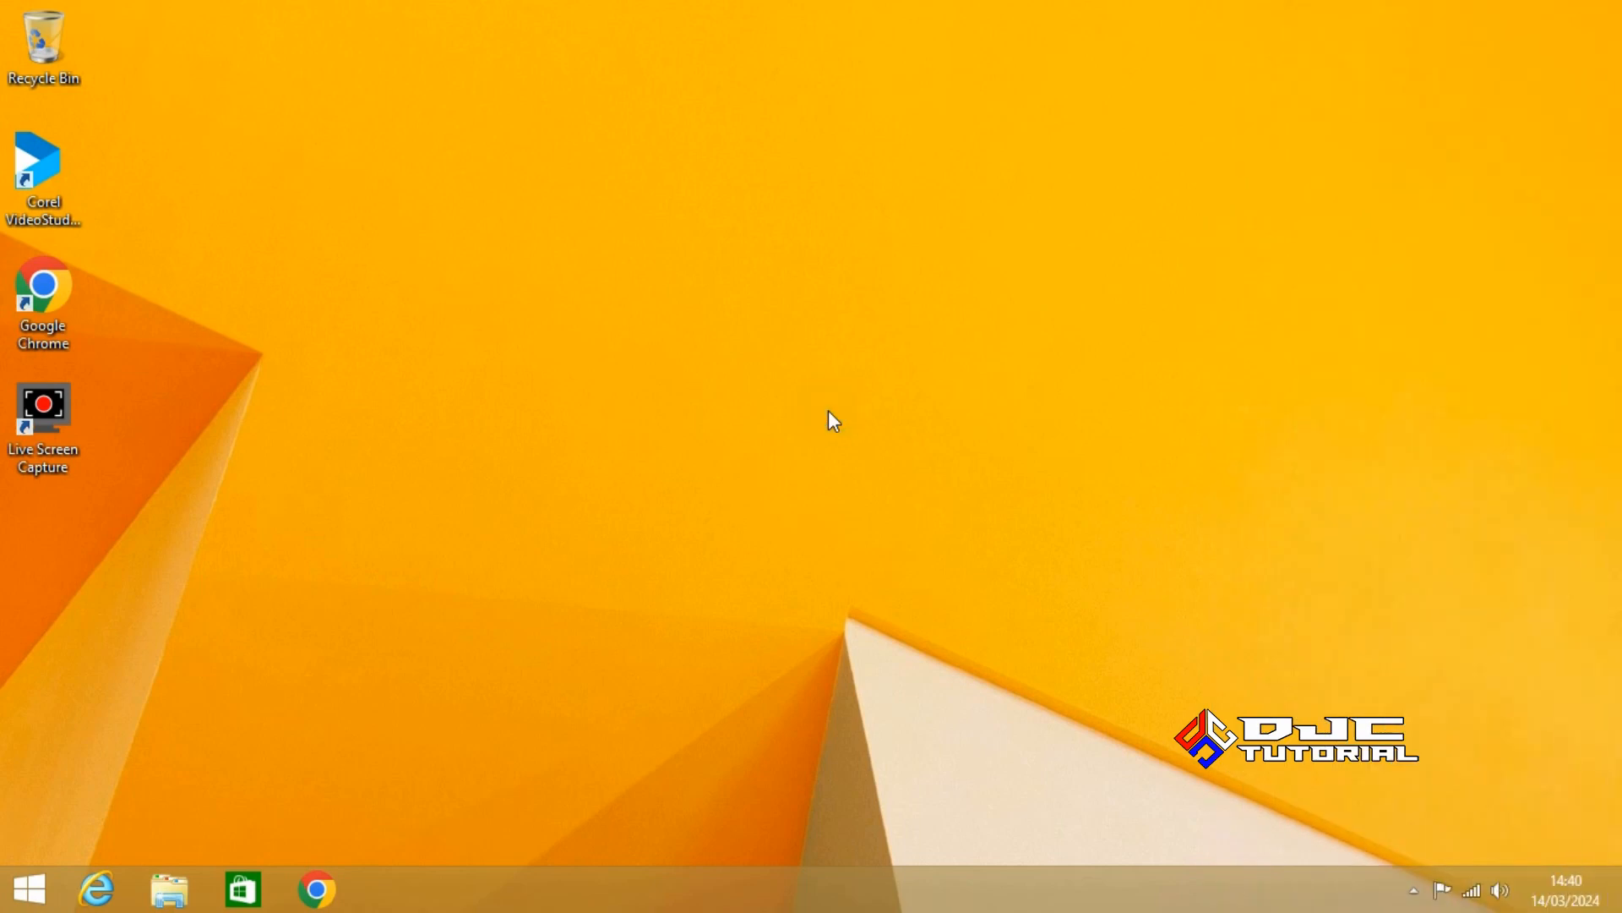
# Open Google Chrome, search Google for "windows 11 disc image" and open Microsoft's Download Windows 11 page
pyautogui.doubleClick(62, 301)
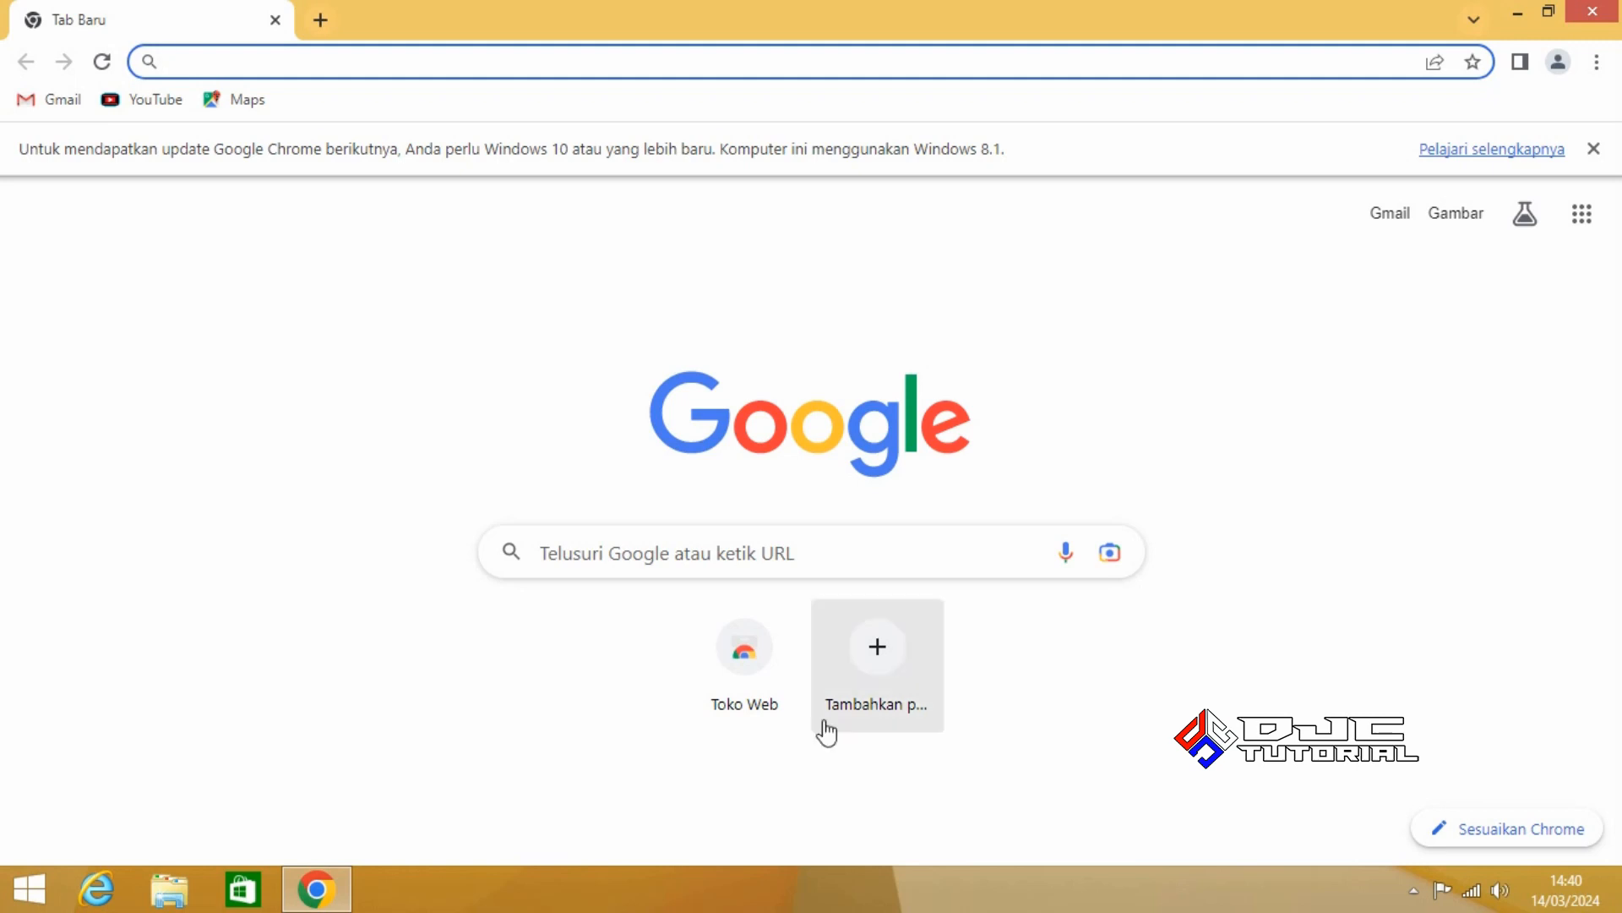
pyautogui.click(933, 559)
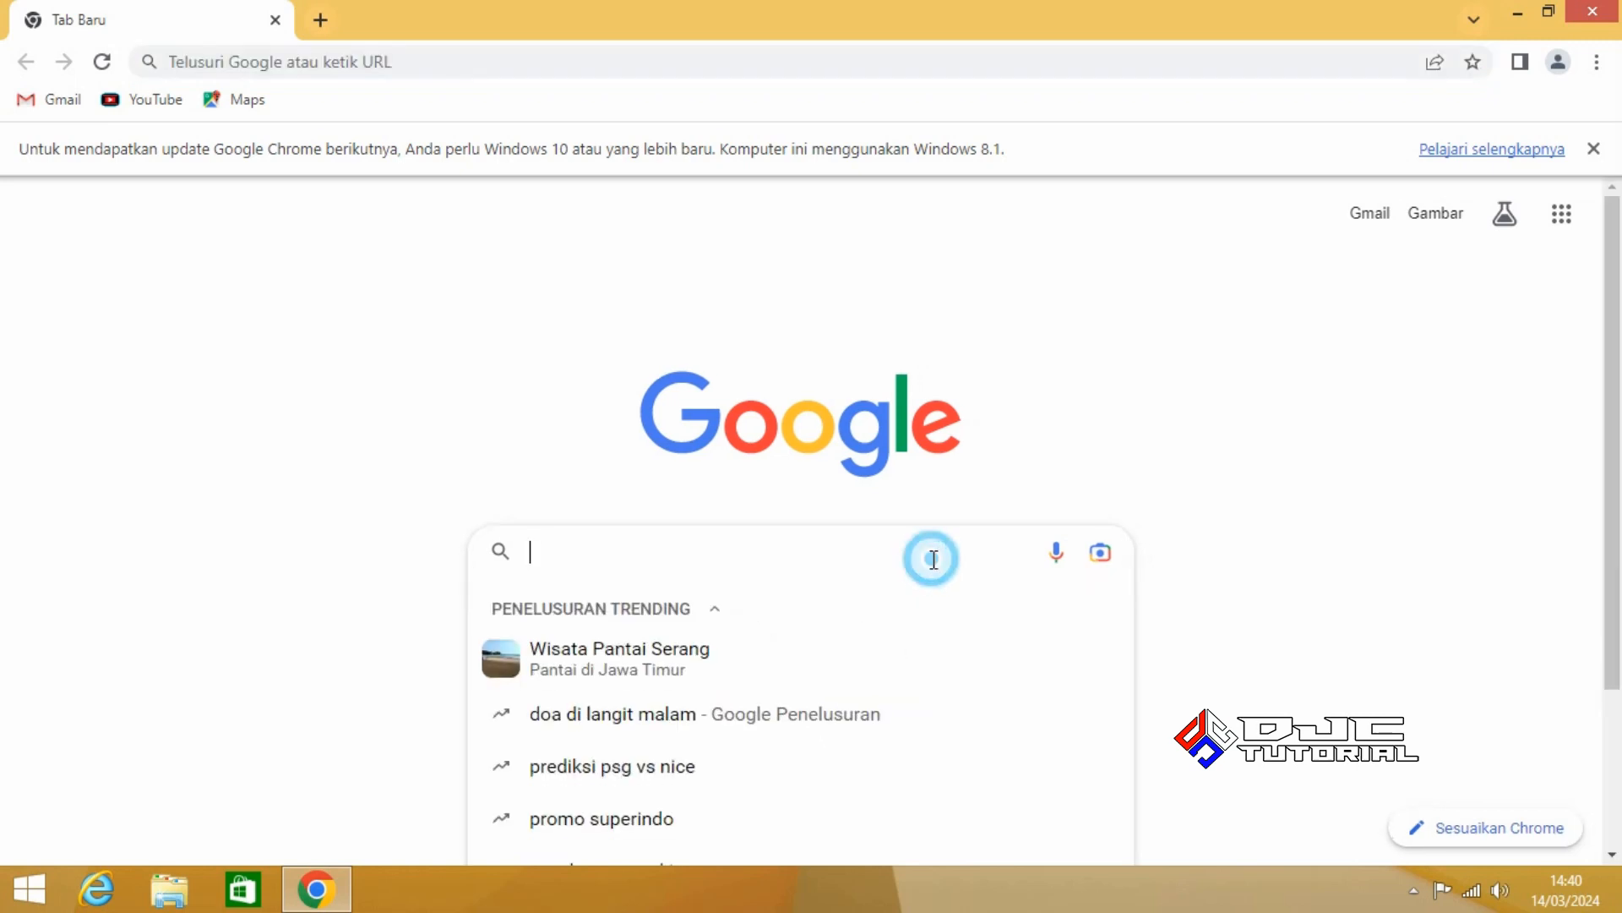
pyautogui.write('wi')
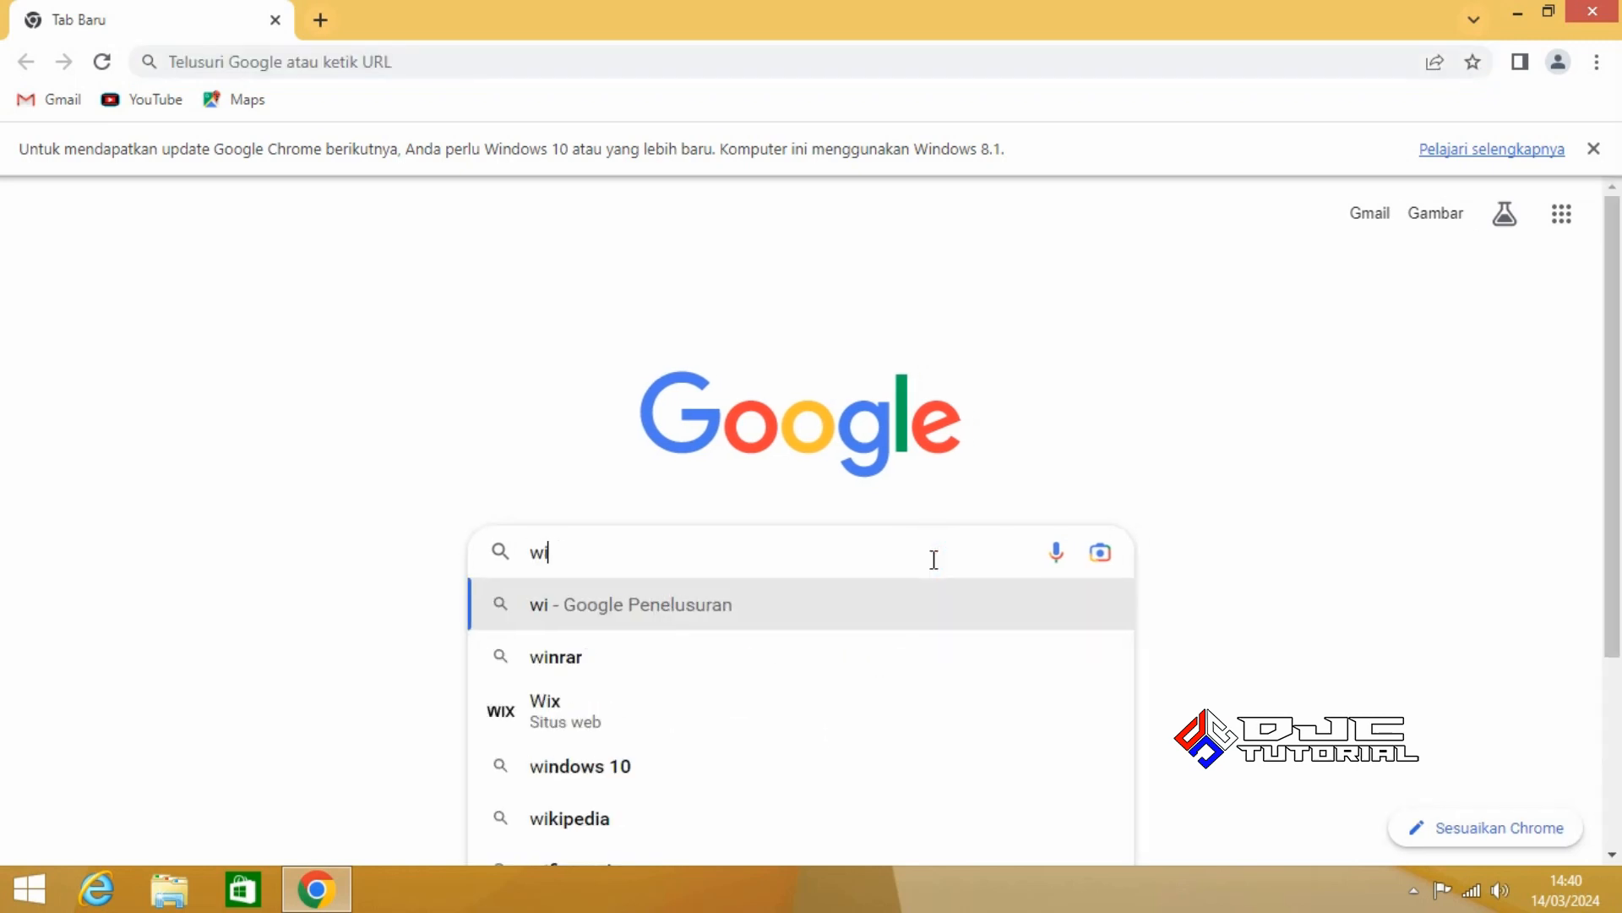
pyautogui.write('ndows 1')
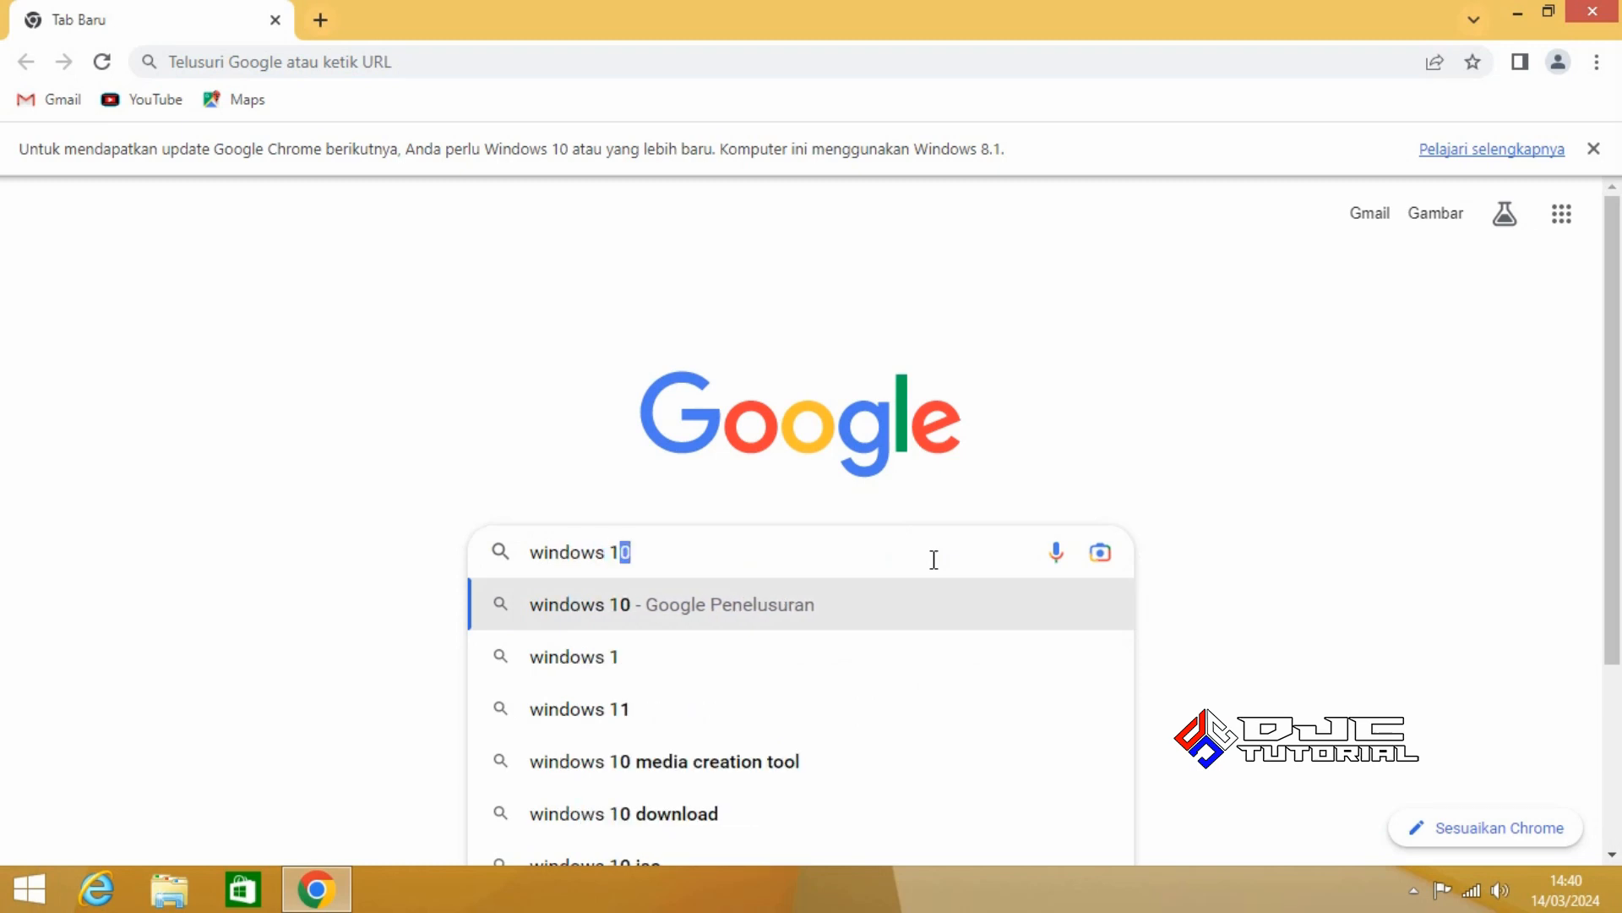
pyautogui.write('1 disc')
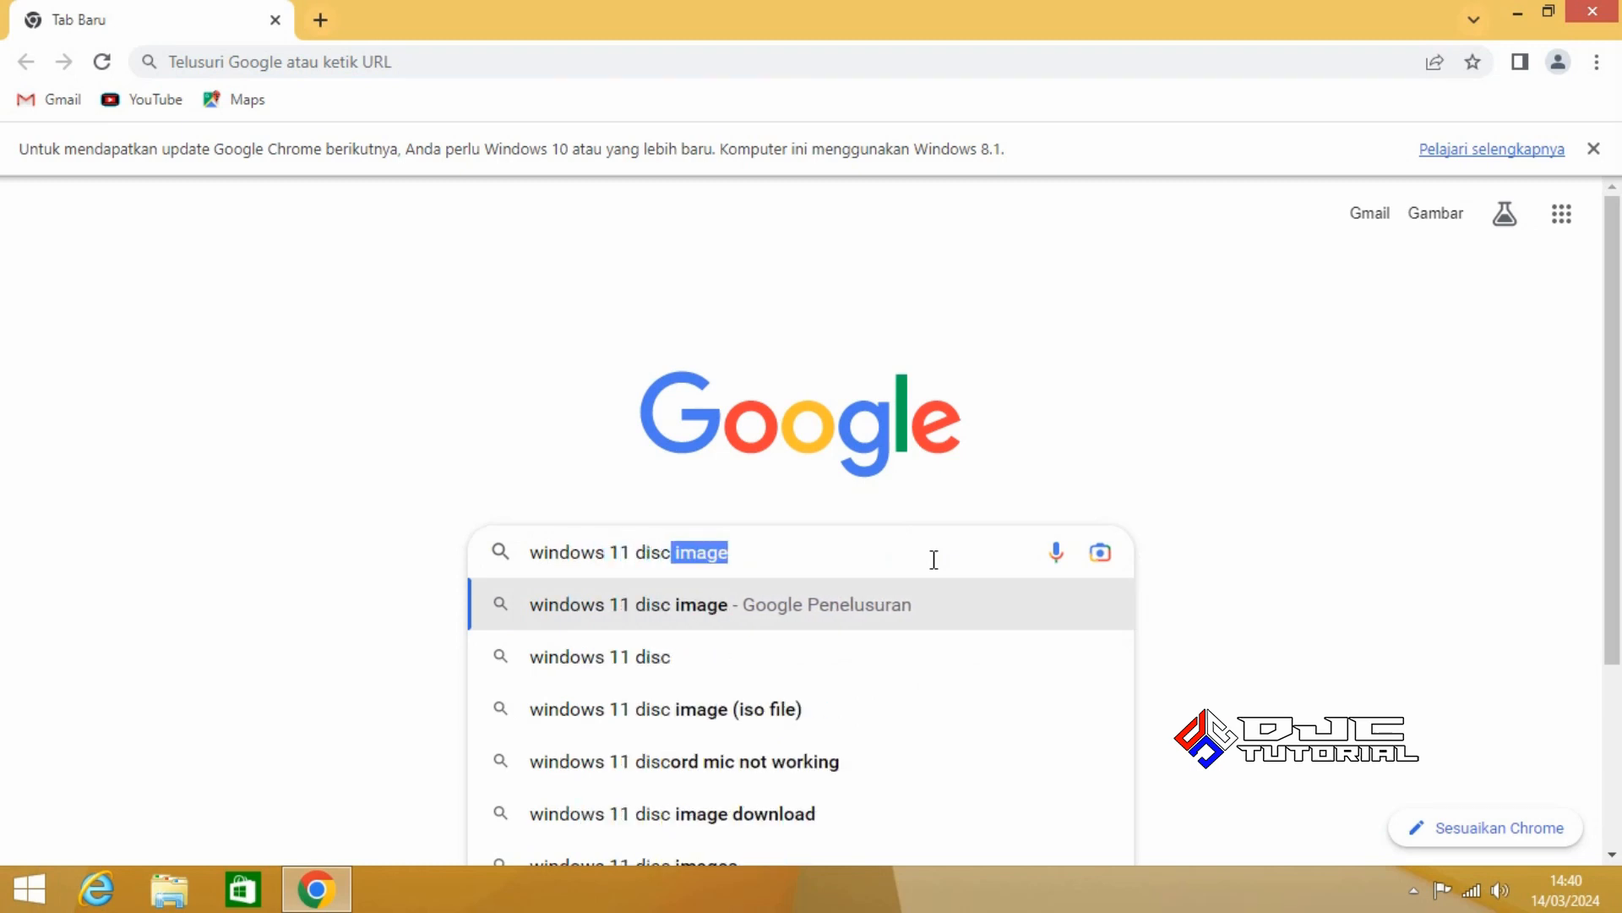
pyautogui.write(' image')
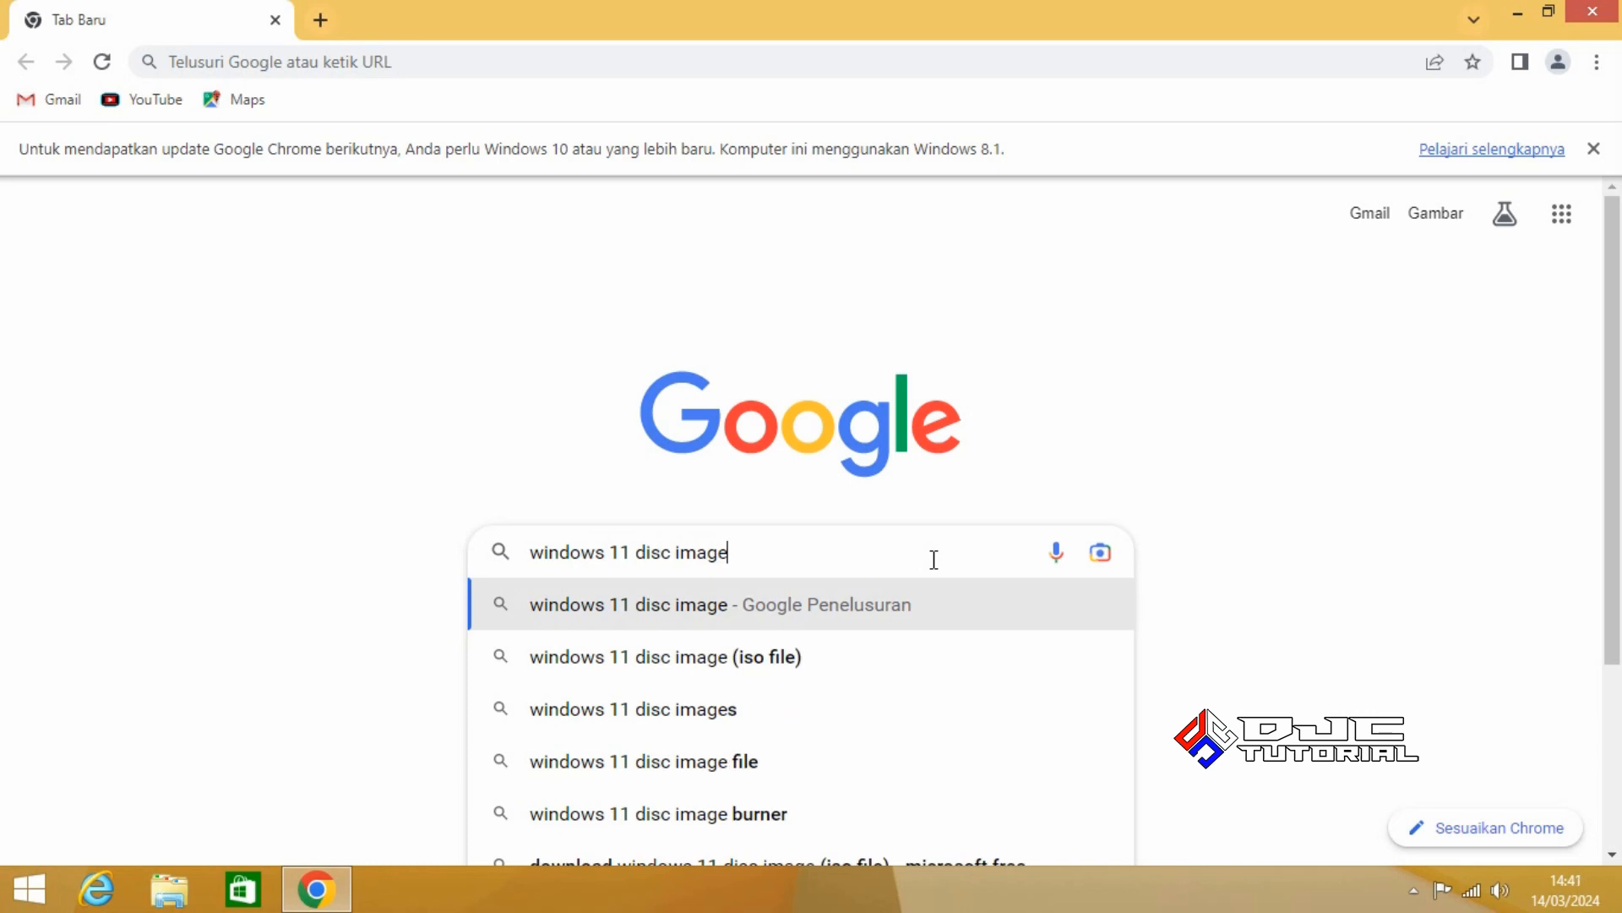
pyautogui.press('Return')
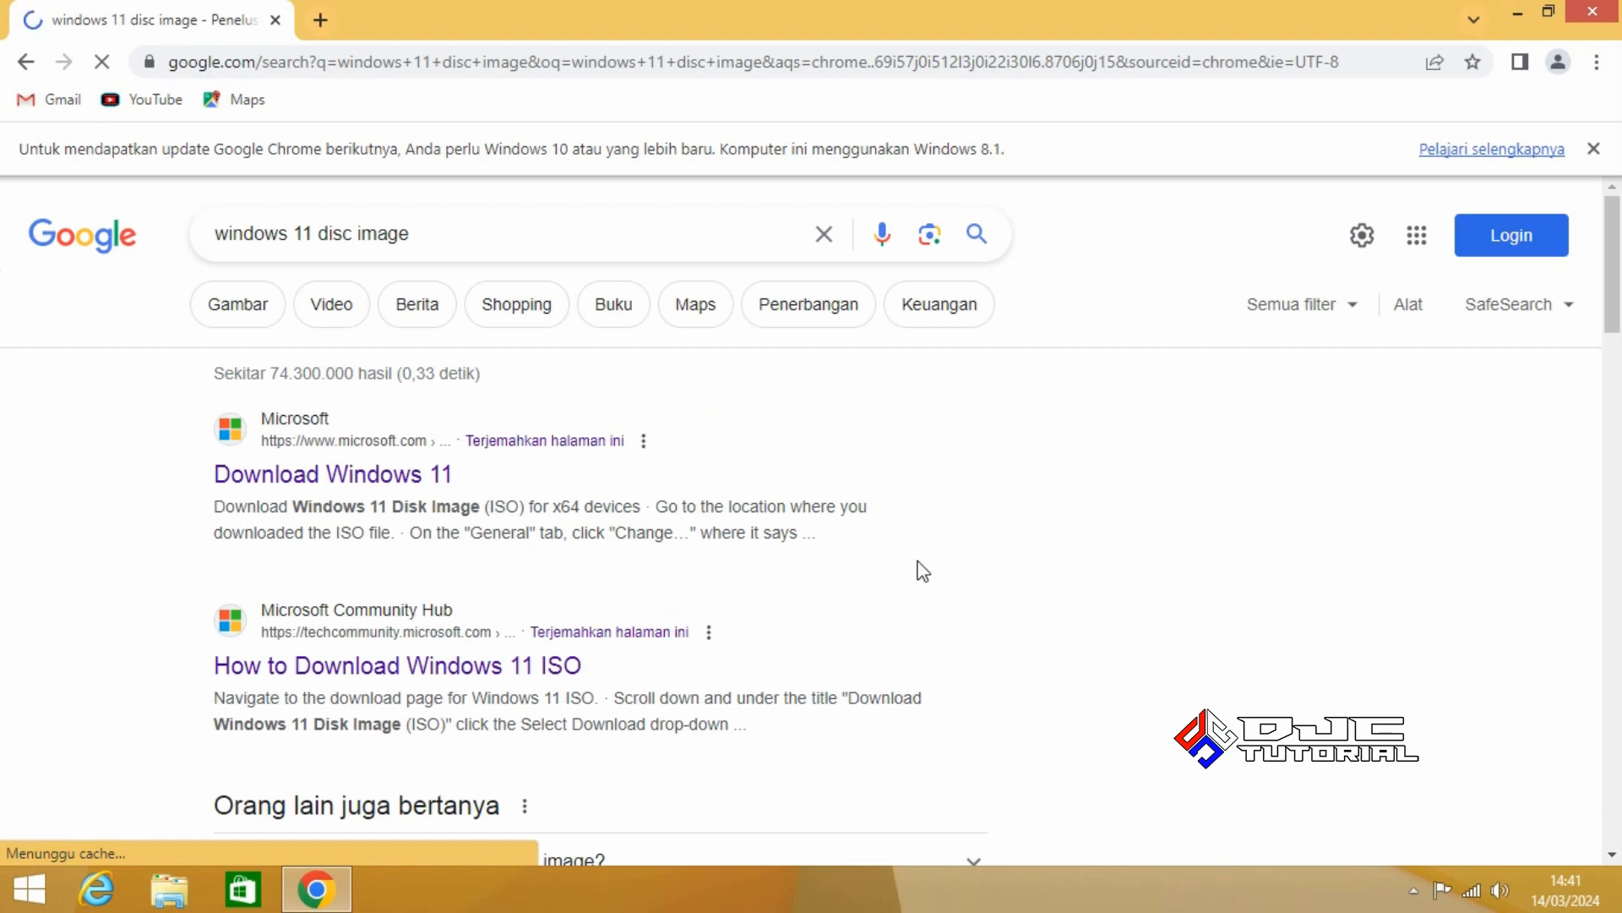
pyautogui.click(391, 493)
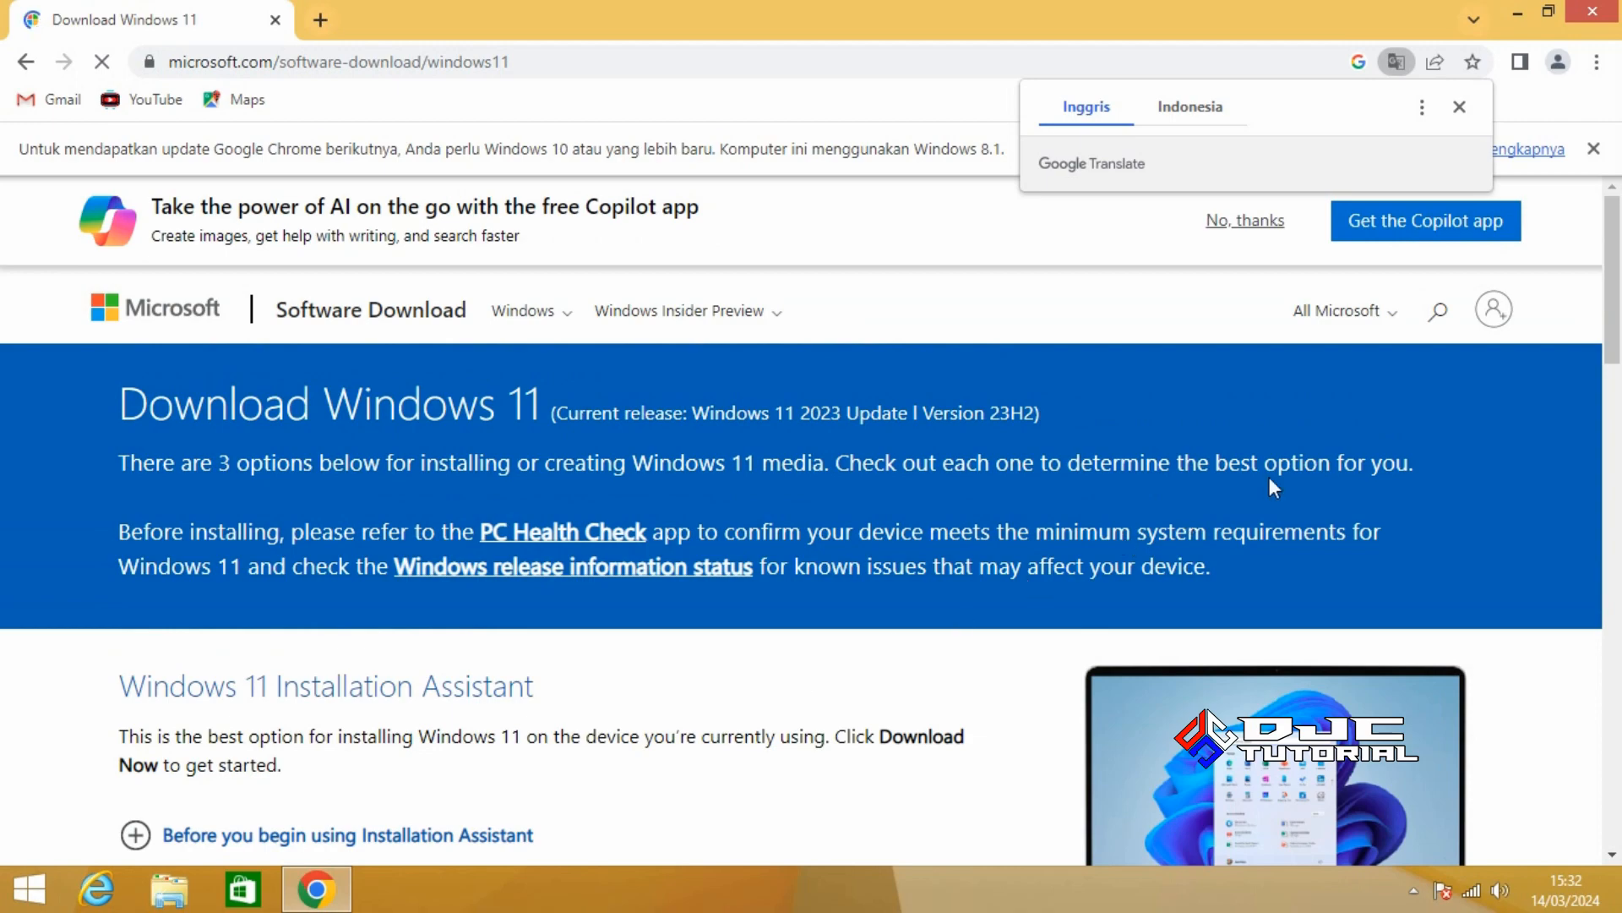
# Choose Windows 11 (multi-edition ISO for x64 devices) as the disk image and submit the download request
pyautogui.moveTo(1614, 283); pyautogui.dragTo(1618, 531)
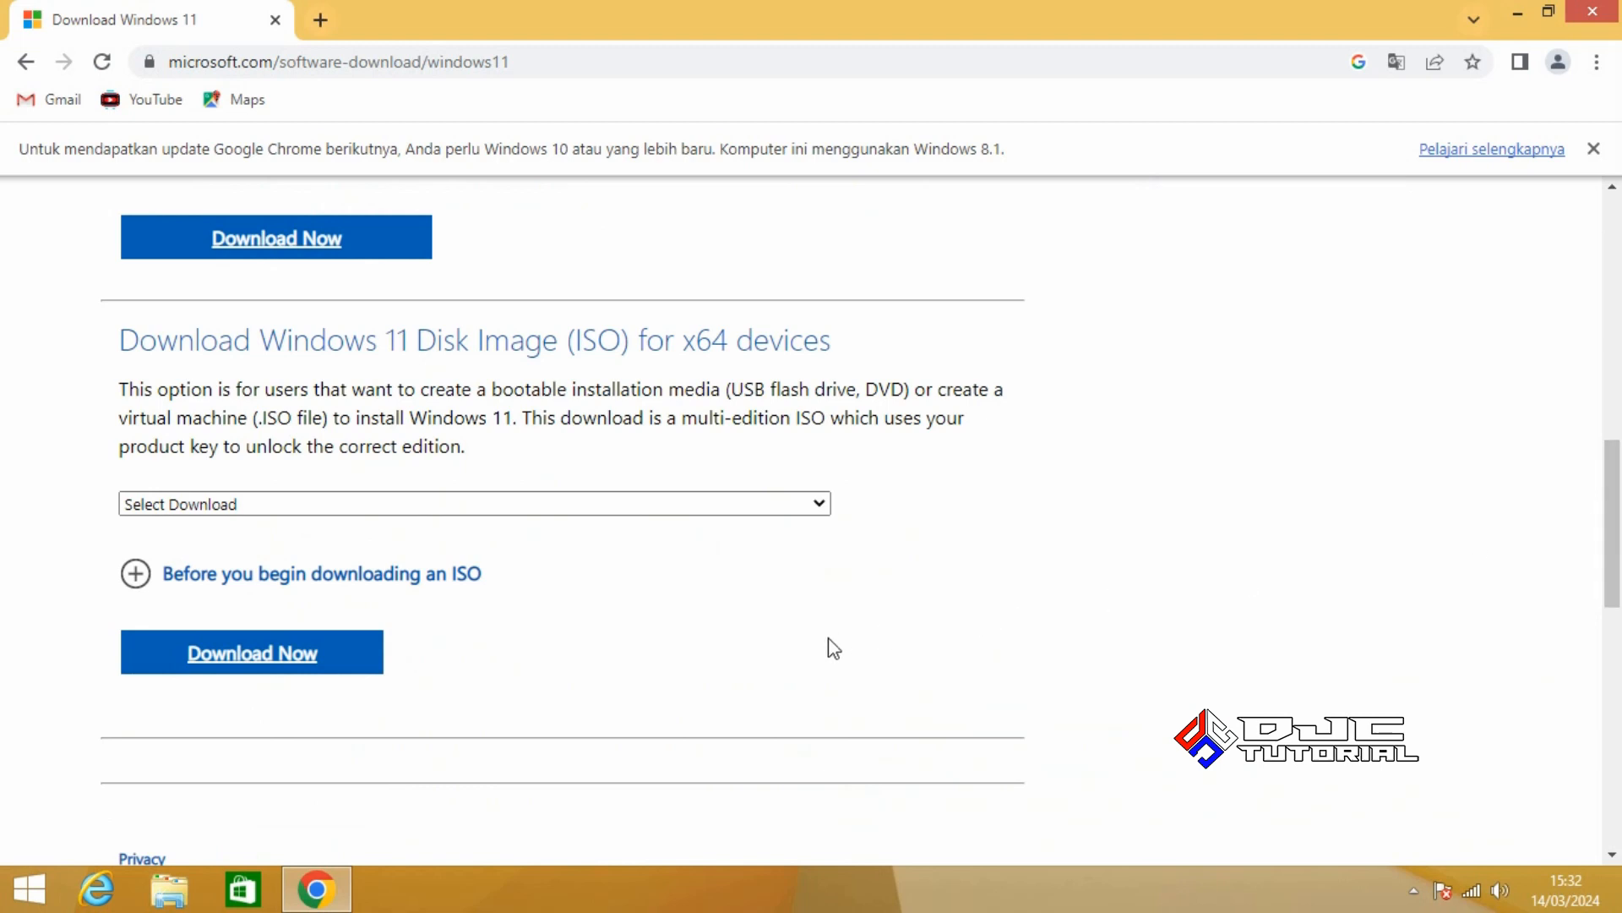
pyautogui.click(744, 507)
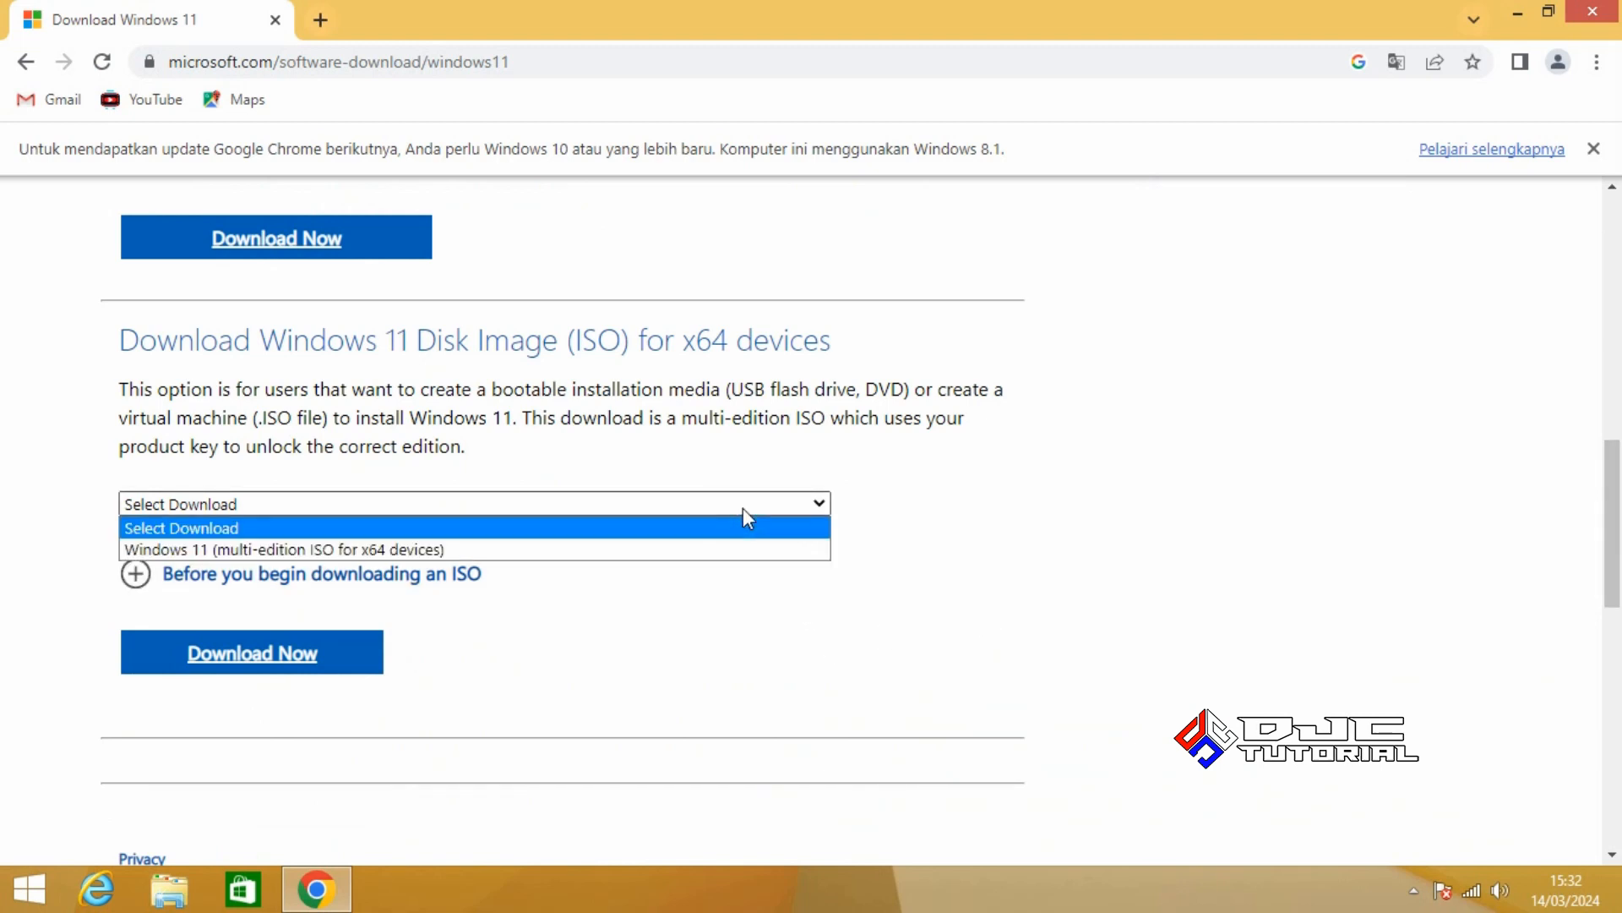
pyautogui.click(747, 550)
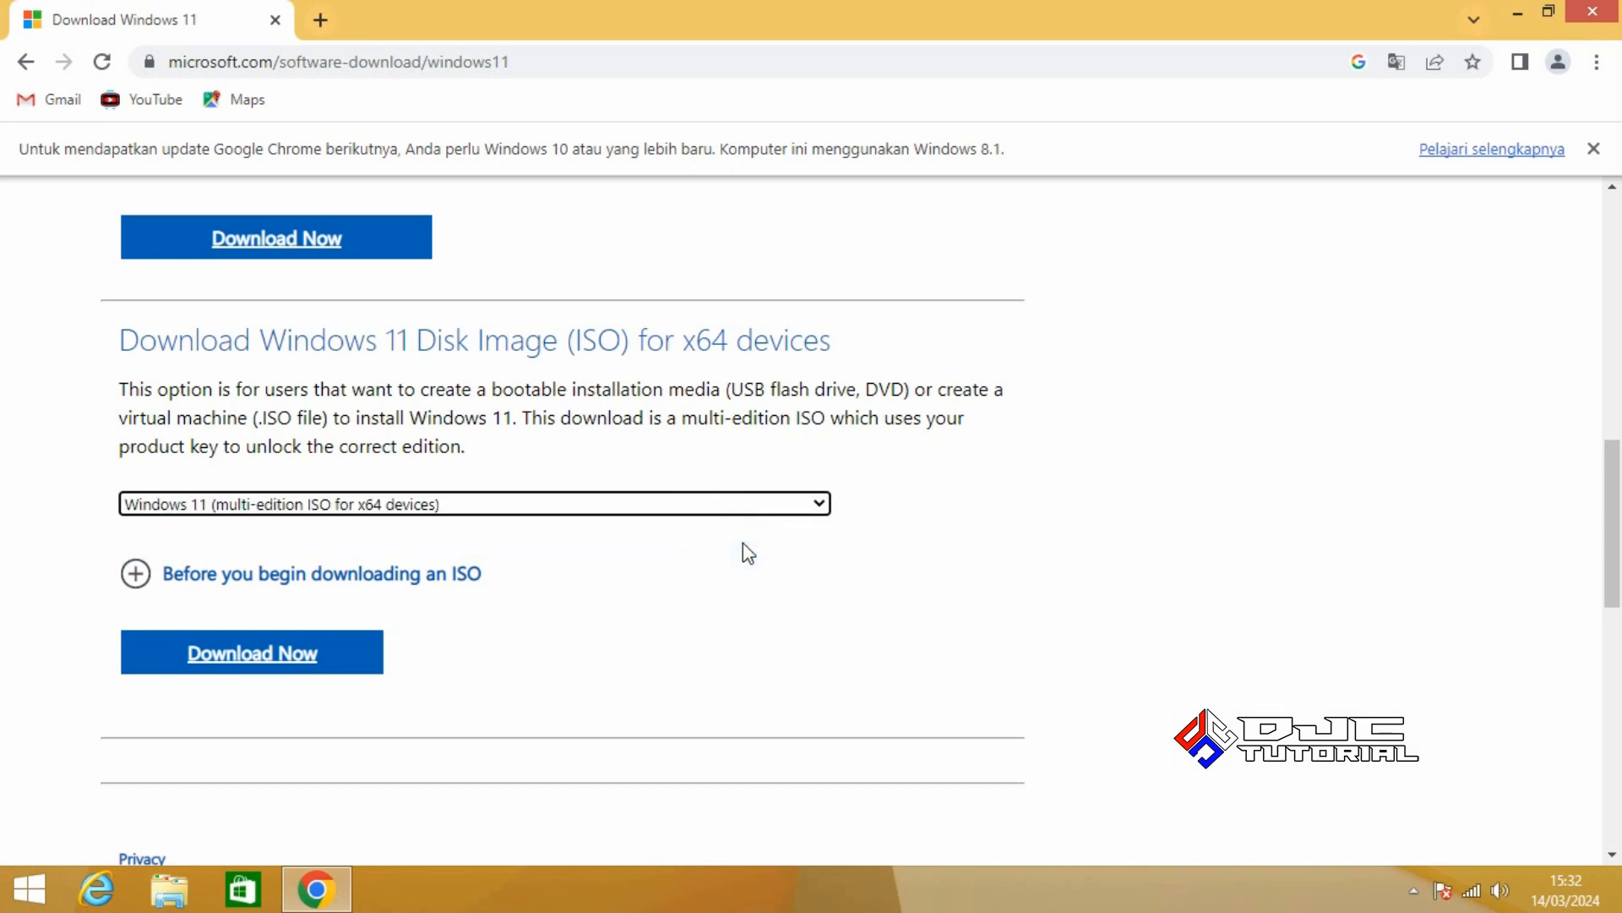
pyautogui.click(348, 654)
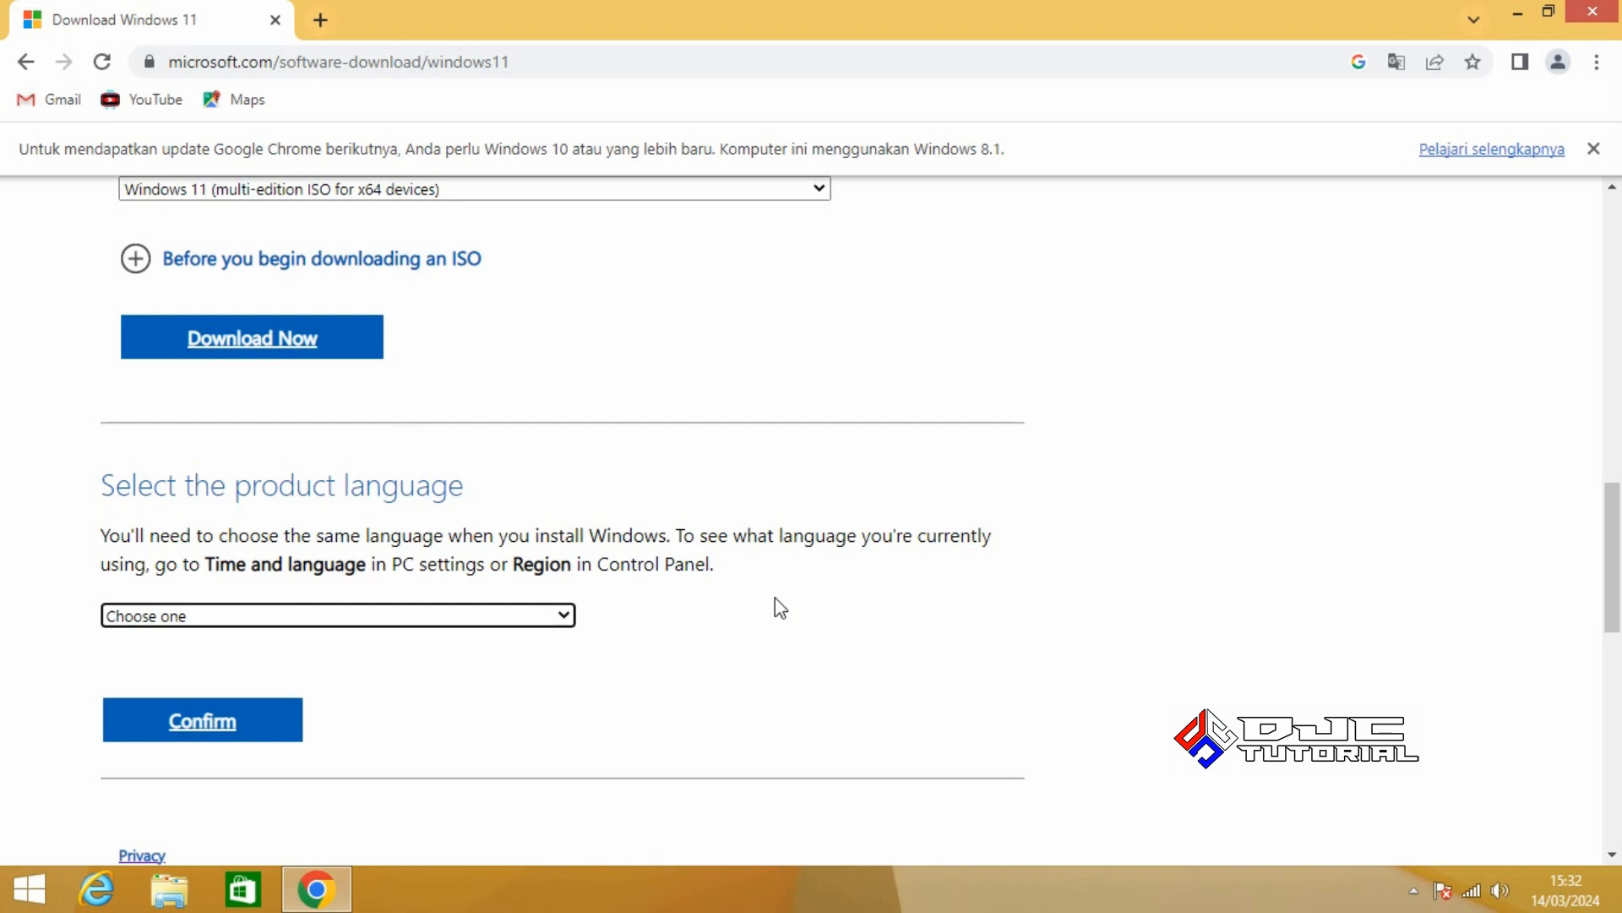
# Confirm English (United States) as the product language and start the 64-bit Windows 11 ISO download
pyautogui.click(527, 627)
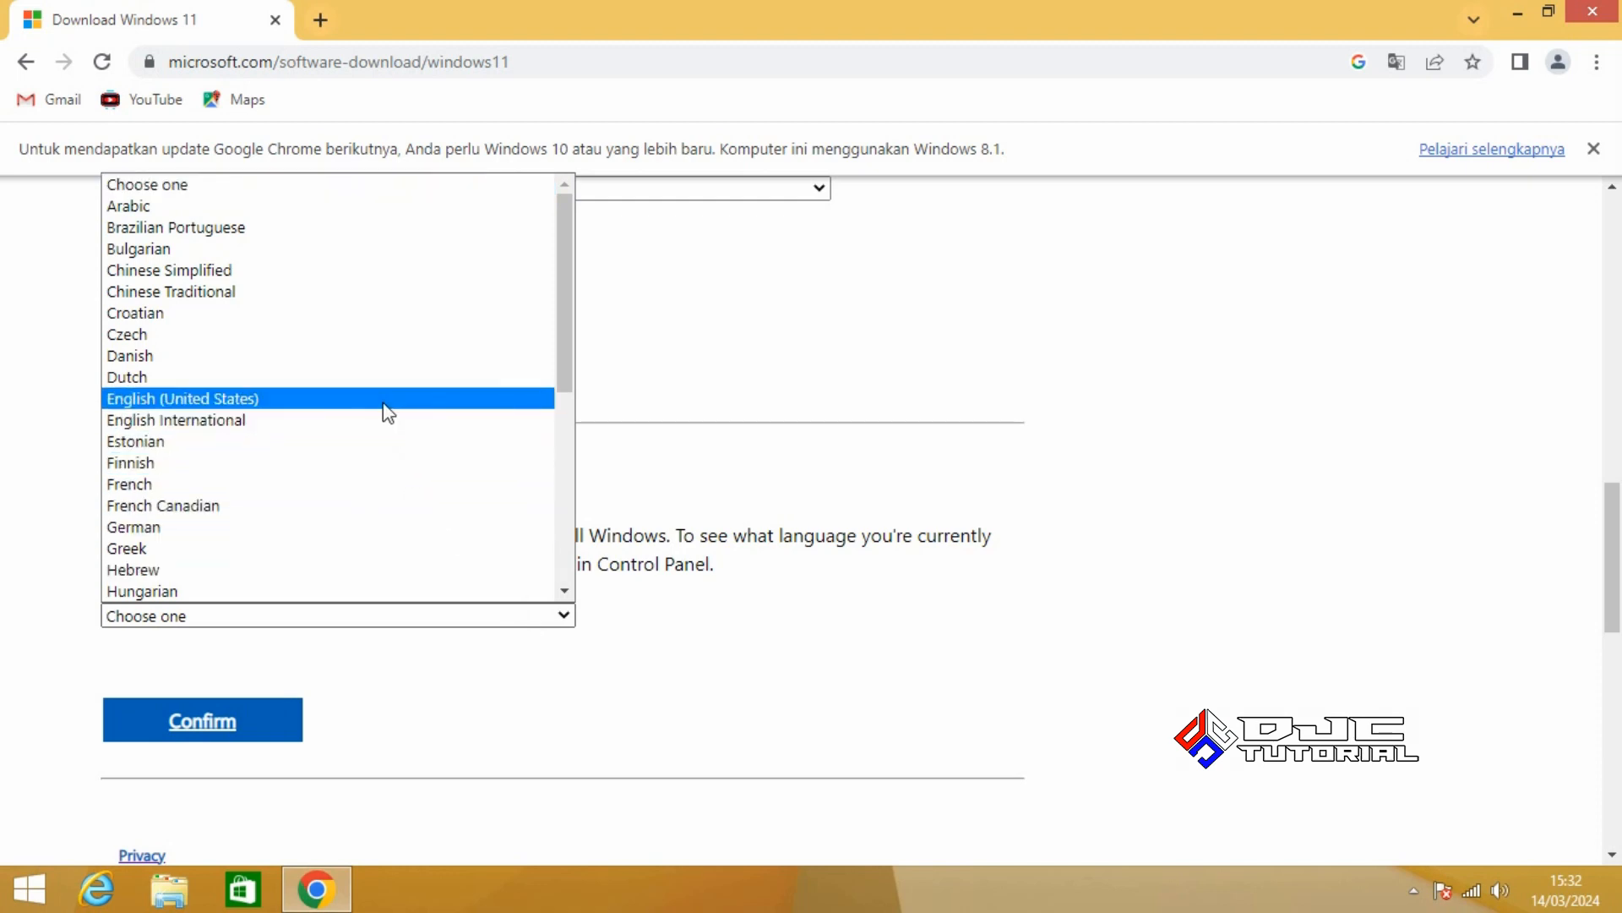
pyautogui.click(387, 406)
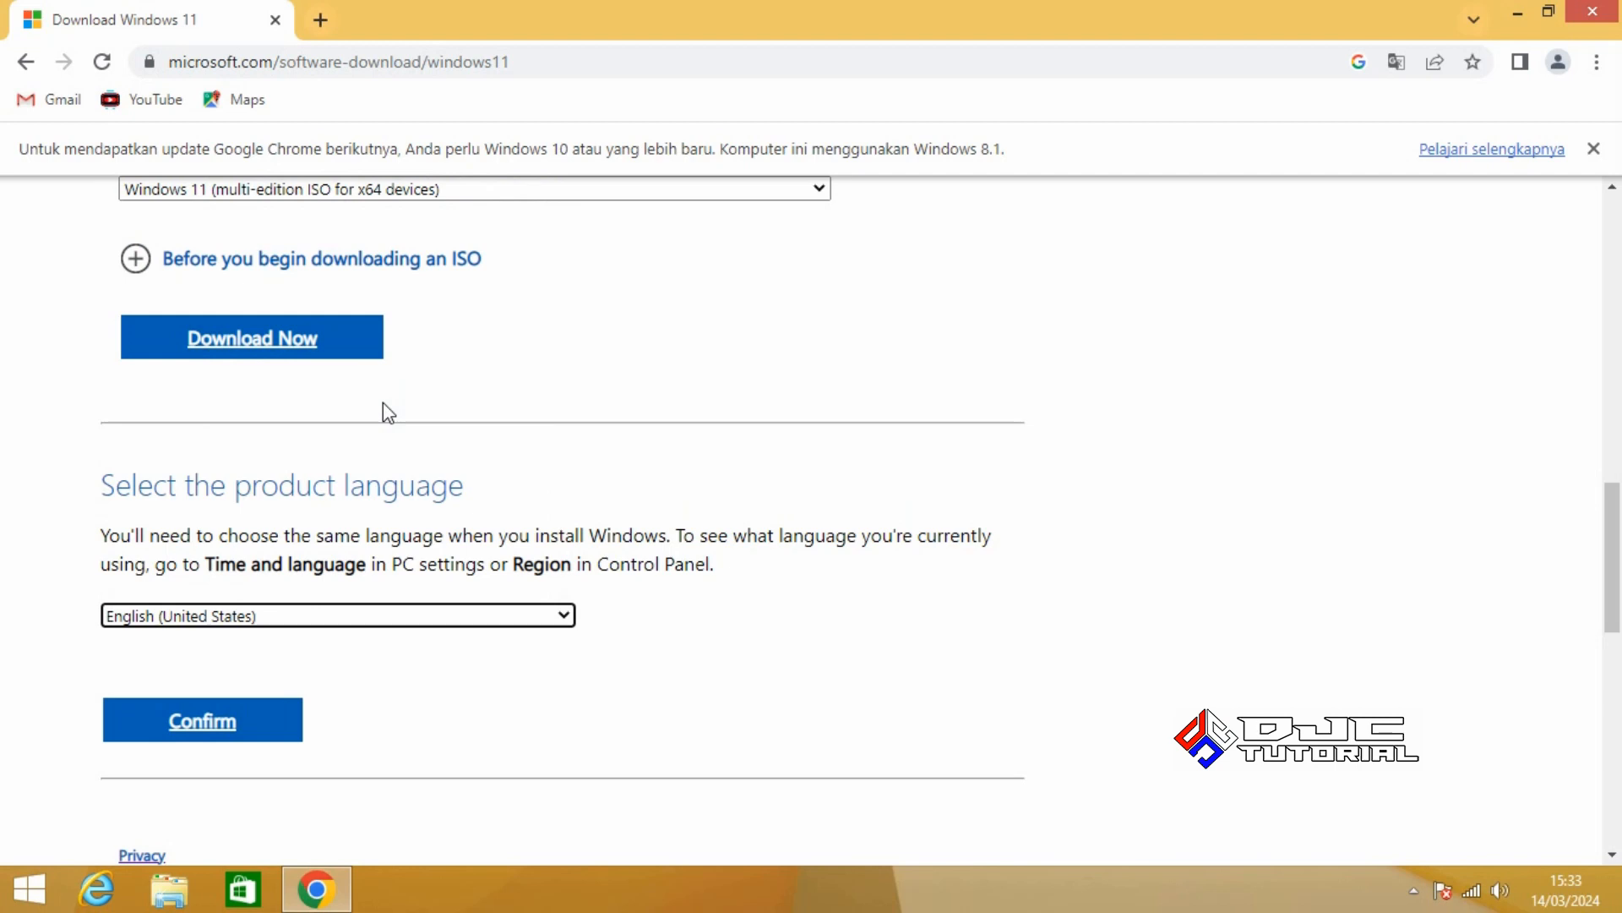
pyautogui.click(270, 716)
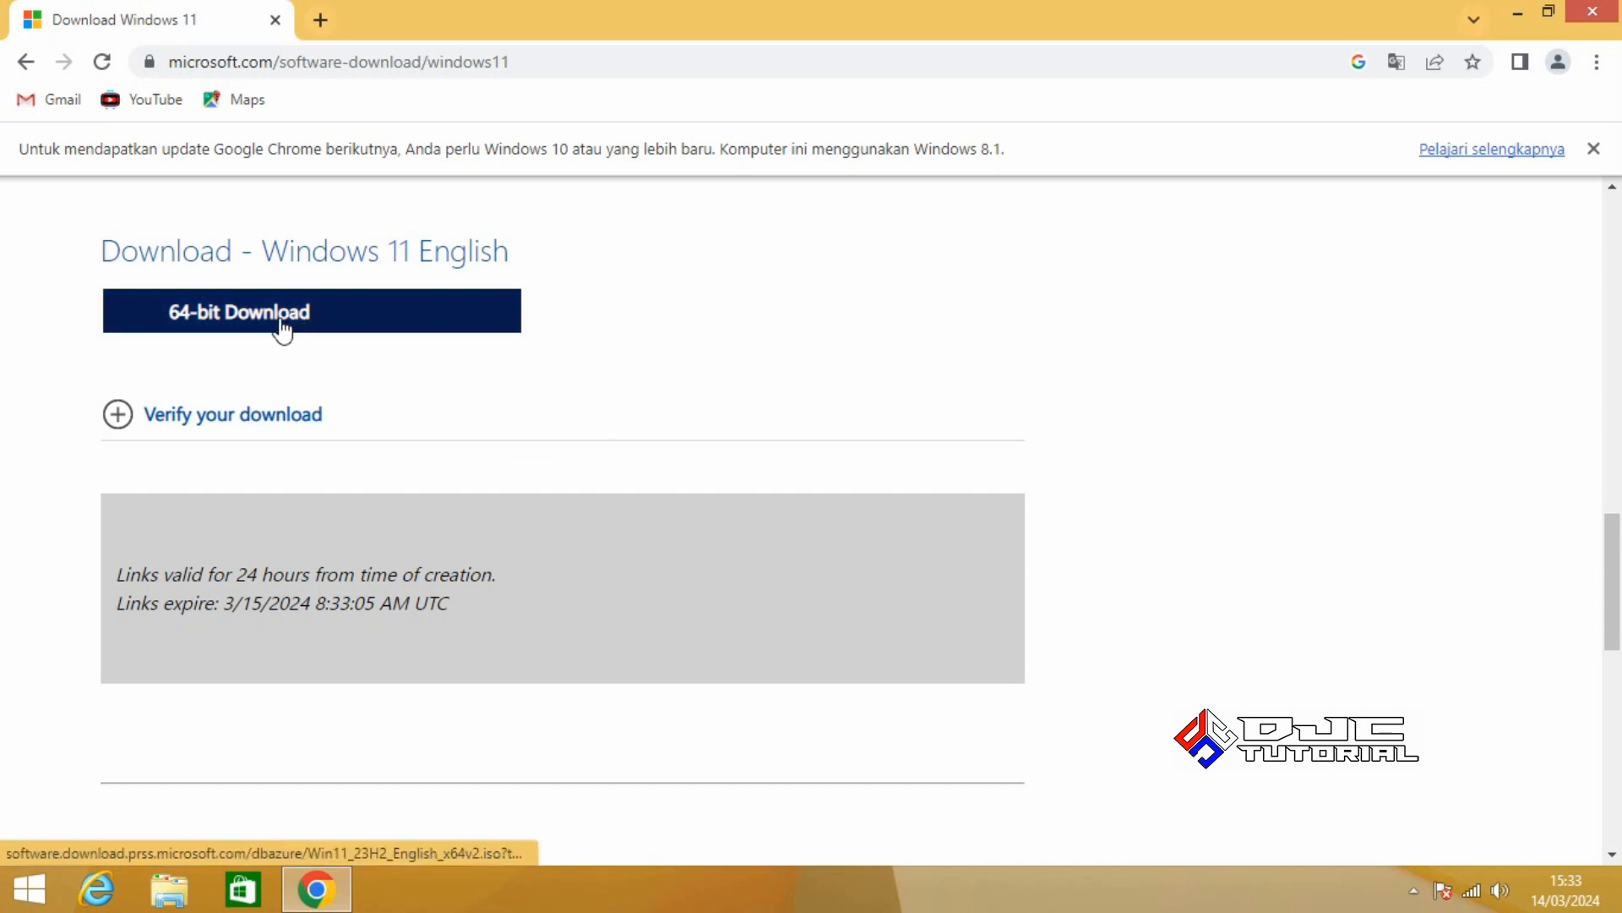
pyautogui.click(362, 329)
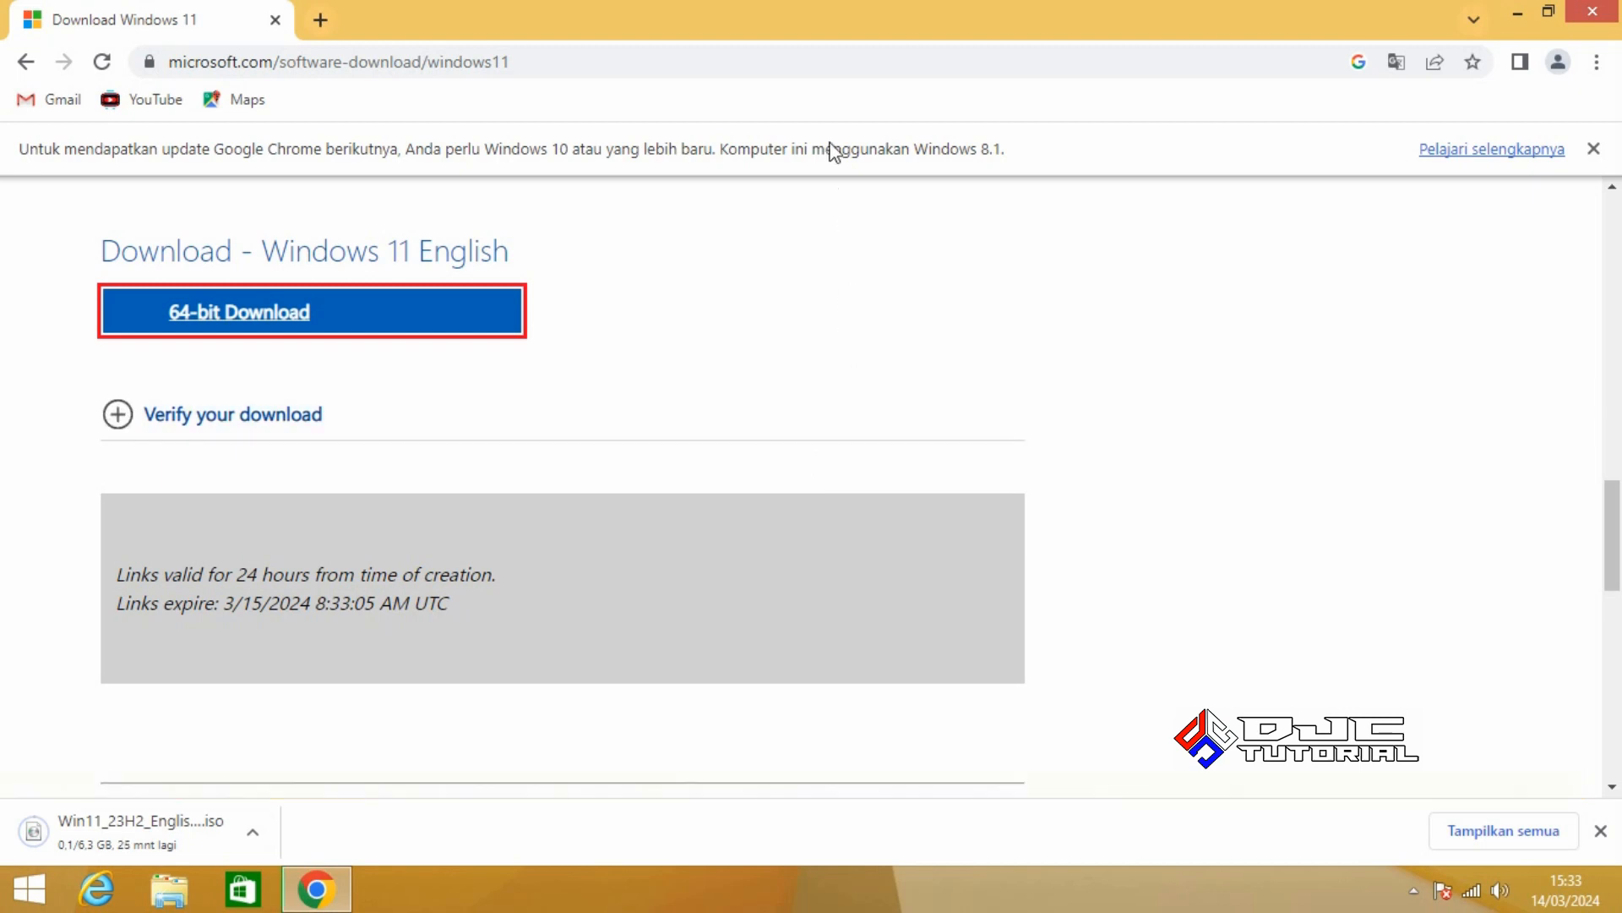
# Search the web for "rufus" and open the official Rufus website
pyautogui.click(820, 61)
pyautogui.click(820, 61)
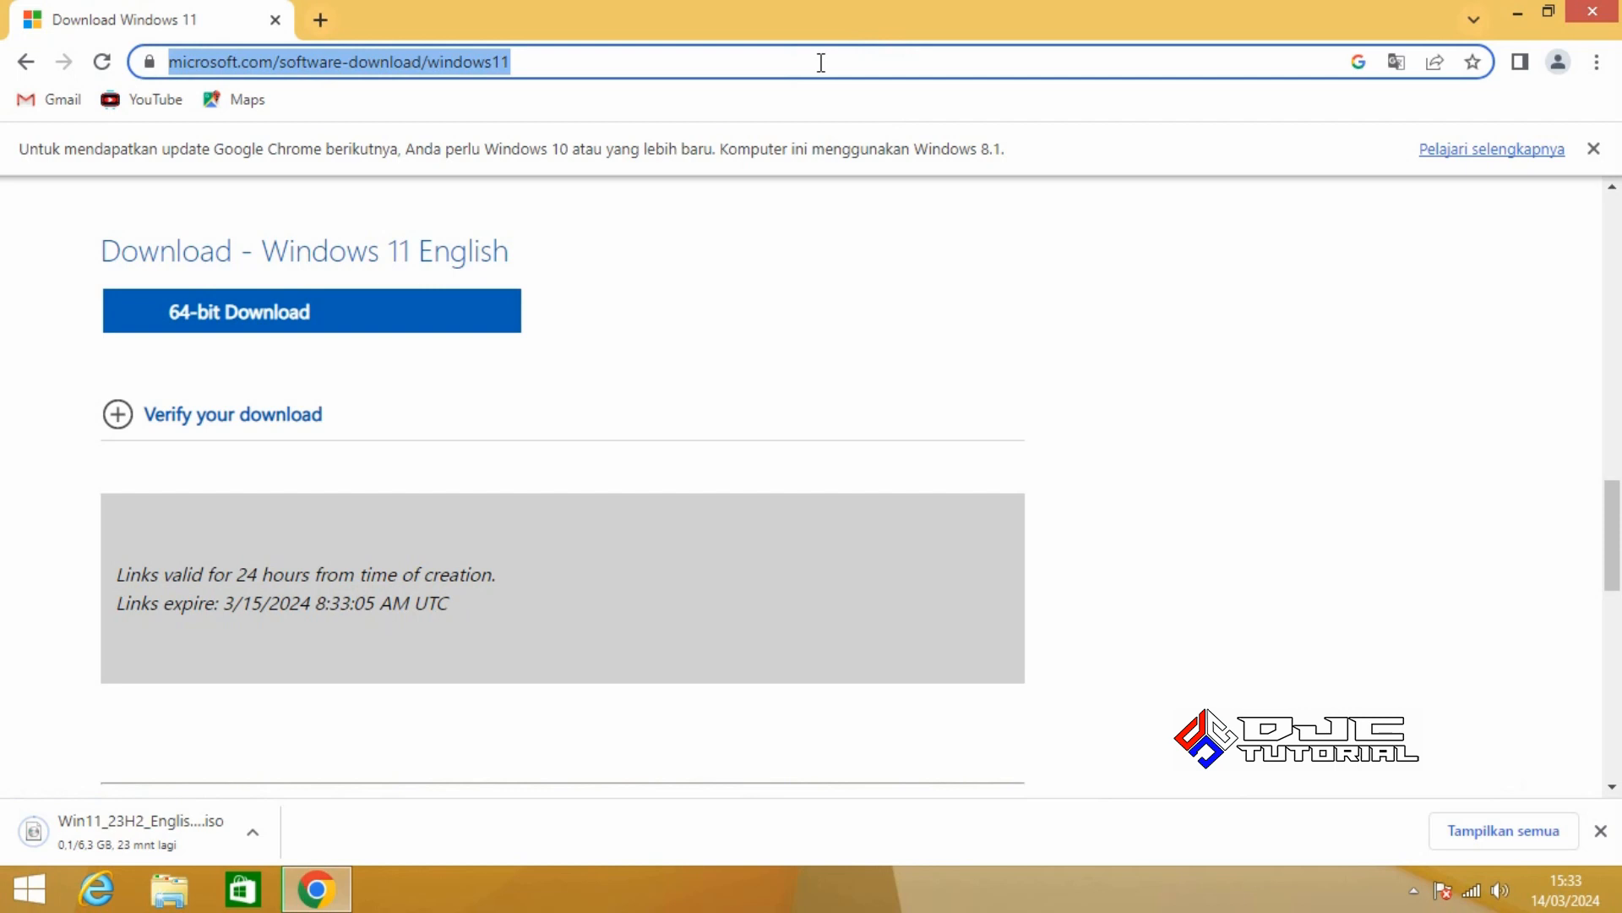
pyautogui.write('rufus')
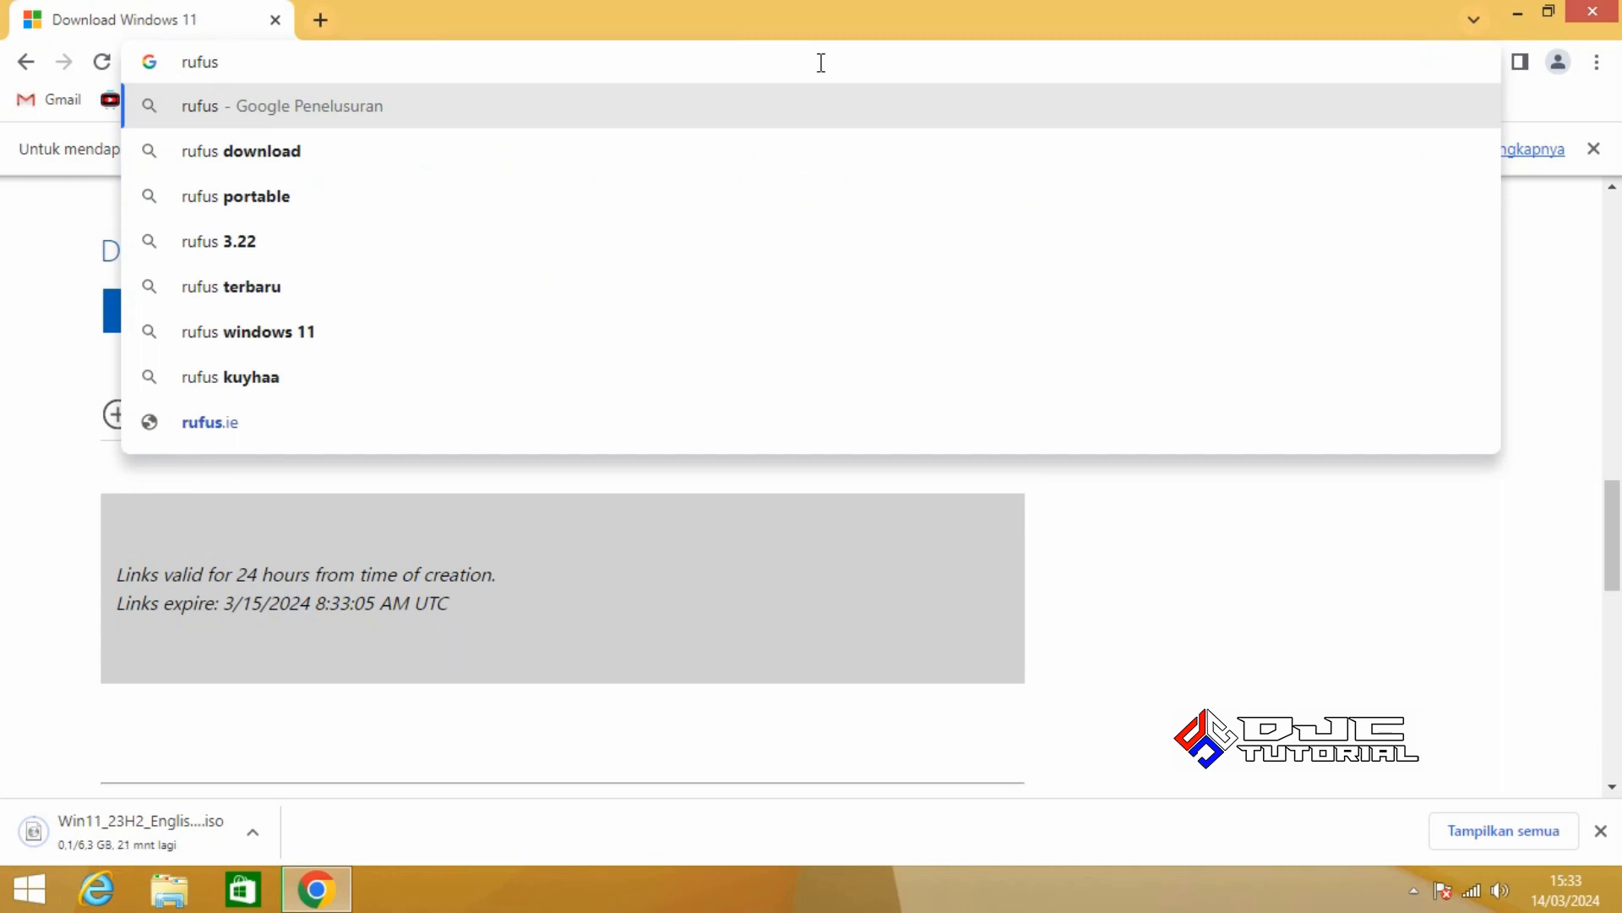
pyautogui.press('Return')
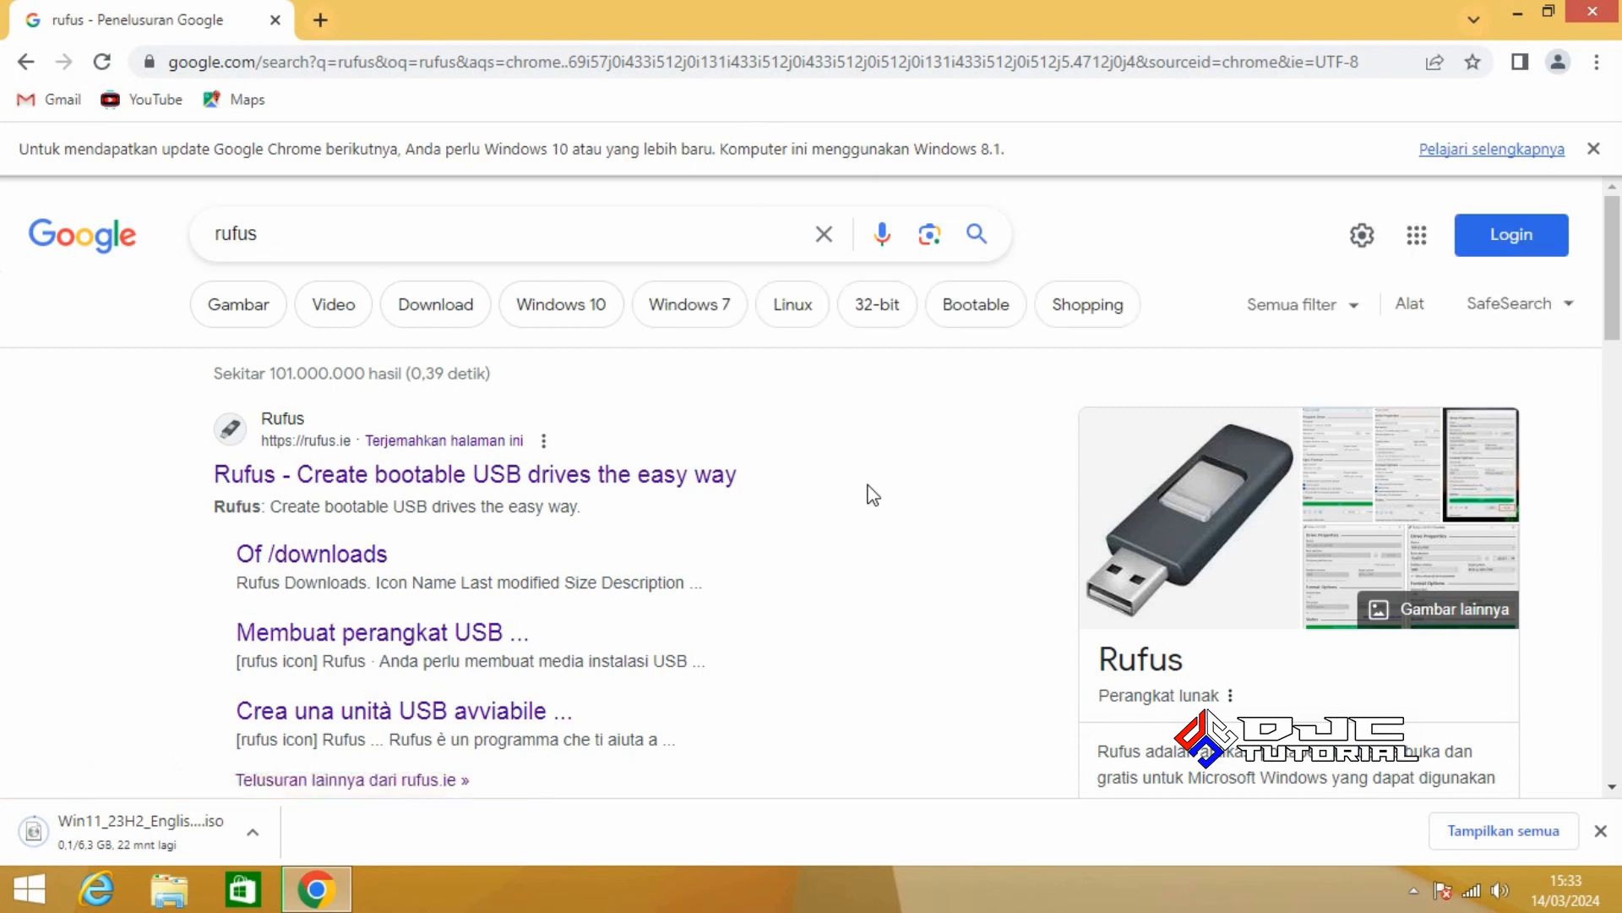
pyautogui.click(532, 480)
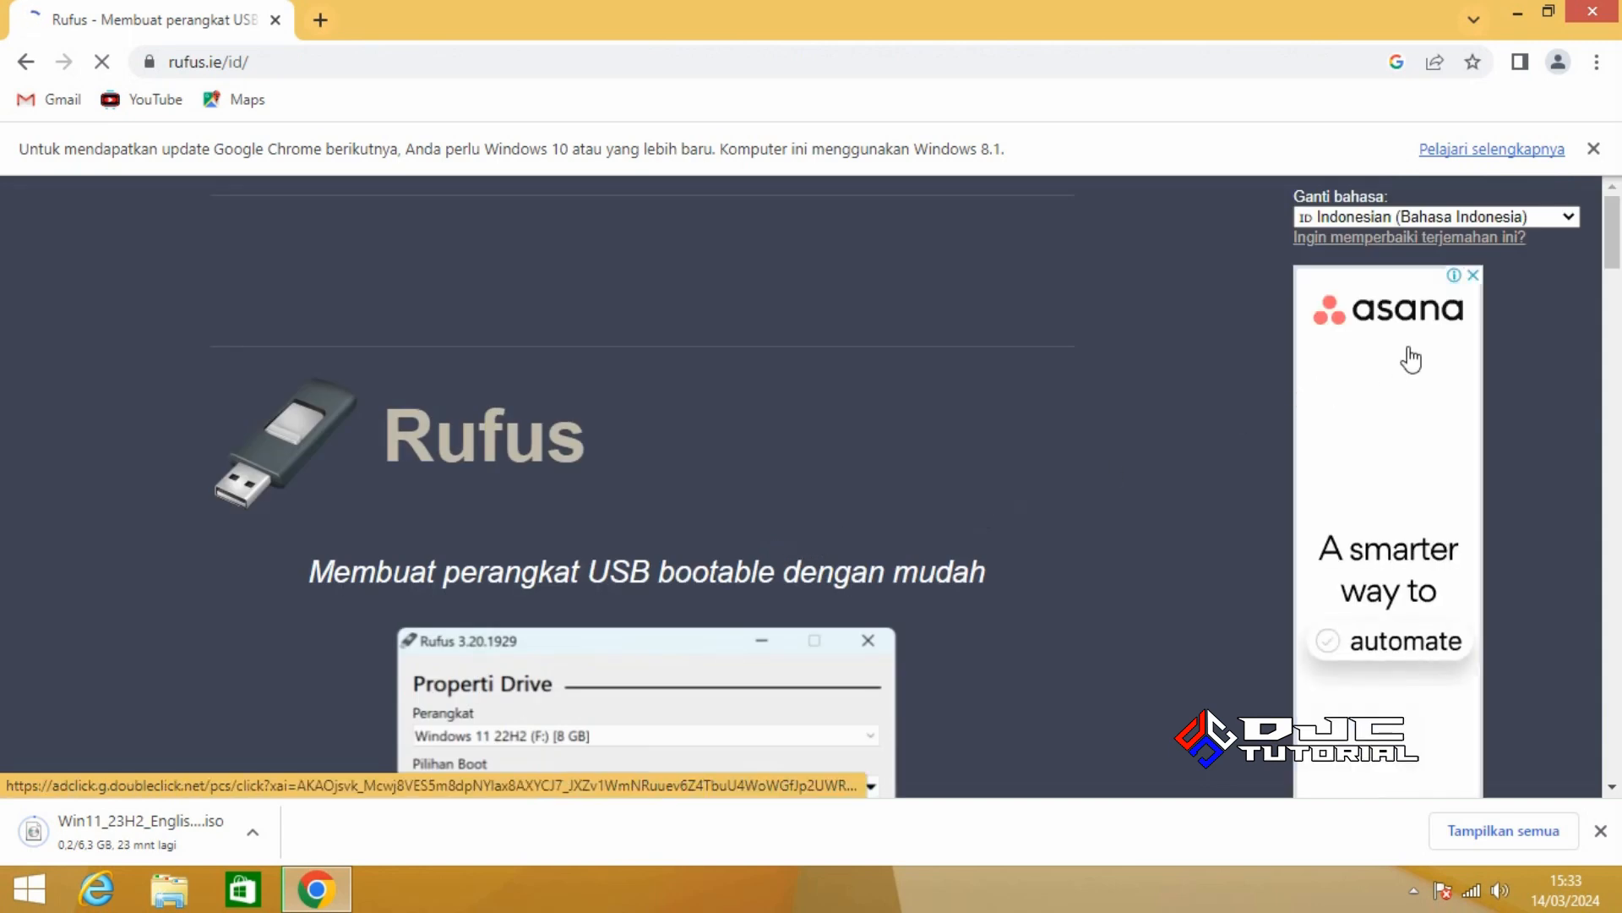
# Open the list of other Rufus versions, dismissing the advertisement, and download the portable rufus-3.18p.exe
pyautogui.moveTo(1611, 226); pyautogui.dragTo(1615, 442)
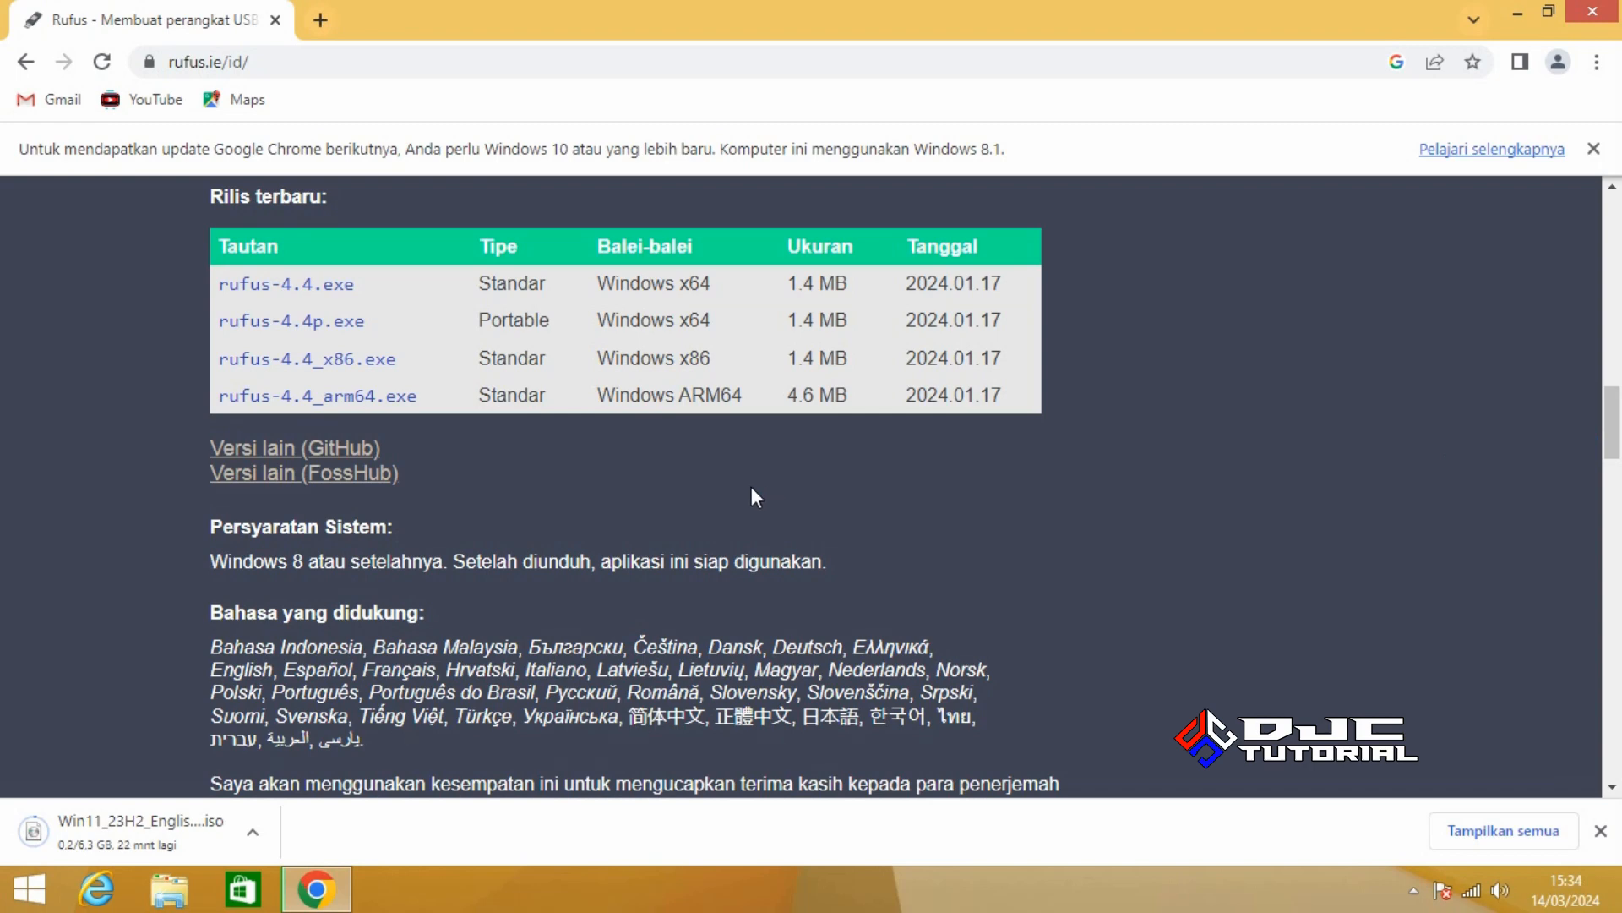
pyautogui.click(373, 448)
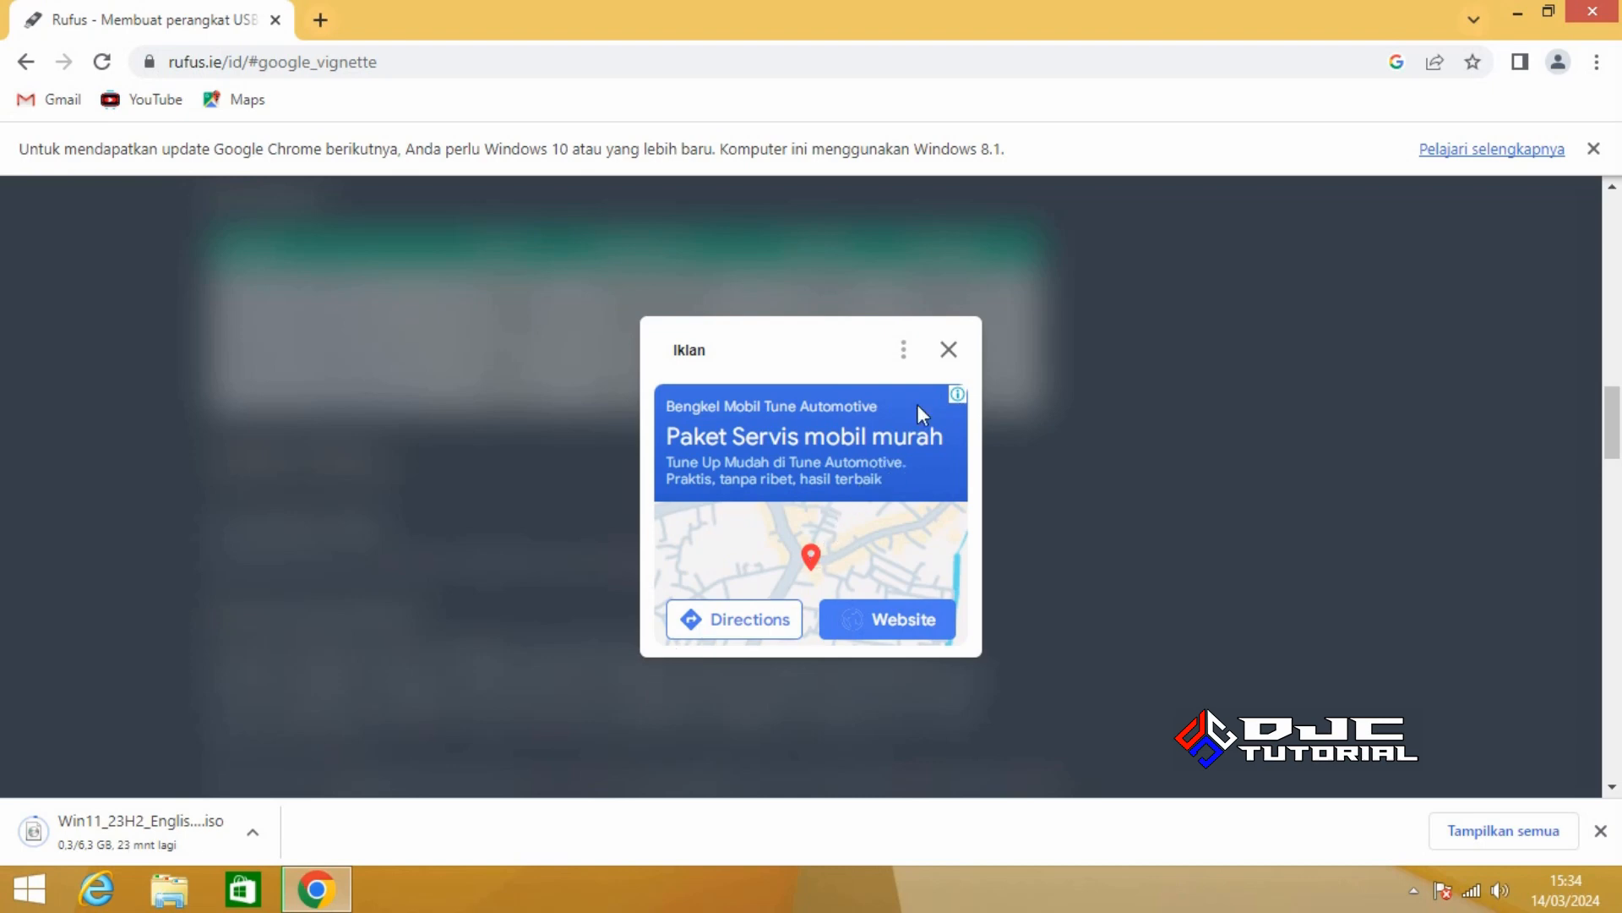
pyautogui.click(948, 351)
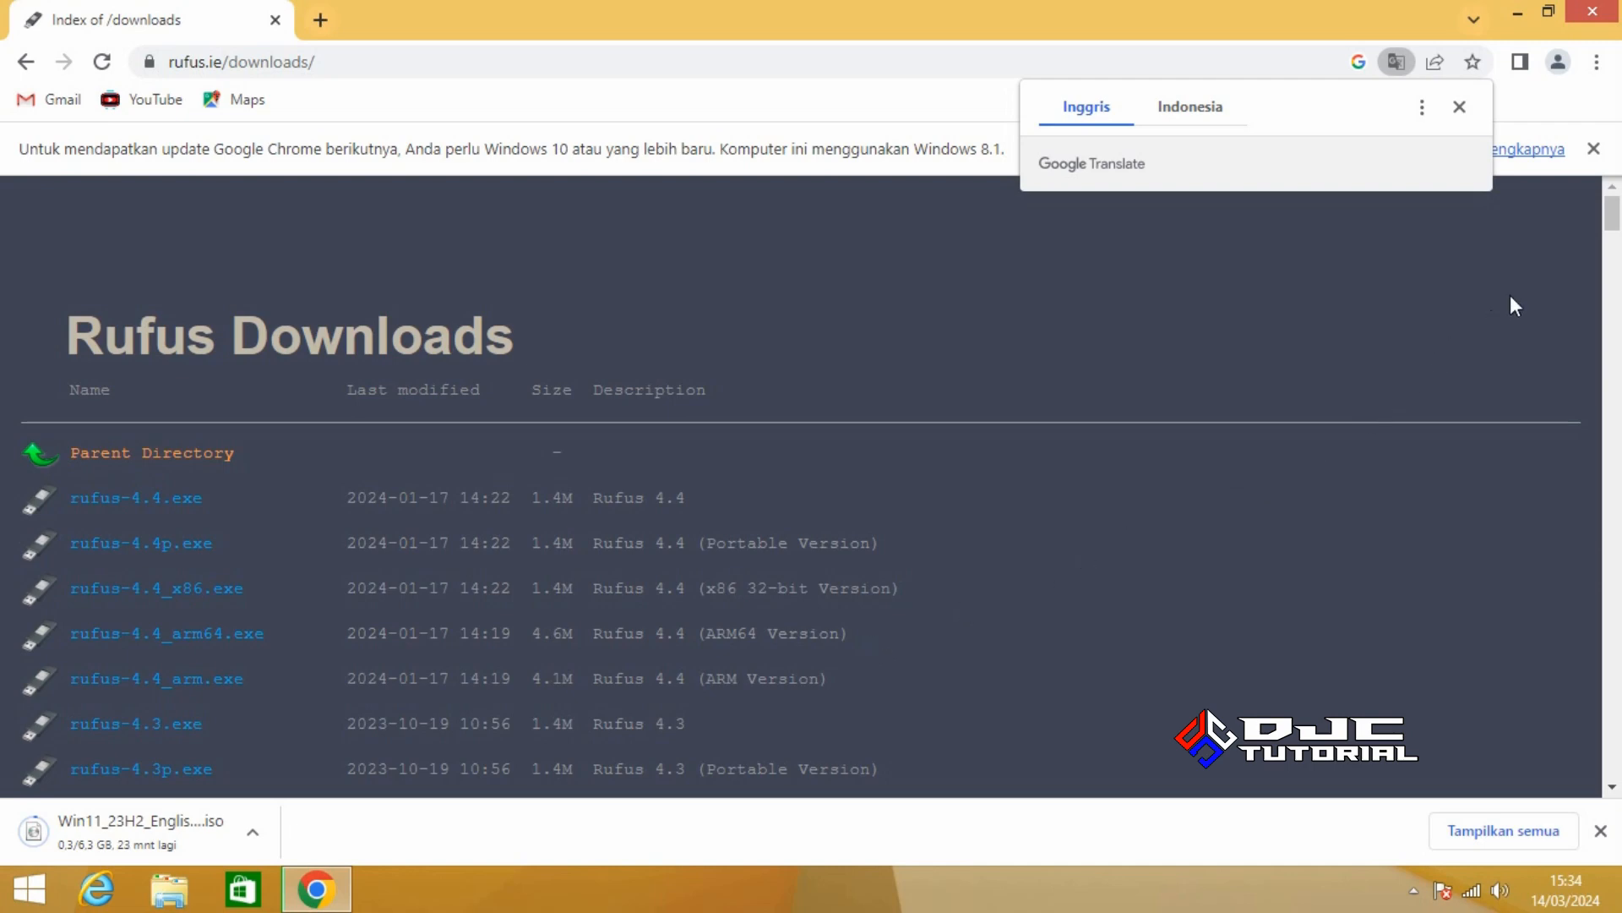
pyautogui.moveTo(1600, 228); pyautogui.dragTo(1615, 334)
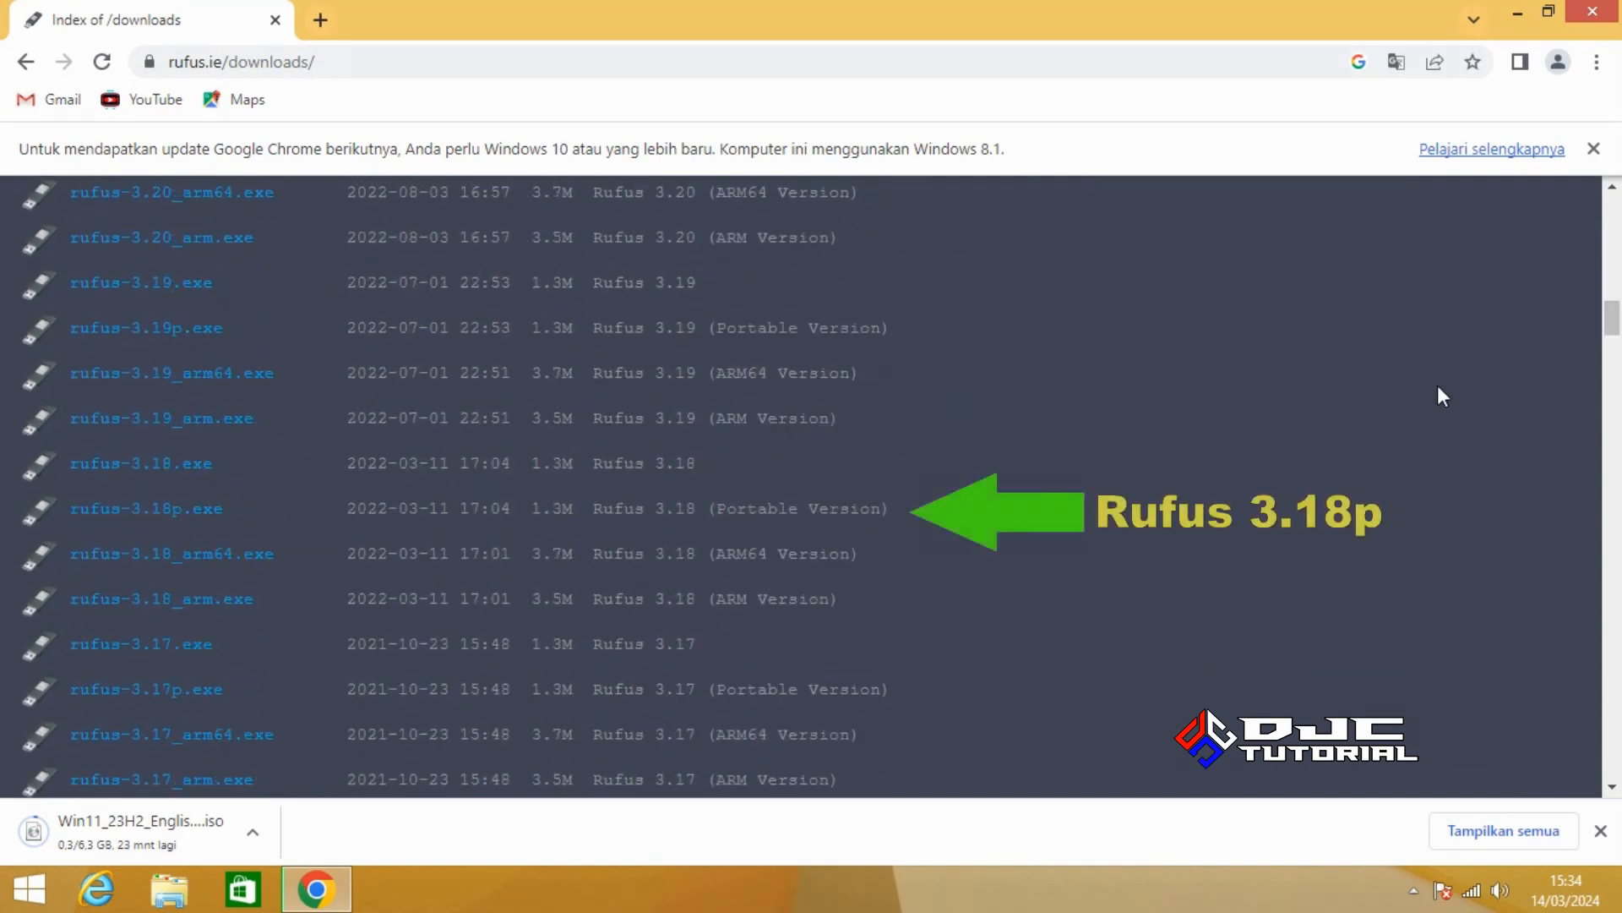
pyautogui.click(215, 511)
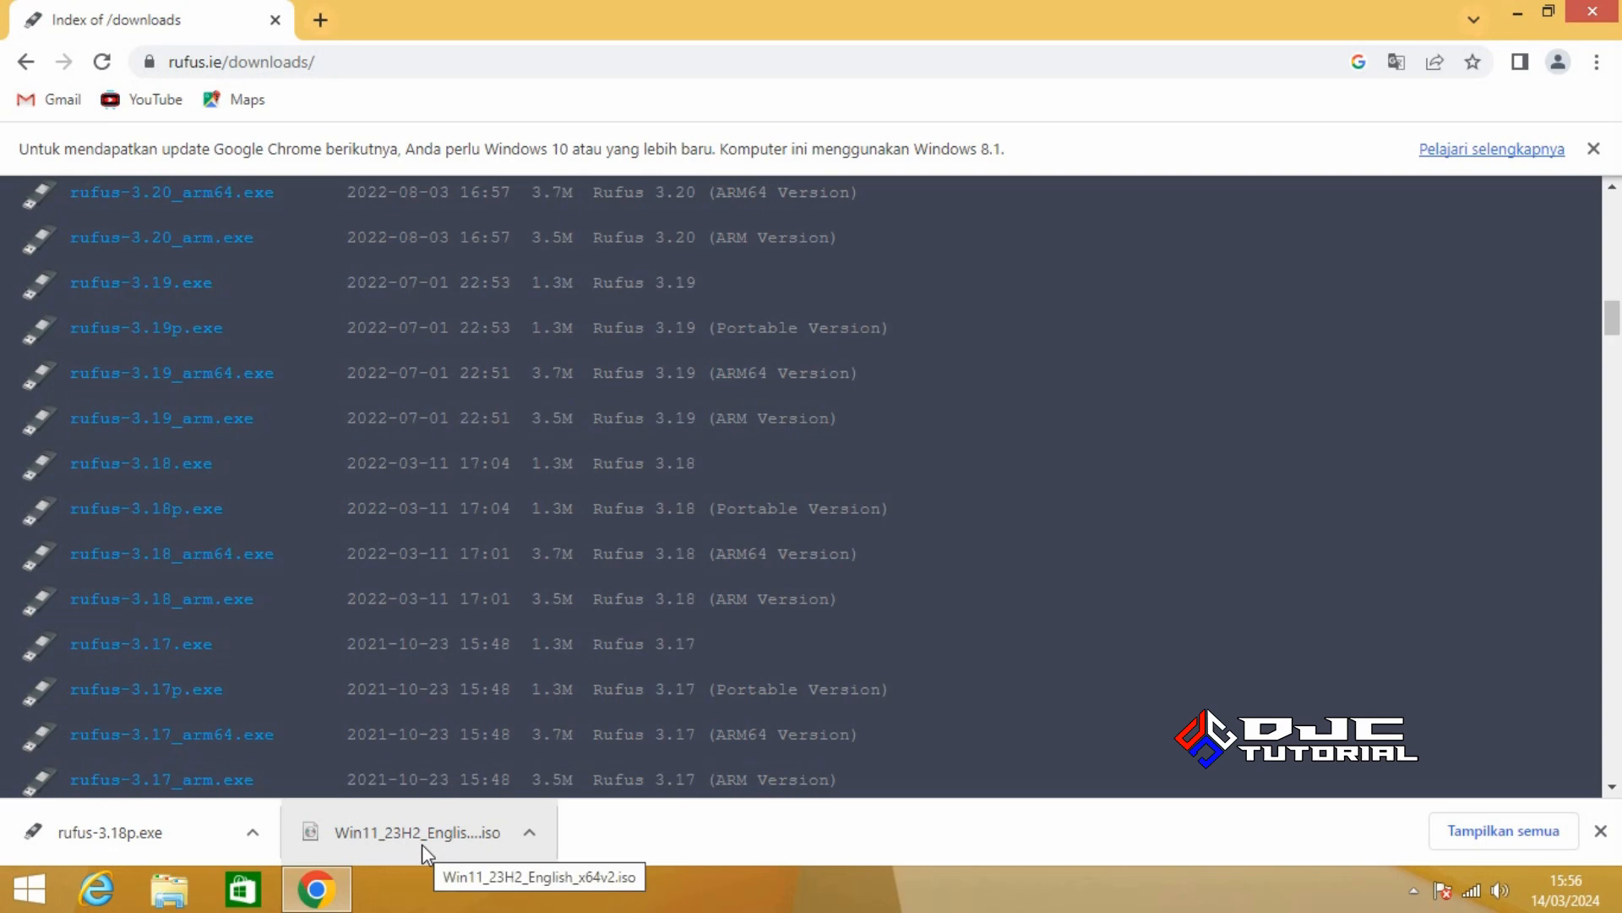
# Show the downloaded Windows 11 ISO in its folder to check both downloaded files, and close the folder window
pyautogui.rightClick(429, 818)
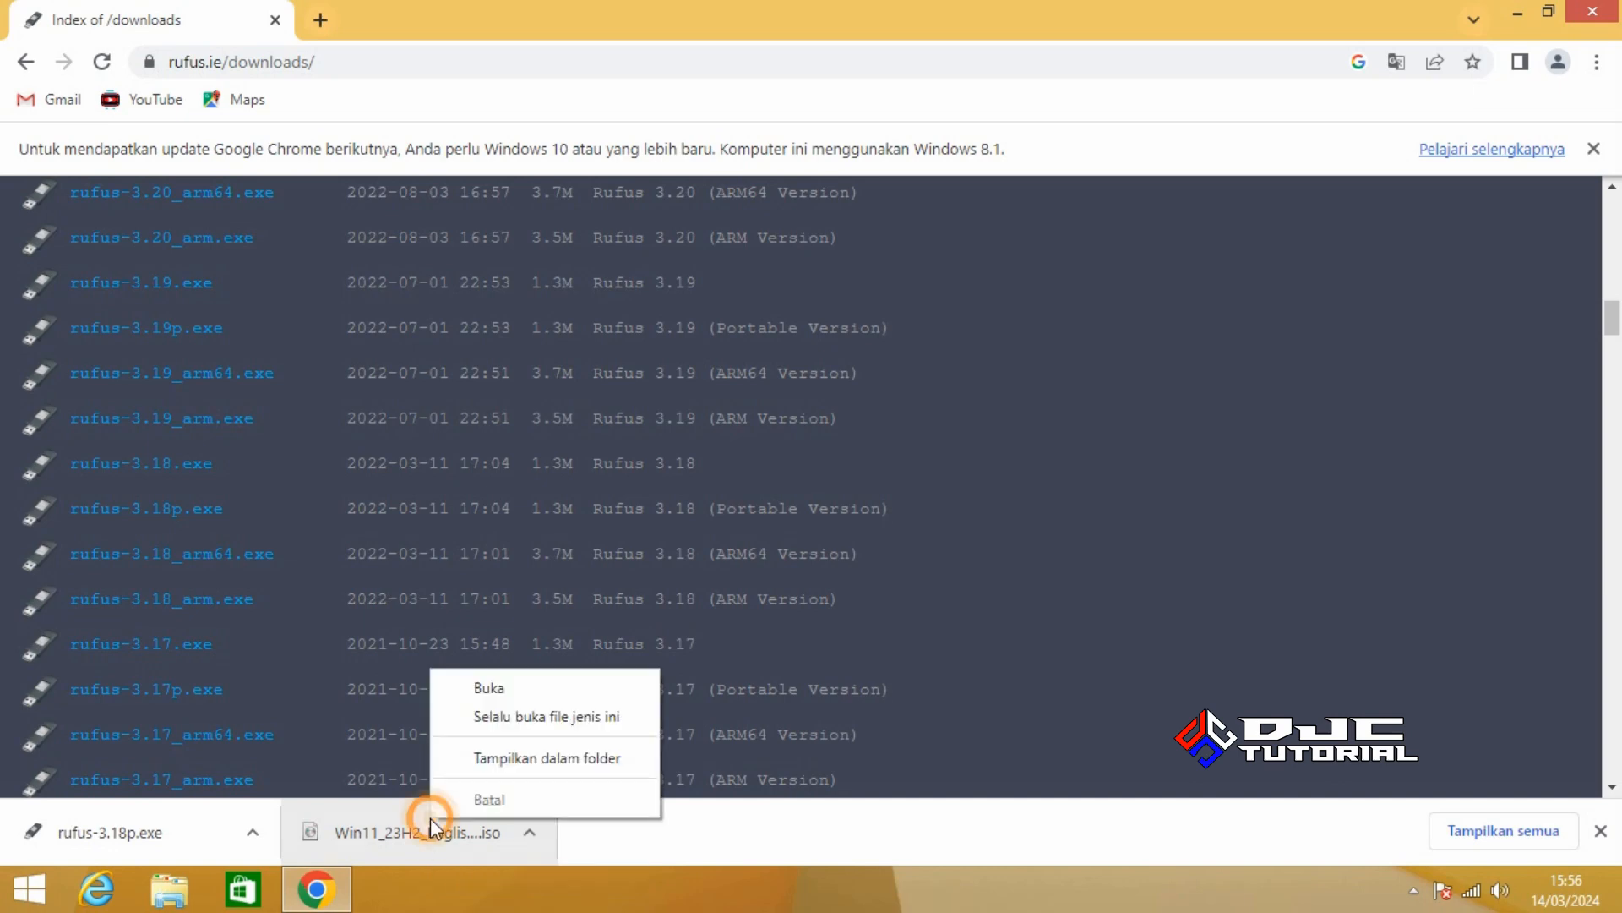
pyautogui.click(510, 759)
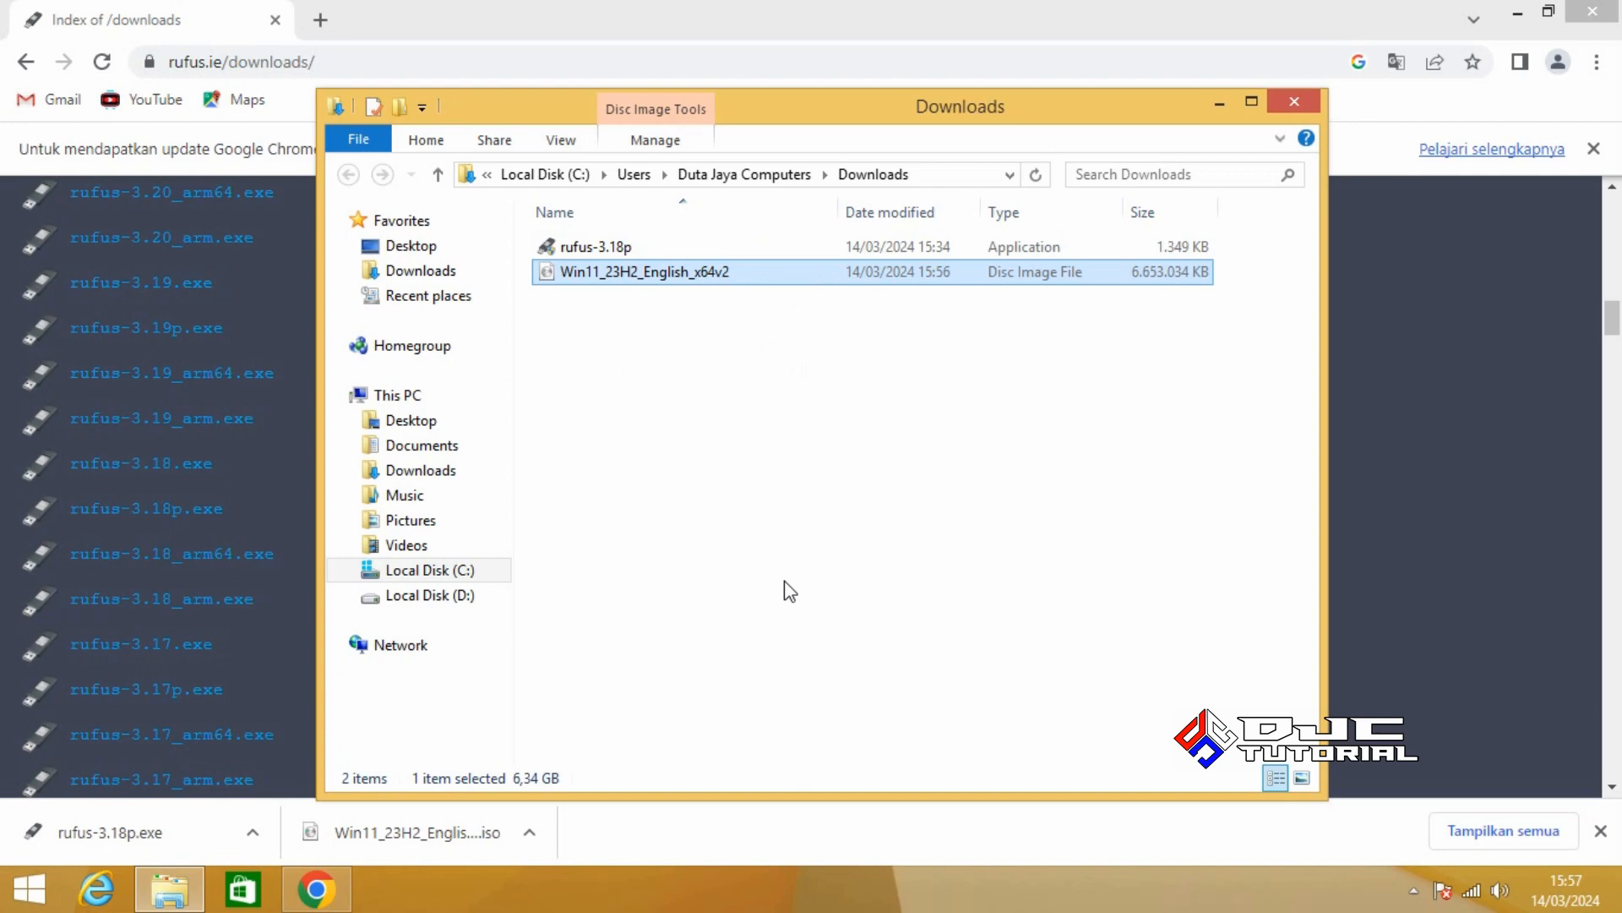
pyautogui.click(1292, 102)
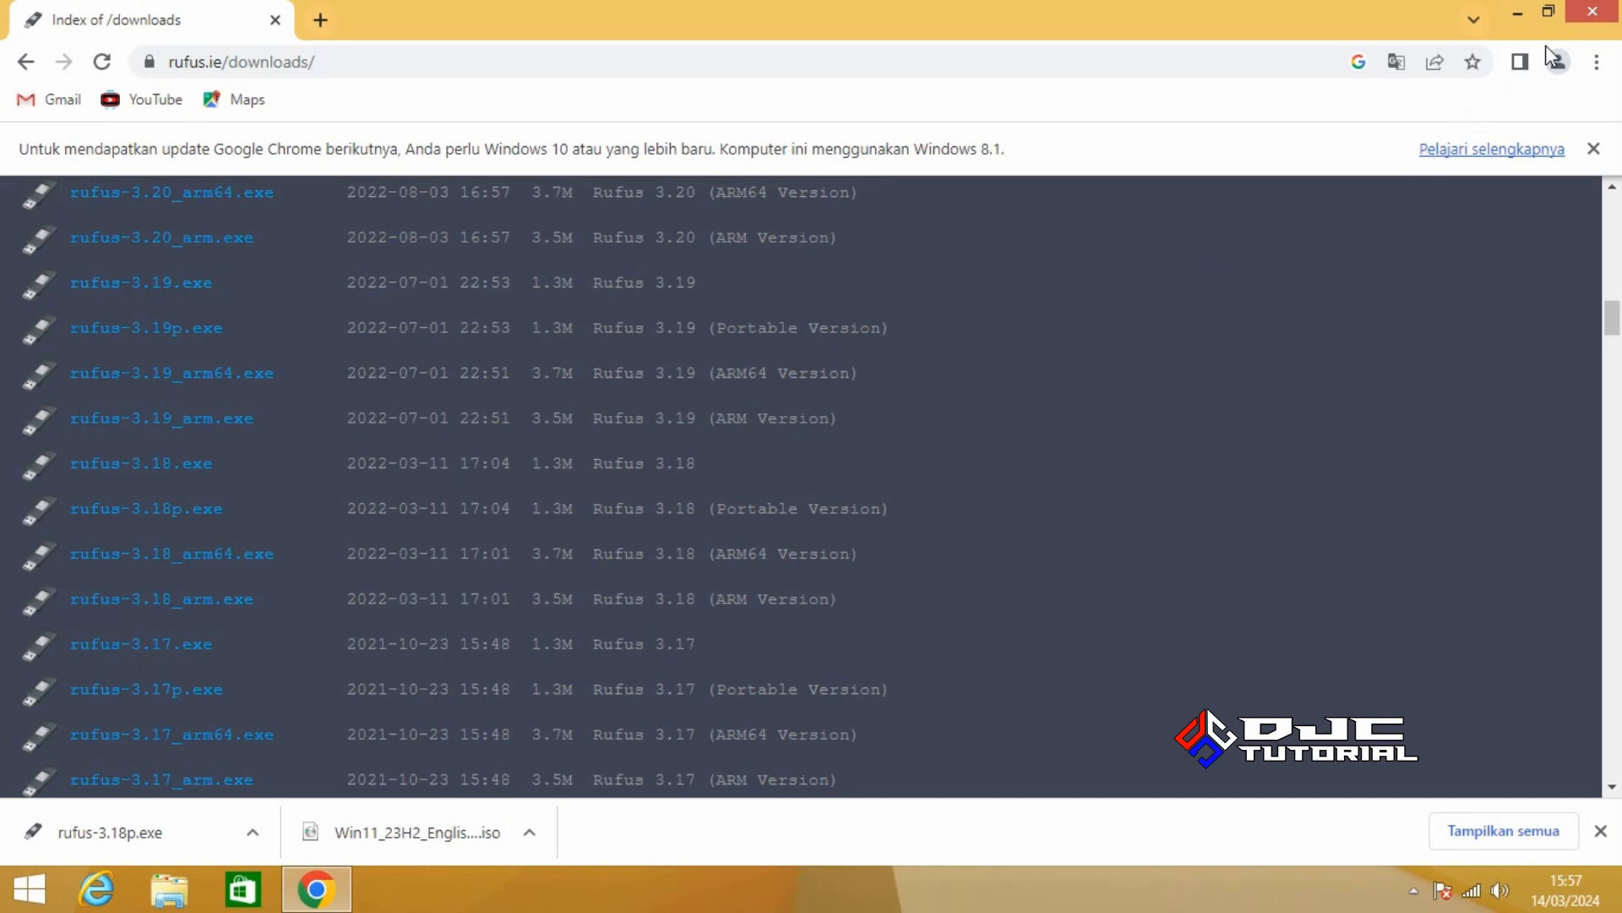
# Close the browser and disconnect the PC from the Duta Jaya Computers Wi-Fi network
pyautogui.click(1593, 14)
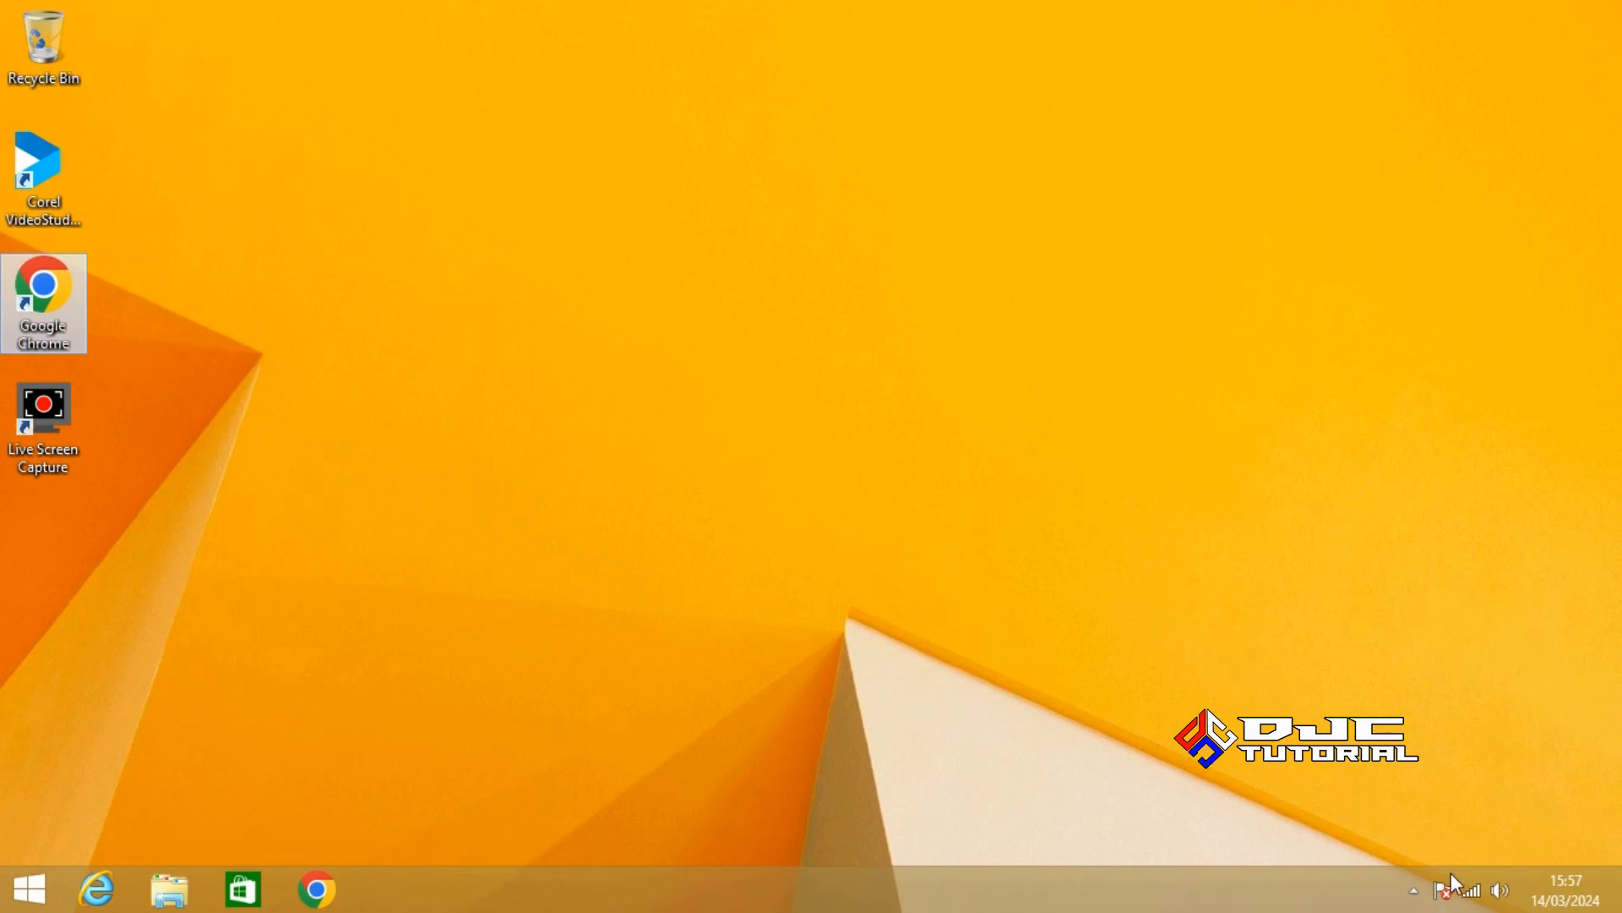
pyautogui.click(1469, 887)
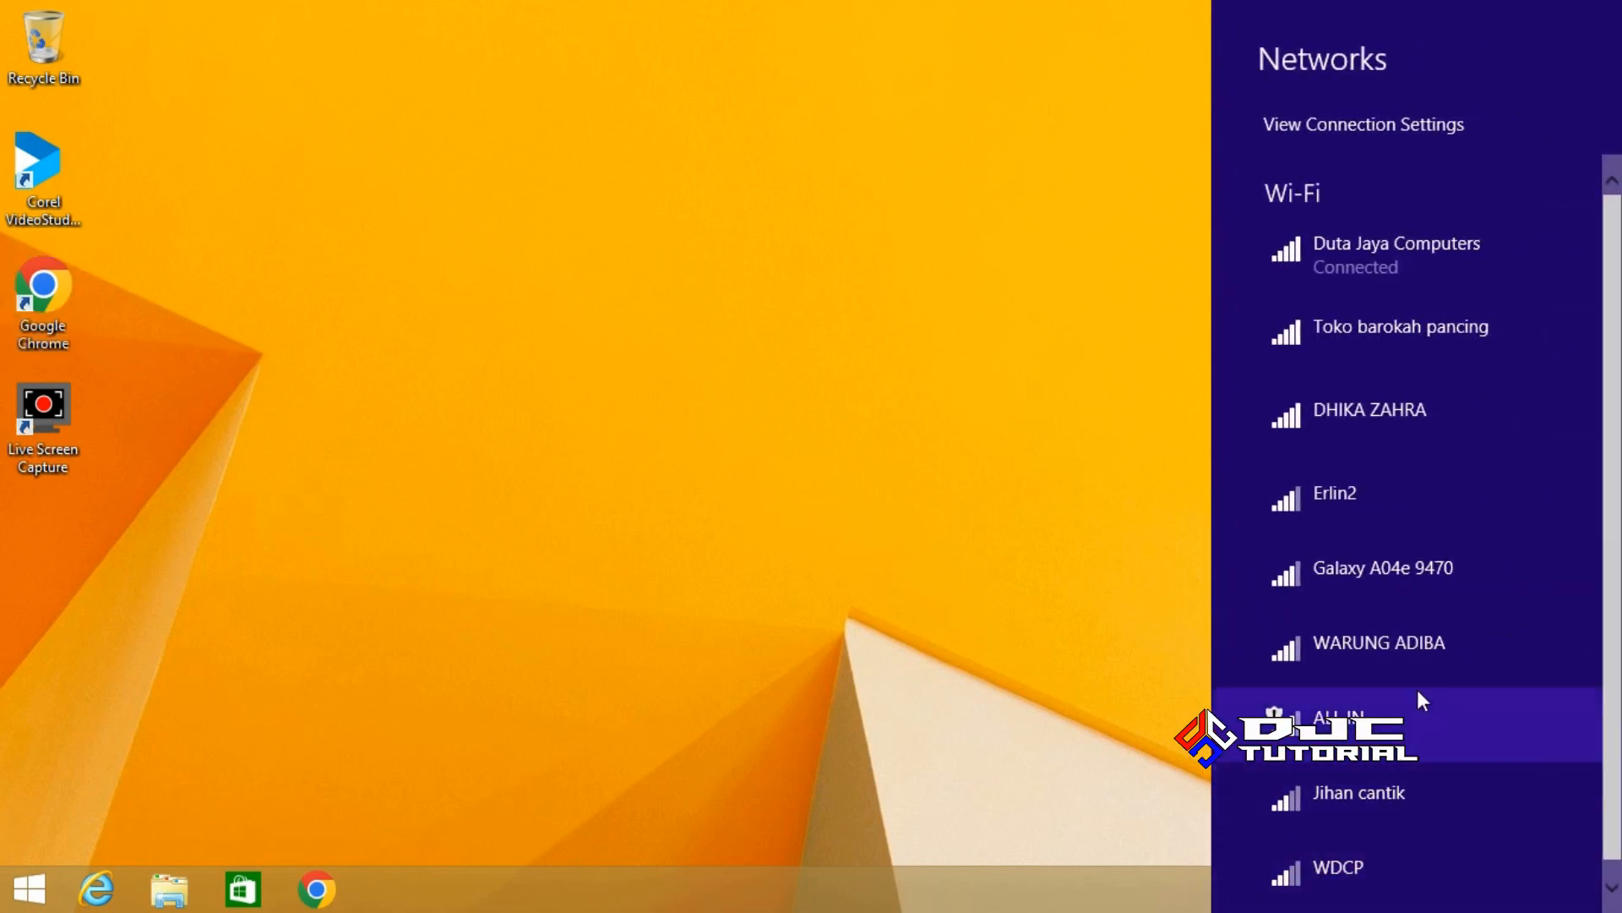
pyautogui.click(1402, 263)
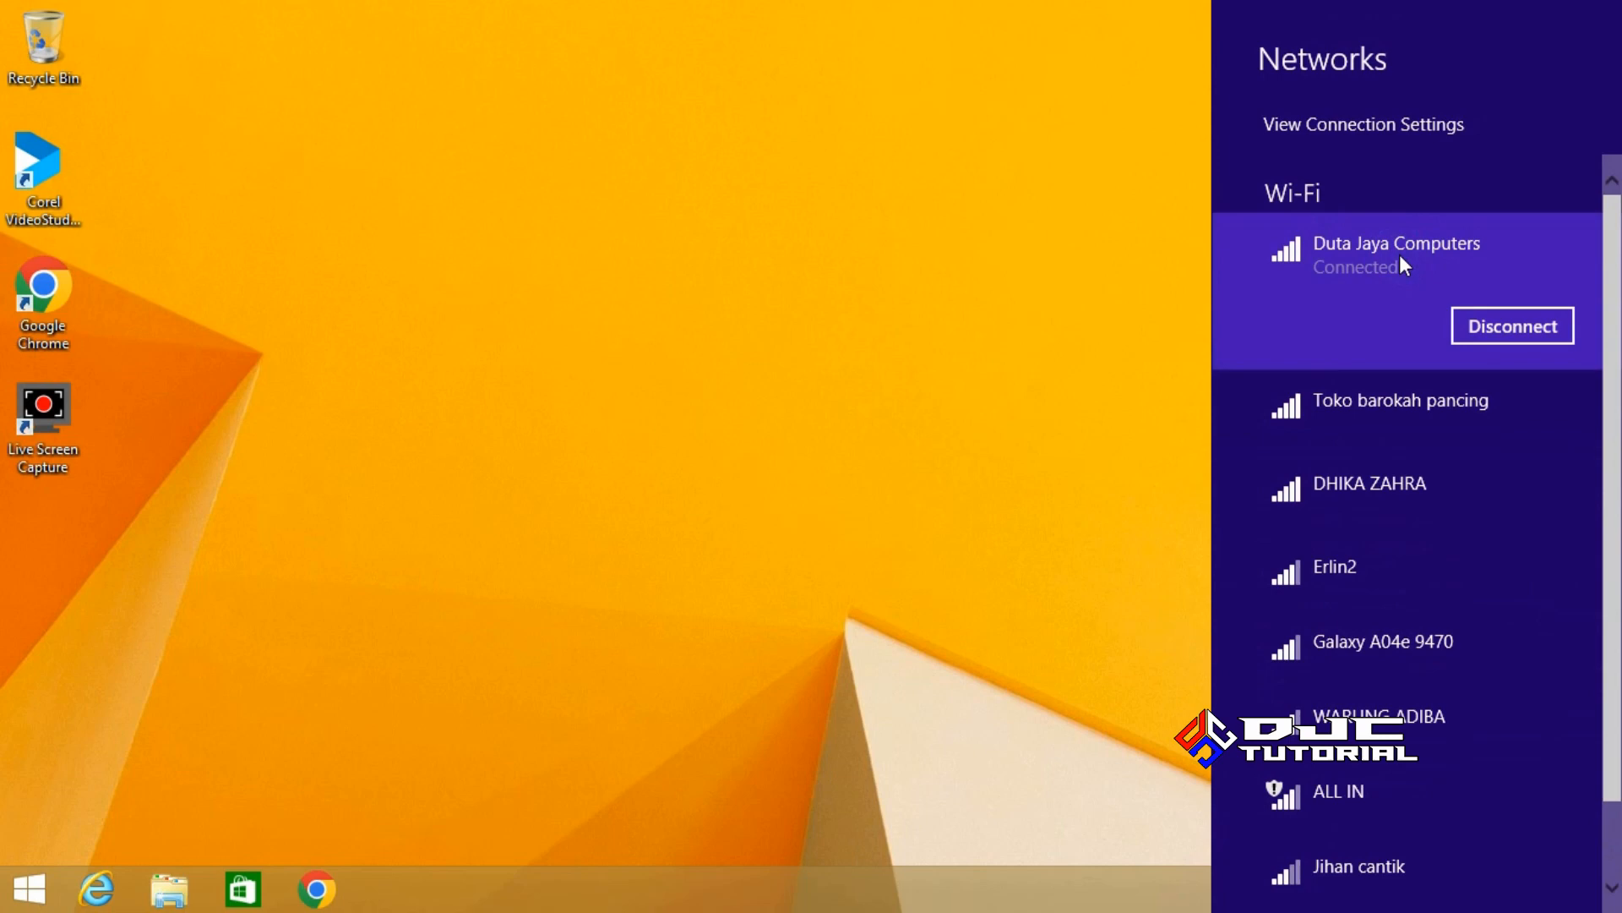
pyautogui.click(1494, 322)
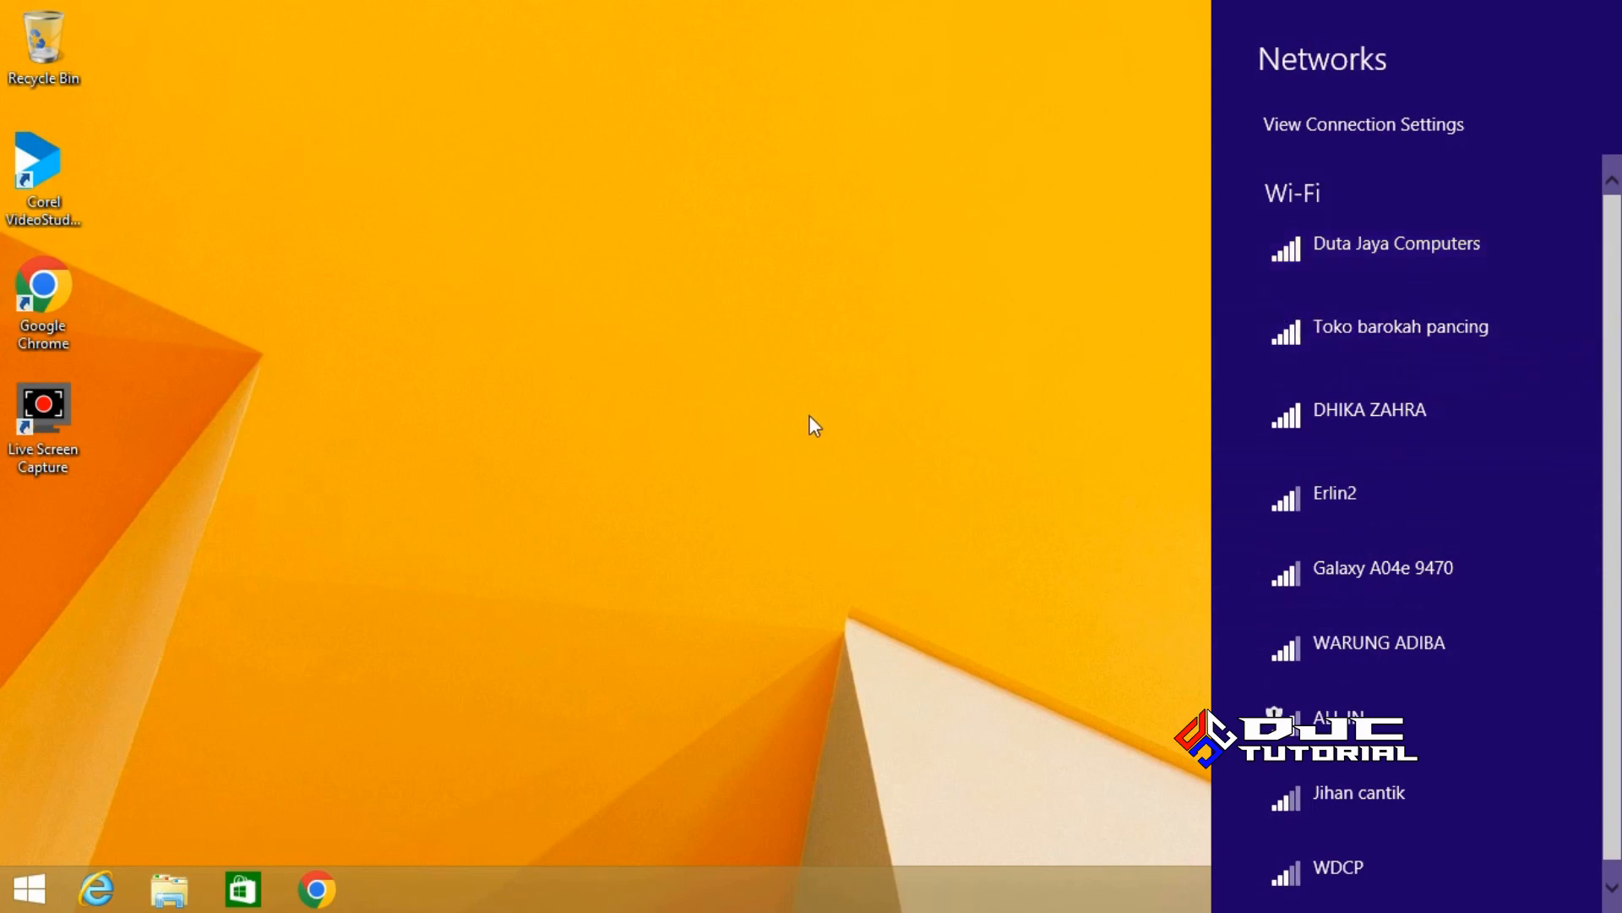
pyautogui.click(790, 425)
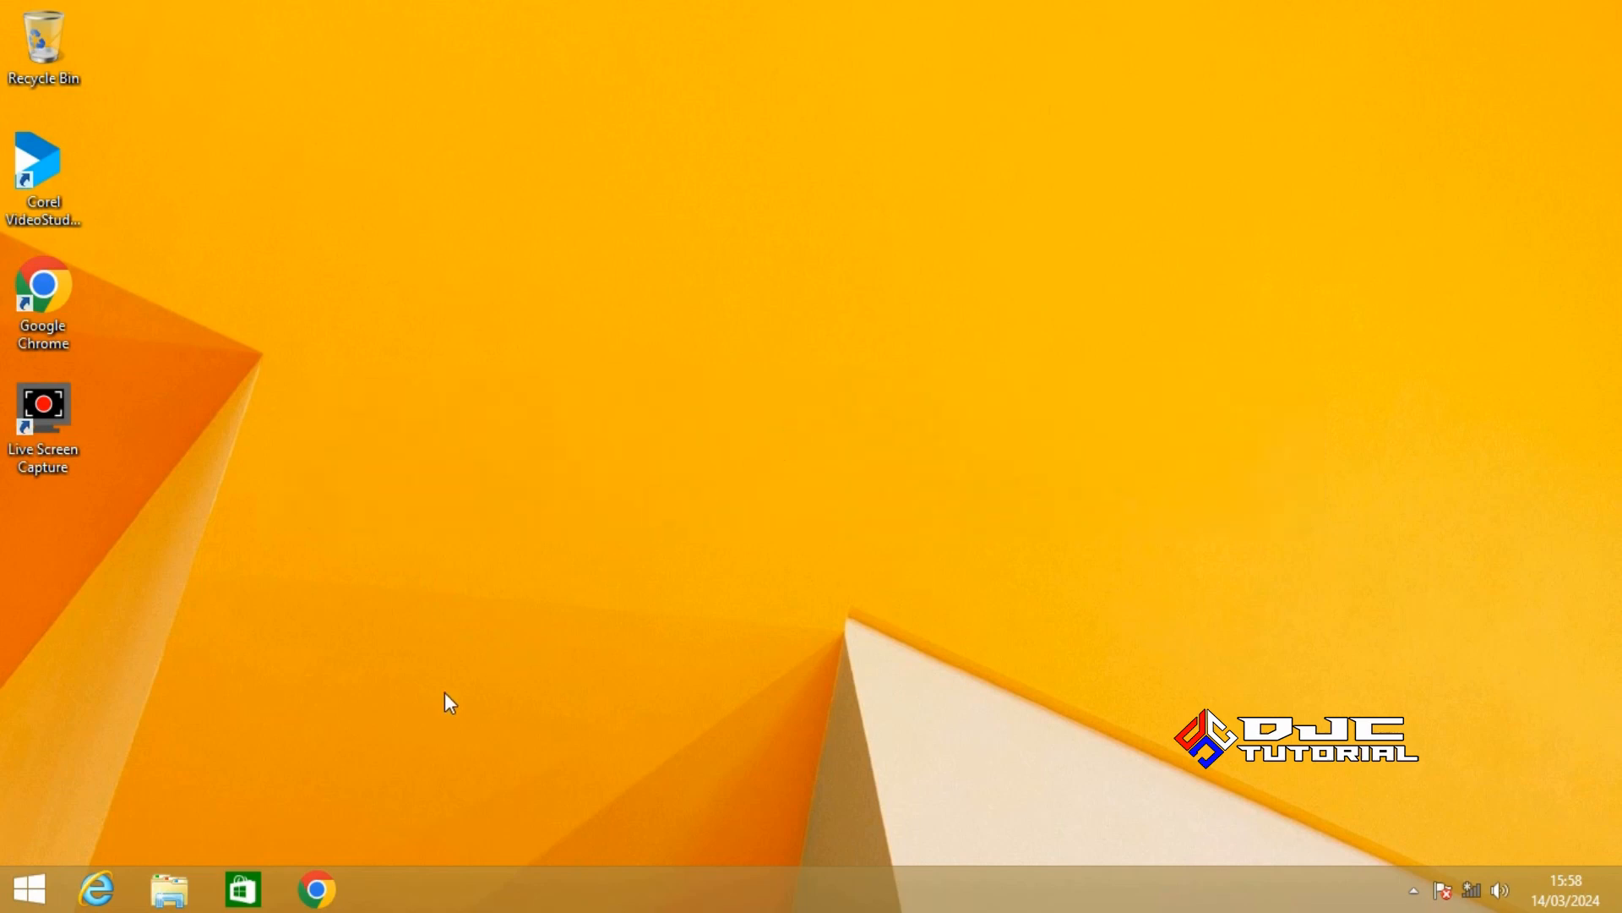
# Open the FDD (E:) flash drive in File Explorer and copy all its contents, the SOFTWARE and VIDEO folders
pyautogui.click(196, 886)
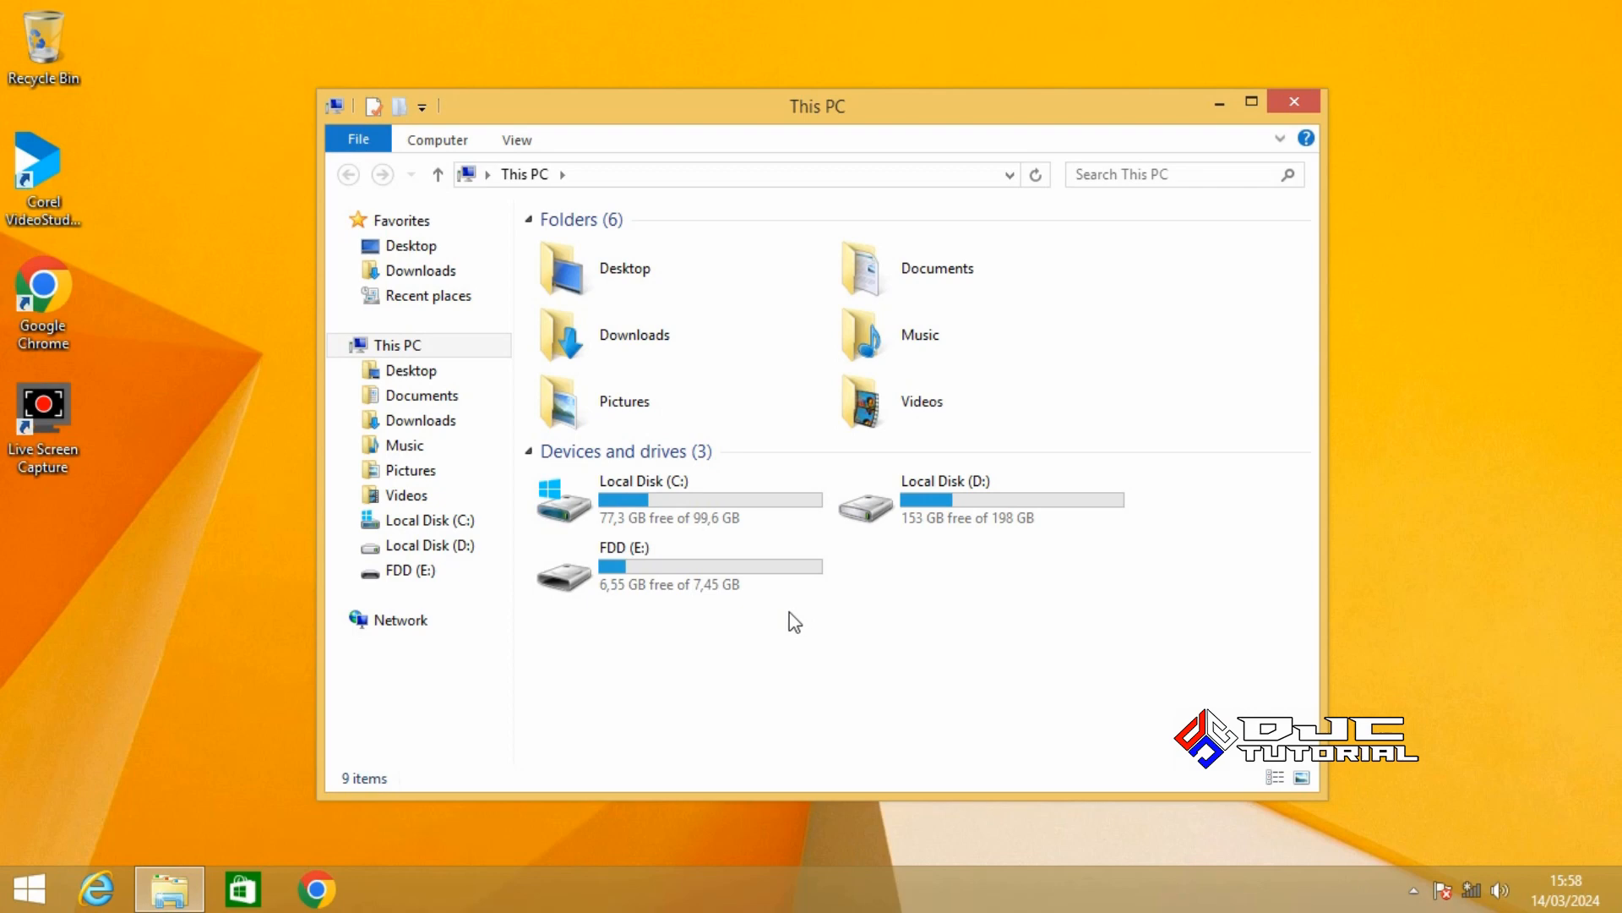
pyautogui.click(447, 578)
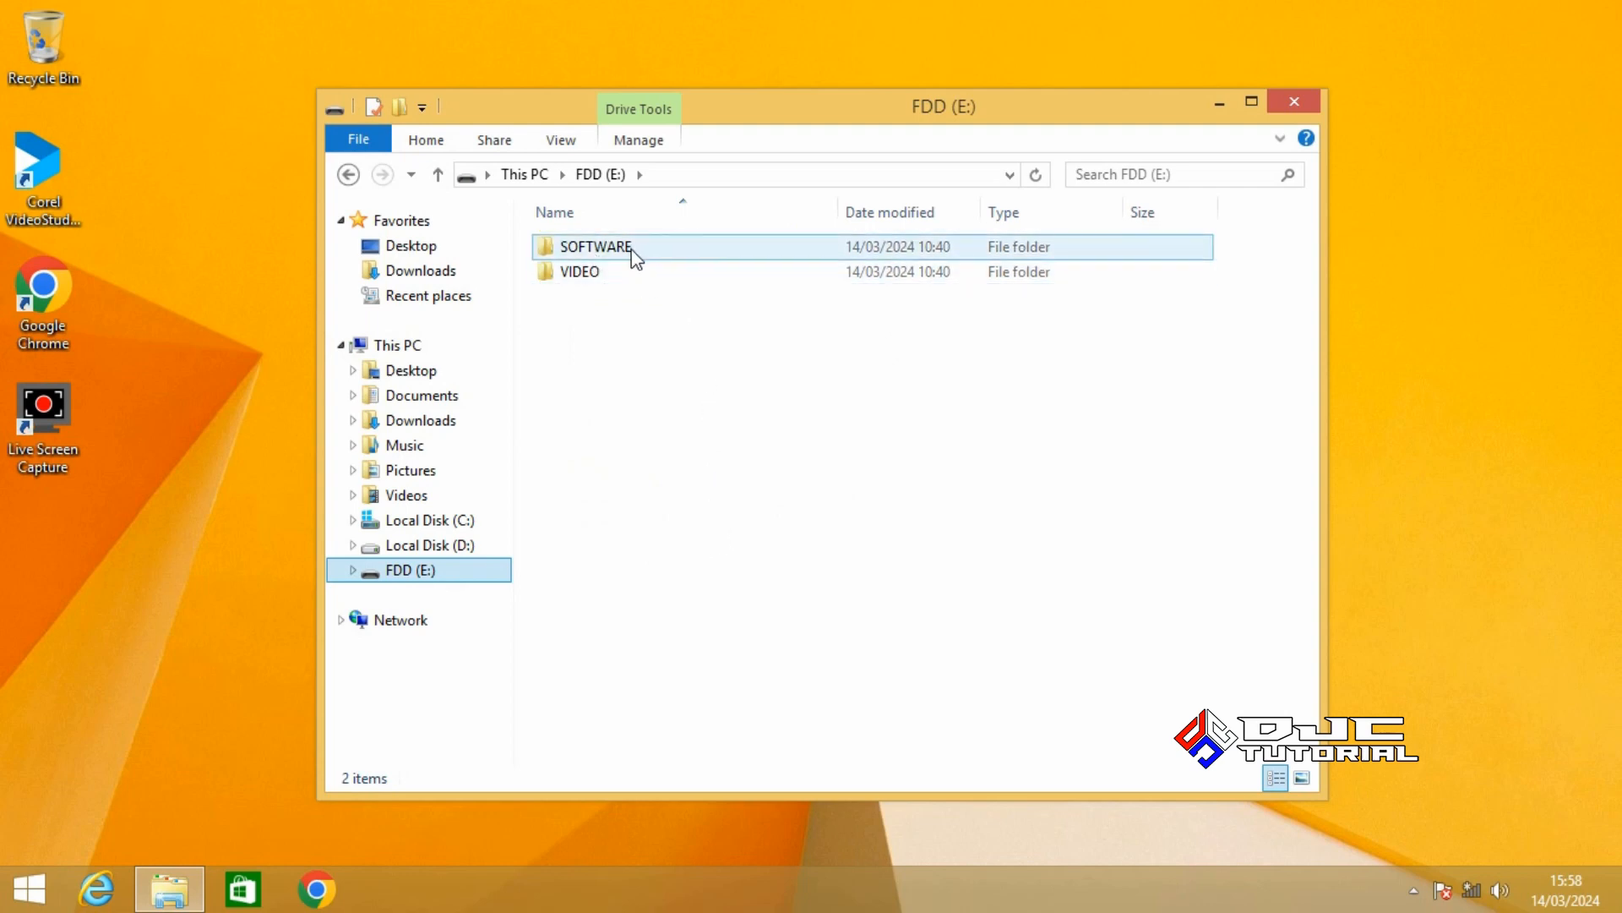
pyautogui.moveTo(651, 281)
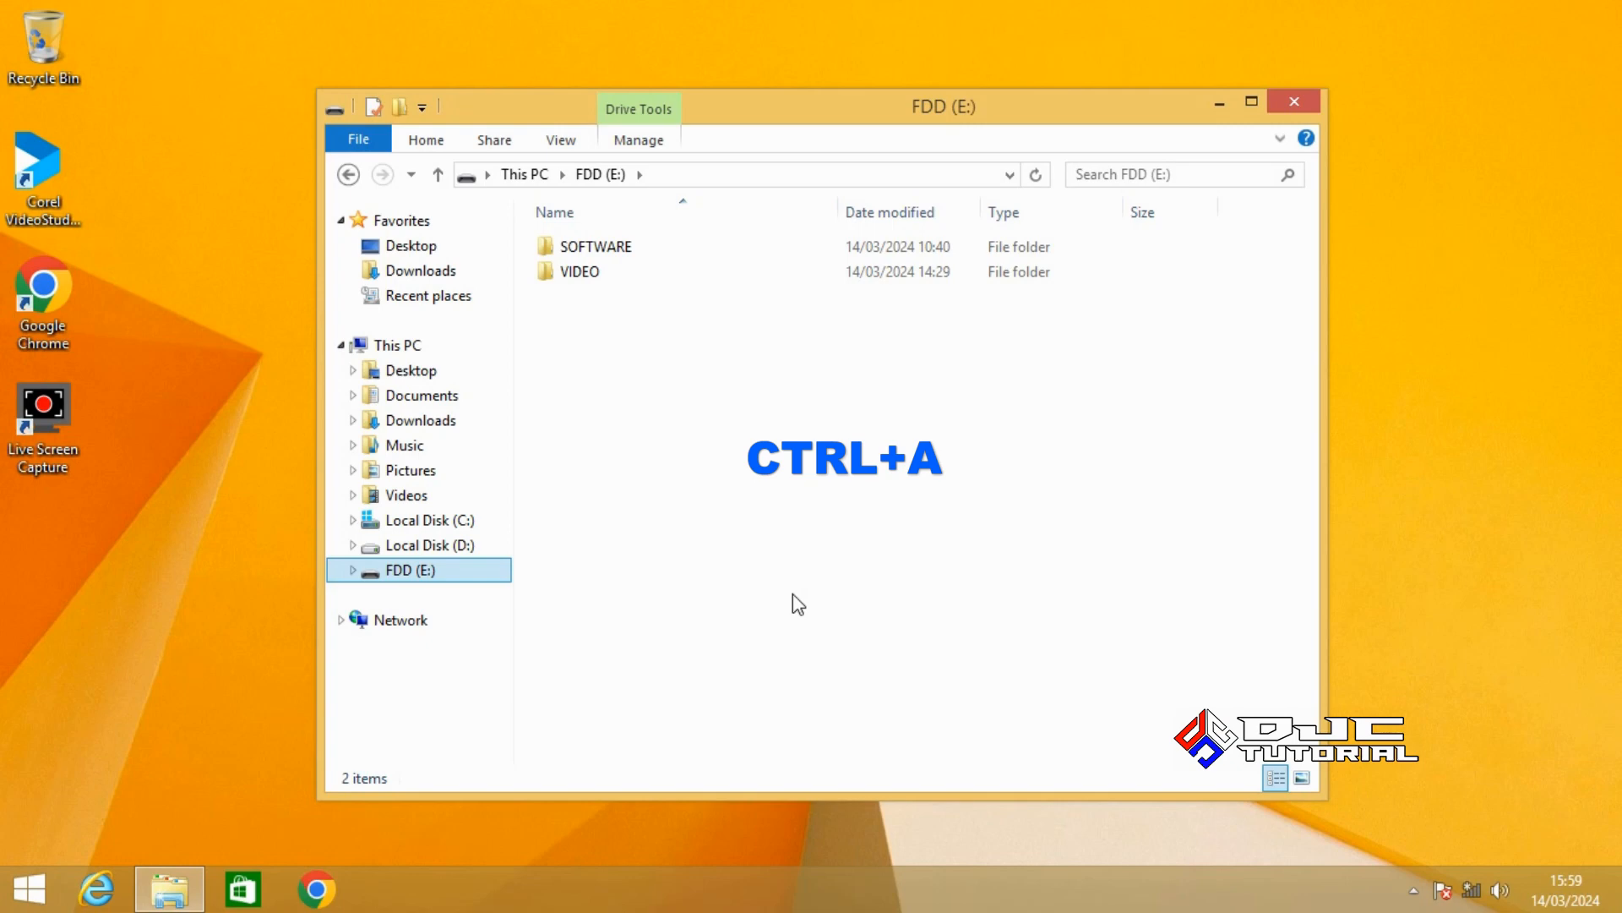
pyautogui.hotkey('ctrl', 'a')
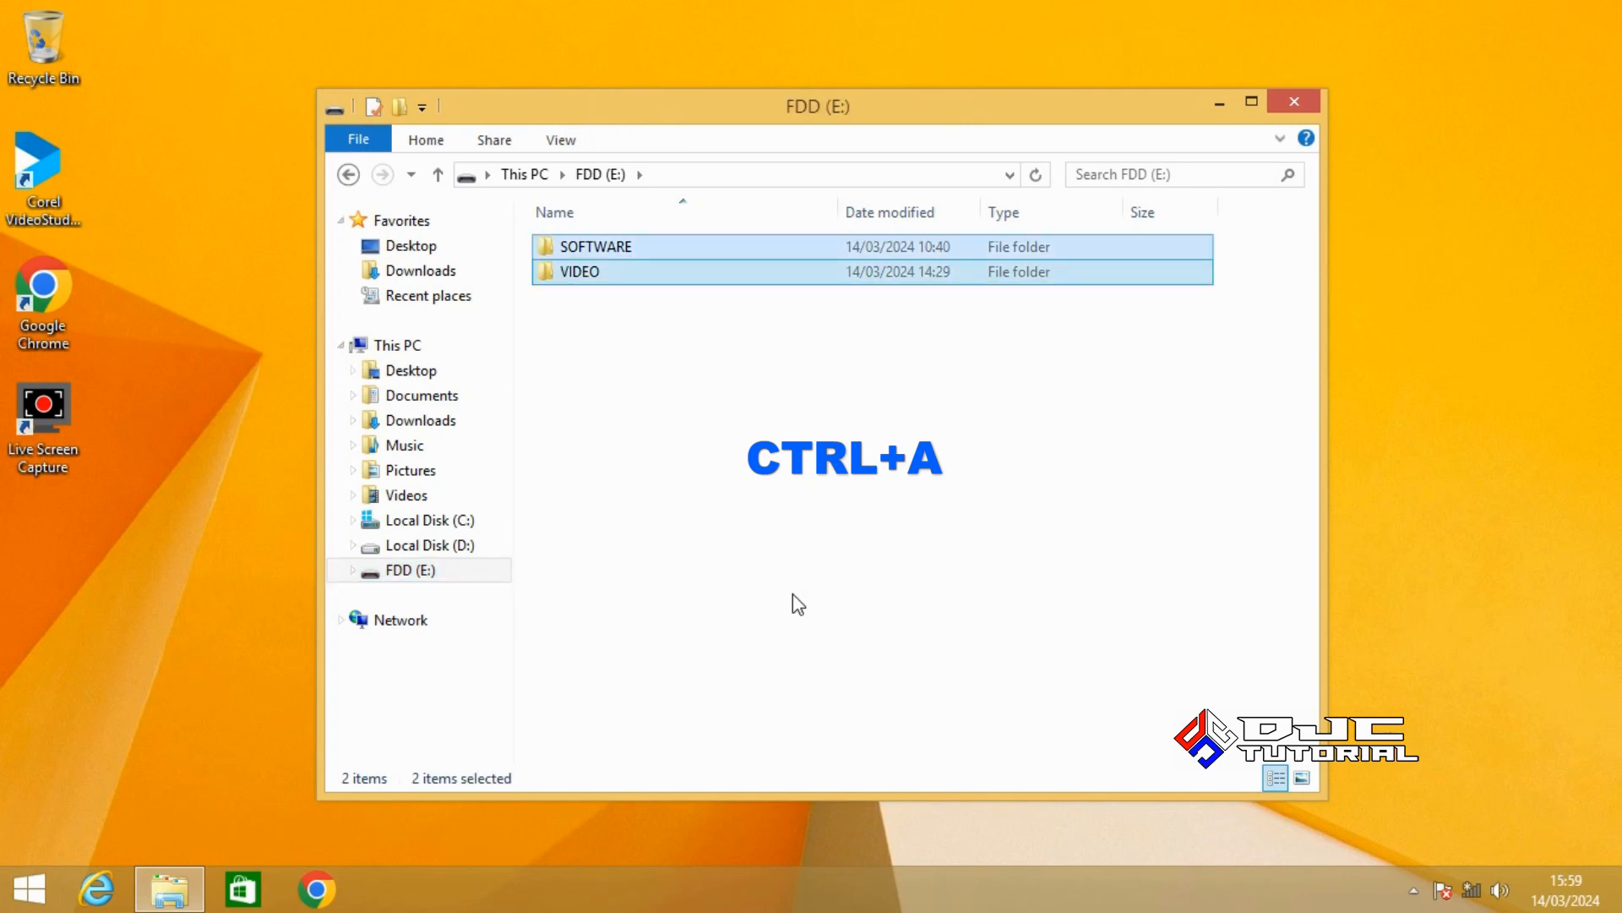
pyautogui.rightClick(749, 277)
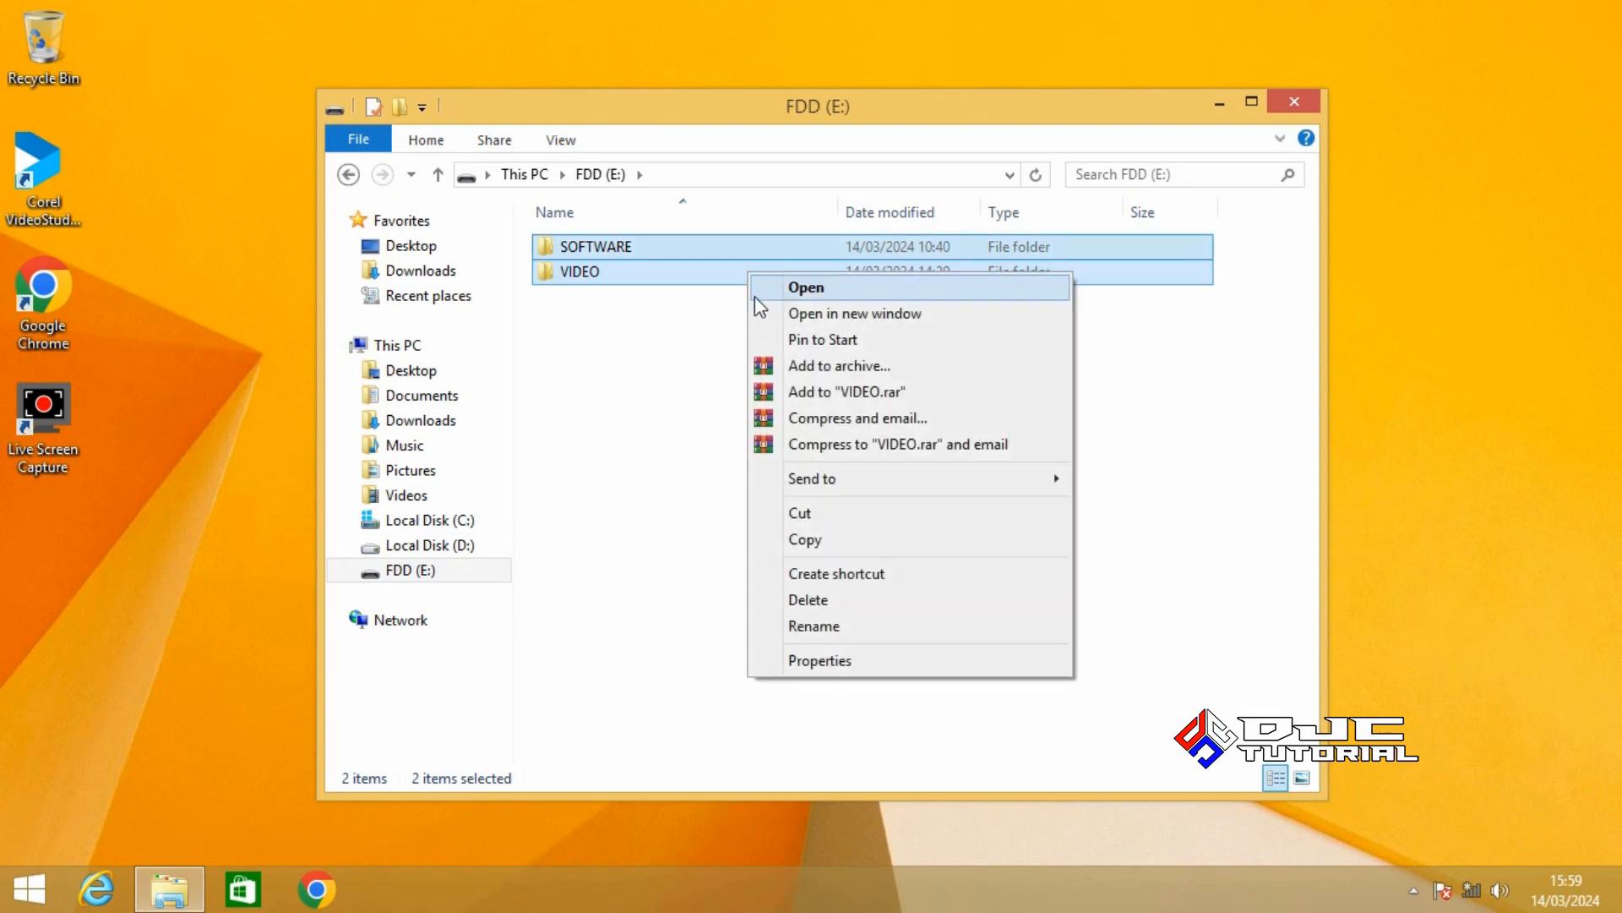
pyautogui.click(813, 537)
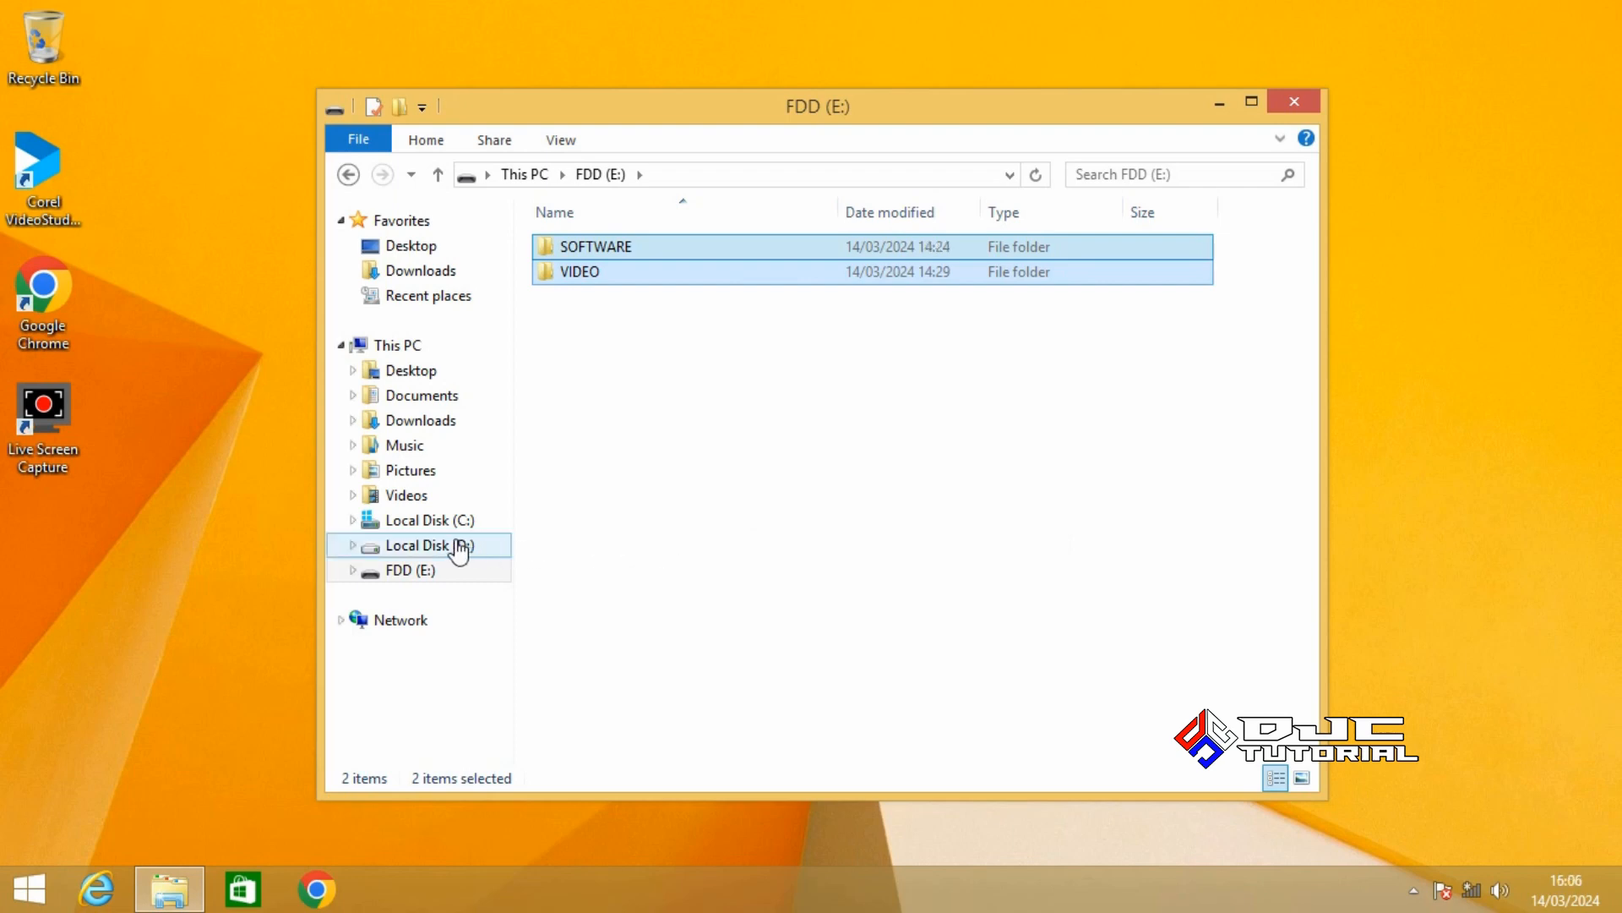
# Create a new folder named BACKUP DATA FDD on Local Disk (D:)
pyautogui.click(465, 545)
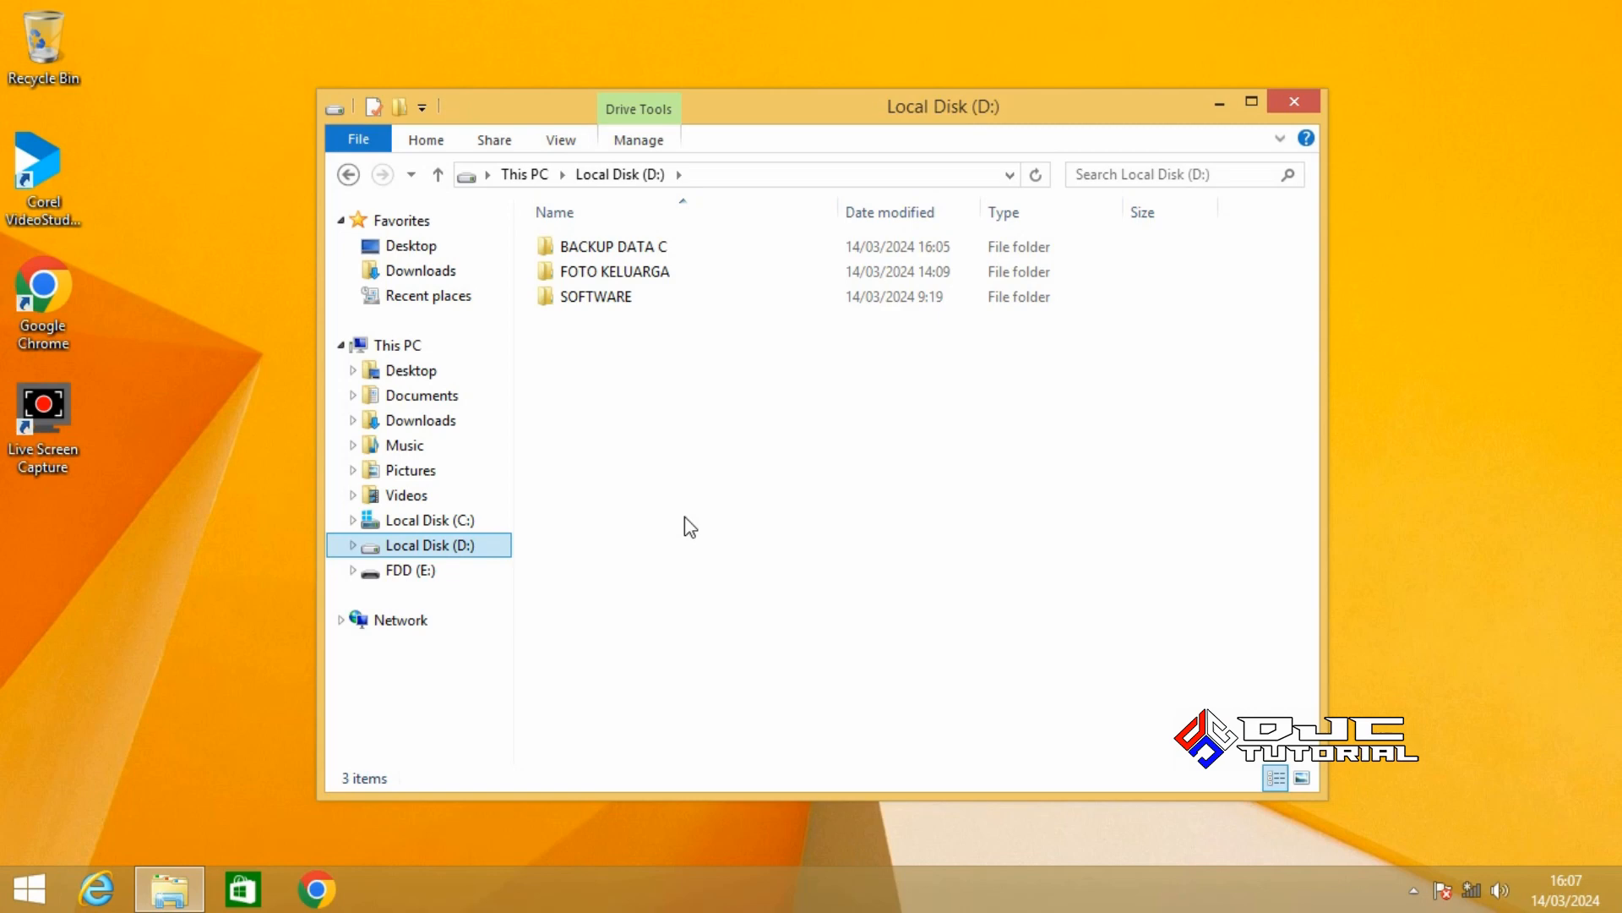
pyautogui.rightClick(711, 499)
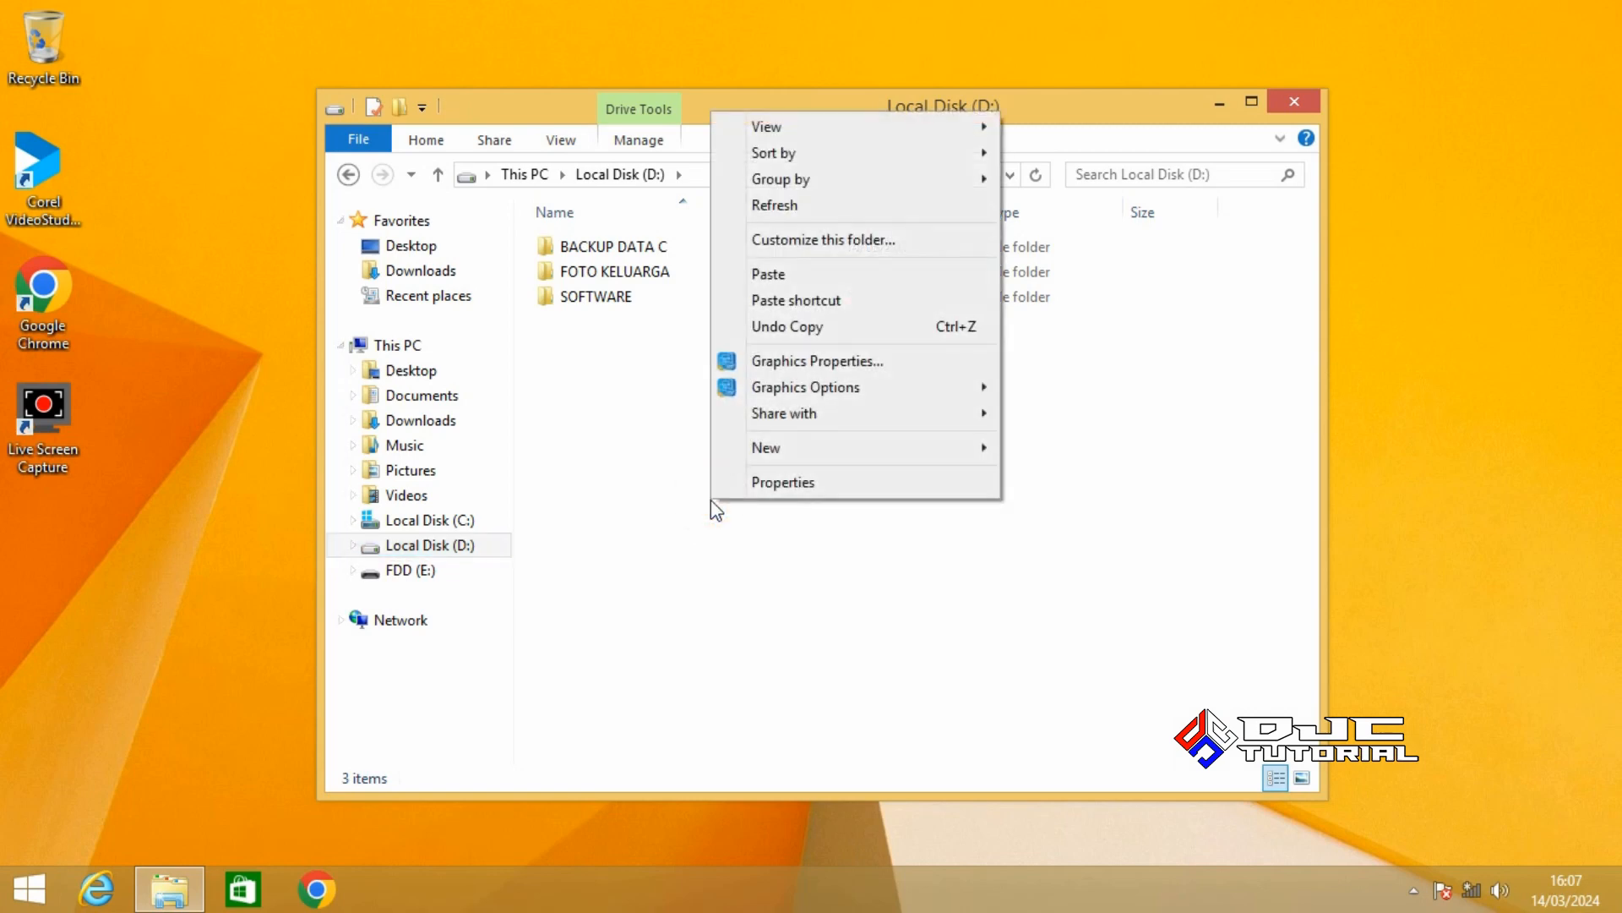
pyautogui.moveTo(926, 459)
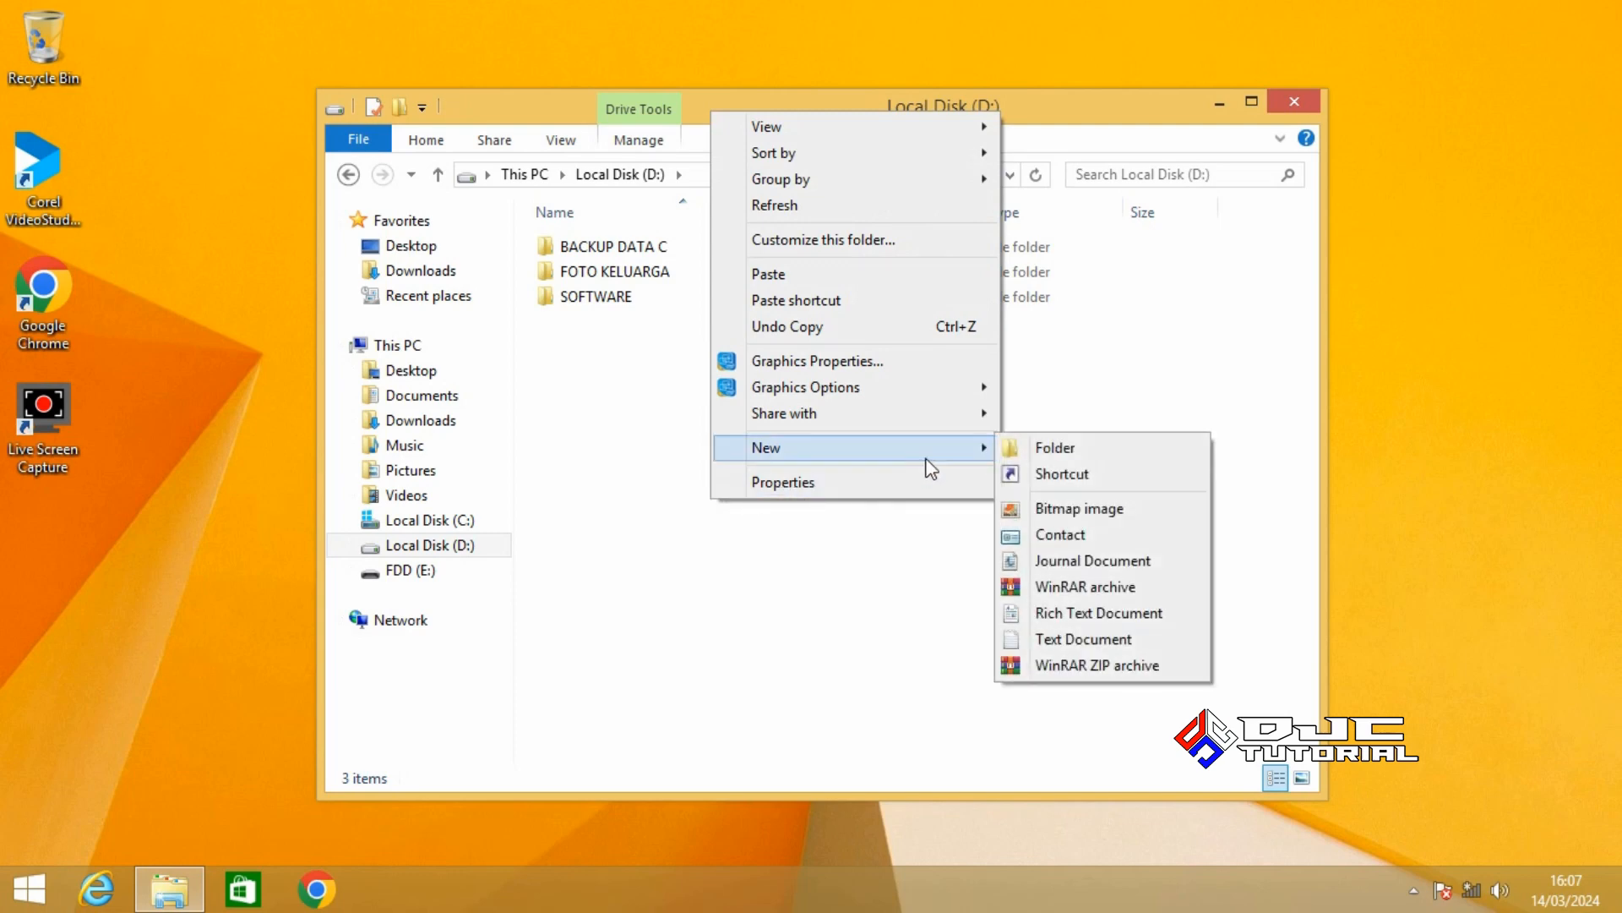
pyautogui.click(1048, 448)
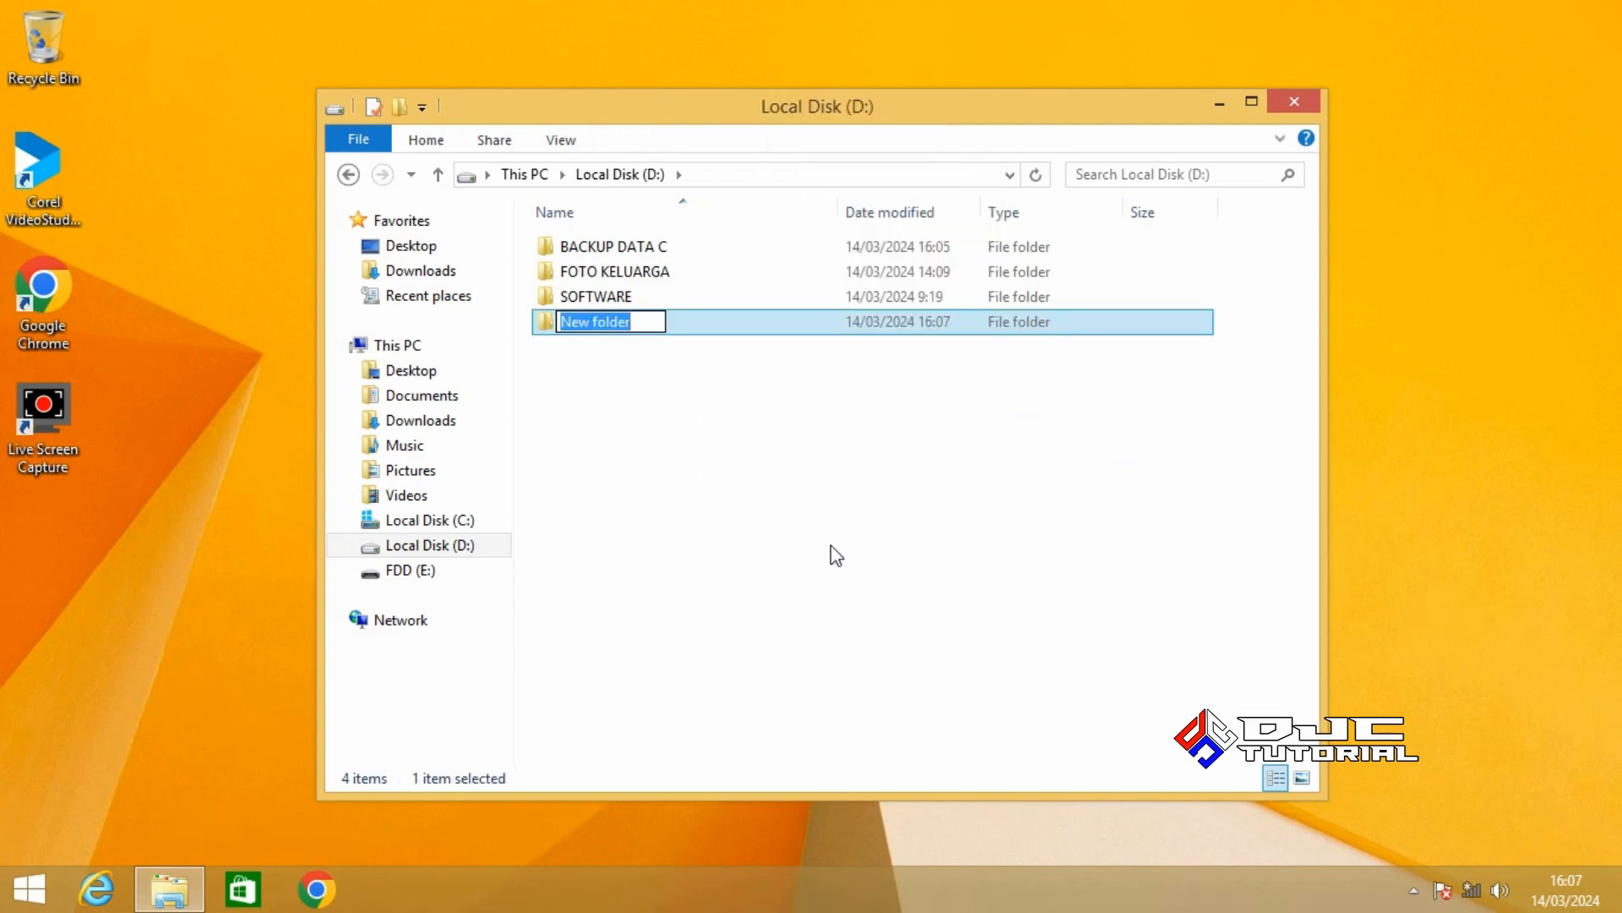
pyautogui.write('BA')
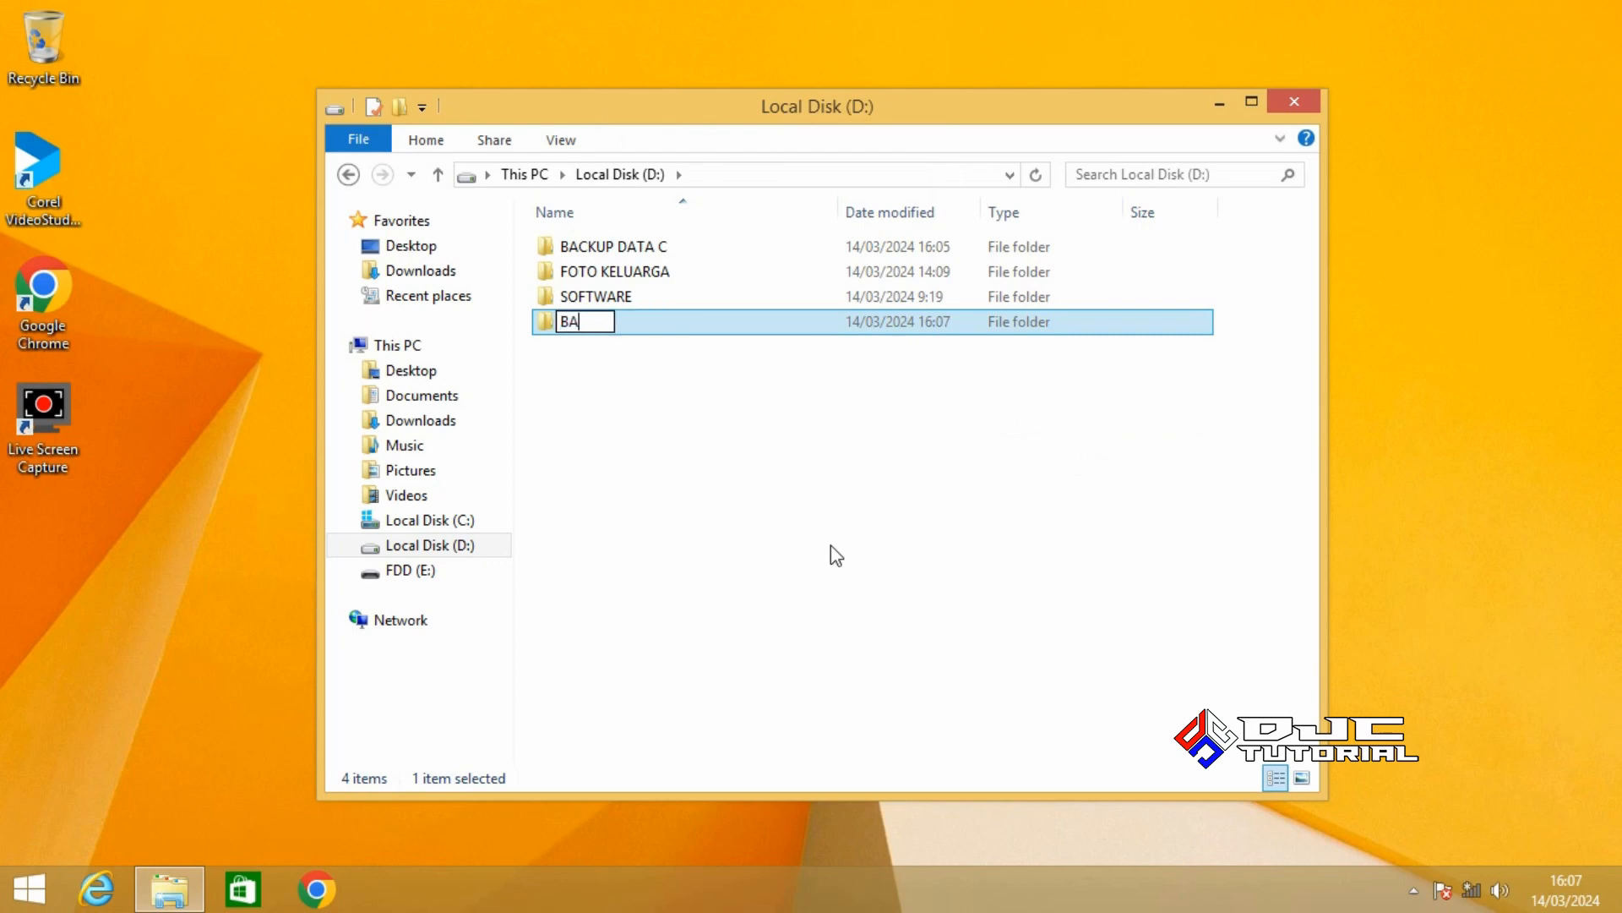
pyautogui.write('CKUP D')
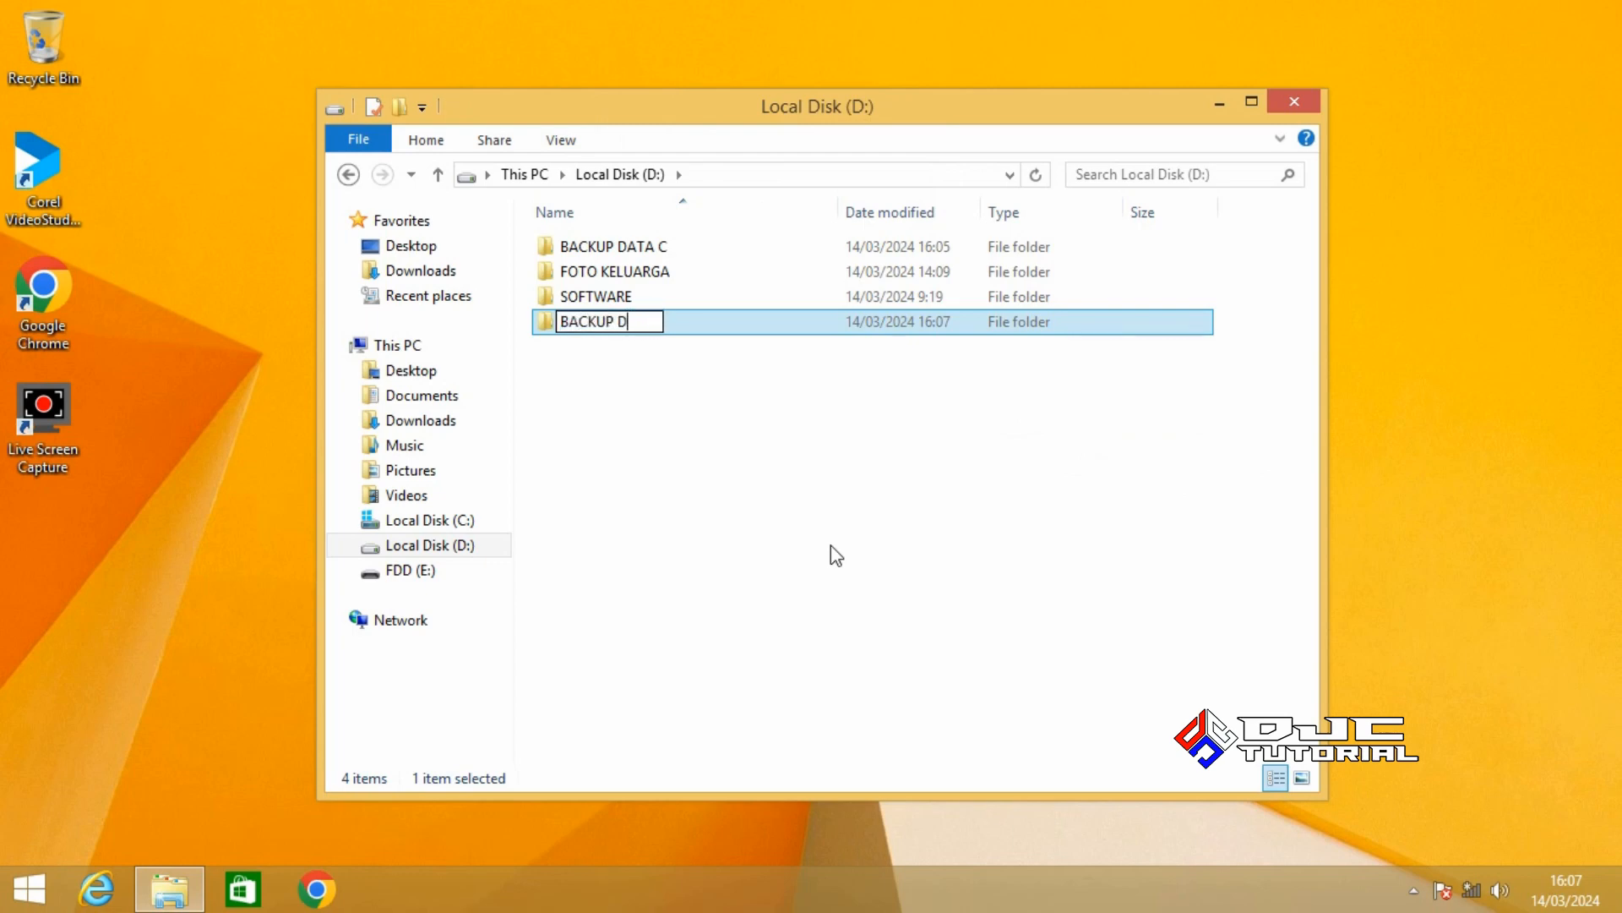
pyautogui.write('ATA FDD')
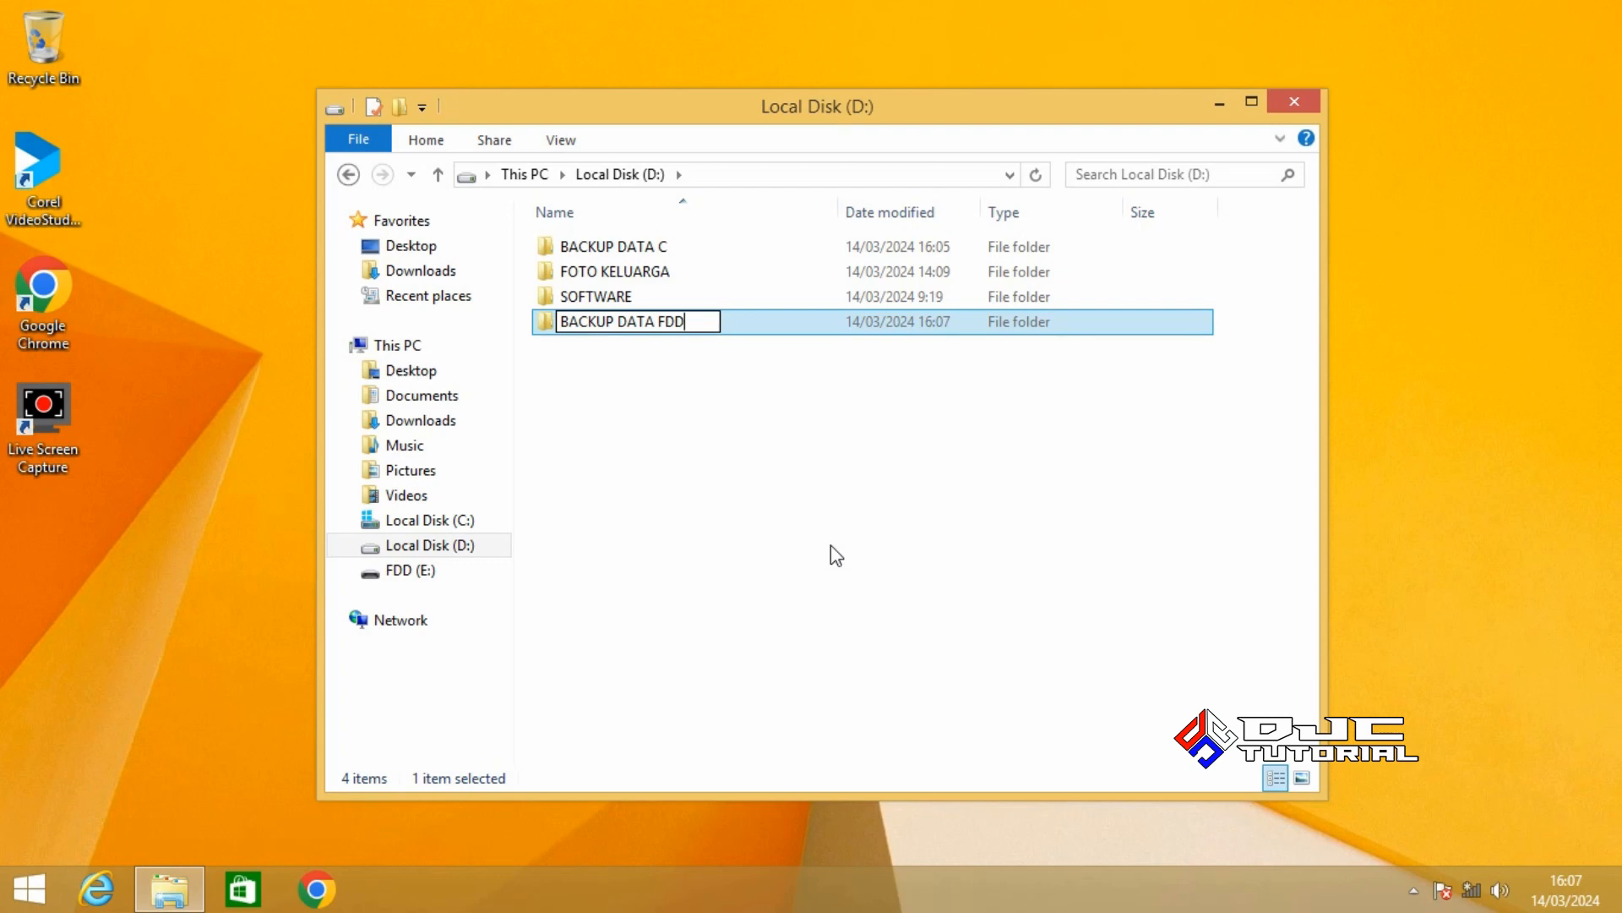
pyautogui.click(819, 543)
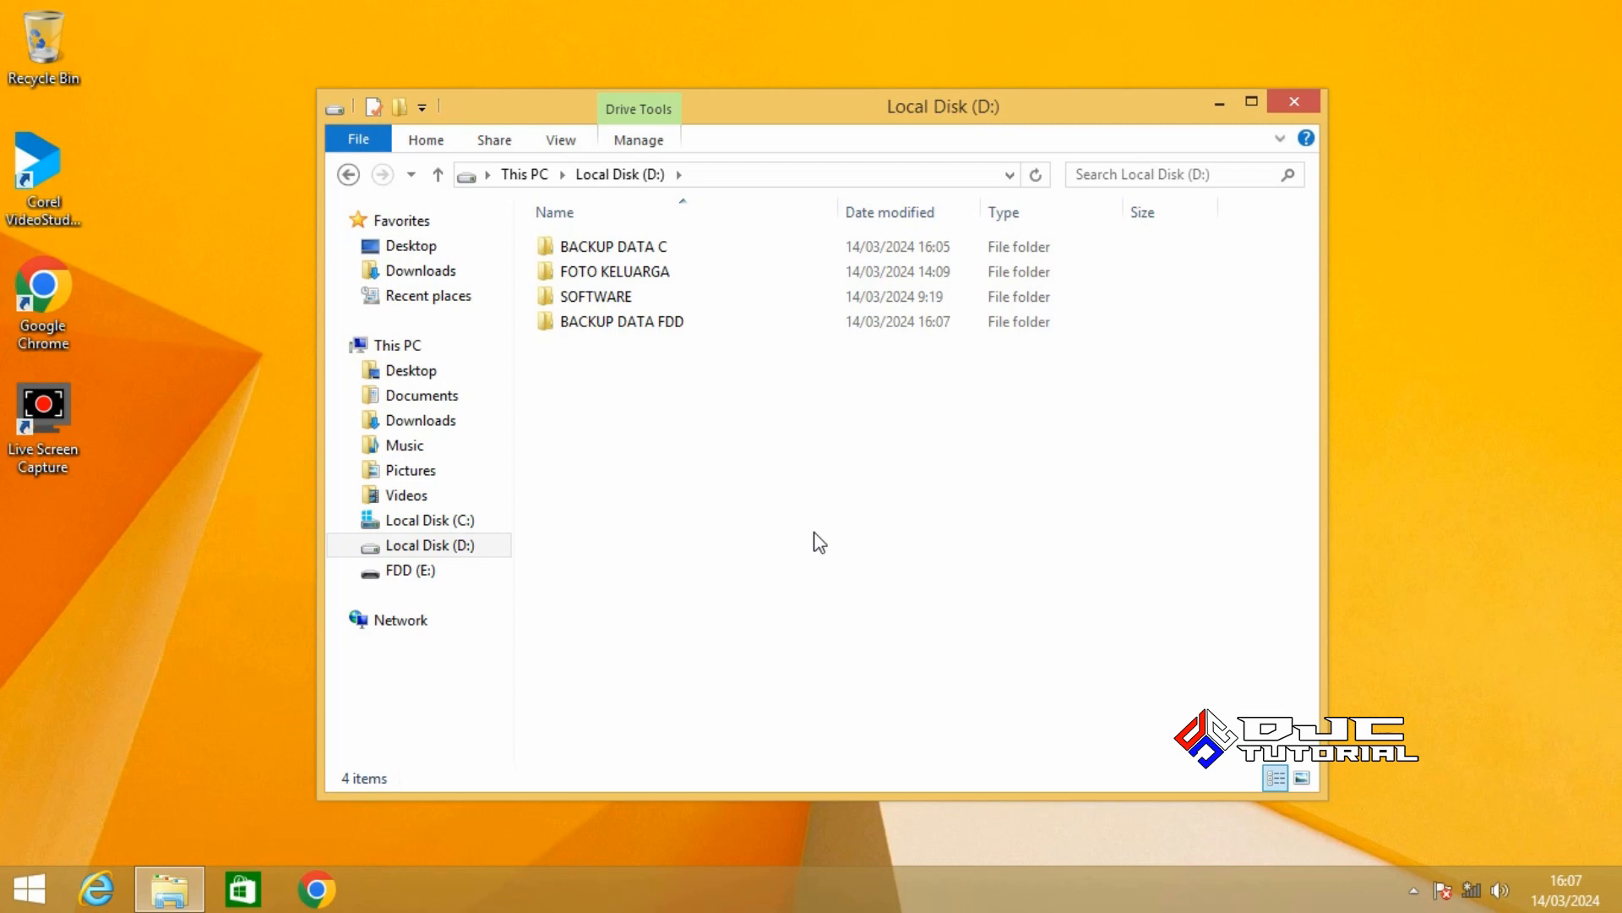
# Paste the copied flash drive folders into the BACKUP DATA FDD folder
pyautogui.doubleClick(687, 323)
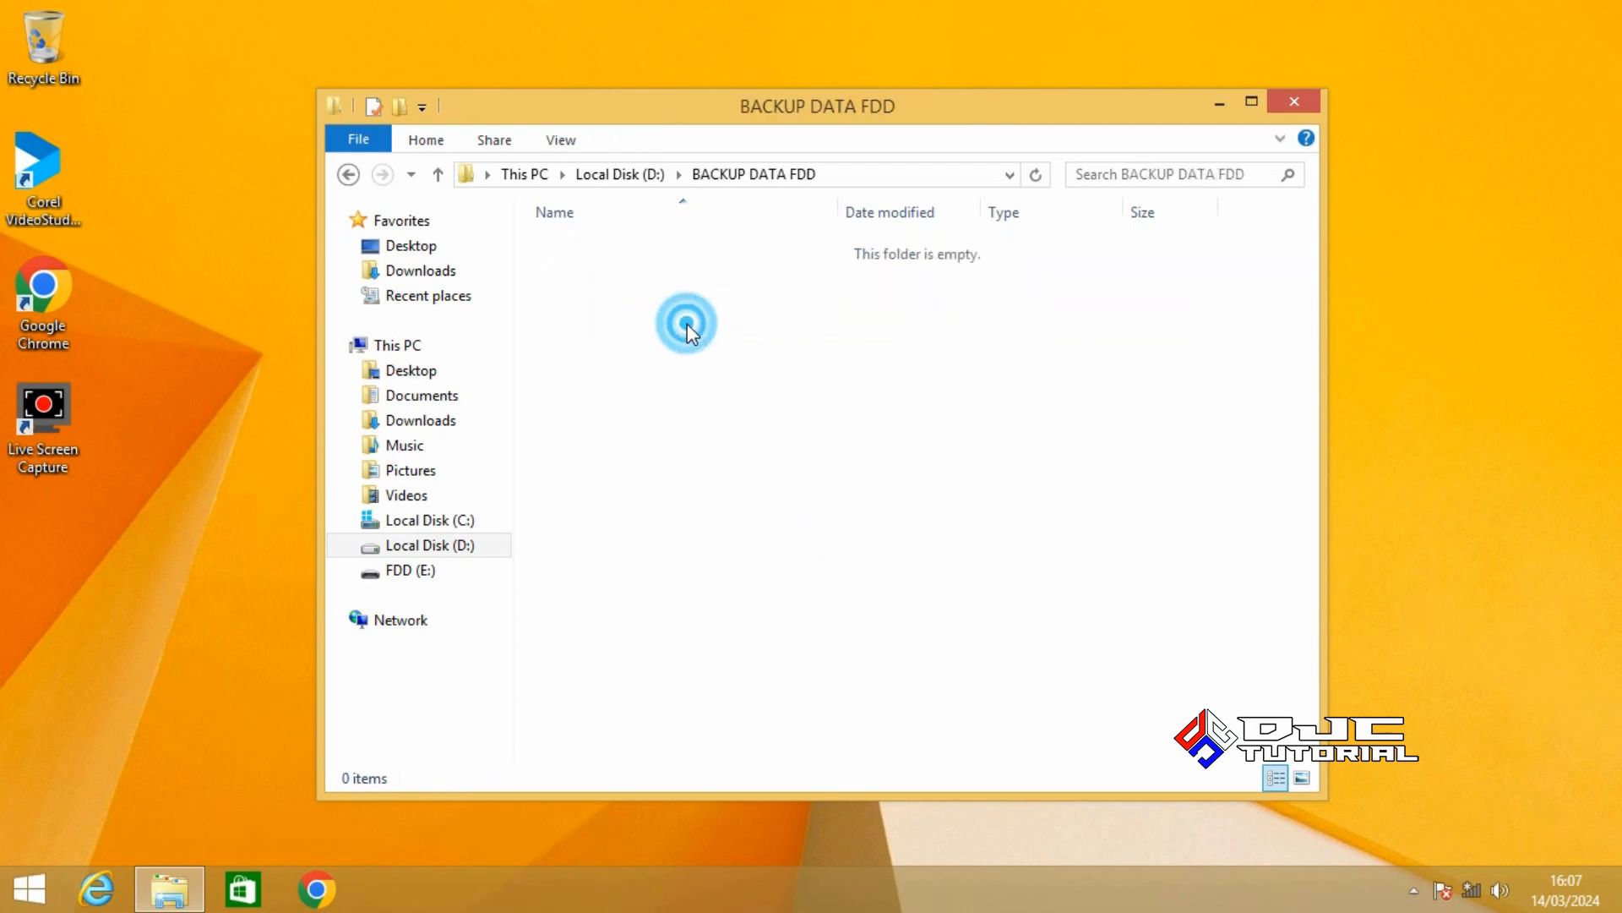
pyautogui.rightClick(767, 478)
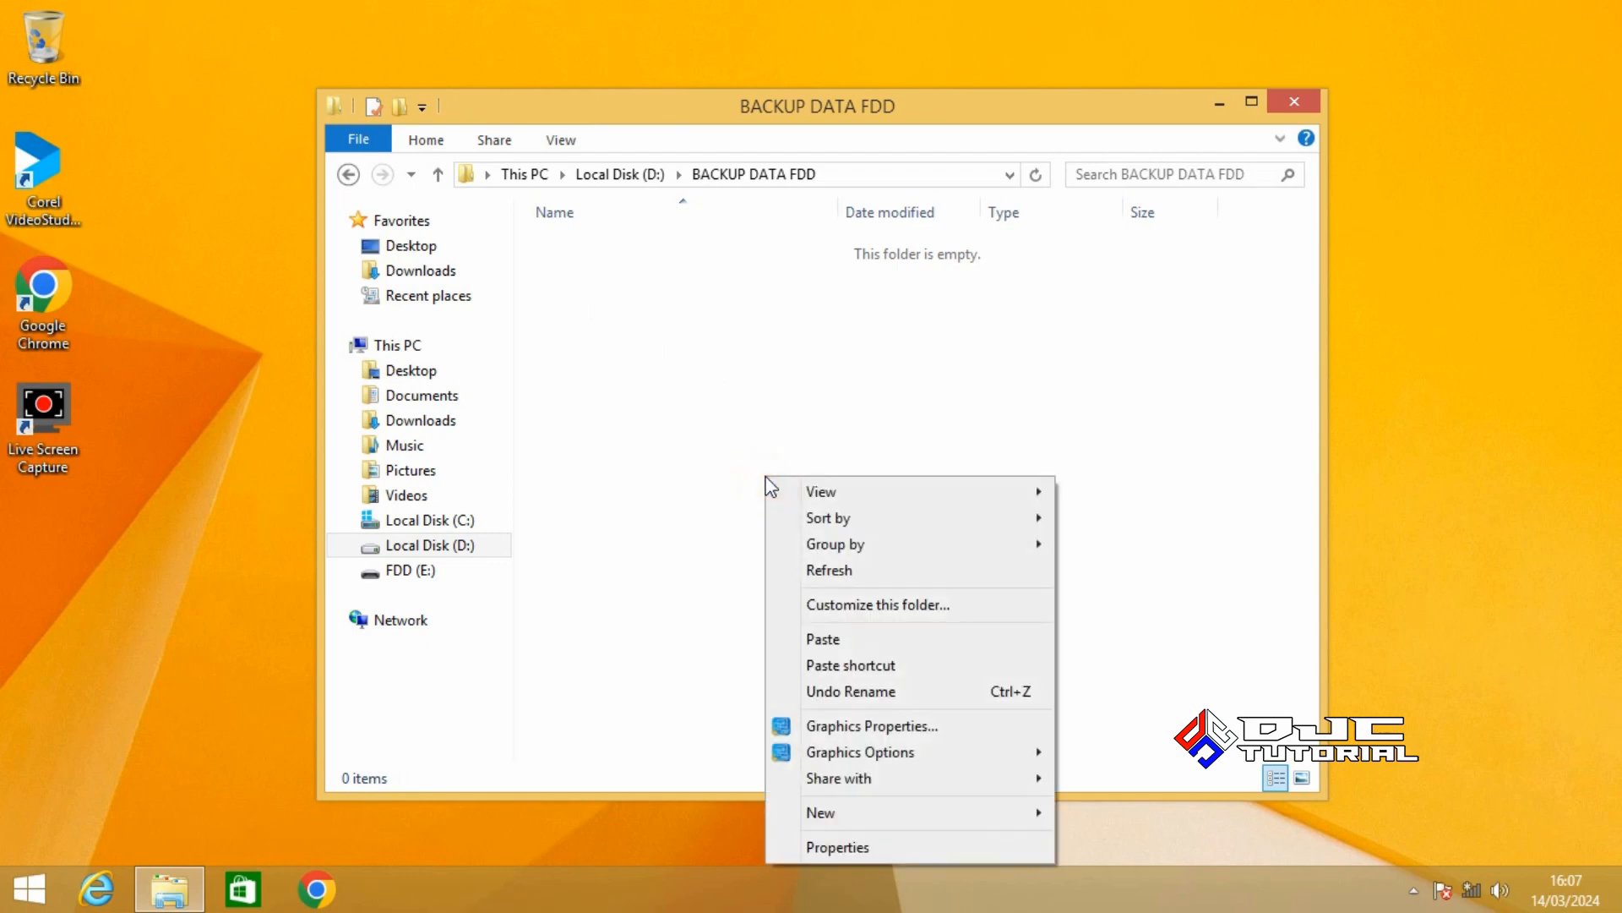
pyautogui.click(837, 635)
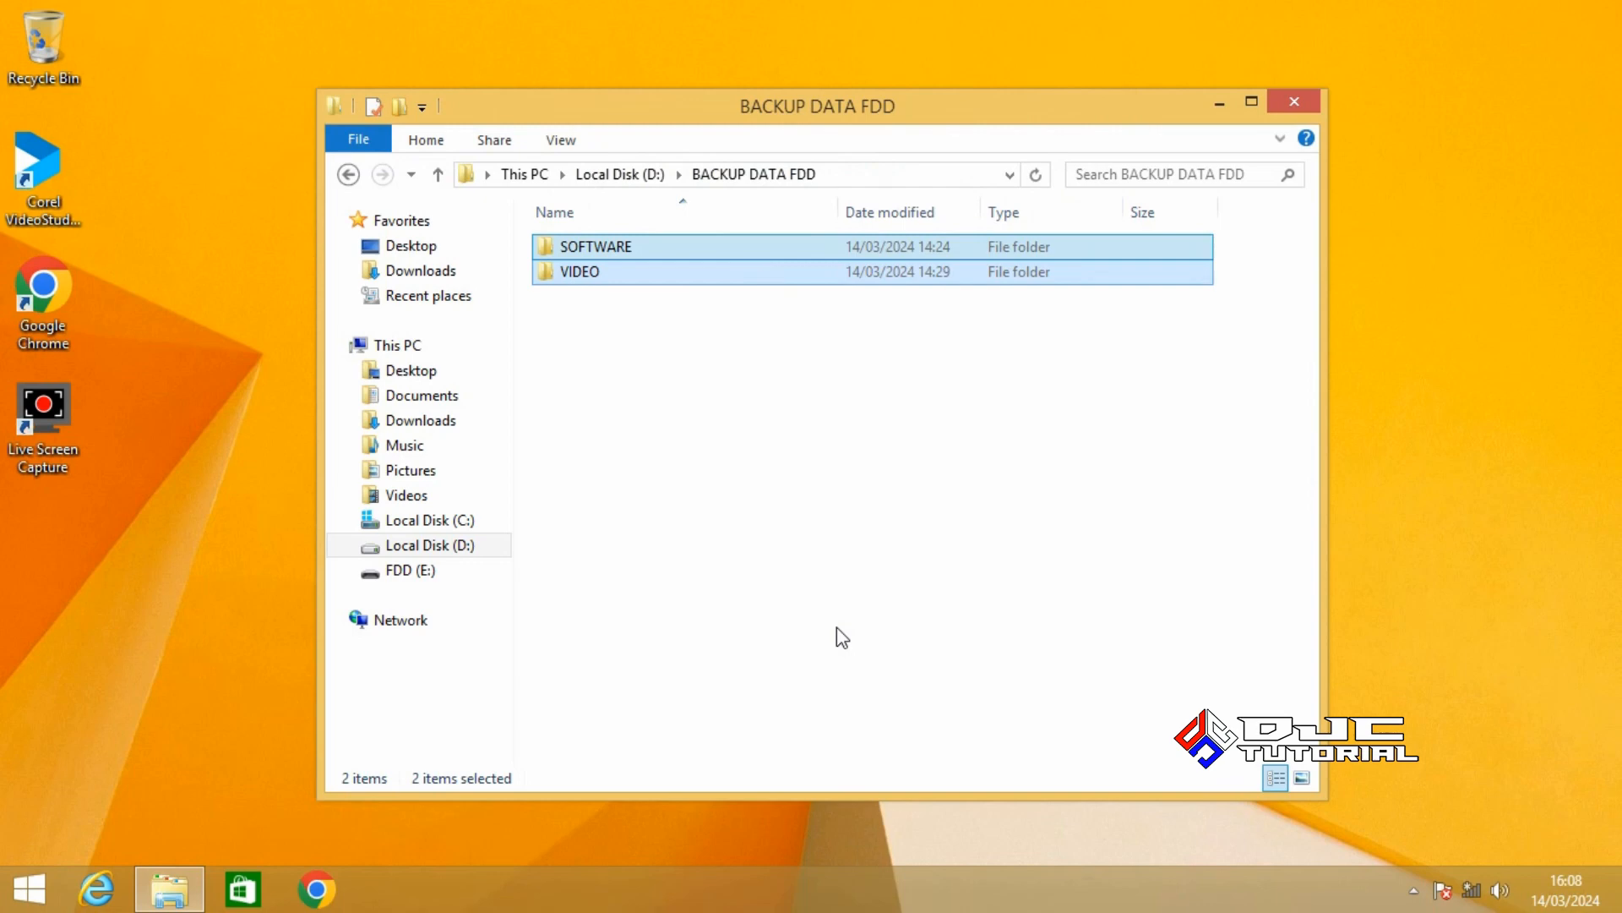
# Run rufus-3.18p from the Downloads folder as administrator, allowing it through the security prompts and declining online update checks
pyautogui.click(464, 272)
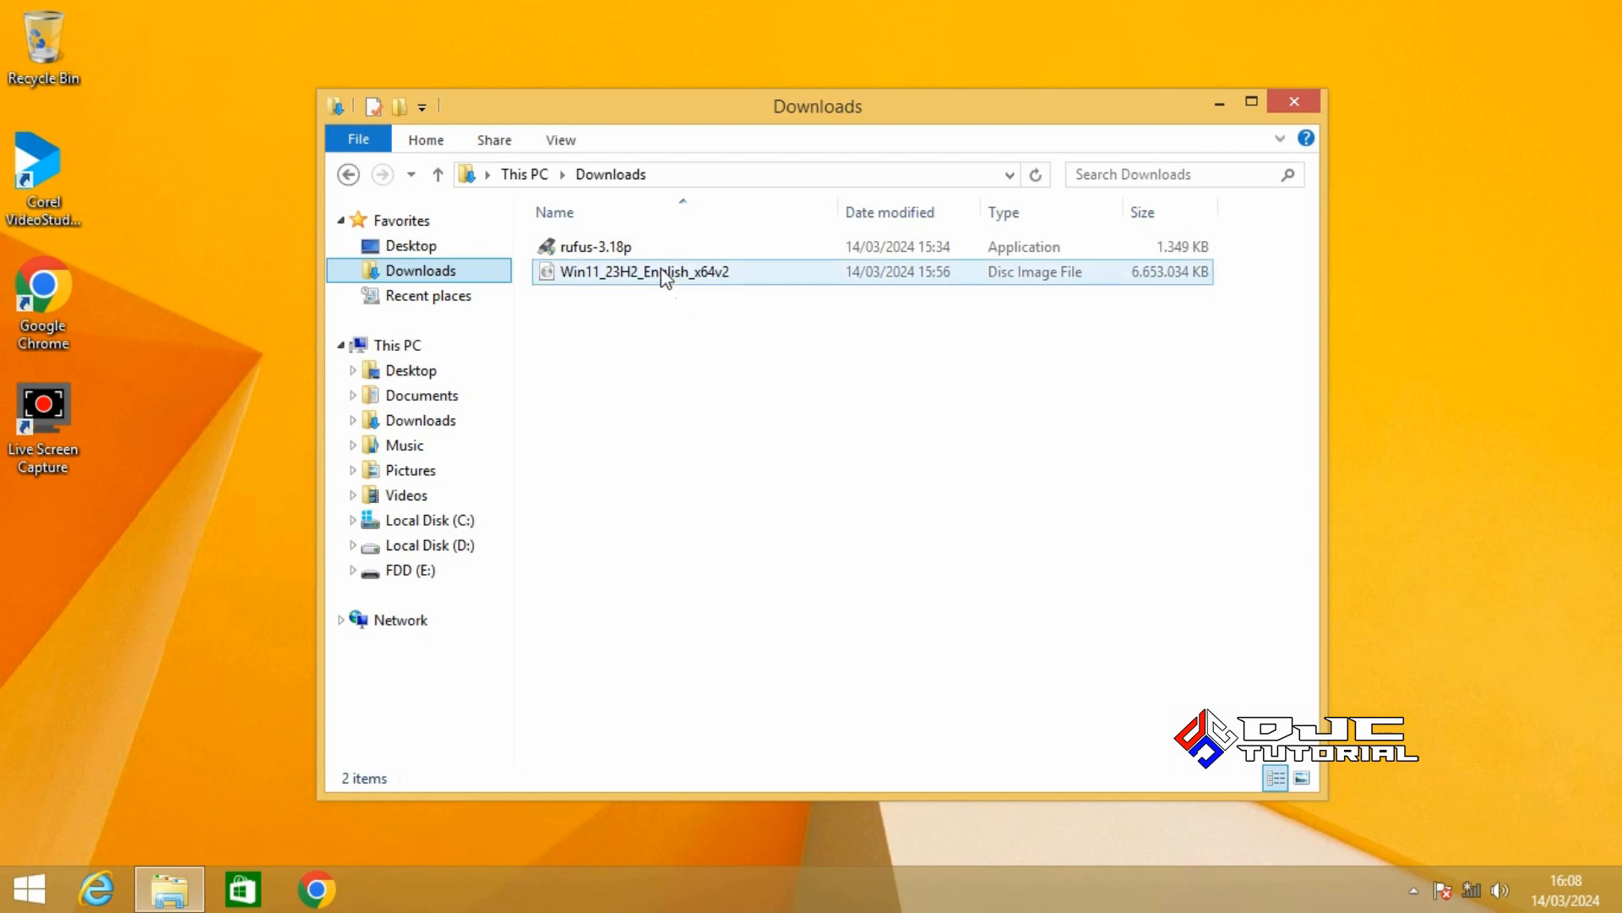
pyautogui.click(653, 246)
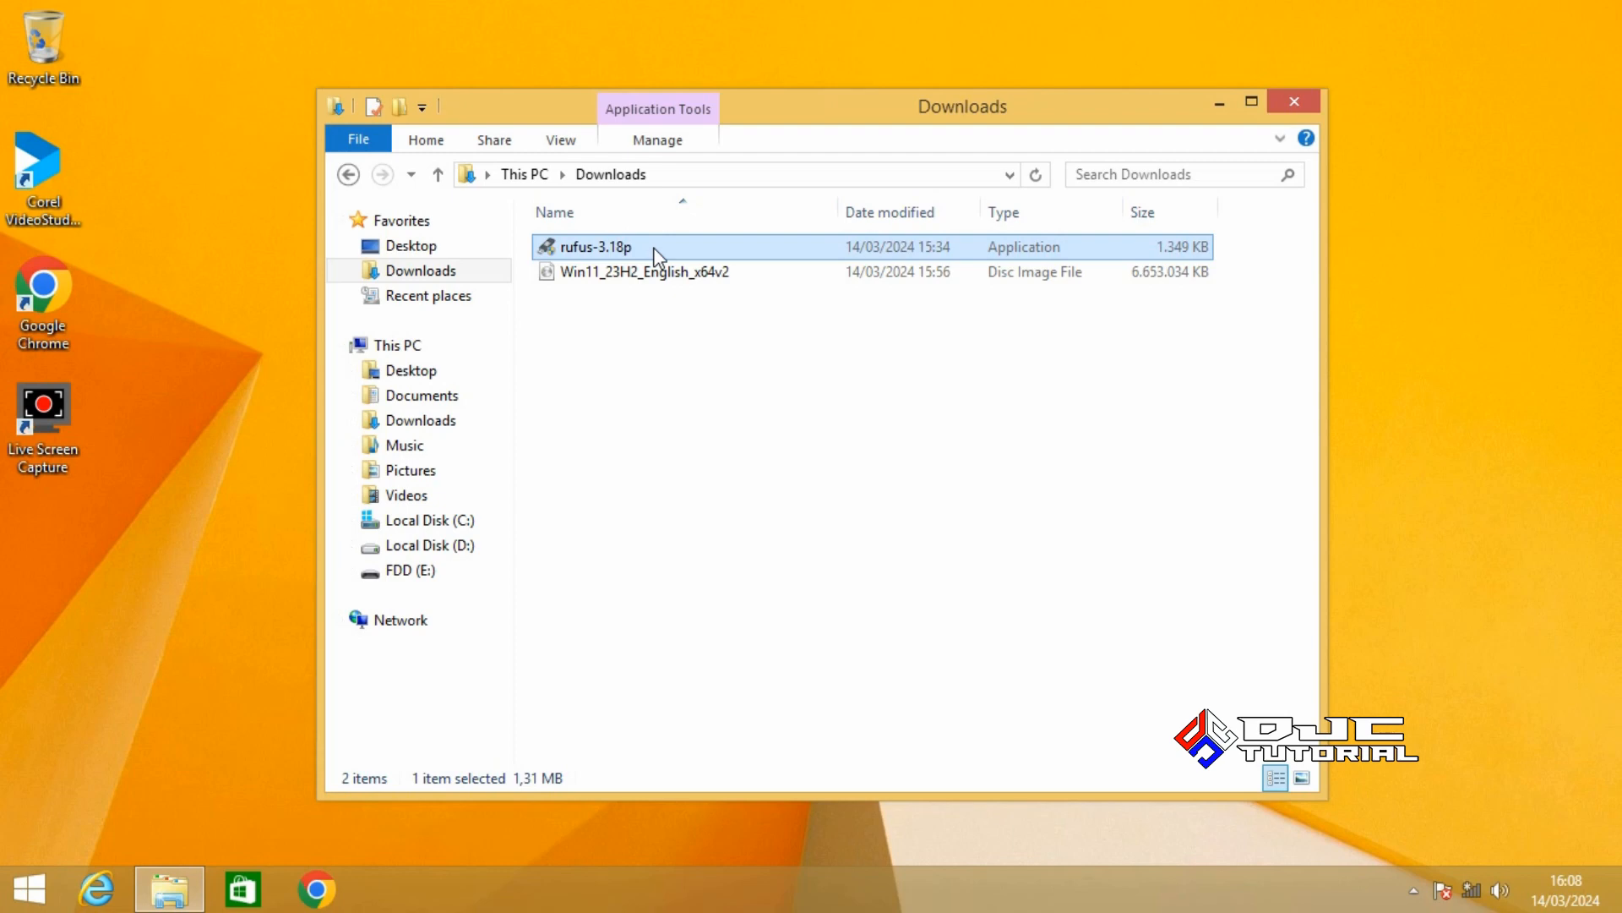
pyautogui.rightClick(655, 256)
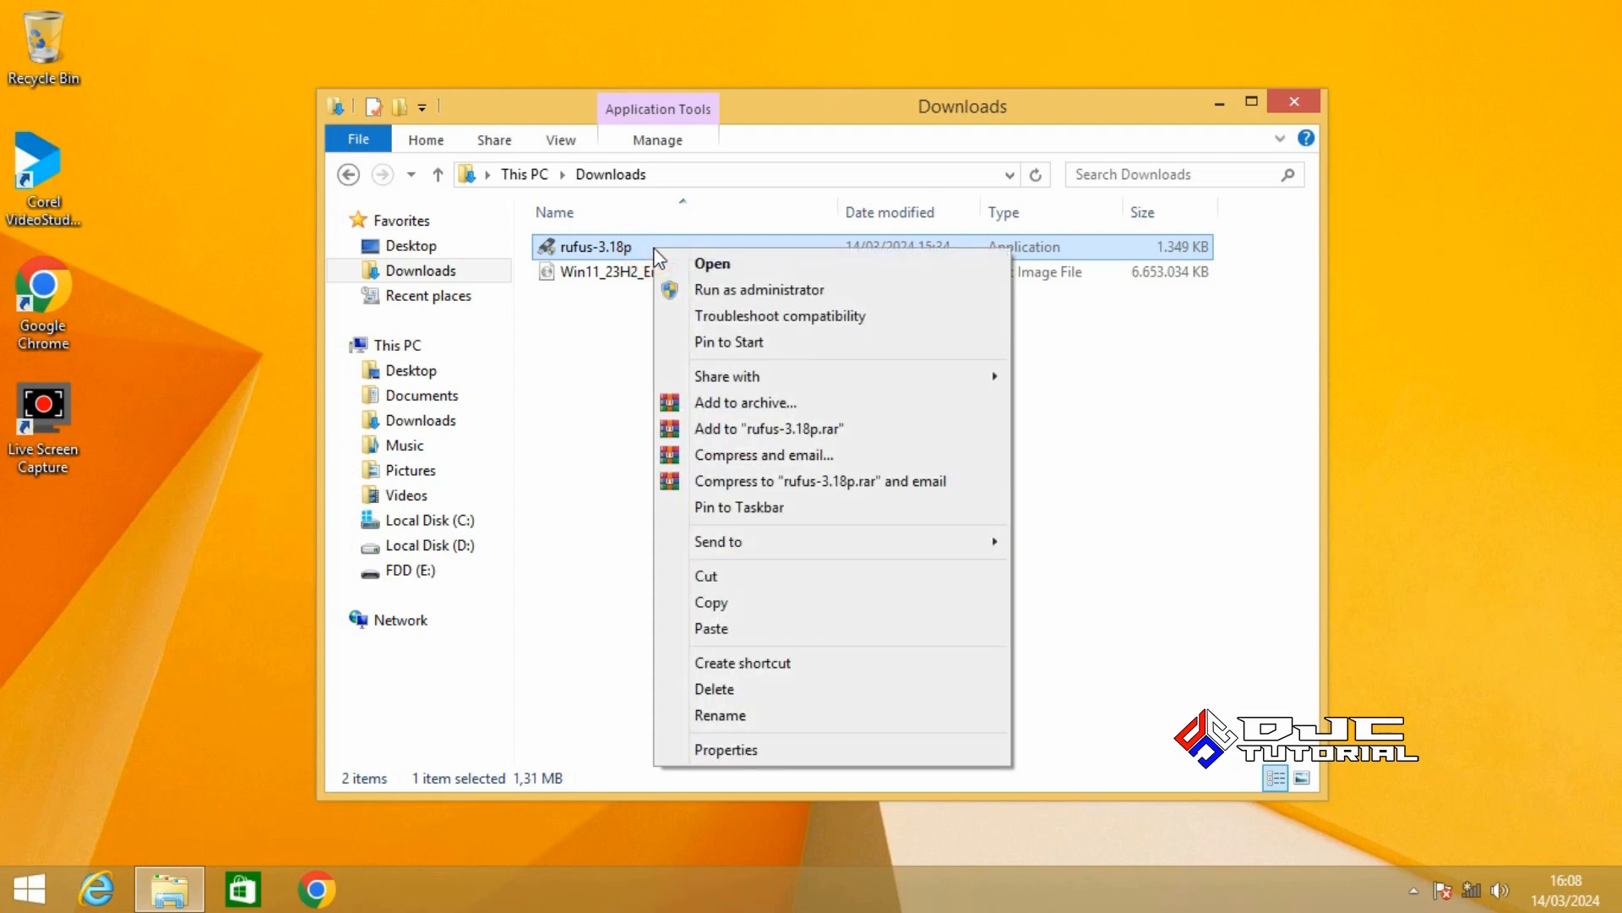
pyautogui.click(718, 291)
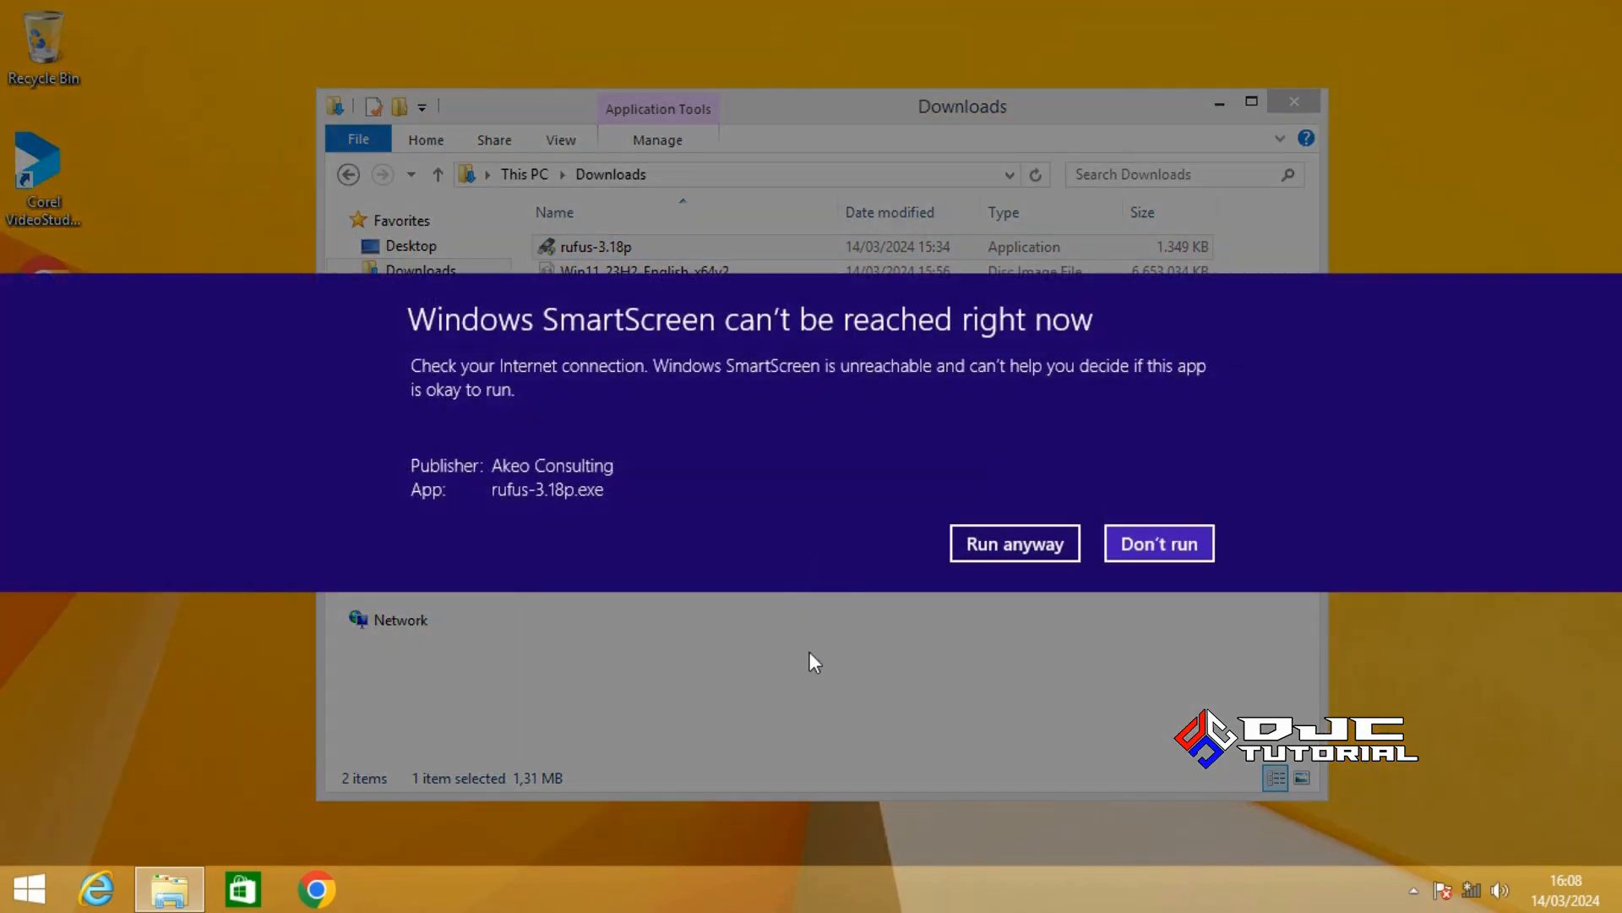
pyautogui.click(1009, 546)
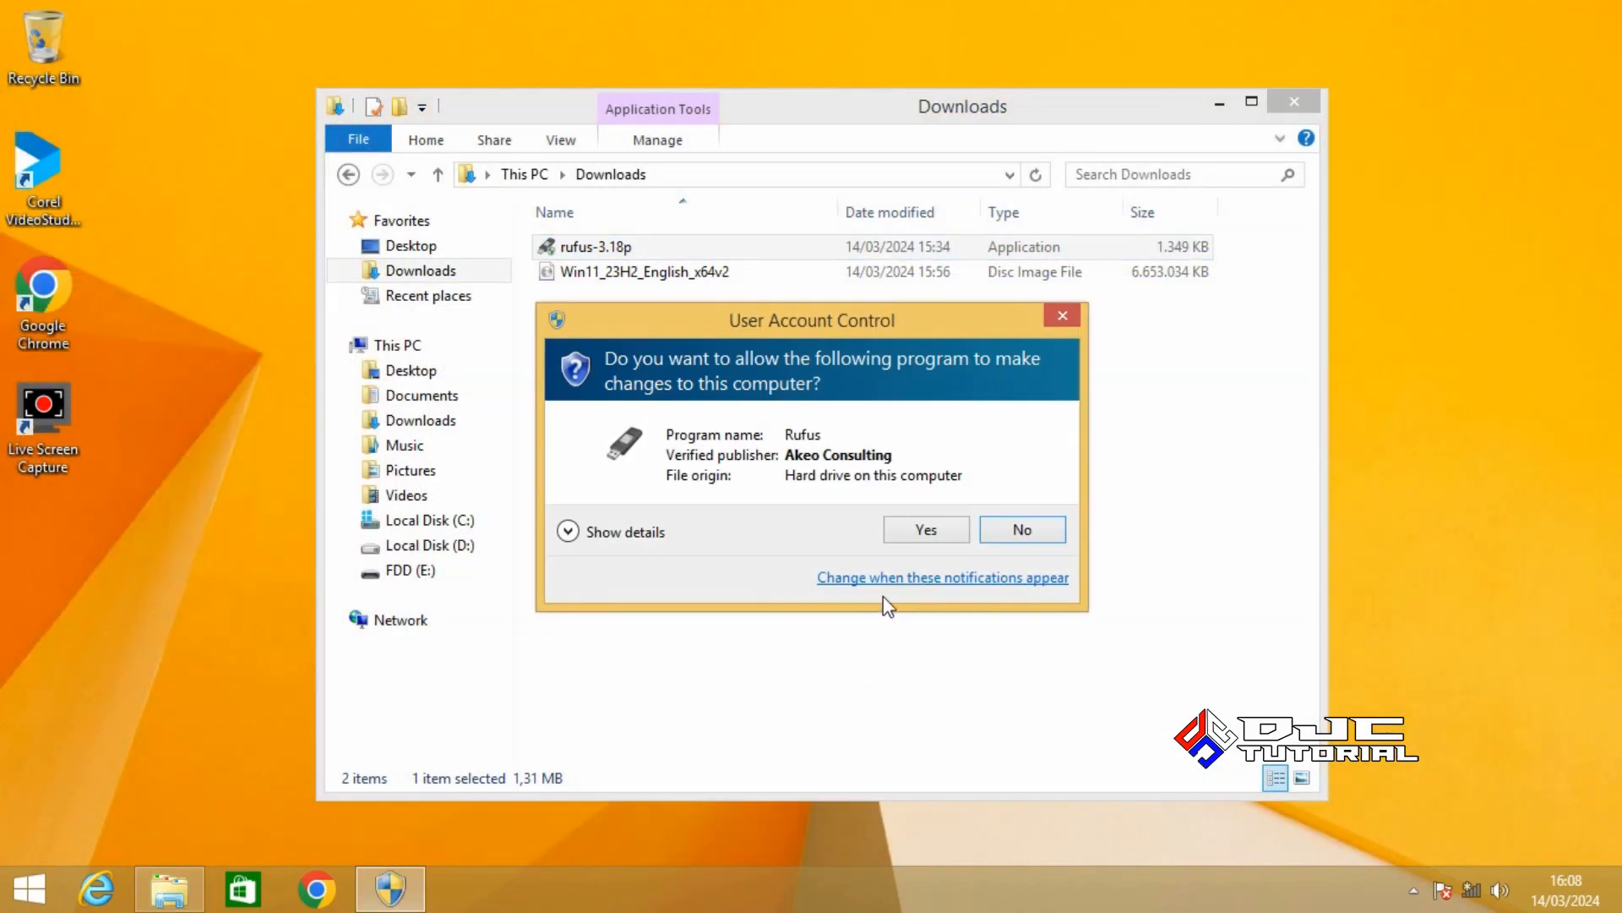
pyautogui.click(926, 529)
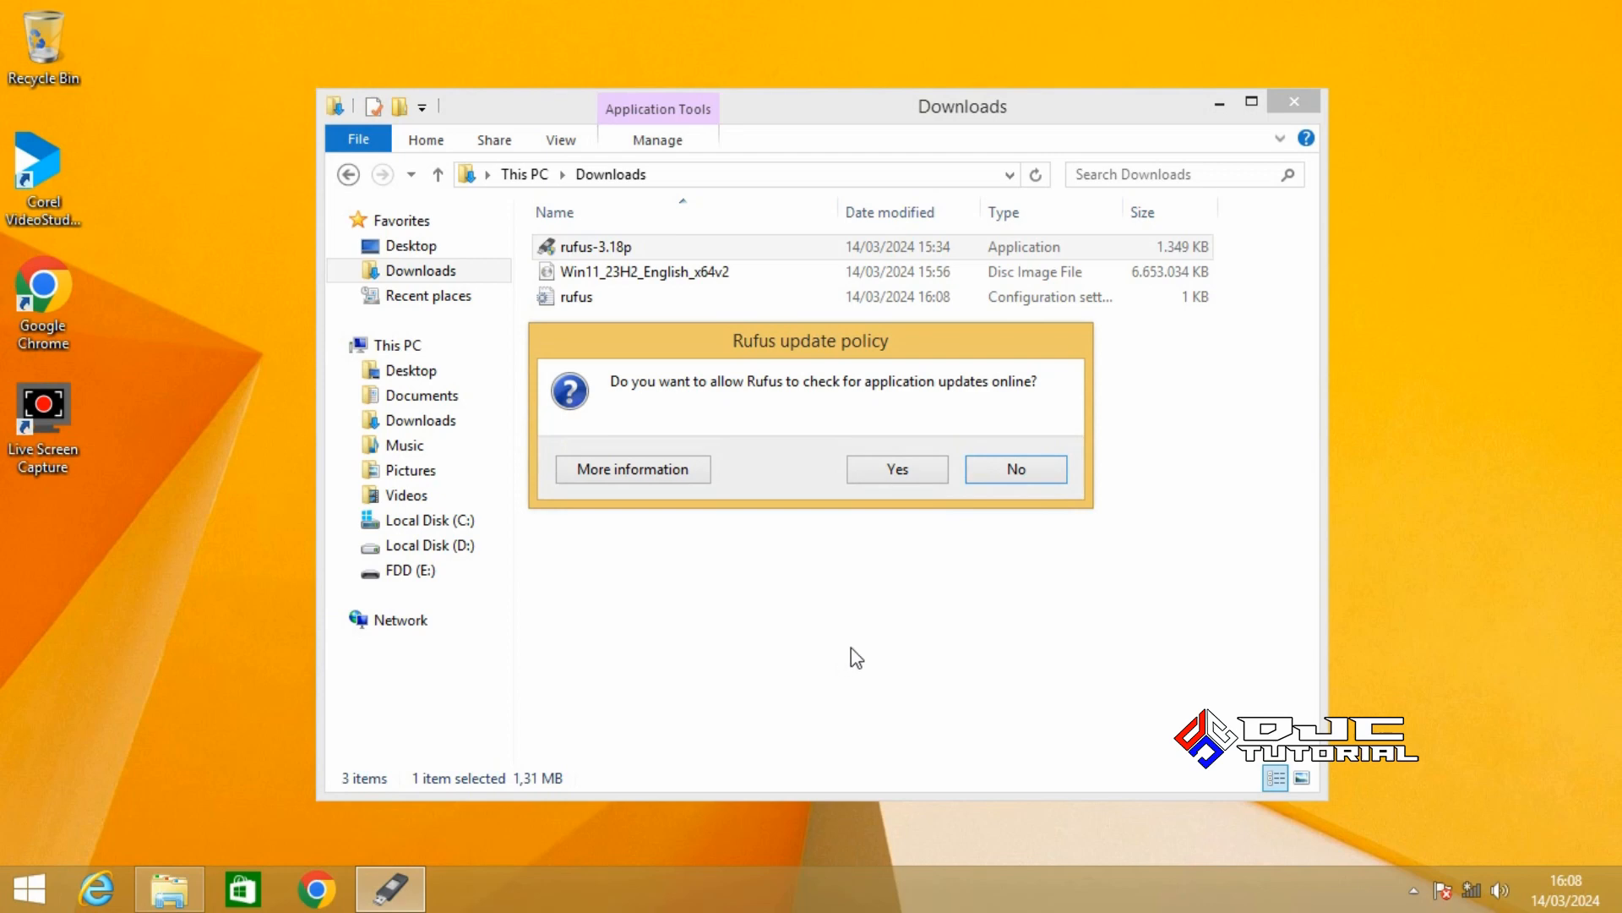
pyautogui.click(1023, 474)
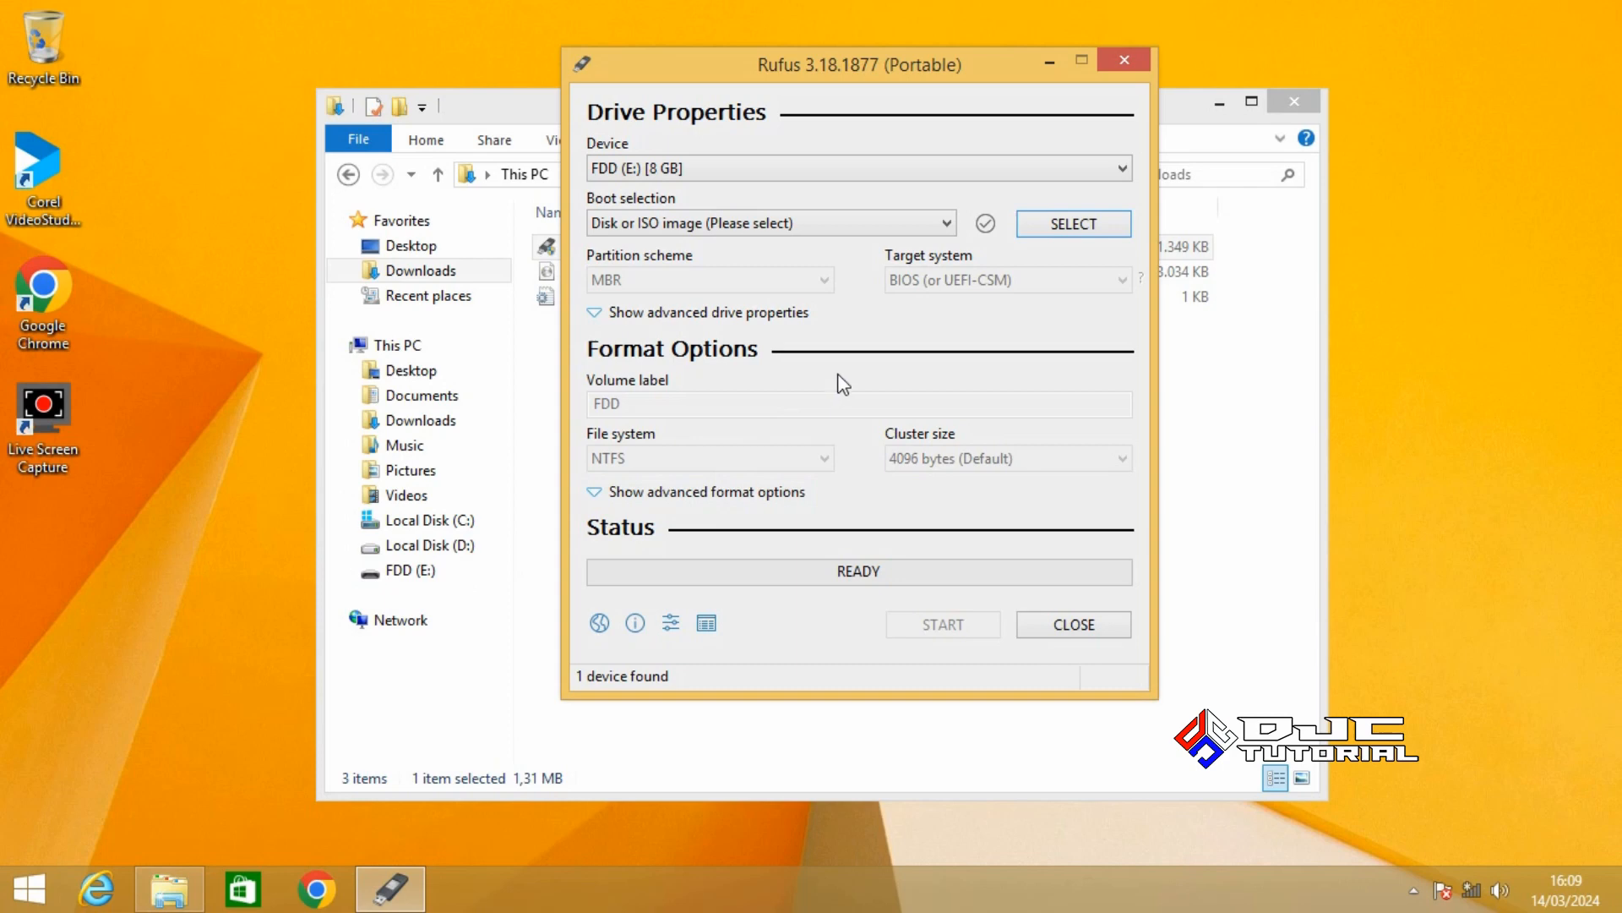
# Load Win11_23H2_English_x64v2.iso as the boot image and set the image option to Extended Windows 11 Installation (no TPM / no Secure Boot)
pyautogui.click(1036, 240)
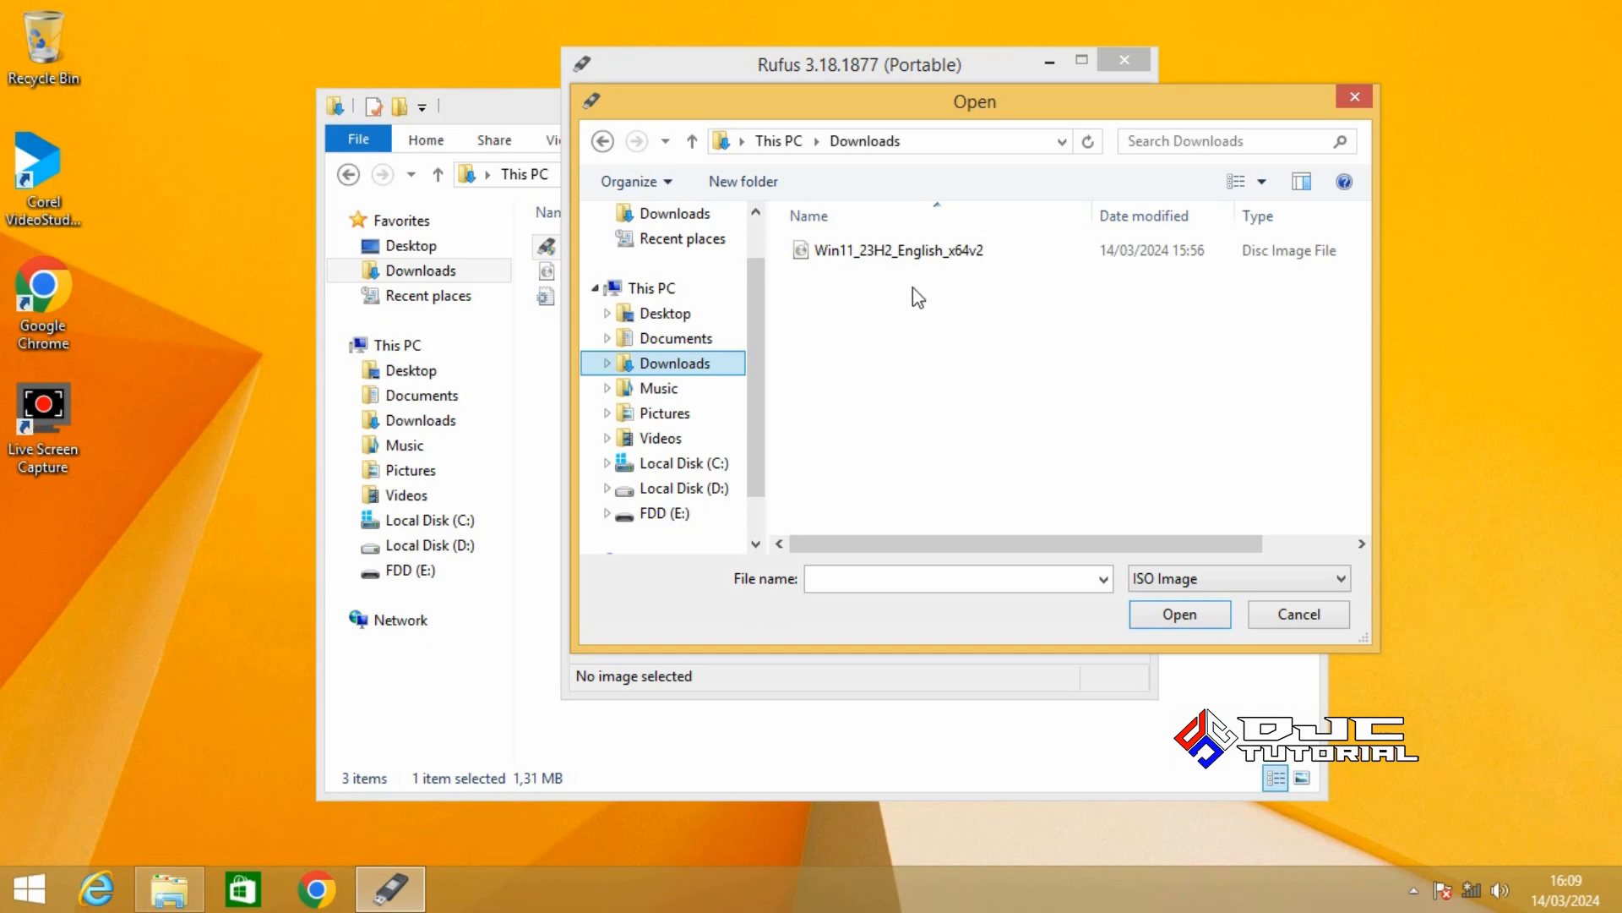
pyautogui.click(914, 261)
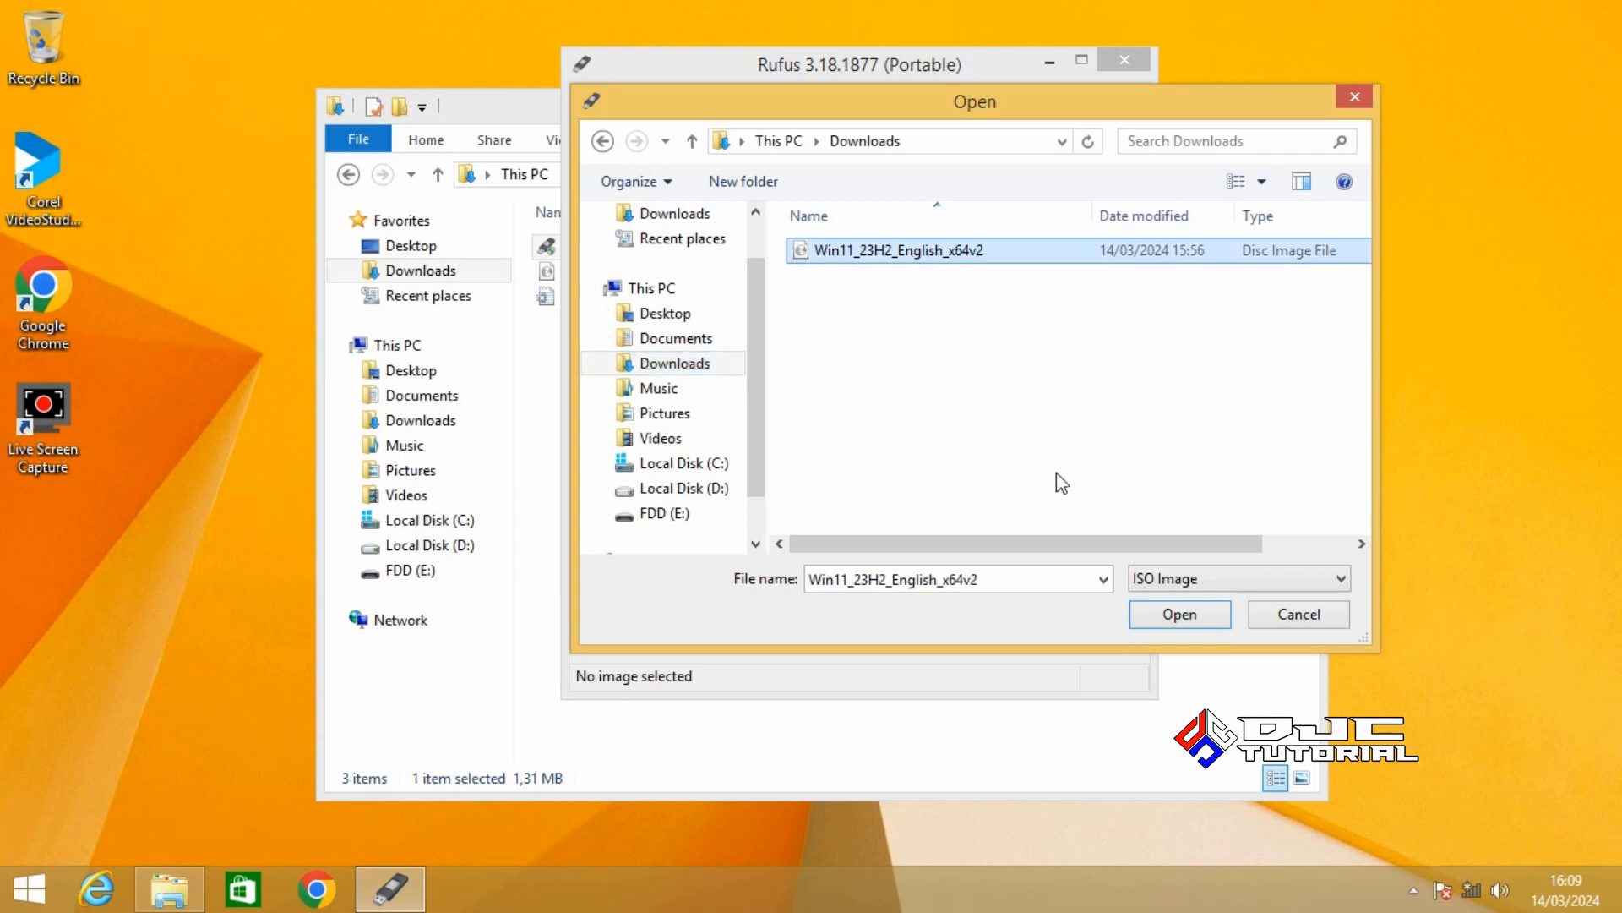
pyautogui.click(1153, 612)
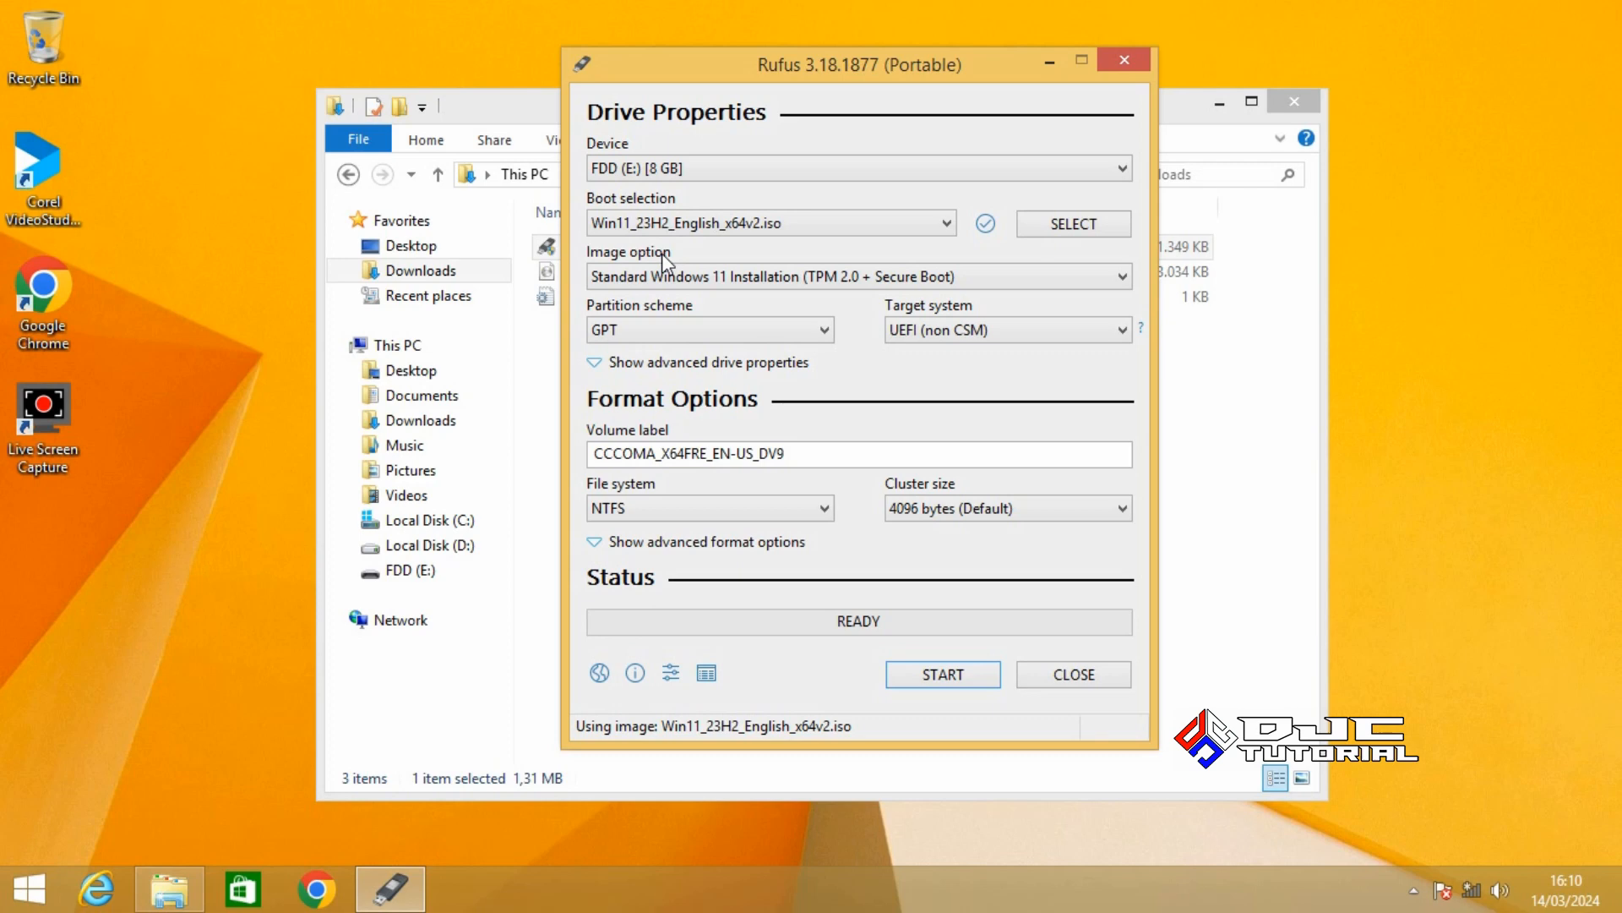
pyautogui.click(754, 278)
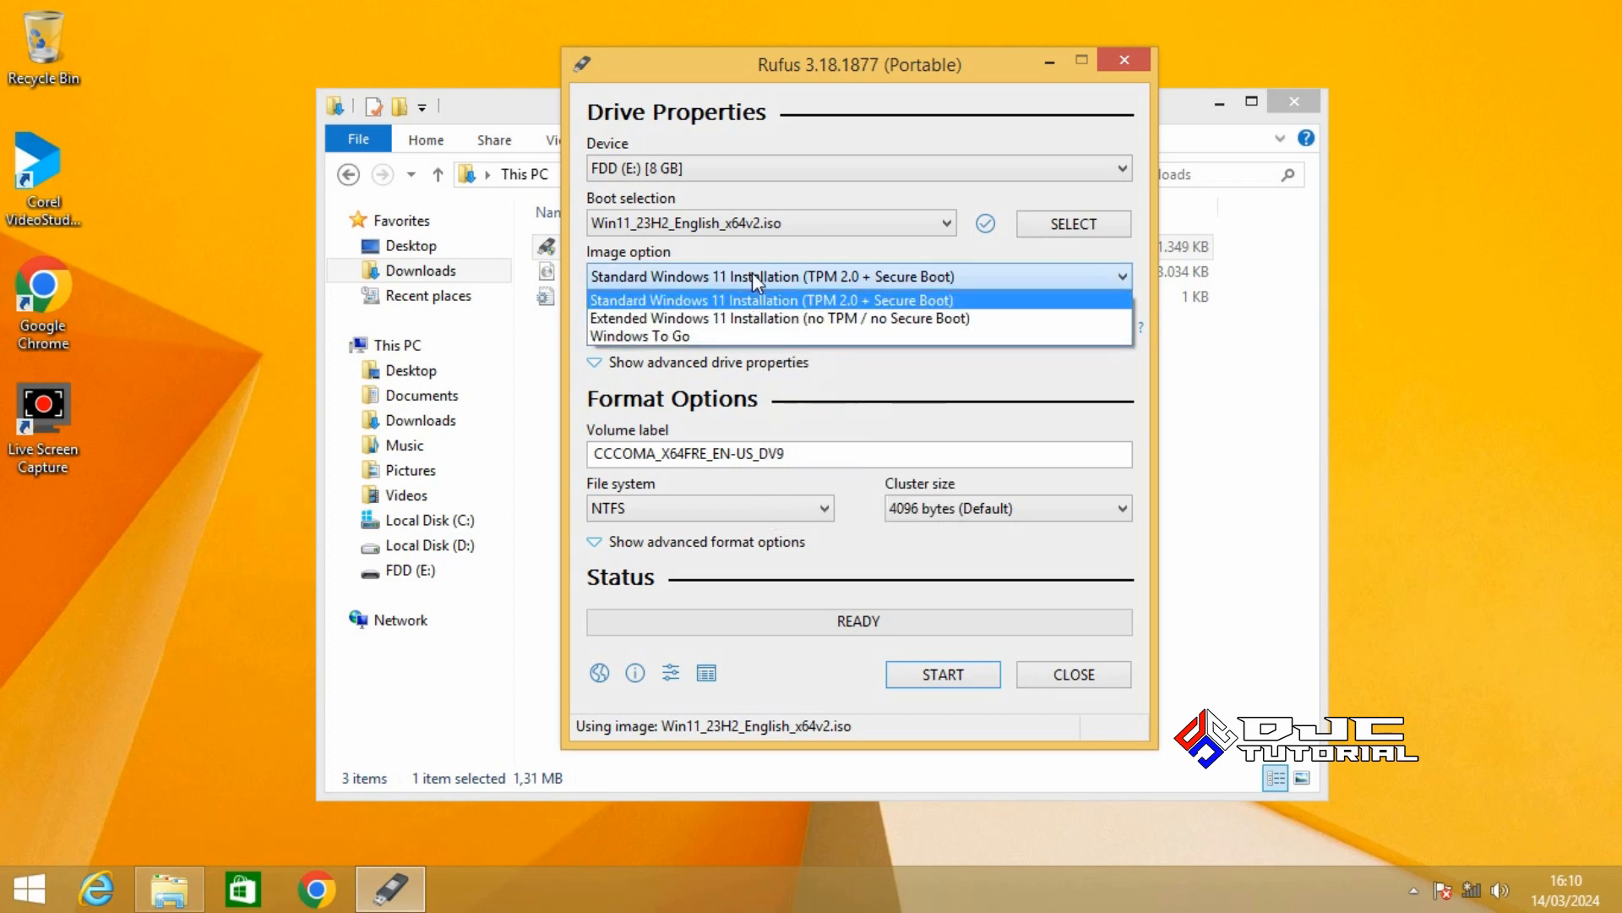
pyautogui.click(774, 322)
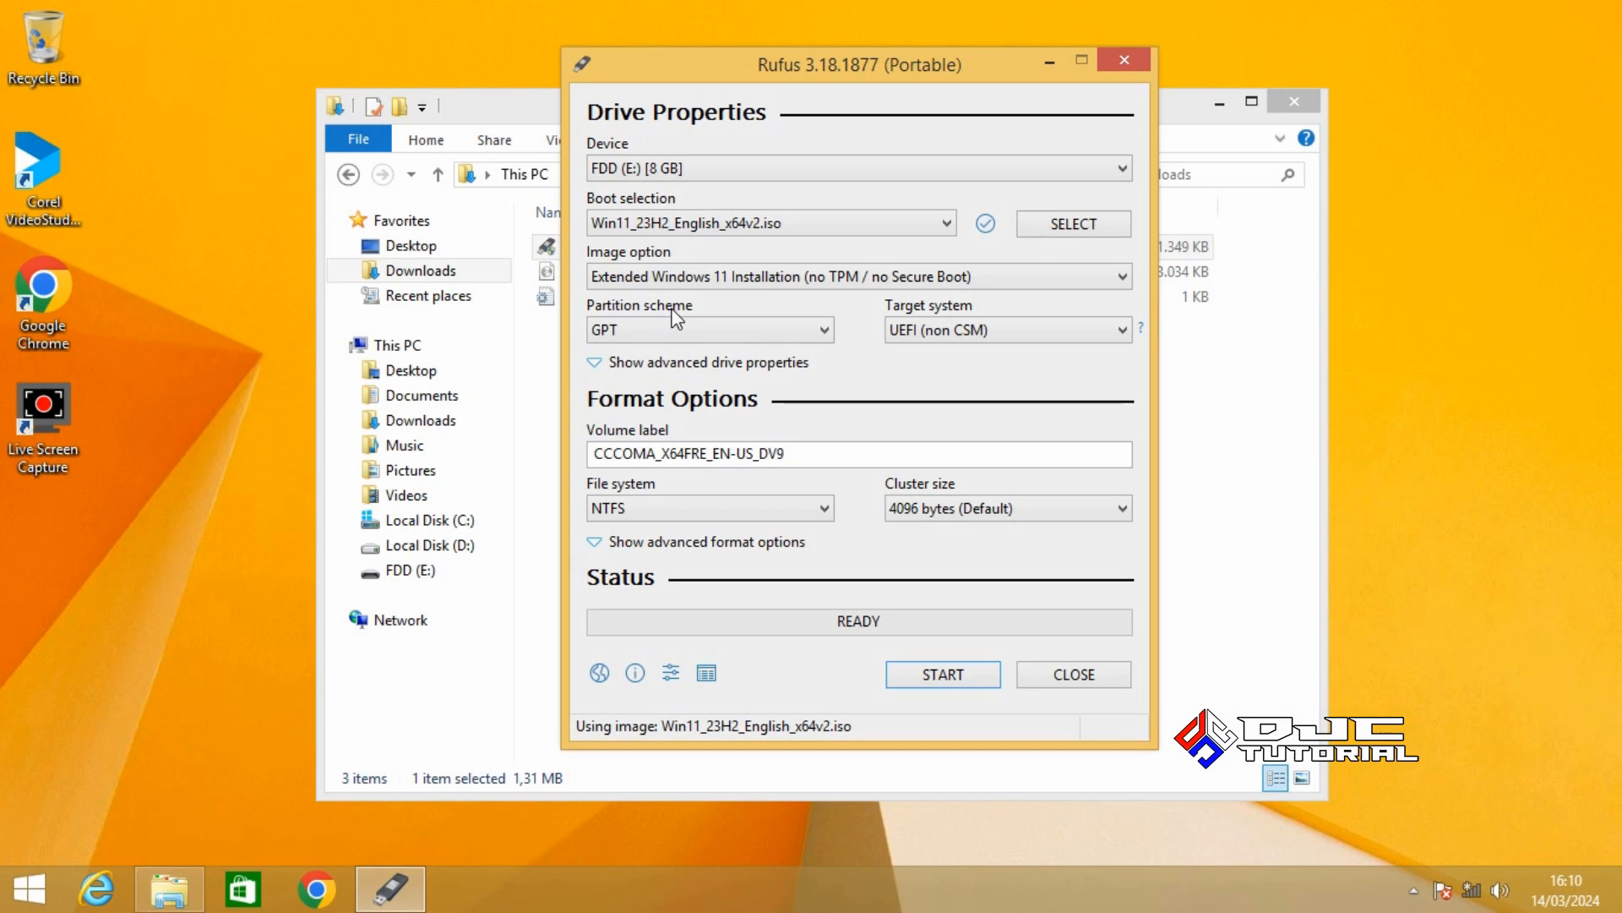
# Check the partition style of Disk 0 in the volume properties shown by Disk Management, and close Computer Management
pyautogui.rightClick(441, 350)
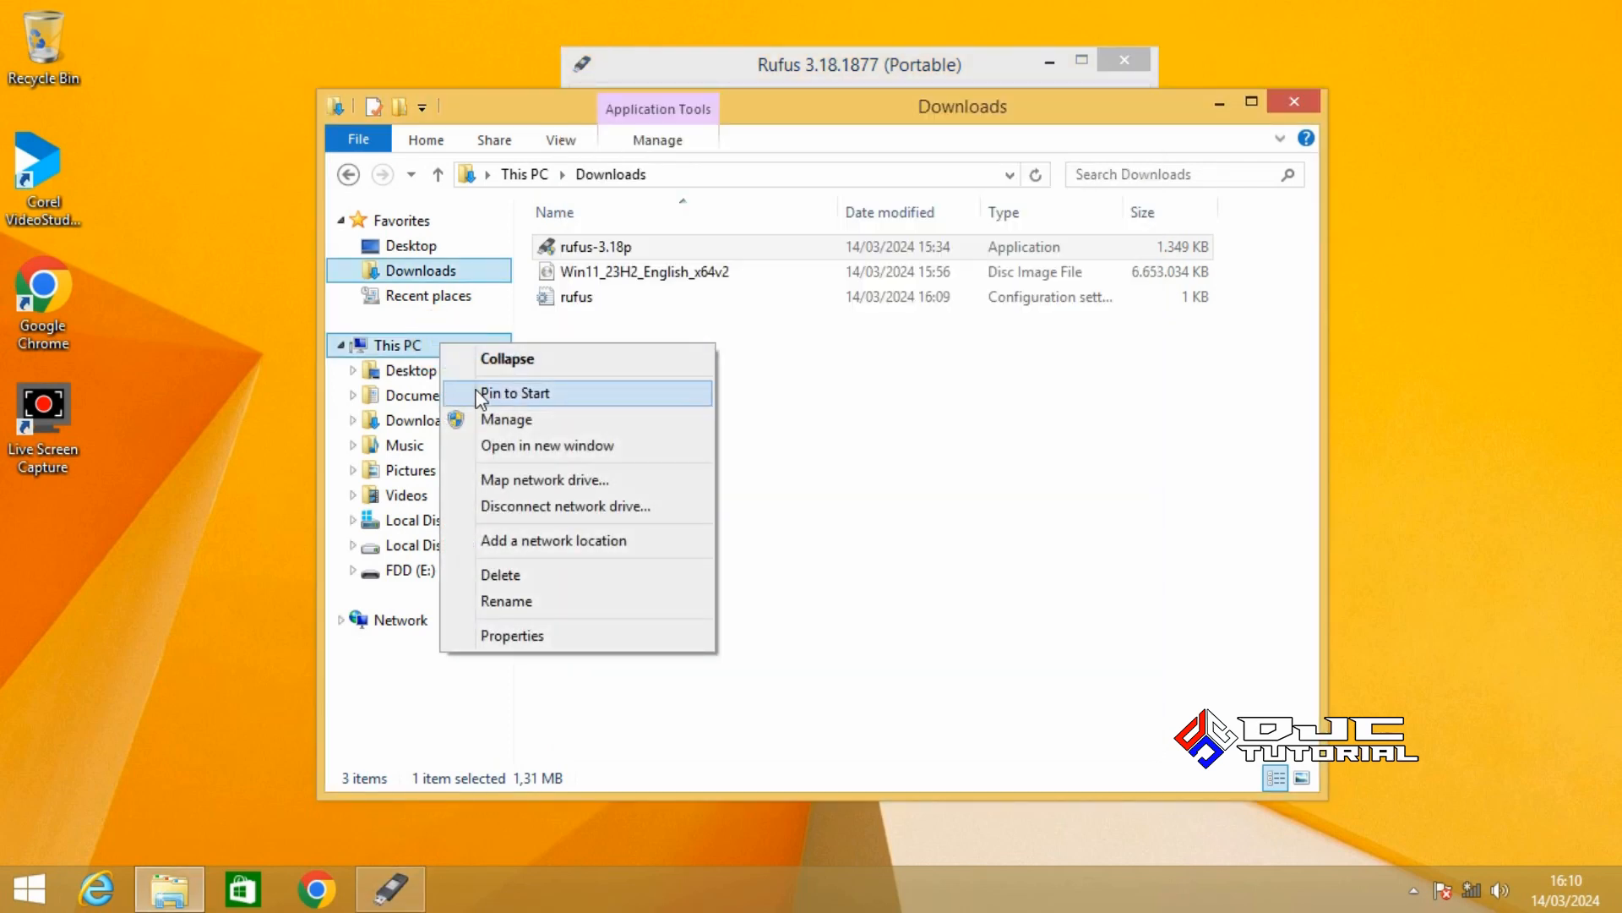
pyautogui.click(503, 419)
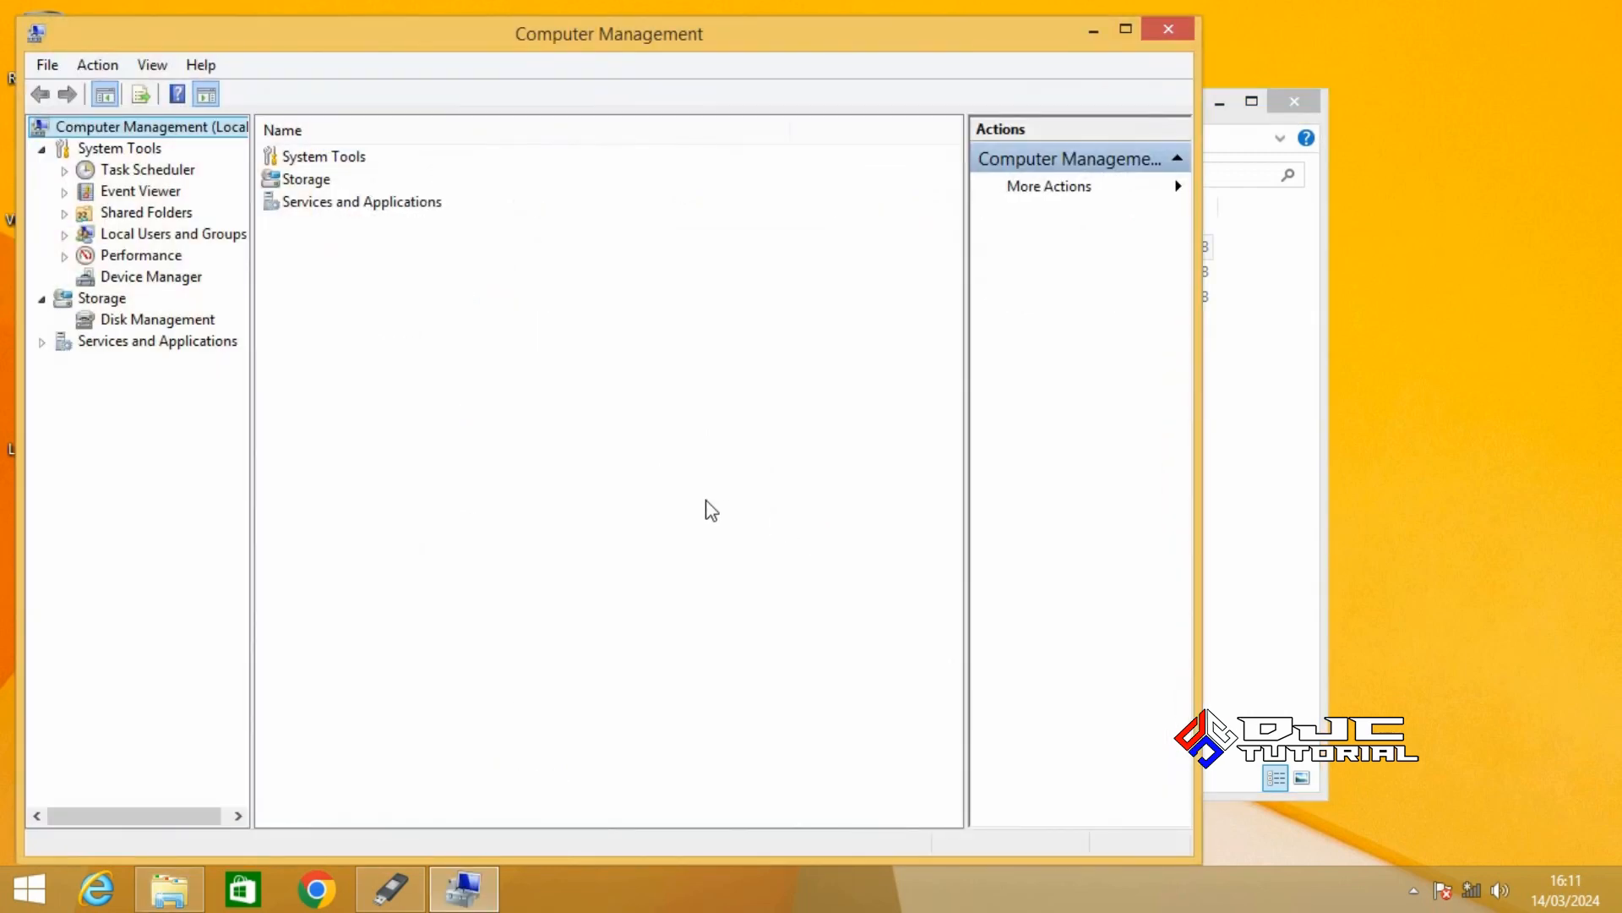
pyautogui.click(196, 328)
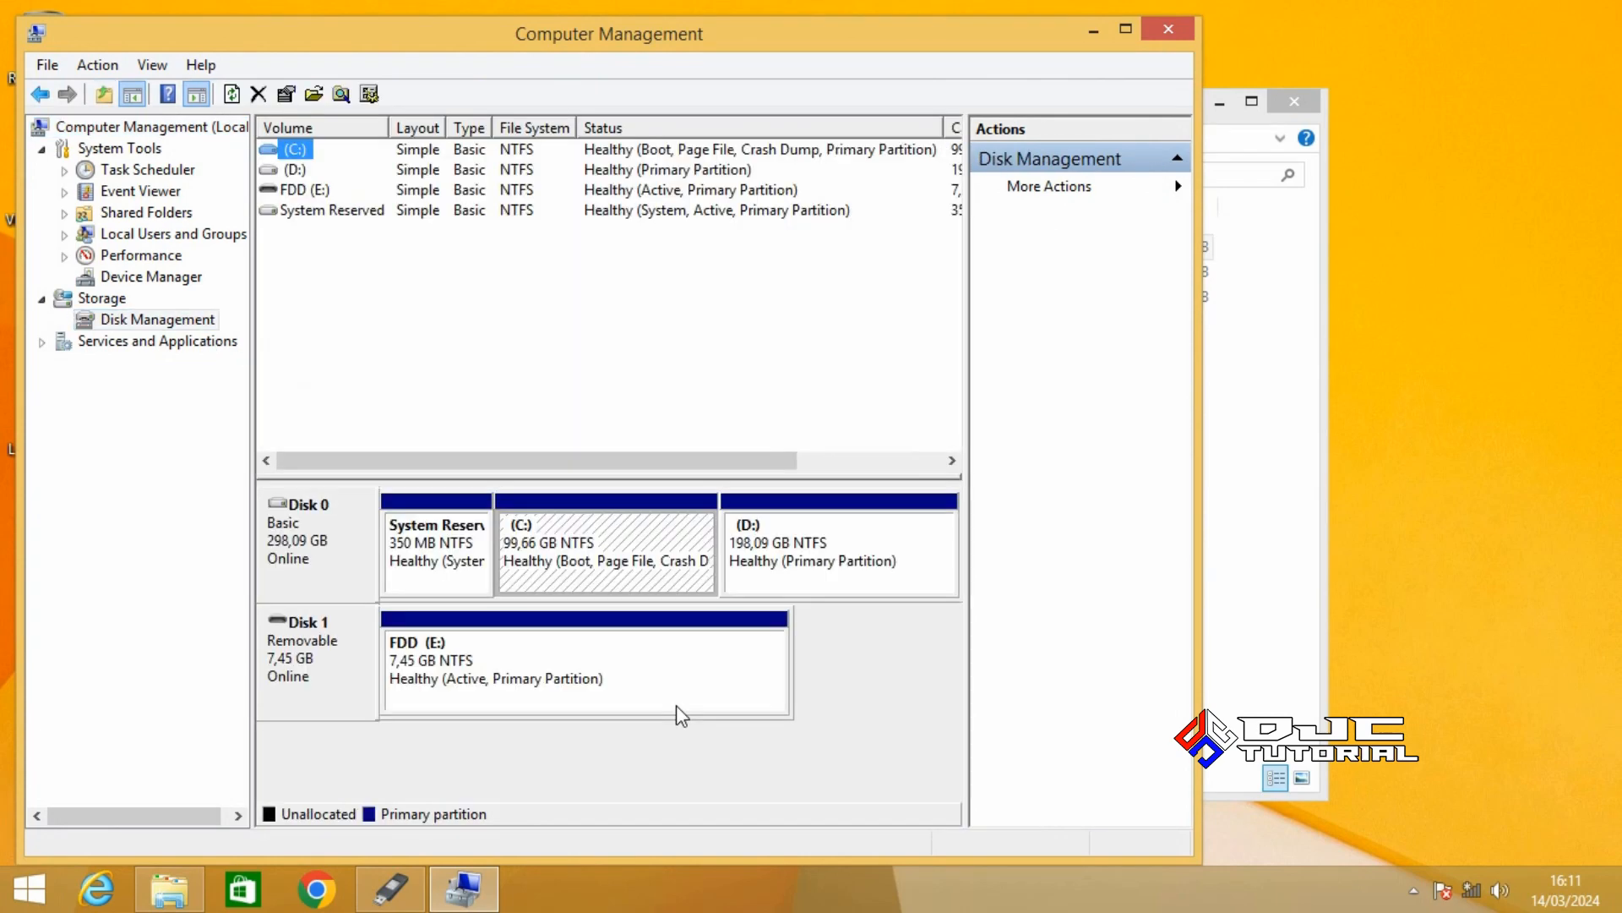
pyautogui.click(342, 550)
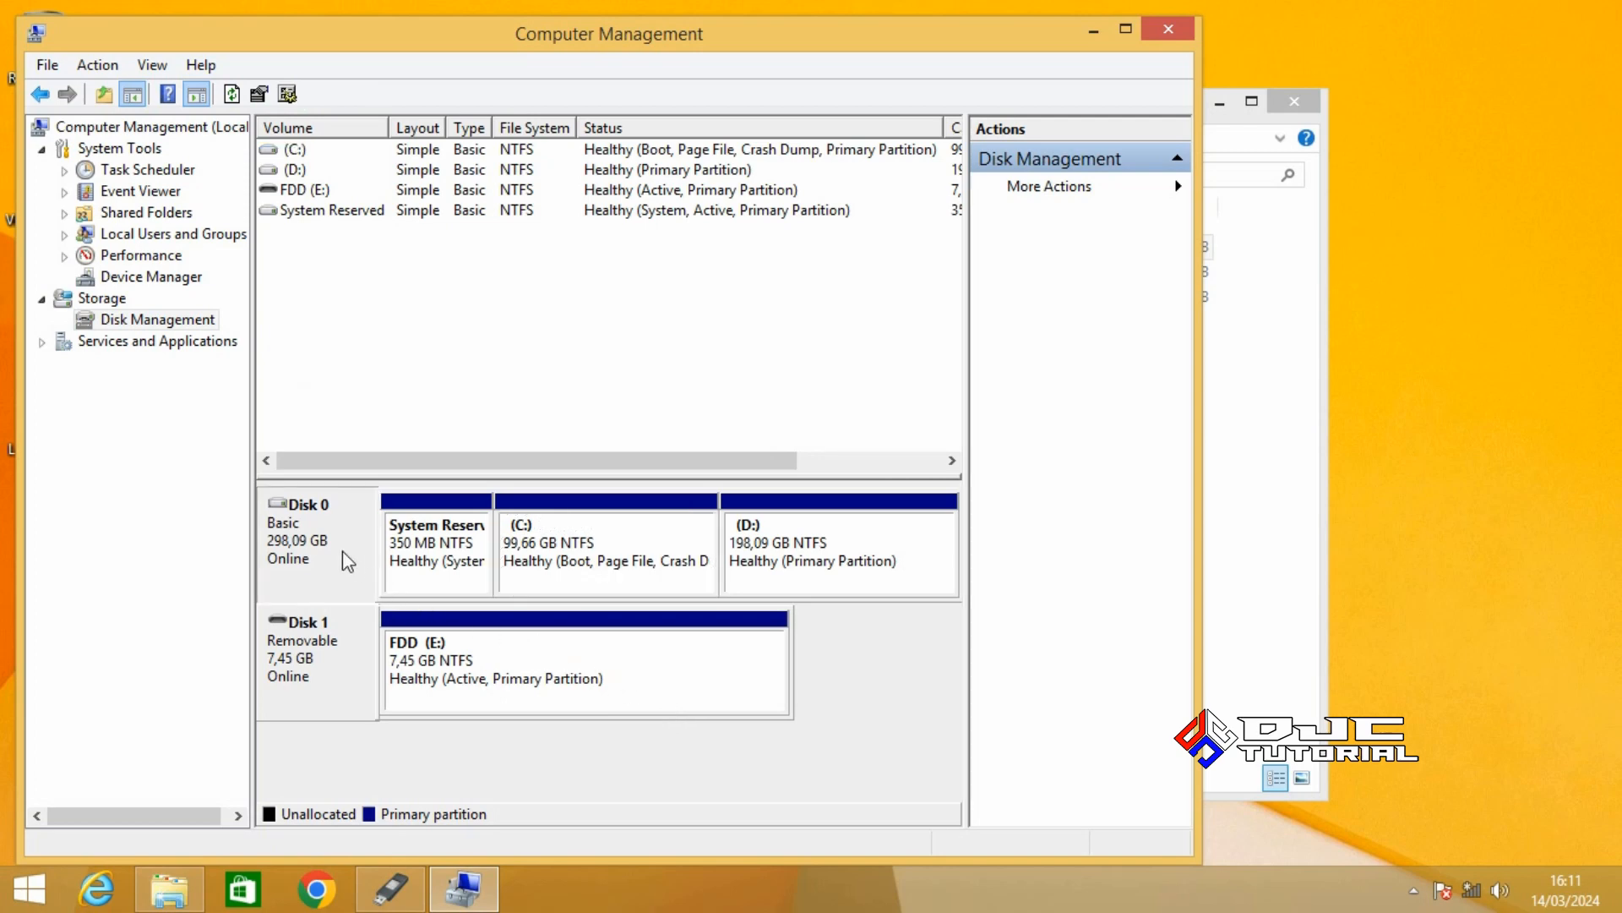
pyautogui.rightClick(343, 550)
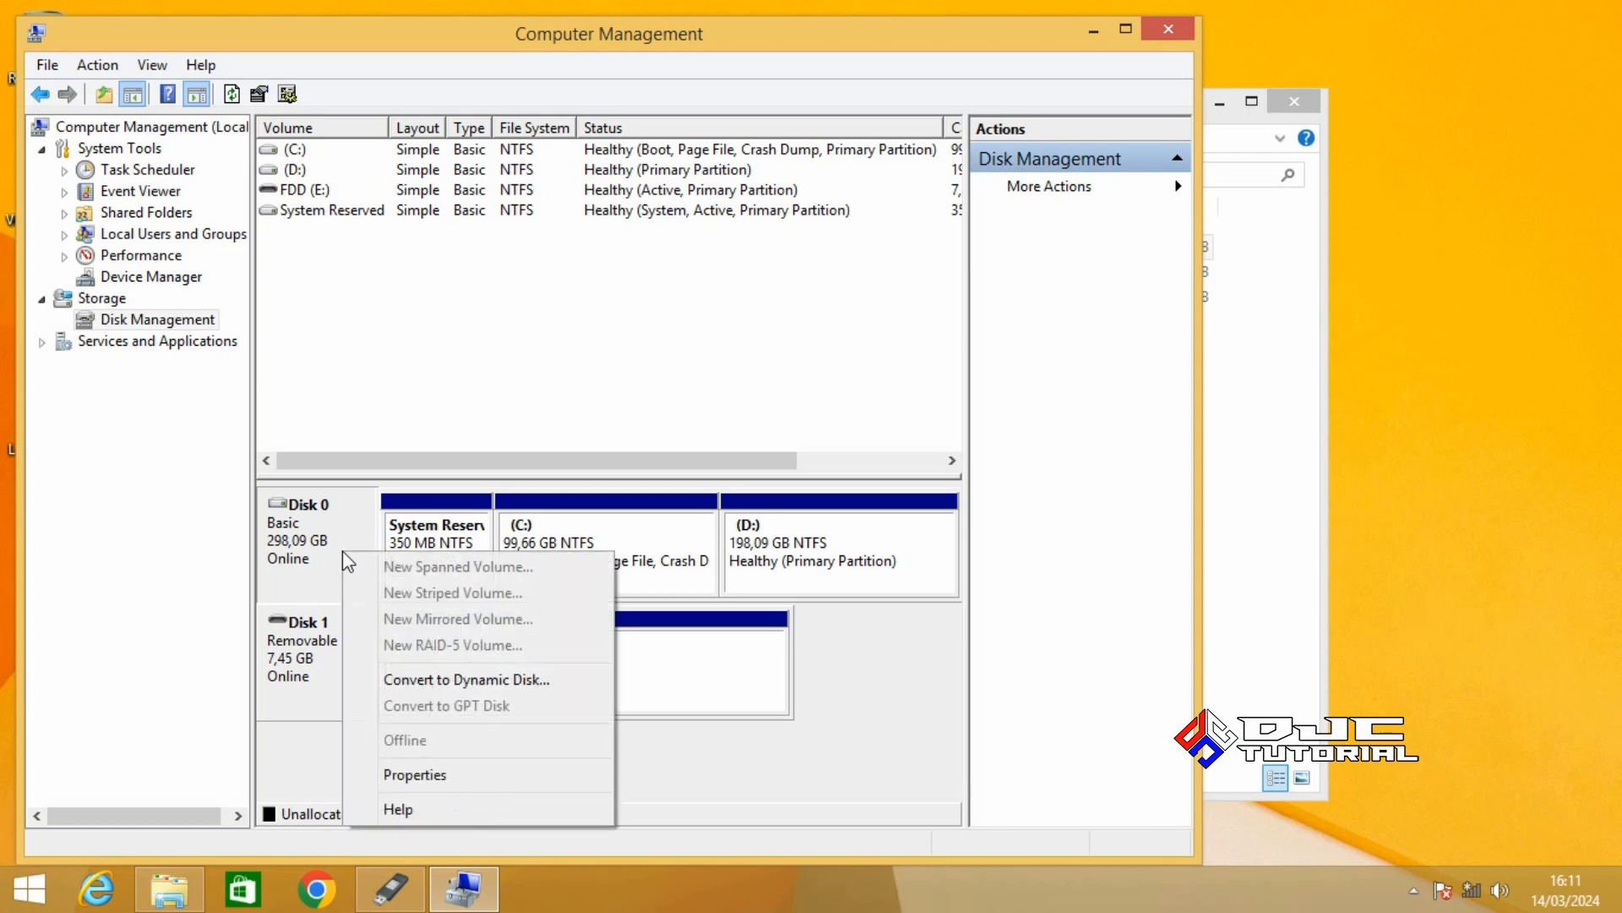
pyautogui.click(449, 777)
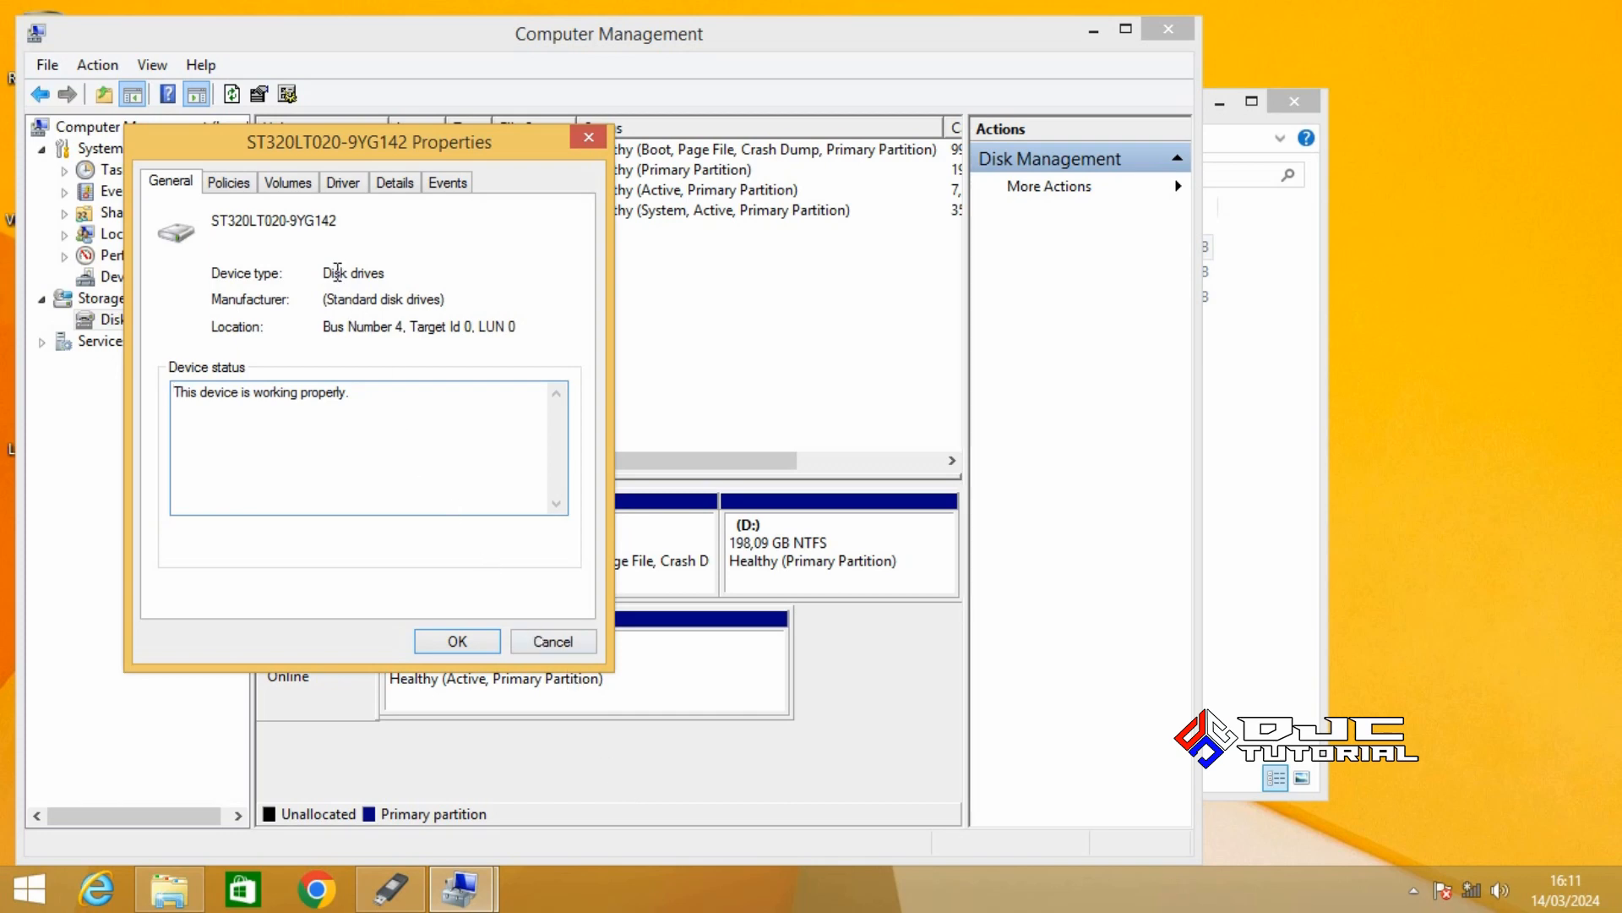
pyautogui.click(295, 183)
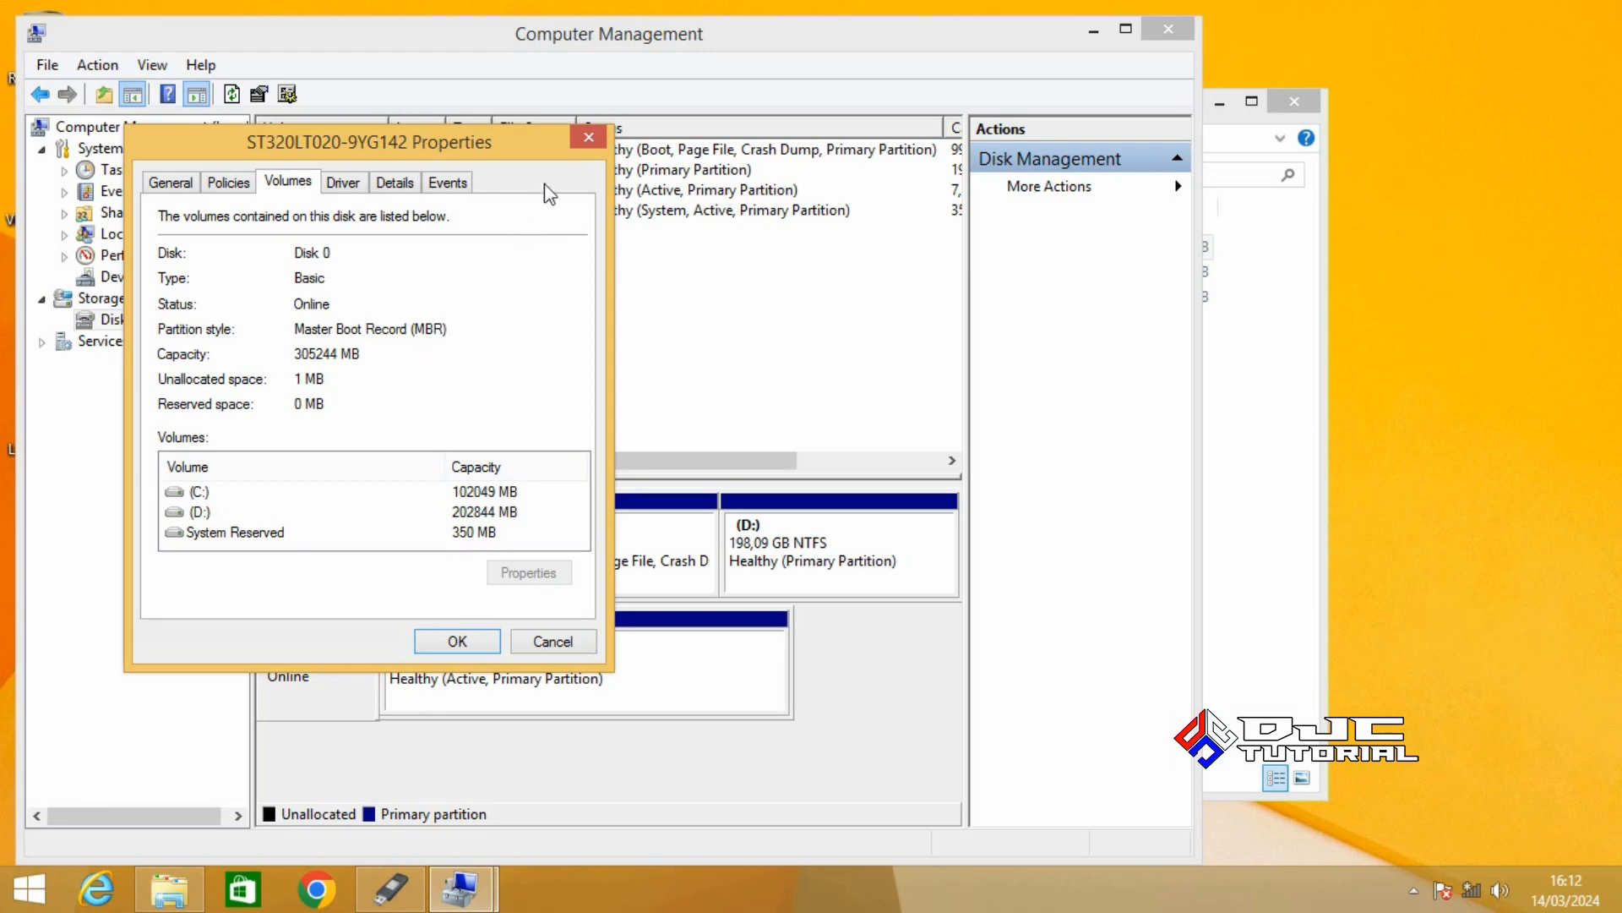
pyautogui.click(589, 139)
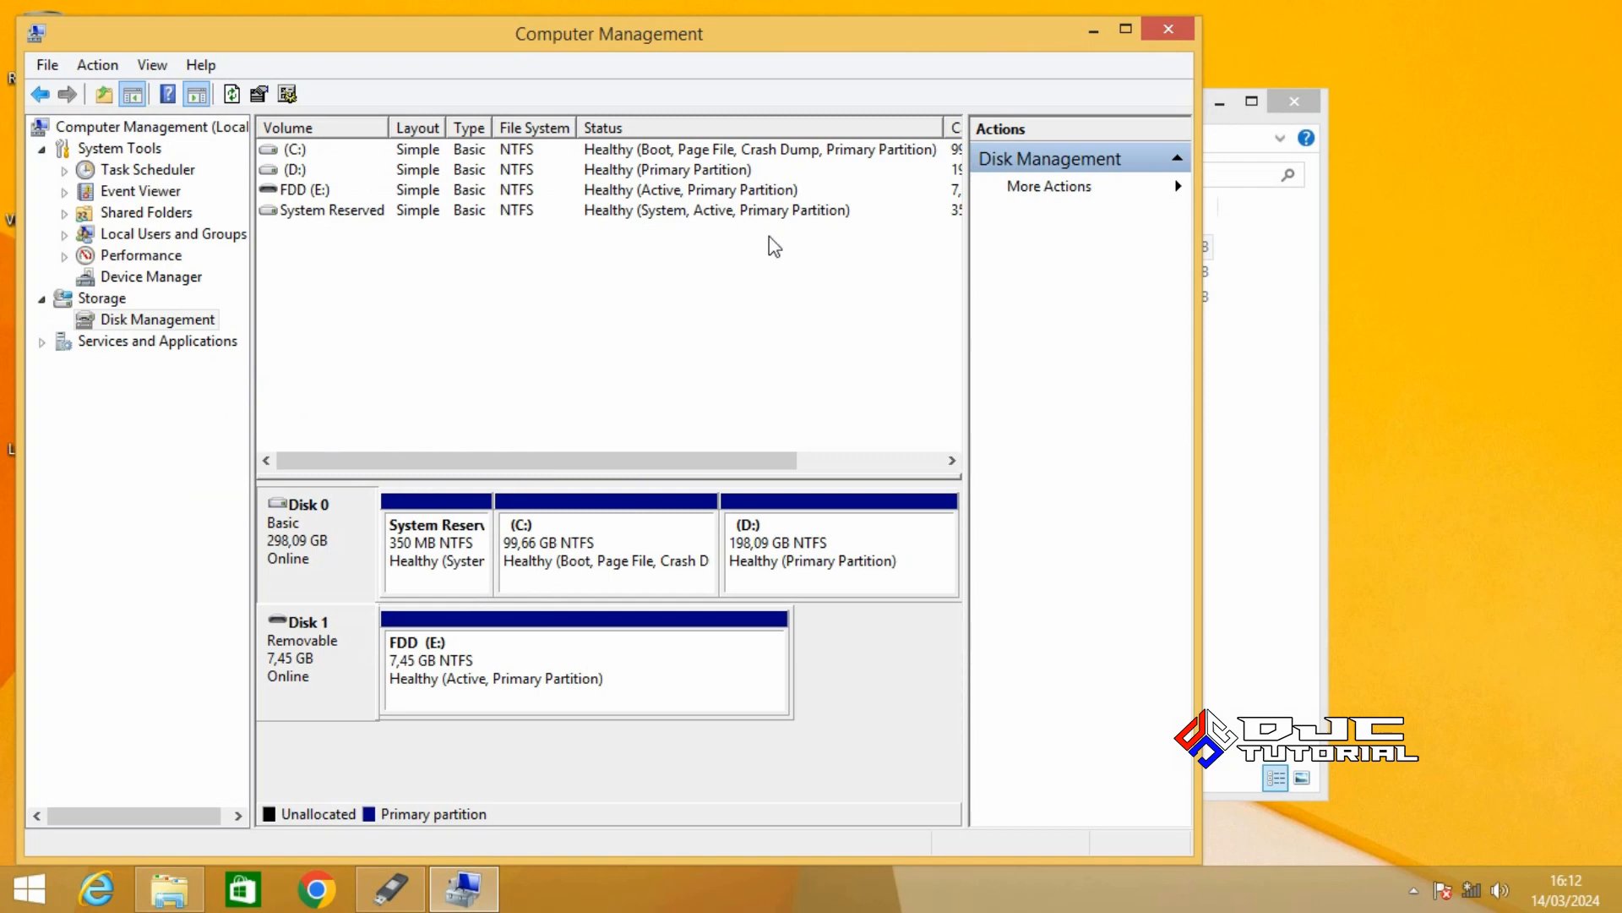
pyautogui.click(1168, 31)
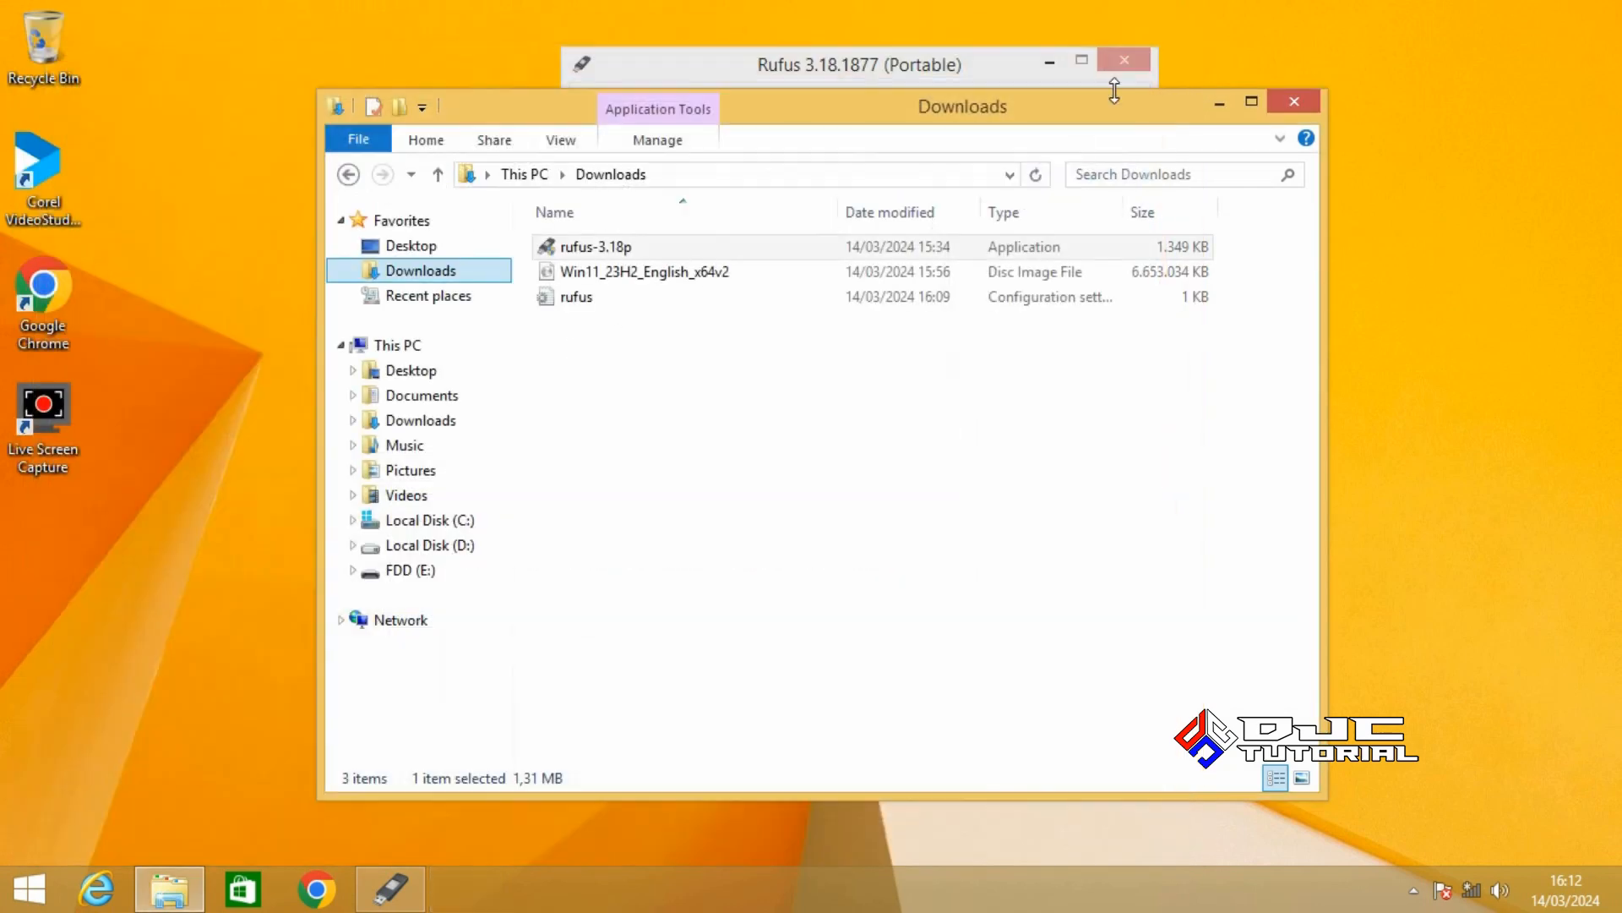
# Set the partition scheme to MBR in Rufus, write the Windows 11 image to the flash drive accepting its data erasure, and close Rufus
pyautogui.click(836, 64)
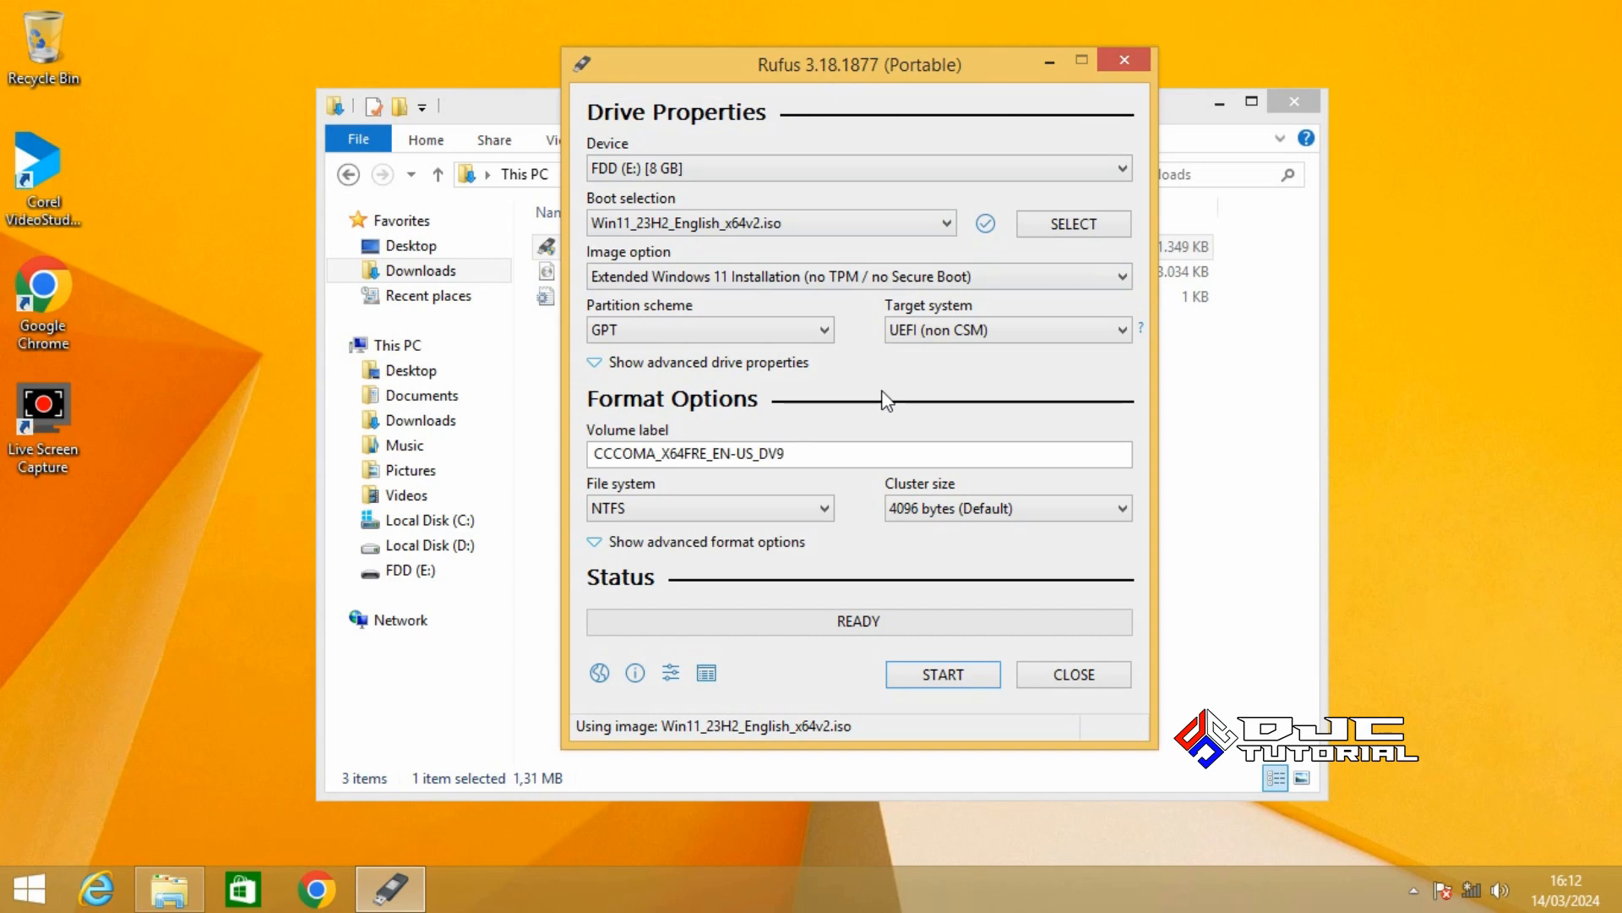
pyautogui.click(769, 330)
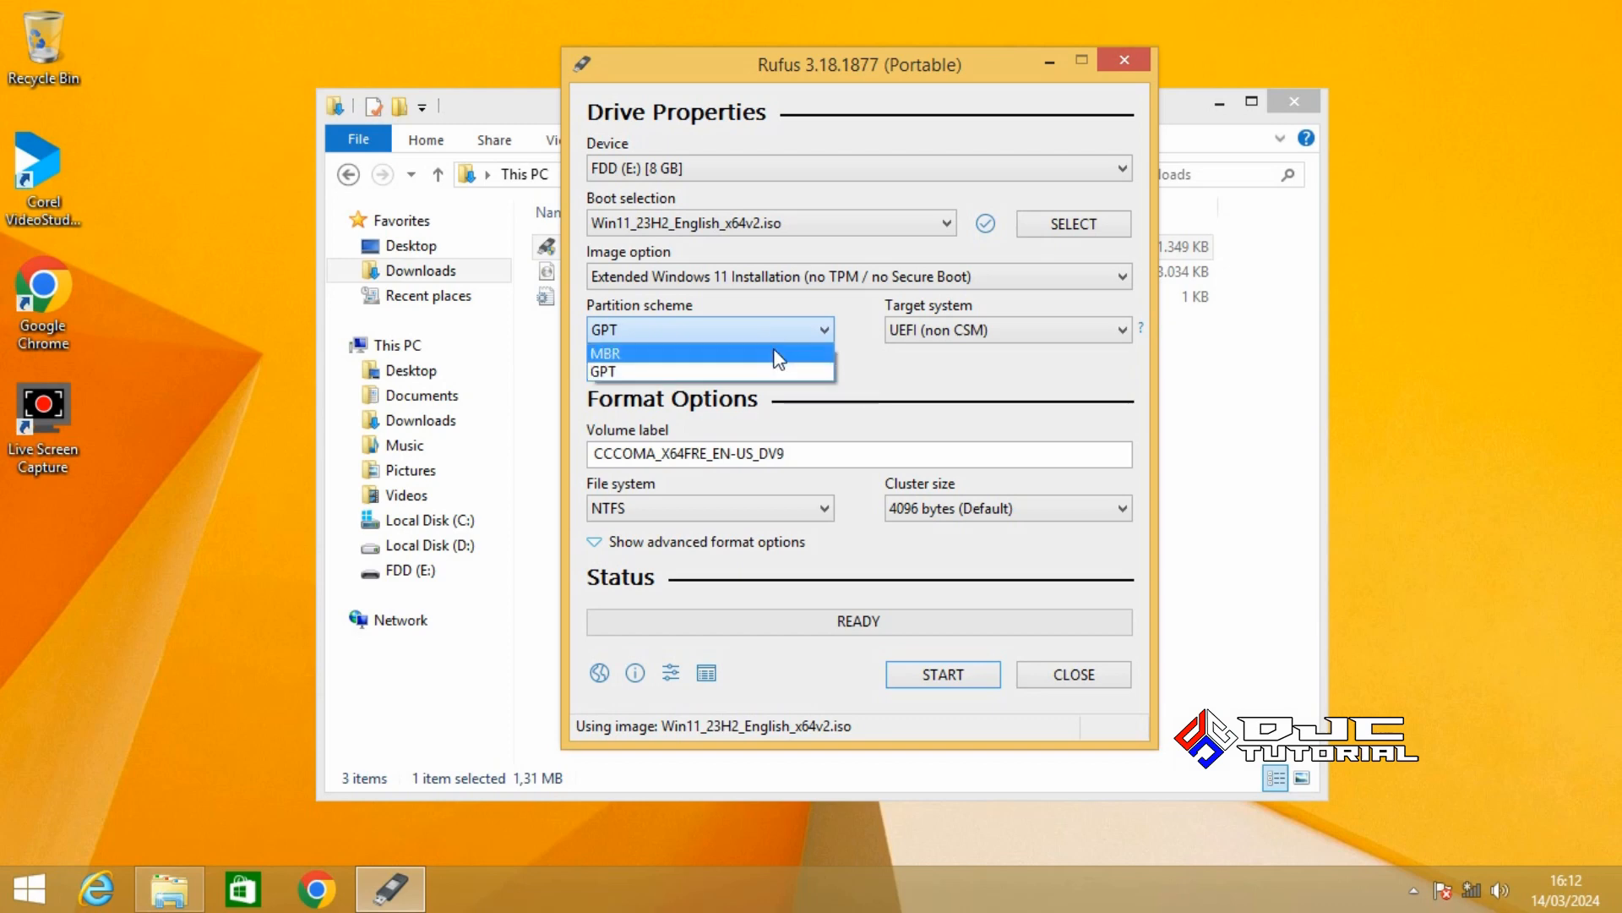
pyautogui.click(779, 353)
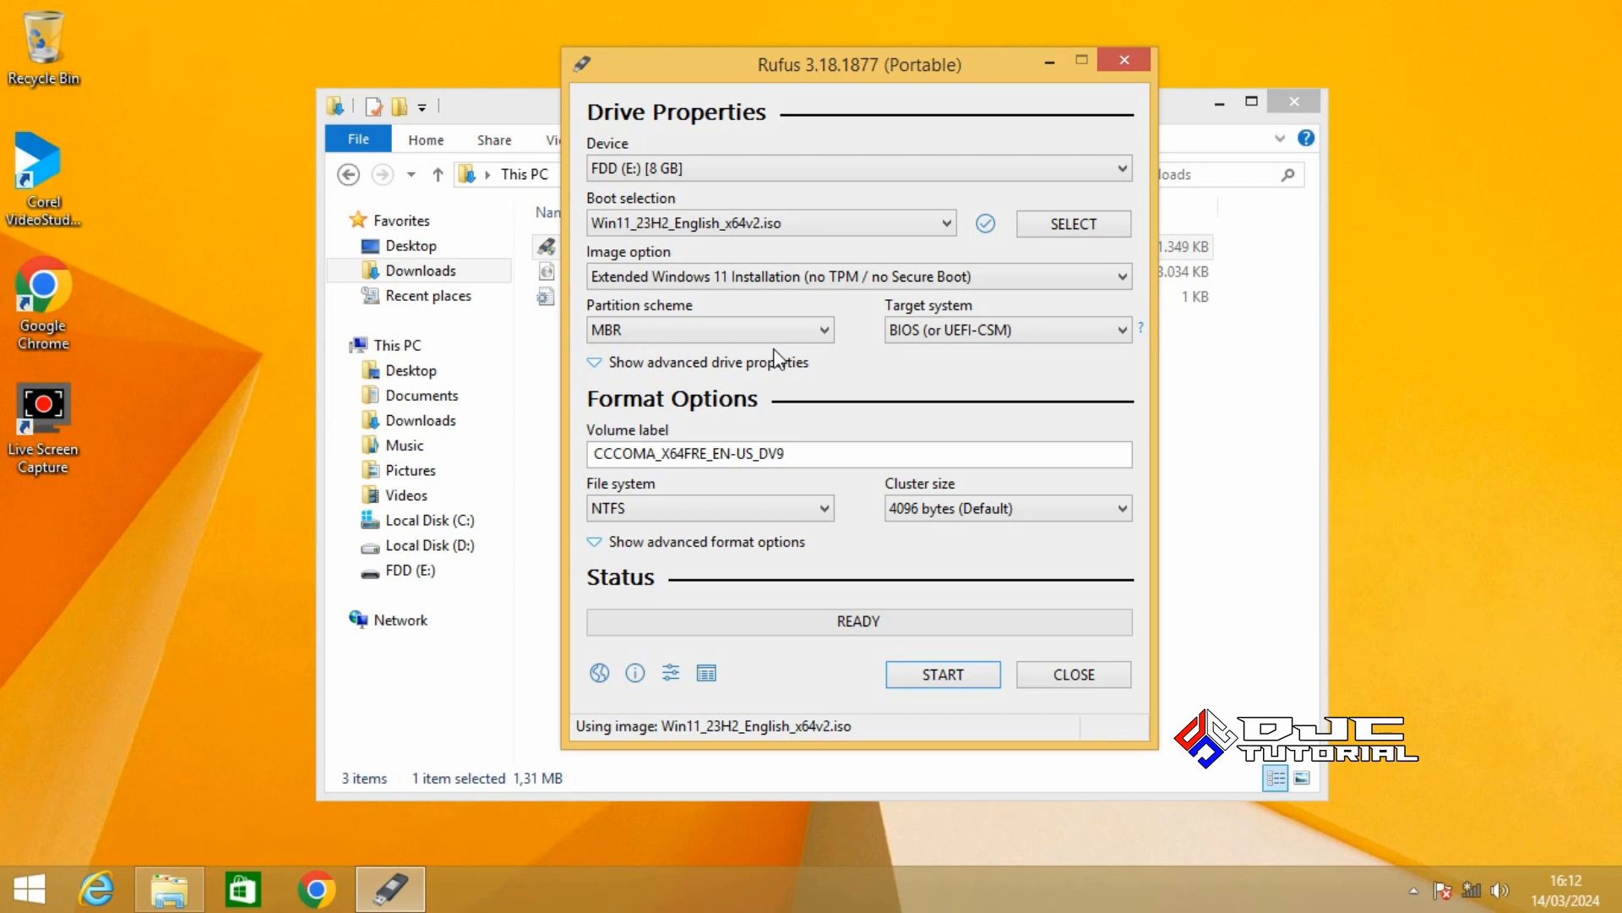
pyautogui.click(957, 673)
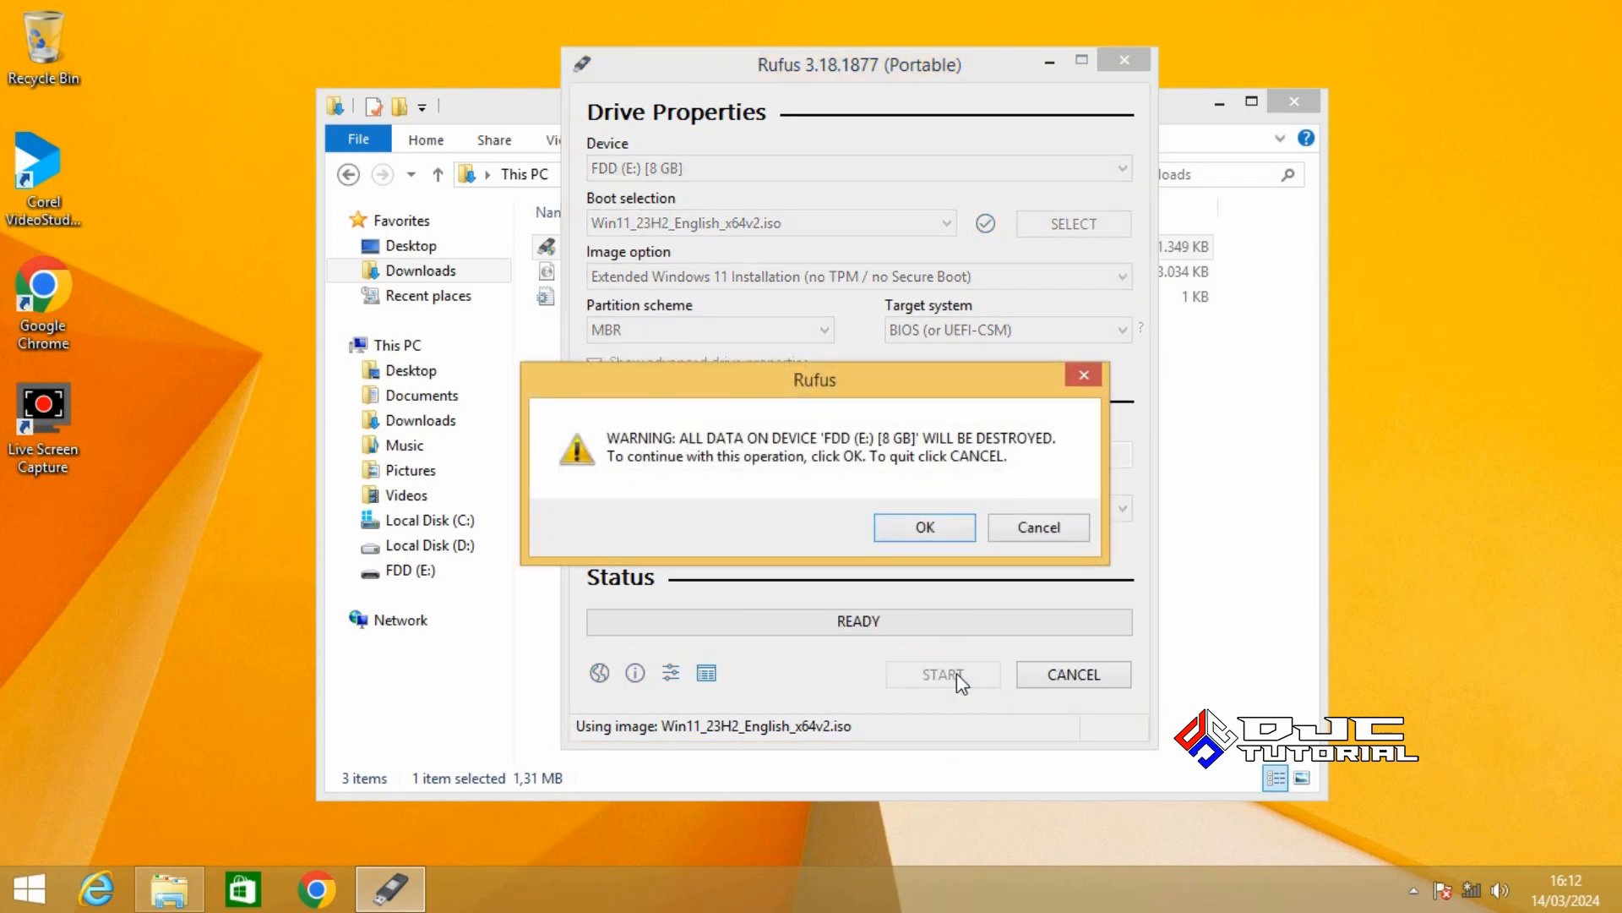
pyautogui.click(942, 529)
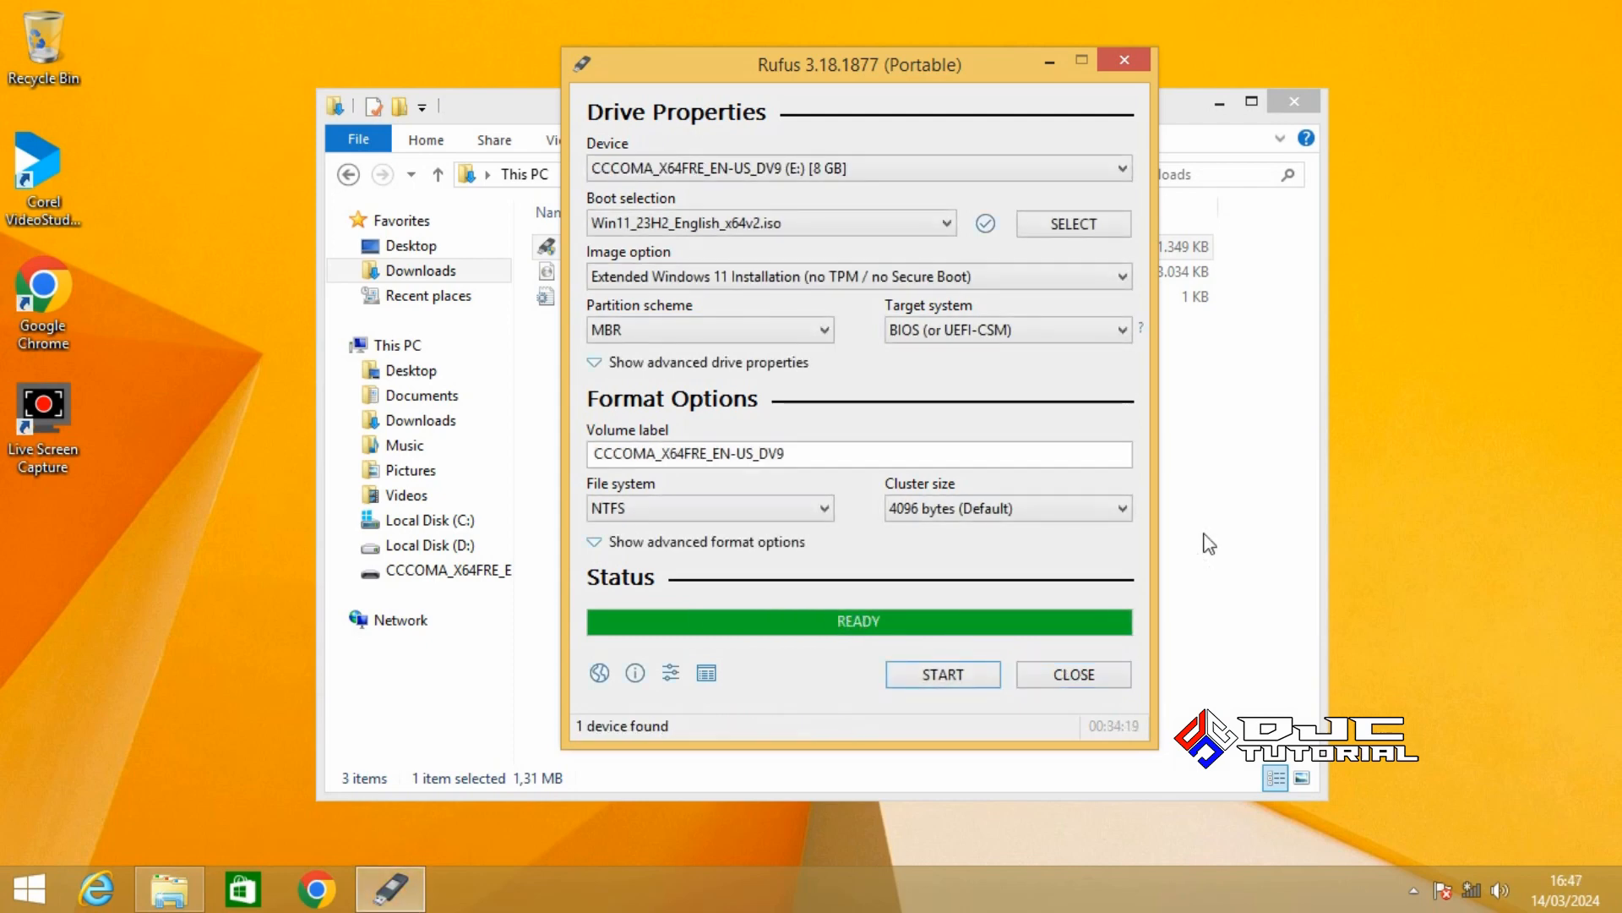
pyautogui.click(1118, 668)
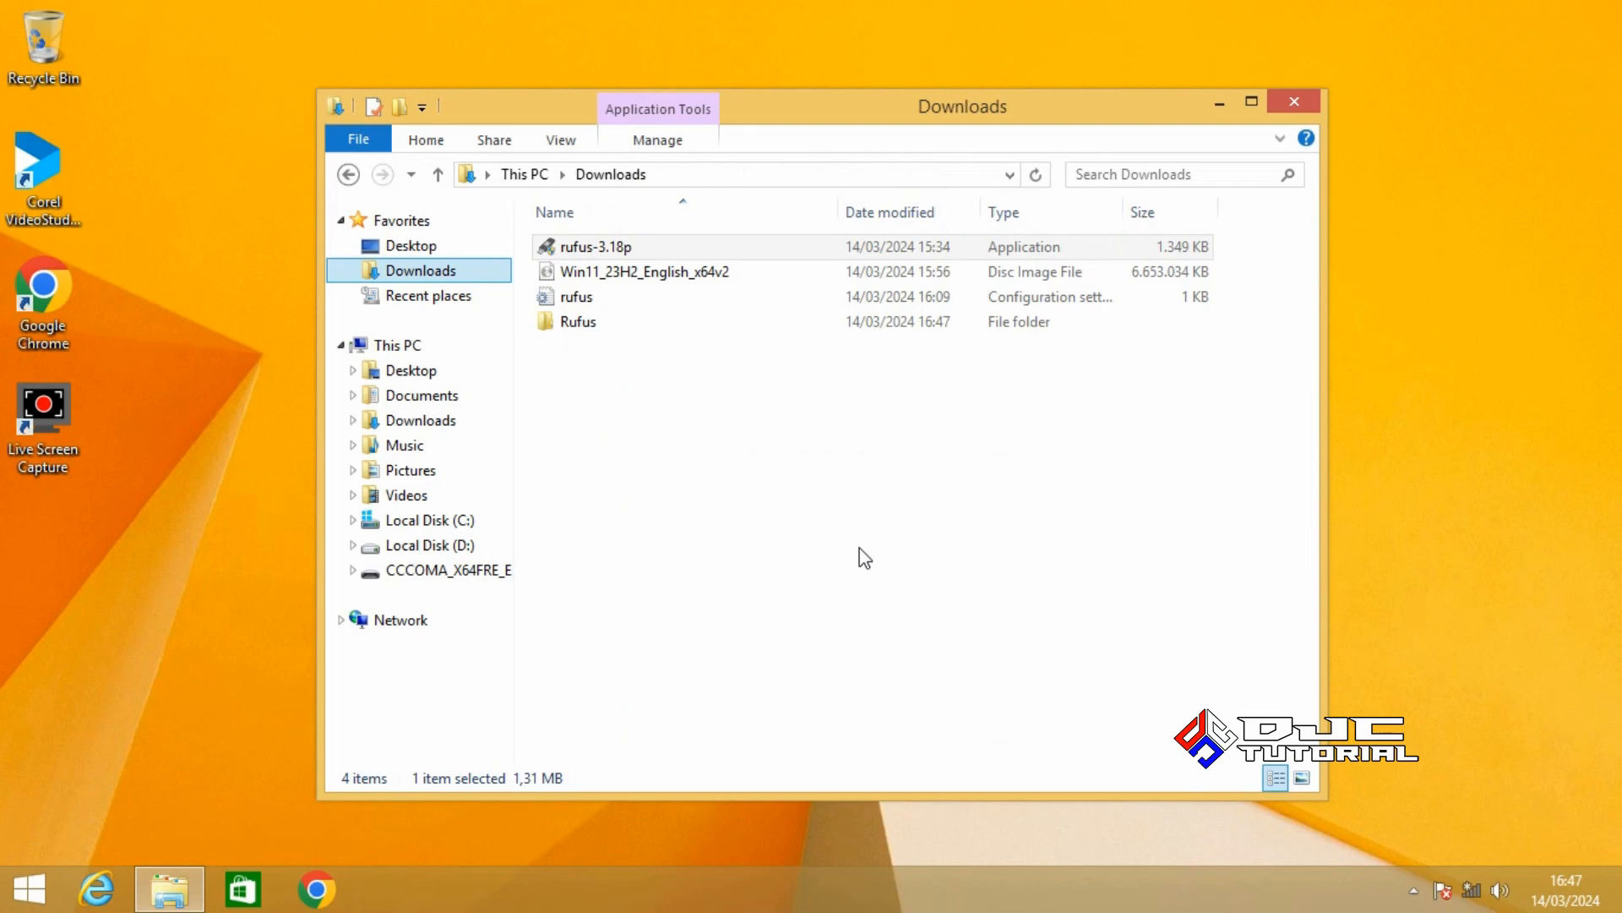
# View the files on the CCCOMA_X64FRE_EN-US_DV9 (E:) drive and safely eject the Cruzer Blade flash drive
pyautogui.click(496, 574)
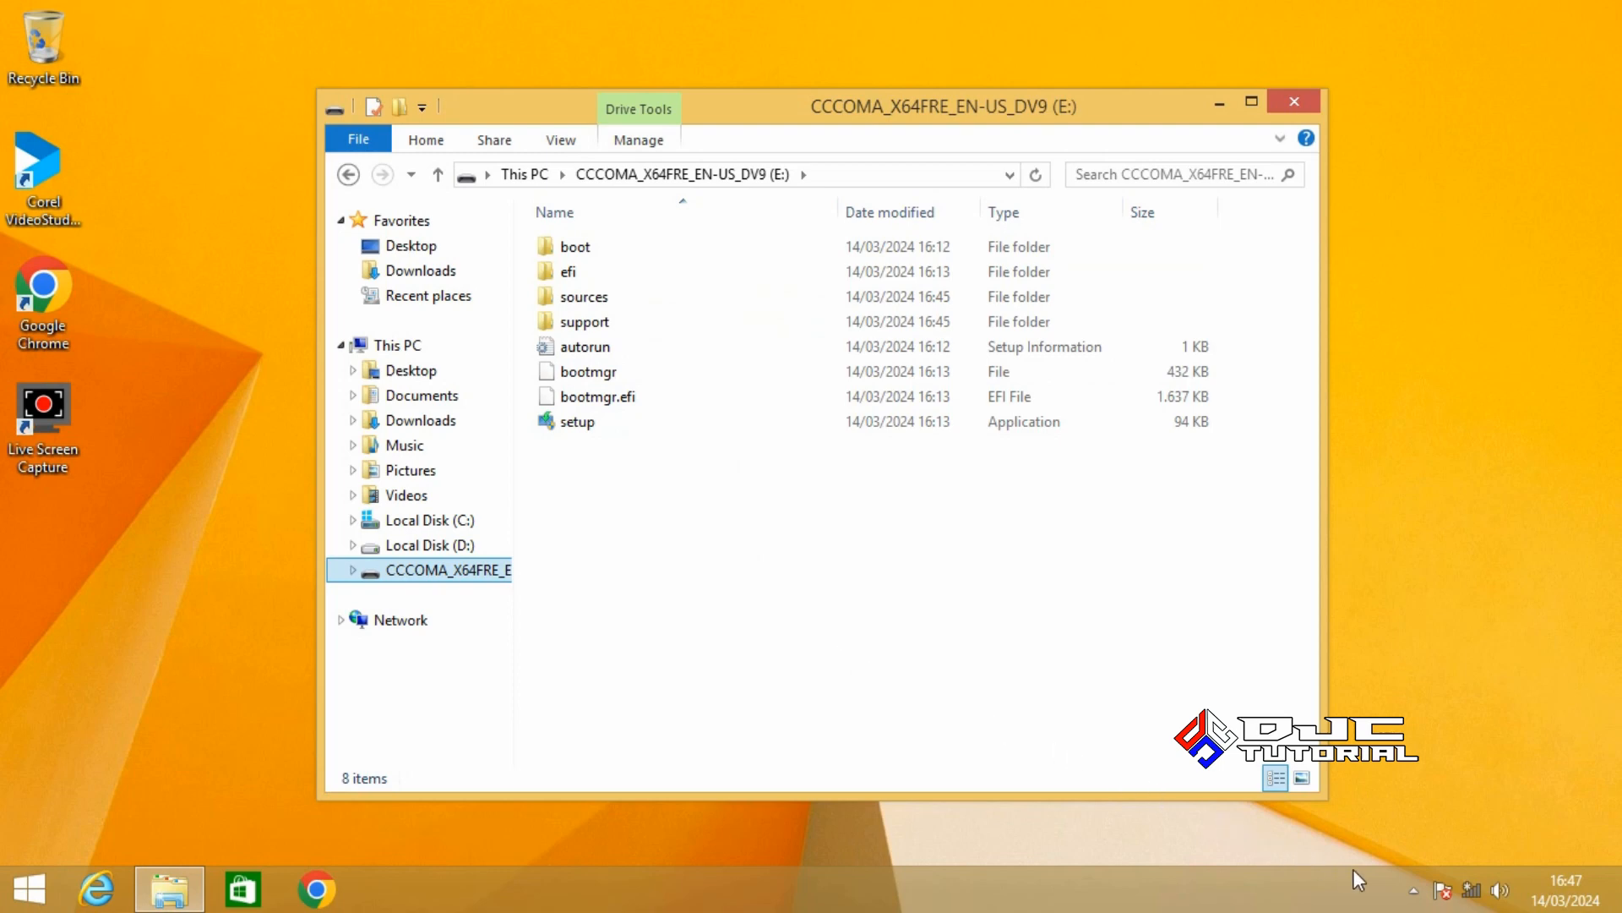
pyautogui.click(1413, 890)
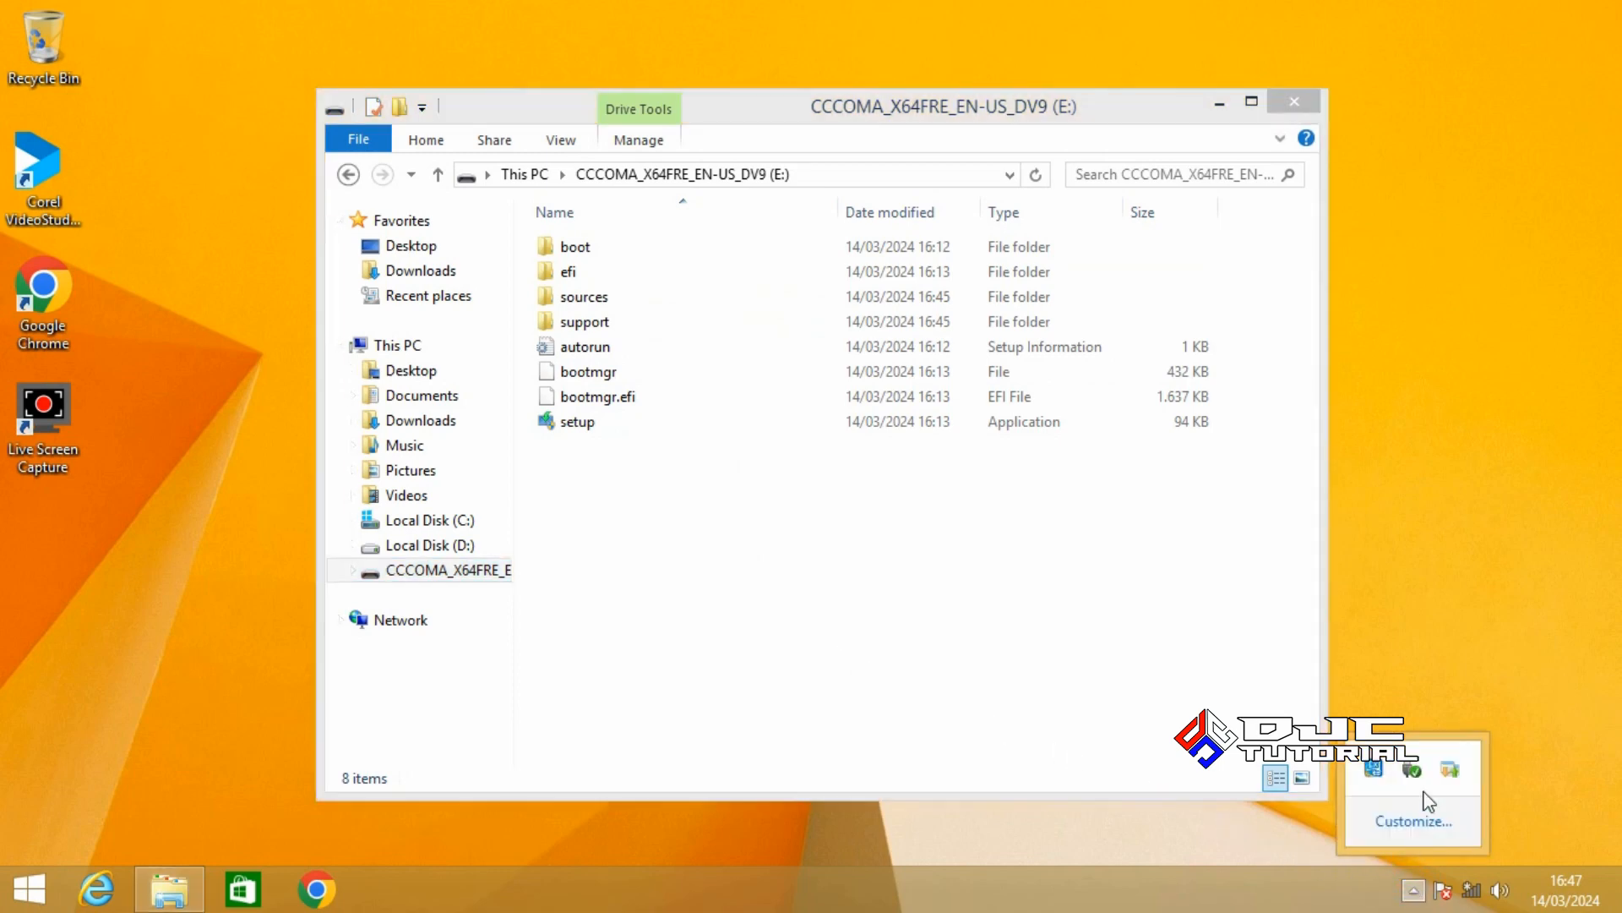
pyautogui.click(1413, 768)
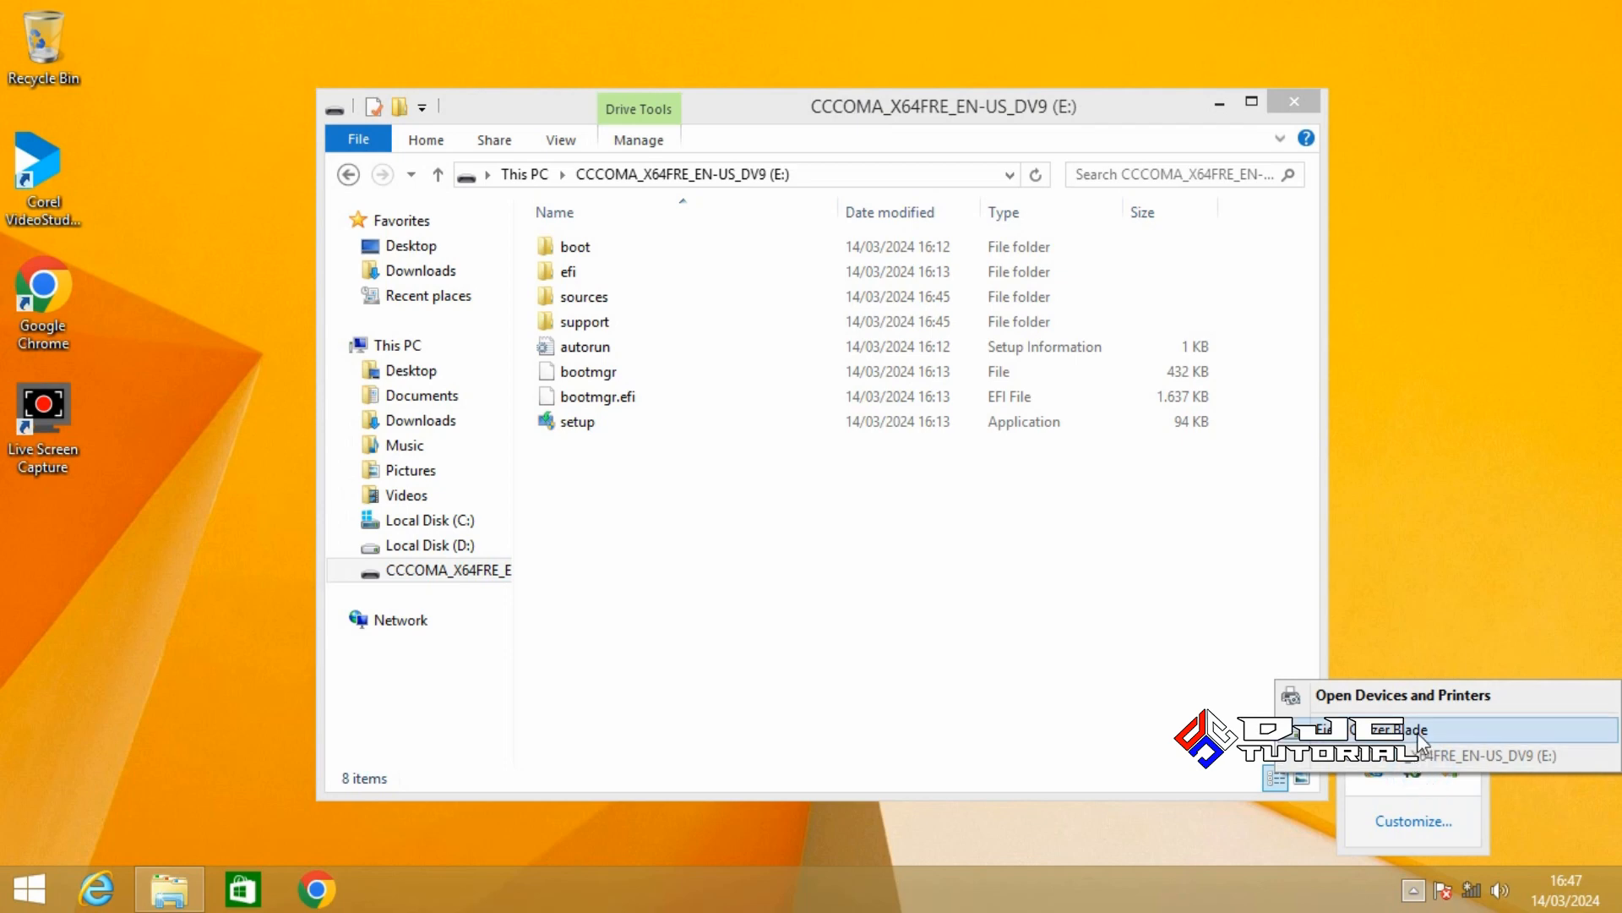
pyautogui.click(1418, 732)
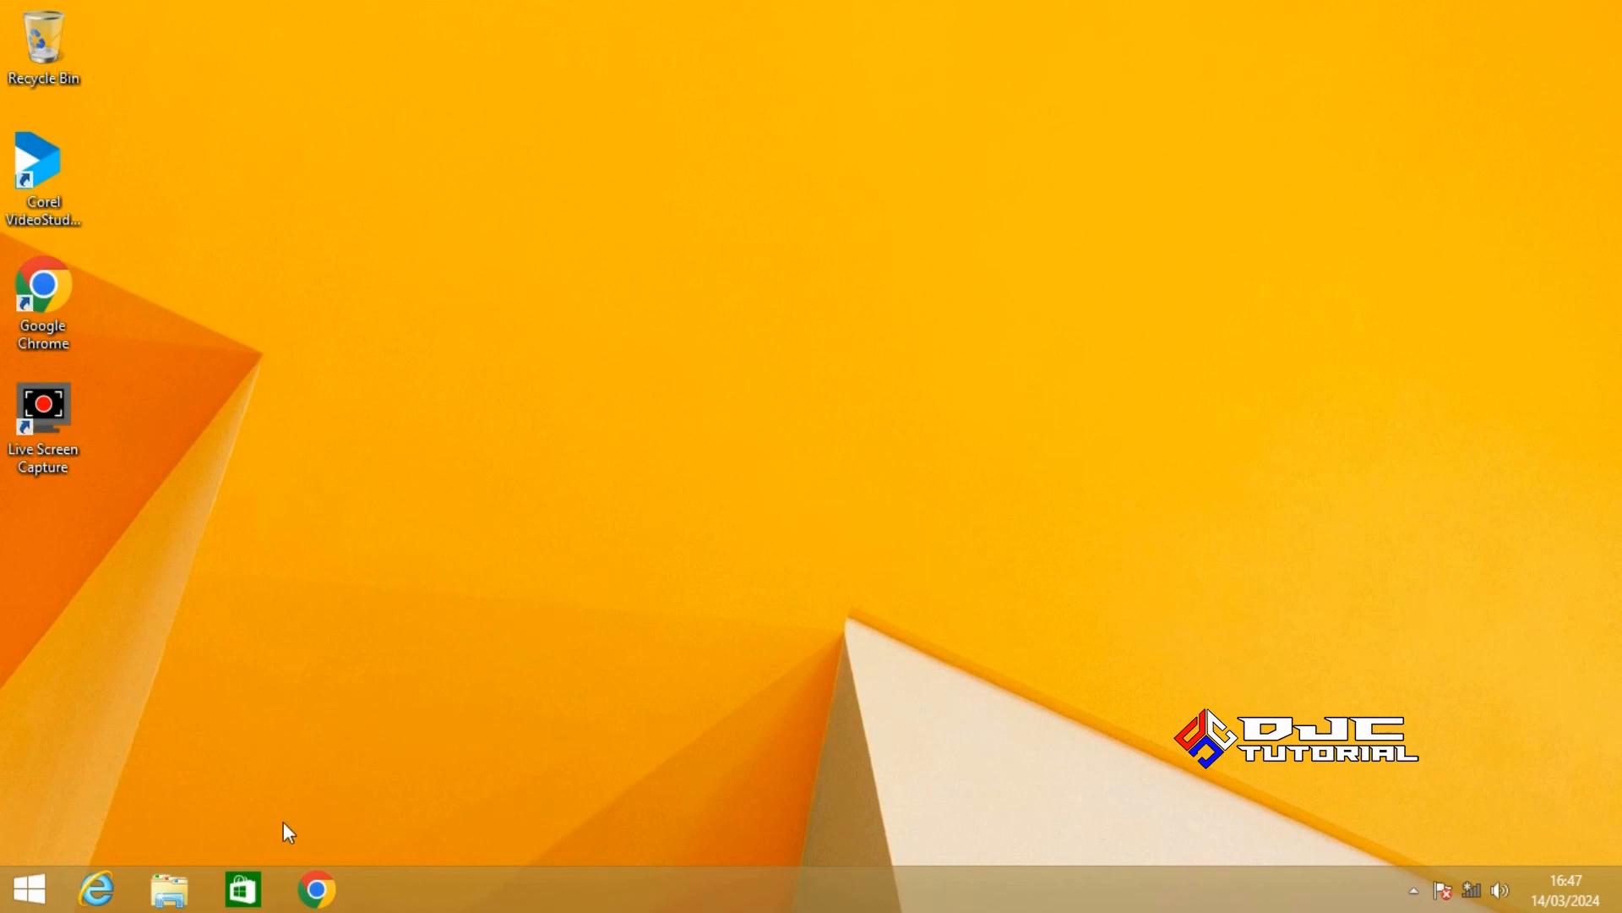
# Rename Local Disk (C:) as Windows with administrator permission, and close the File Explorer window
pyautogui.click(186, 884)
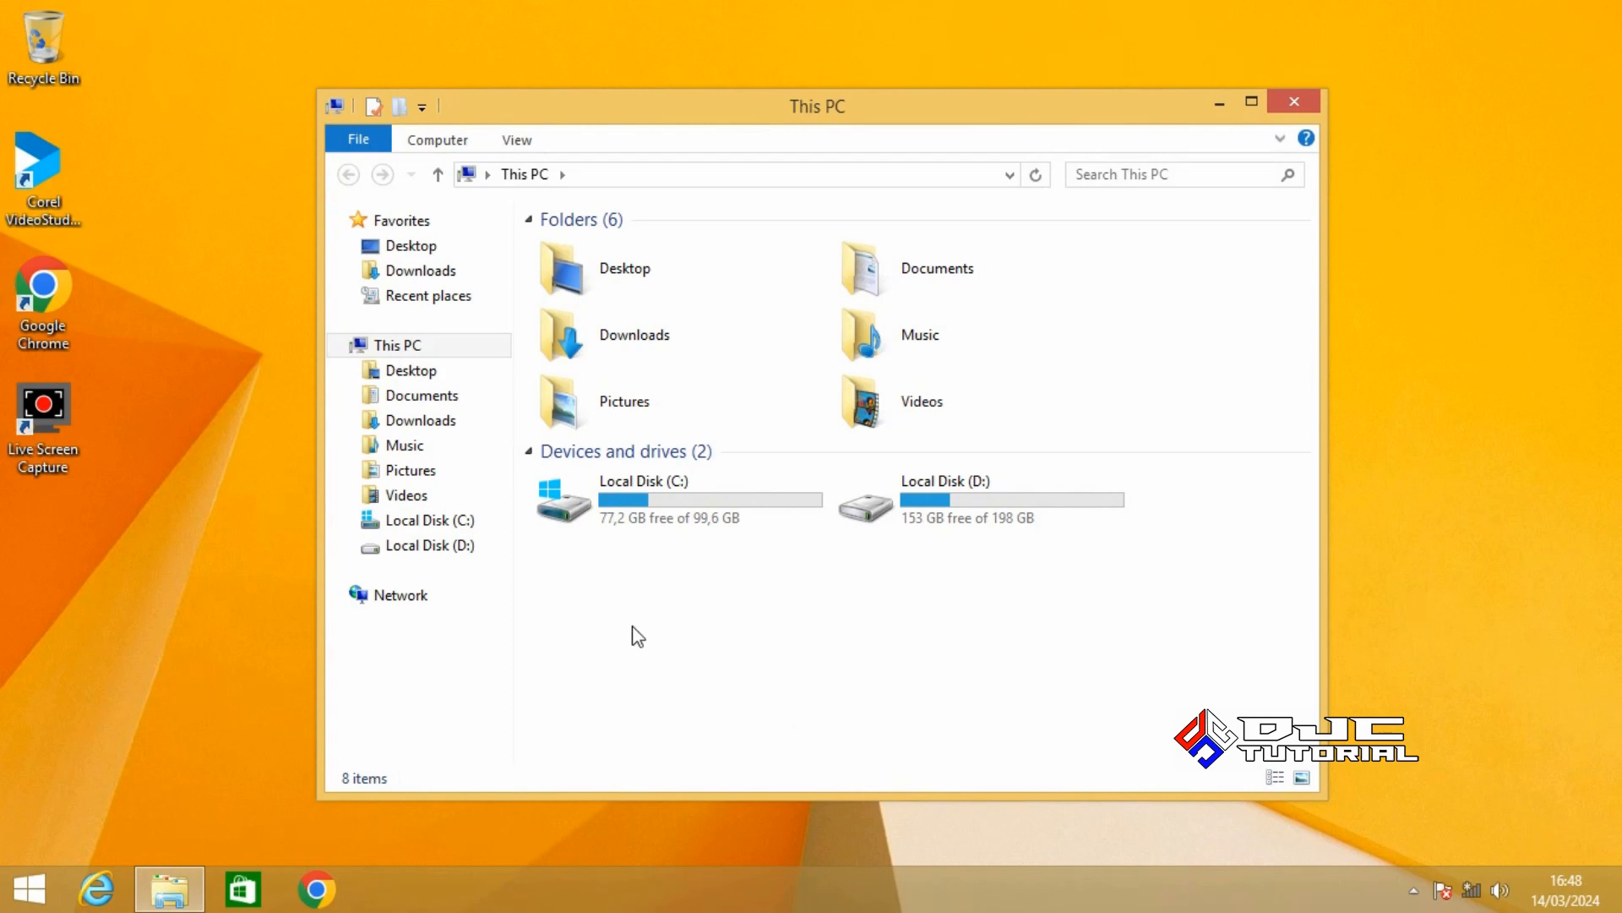
pyautogui.click(465, 525)
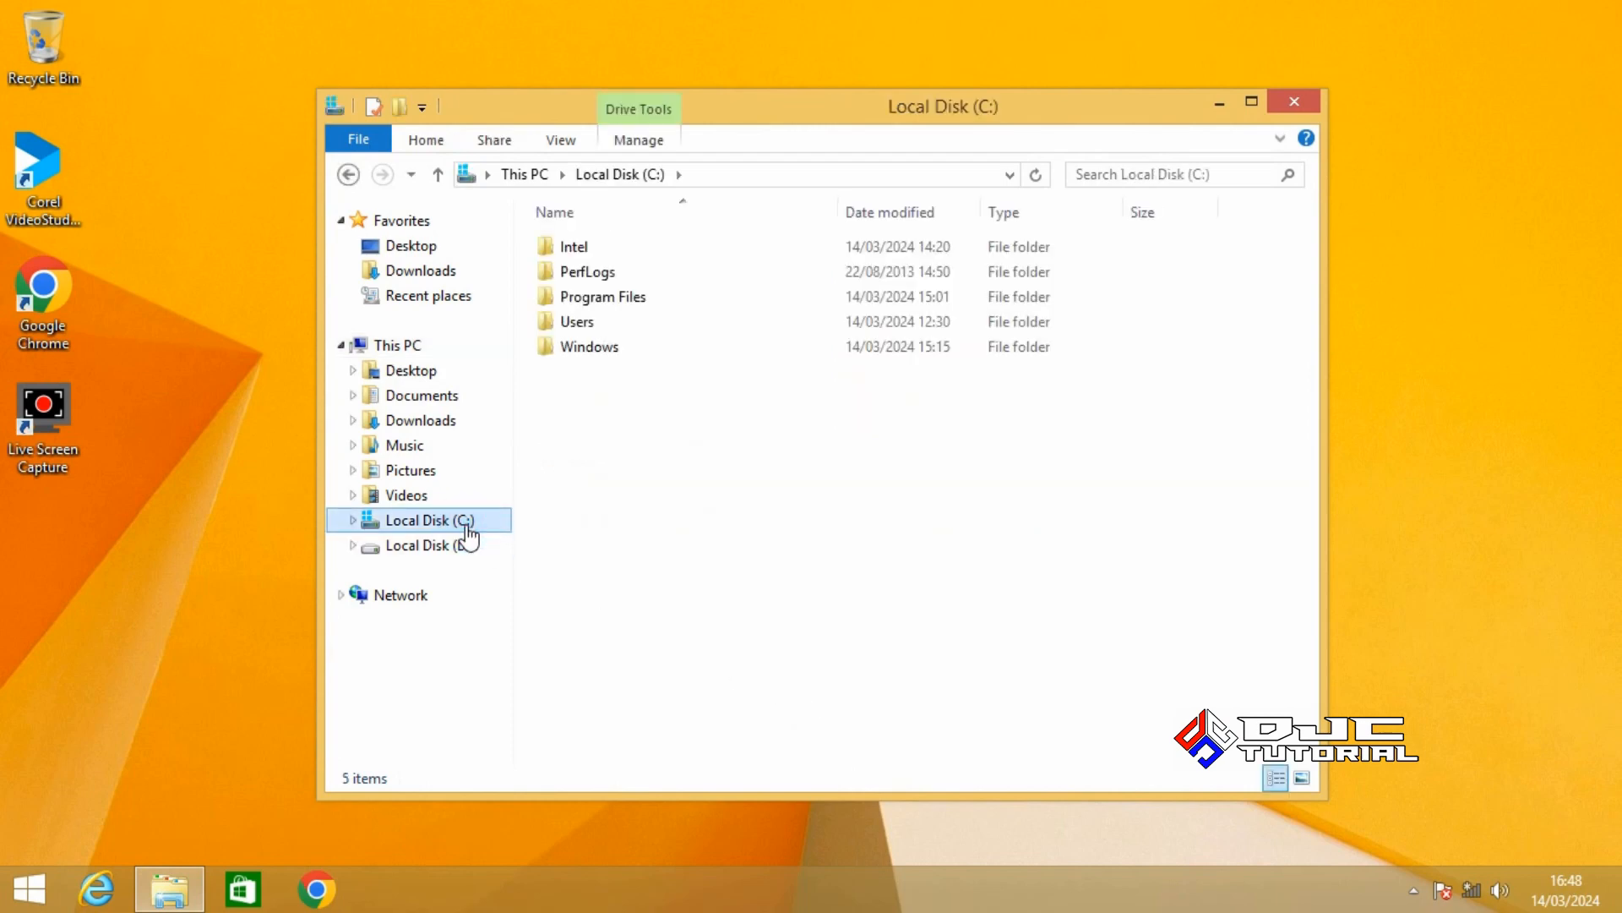
pyautogui.rightClick(465, 528)
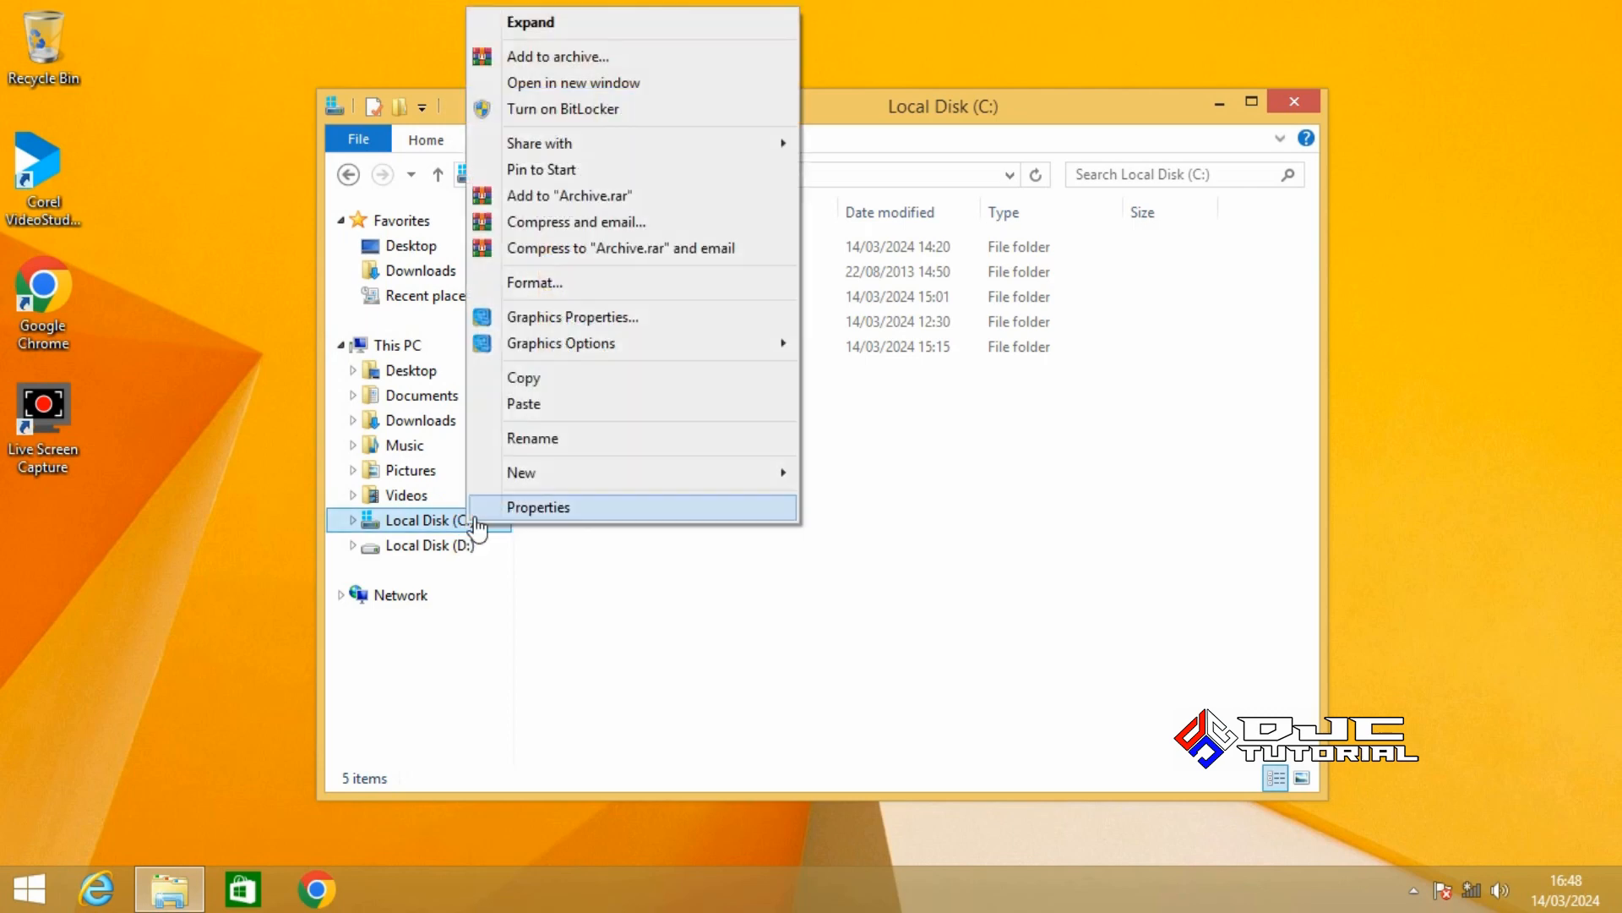
pyautogui.click(539, 441)
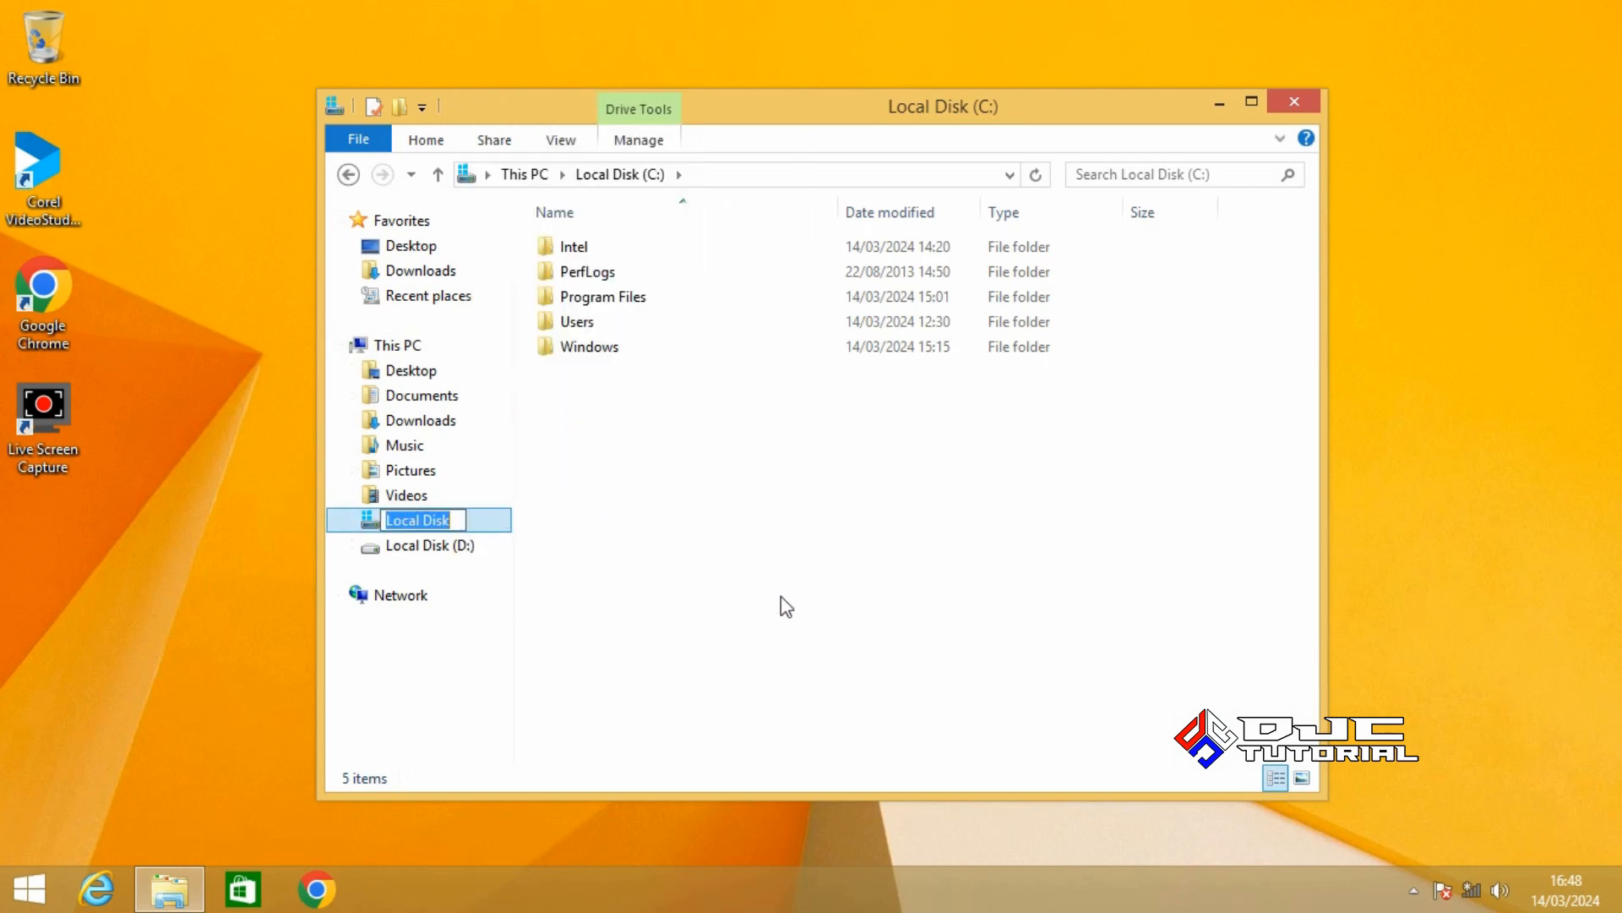
pyautogui.write('Wi')
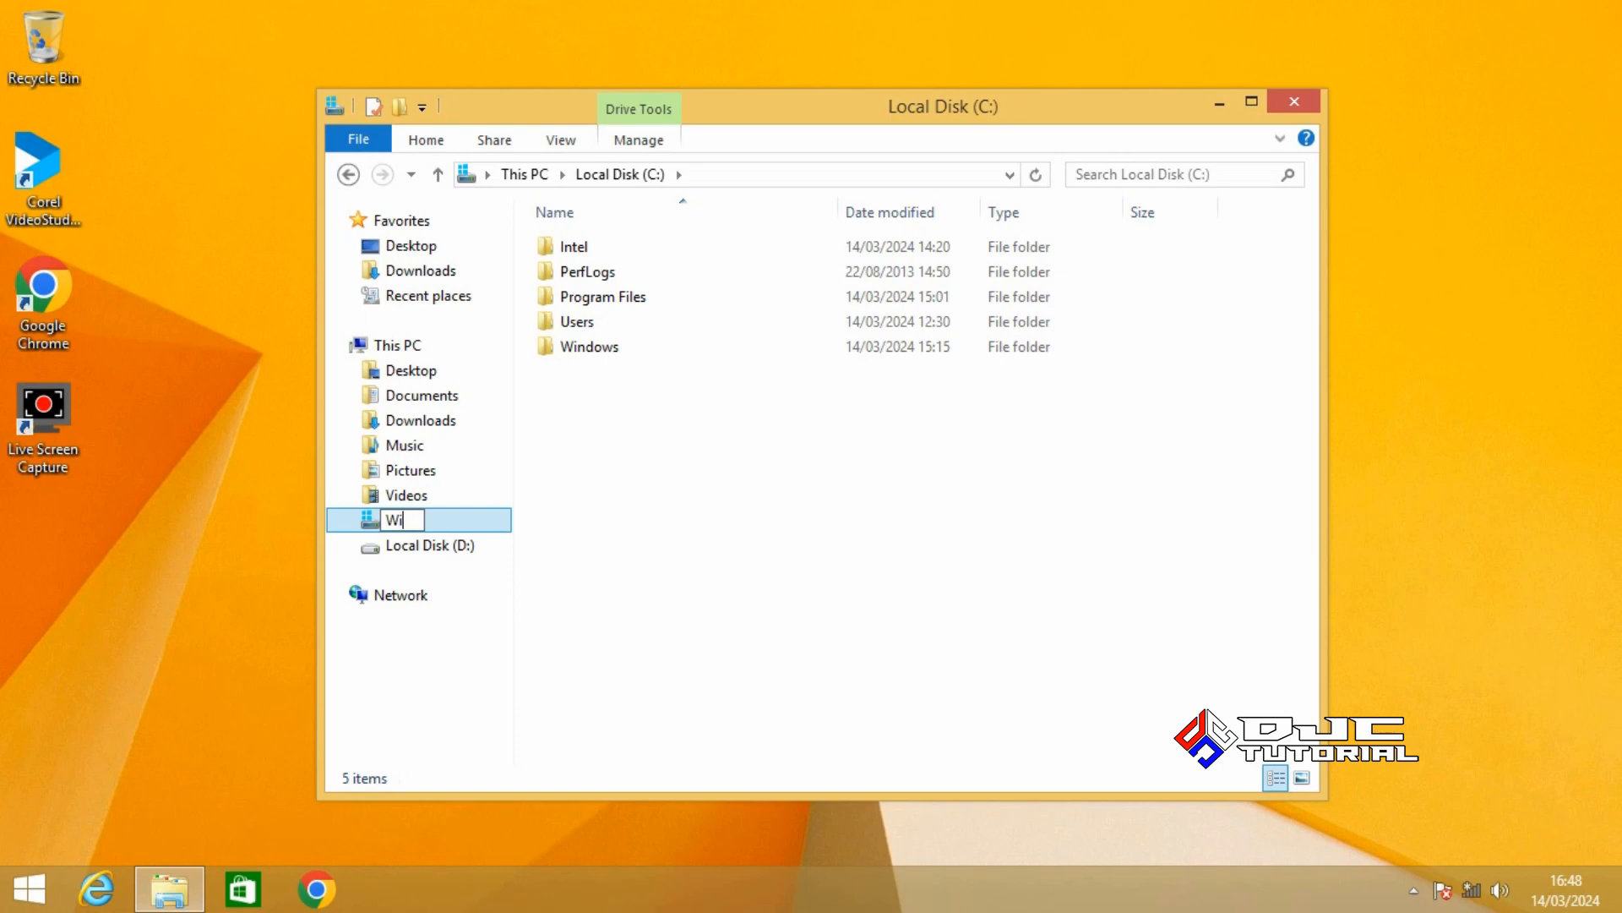
pyautogui.write('ndows')
pyautogui.press('Return')
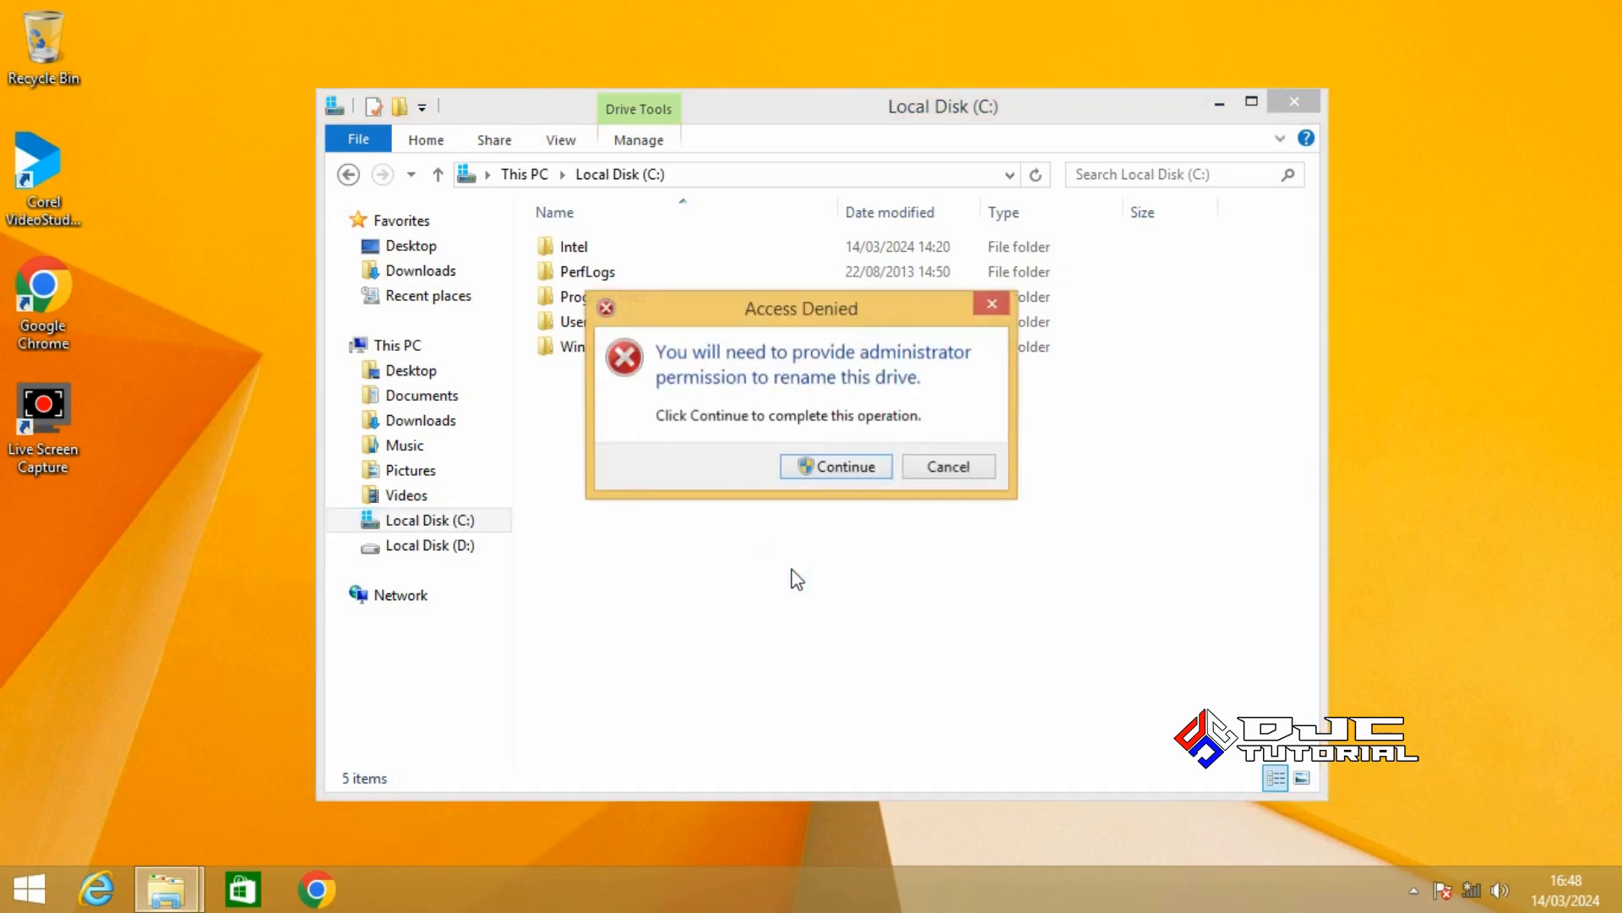
pyautogui.click(828, 473)
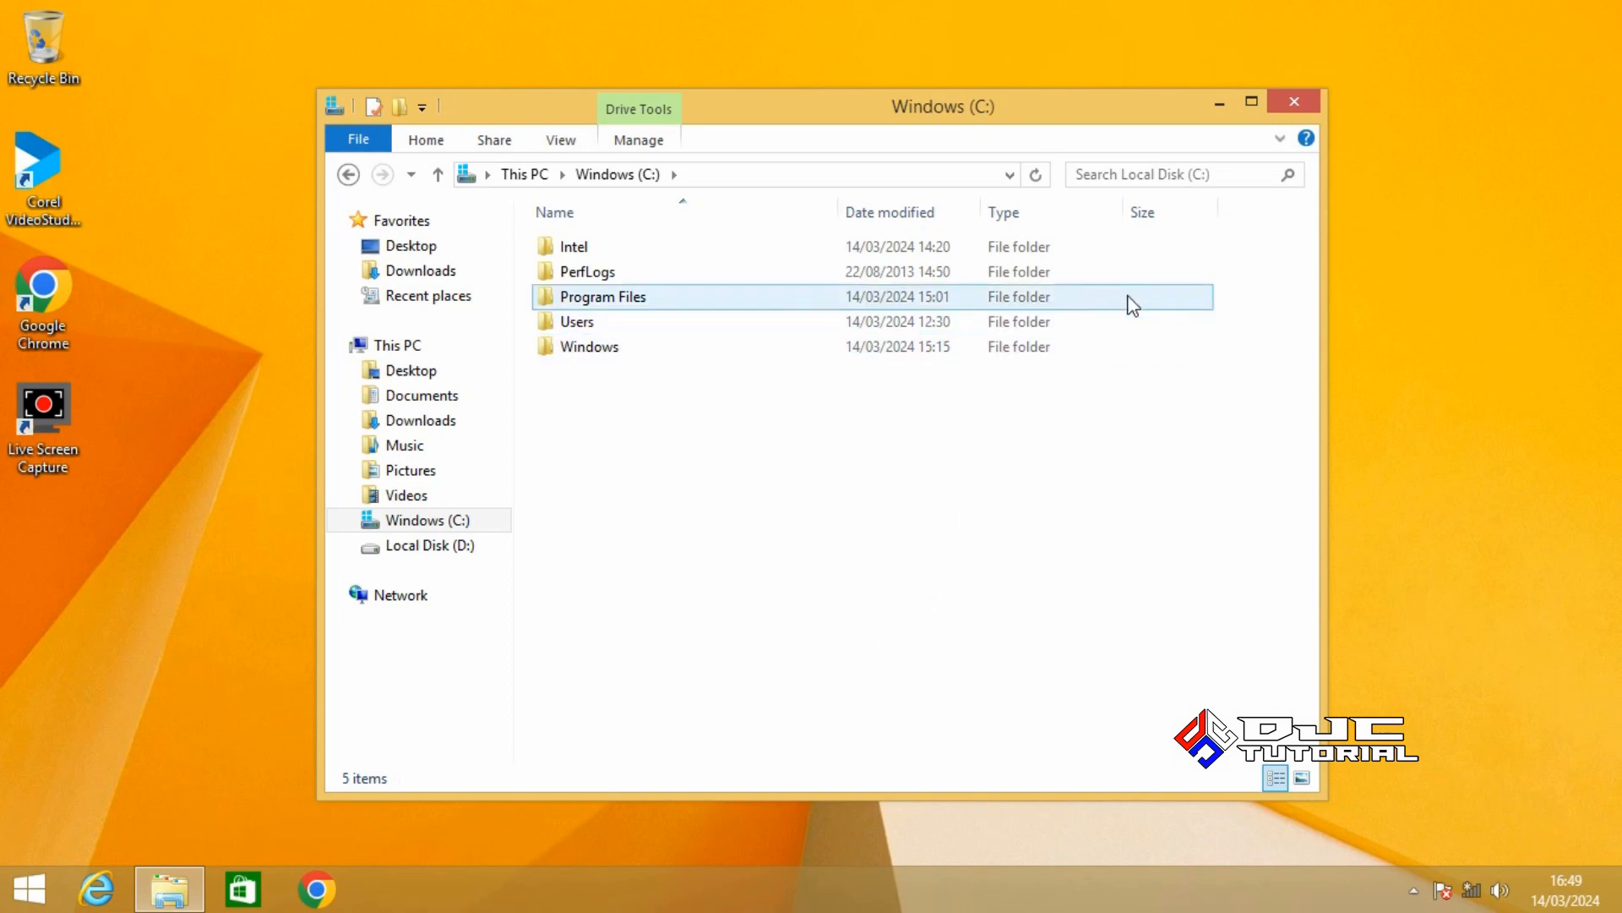
pyautogui.click(1288, 115)
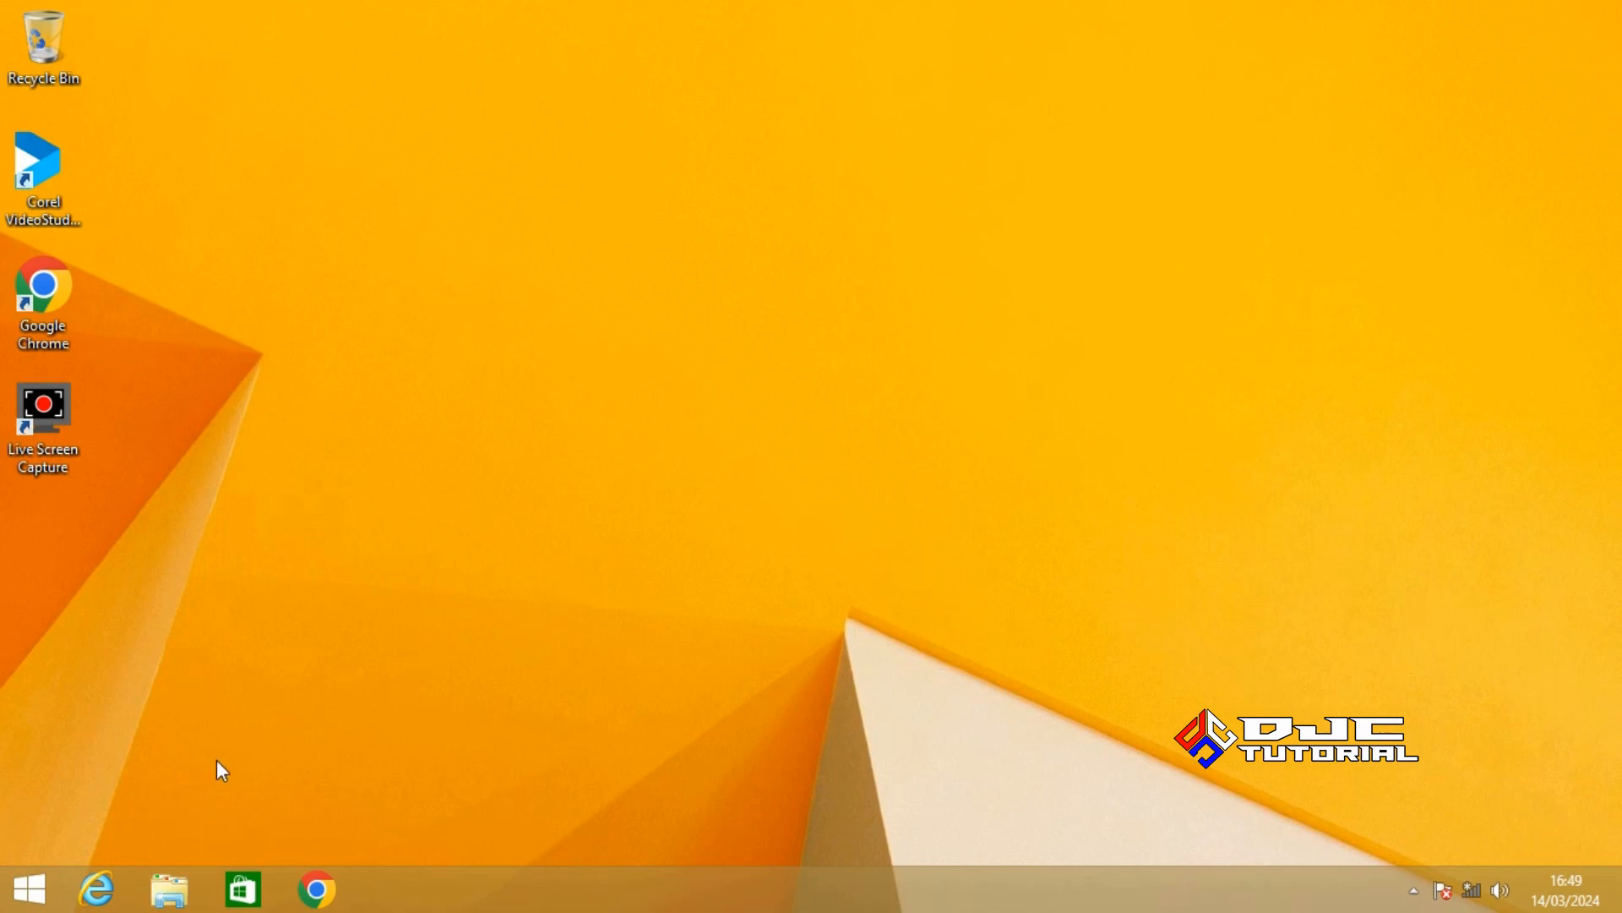
# Shut down the computer from the Start screen
pyautogui.click(31, 887)
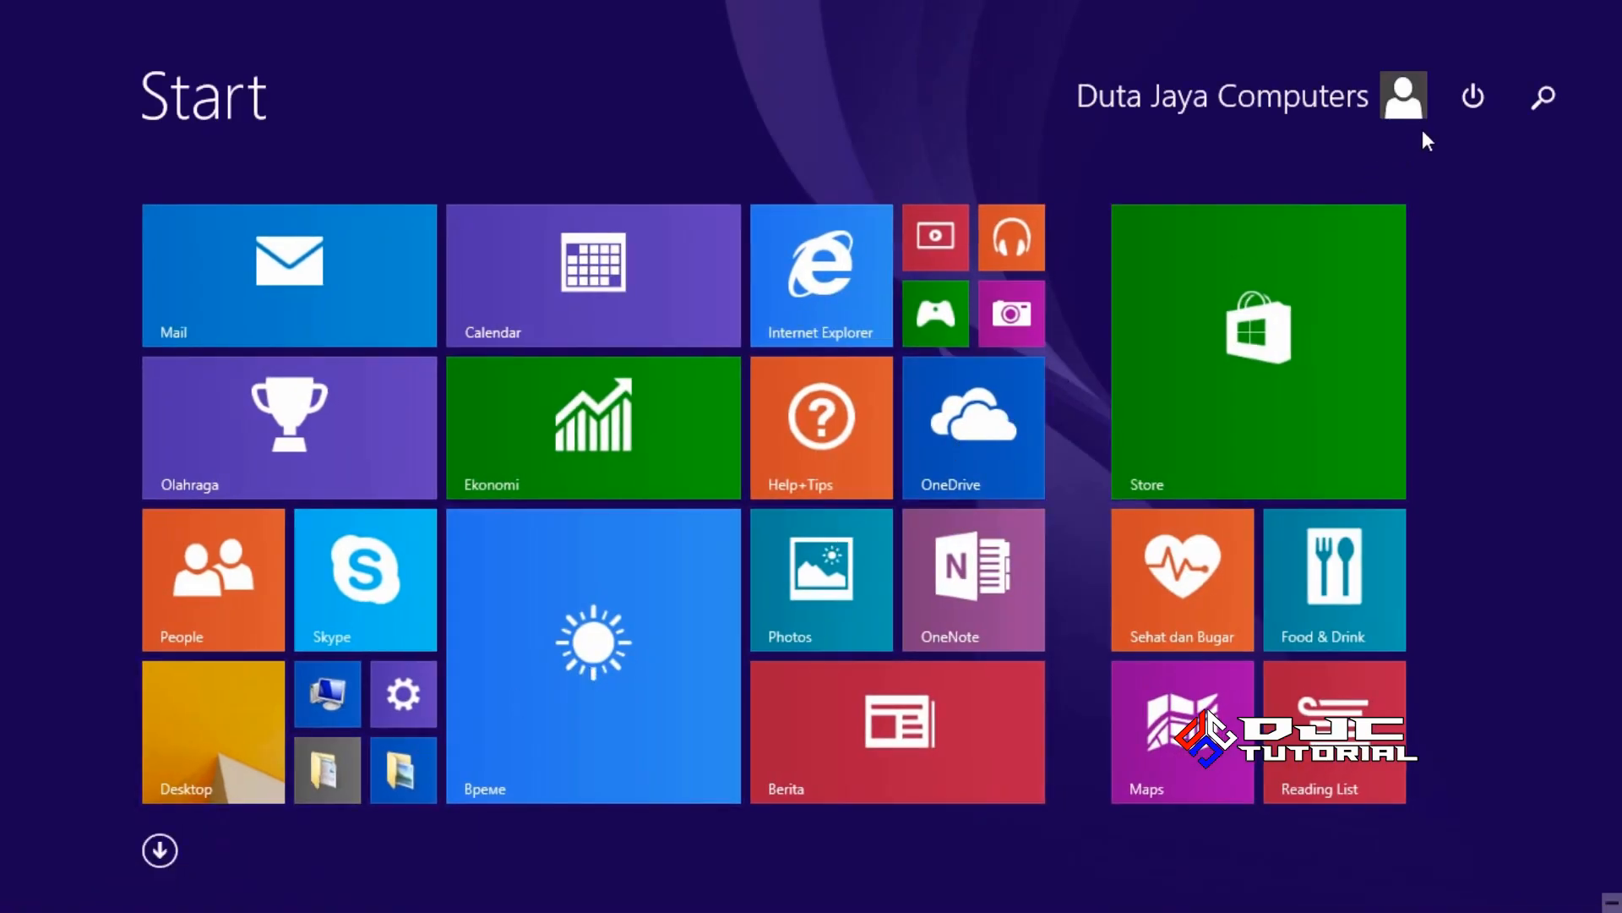
pyautogui.click(1460, 98)
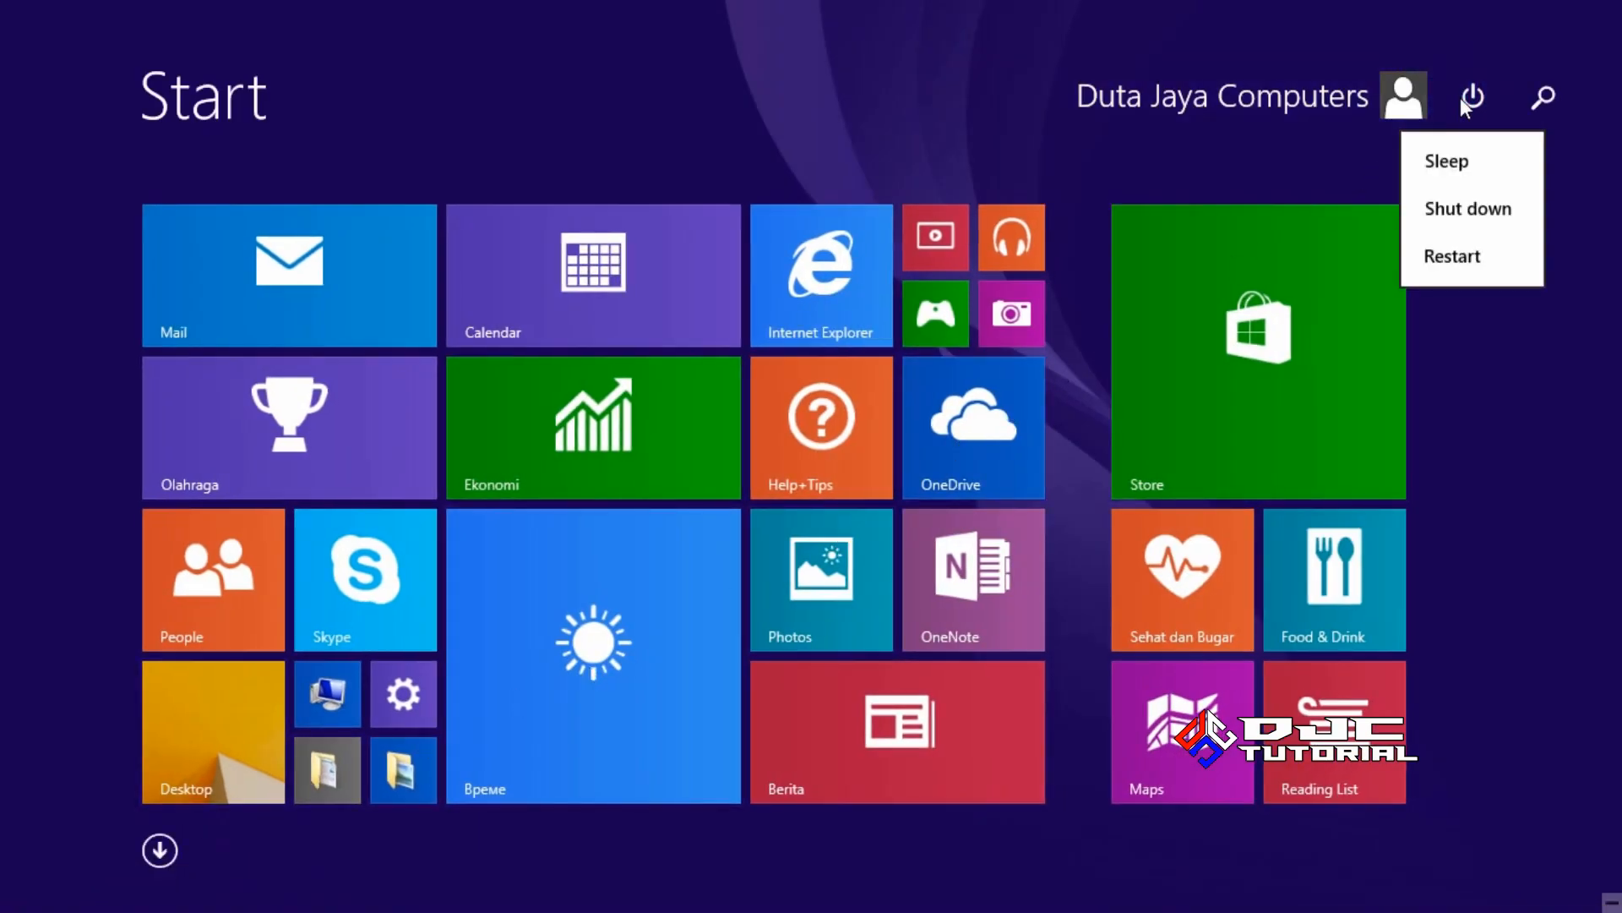
pyautogui.click(1474, 203)
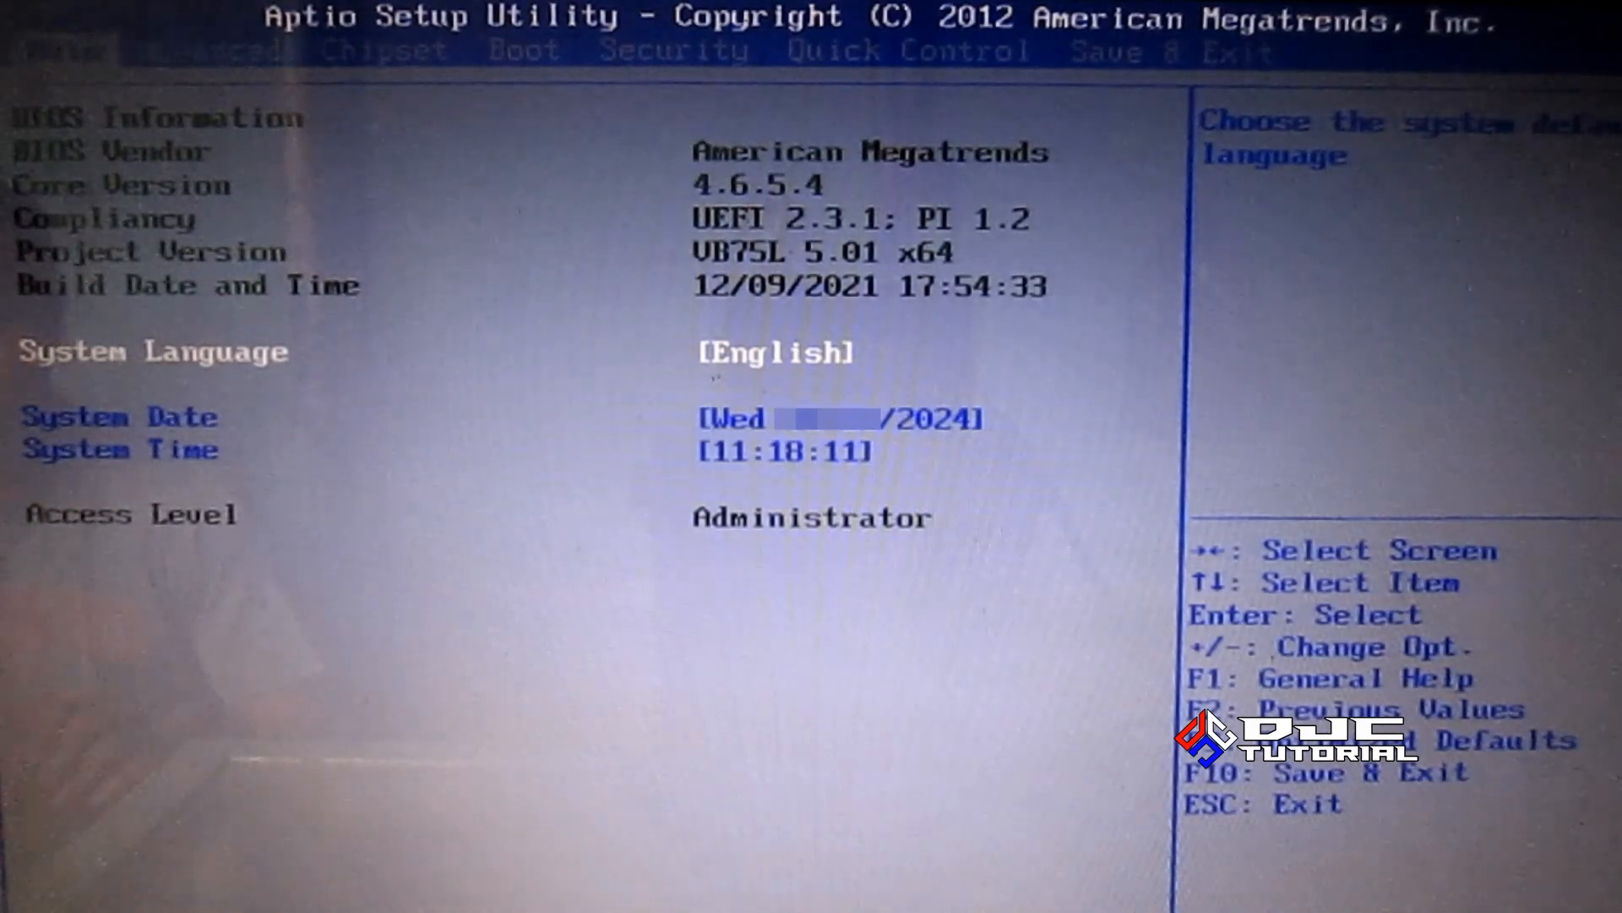
# Set SanDisk Cruzer Blade 1.27 as Boot Option #1 in the BIOS Hard Drive BBS Priorities
pyautogui.press('Right')
pyautogui.press('Right')
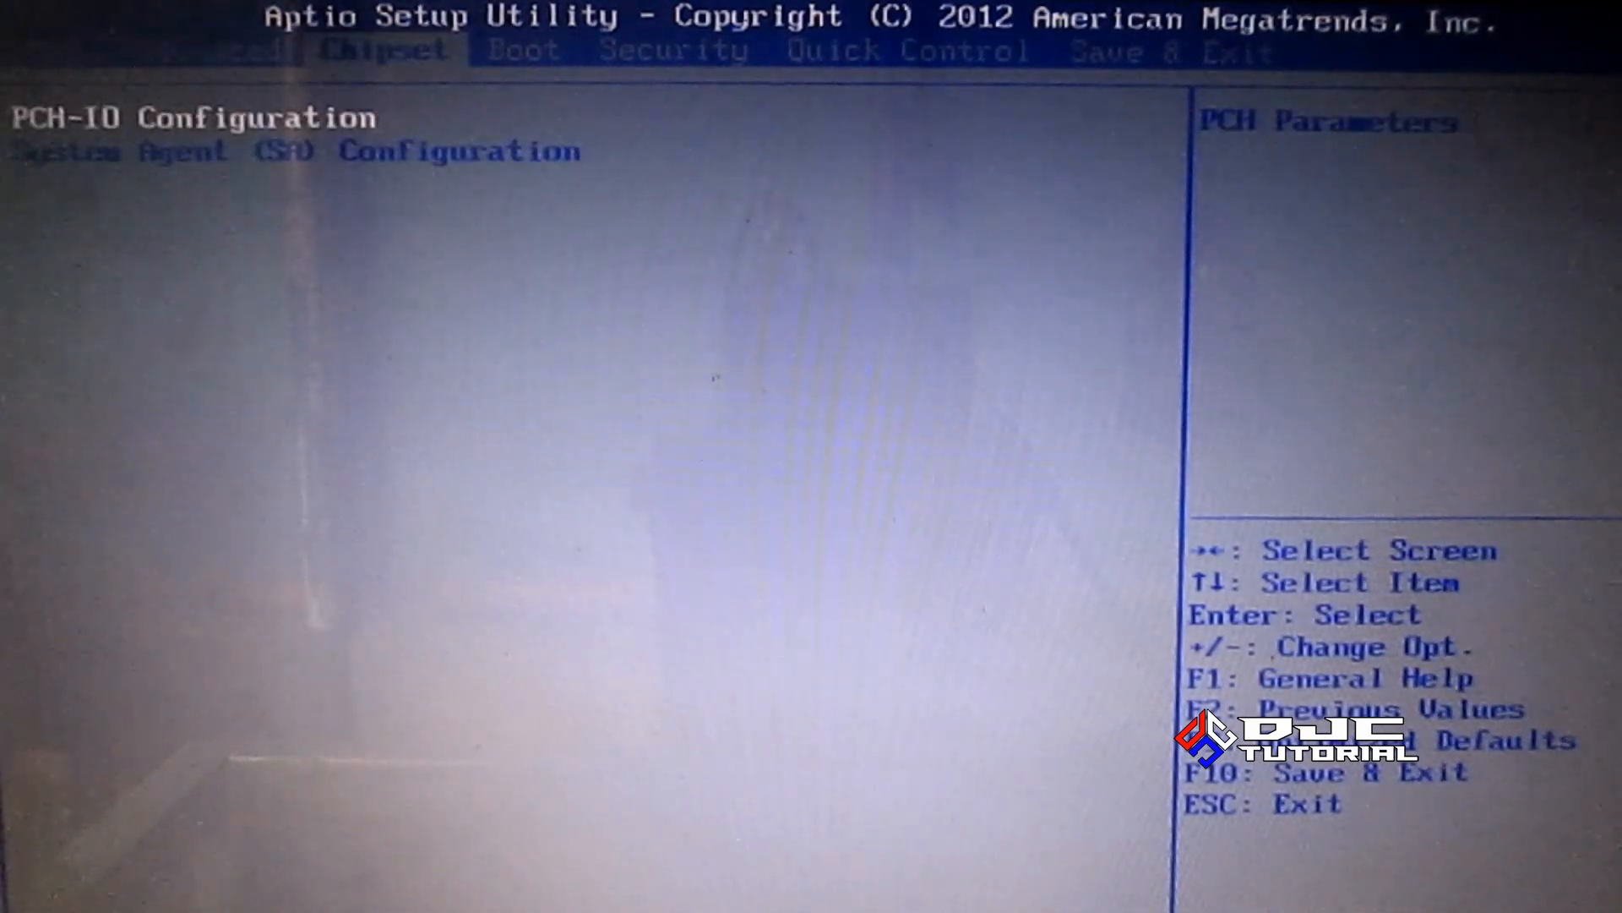
pyautogui.press('Right')
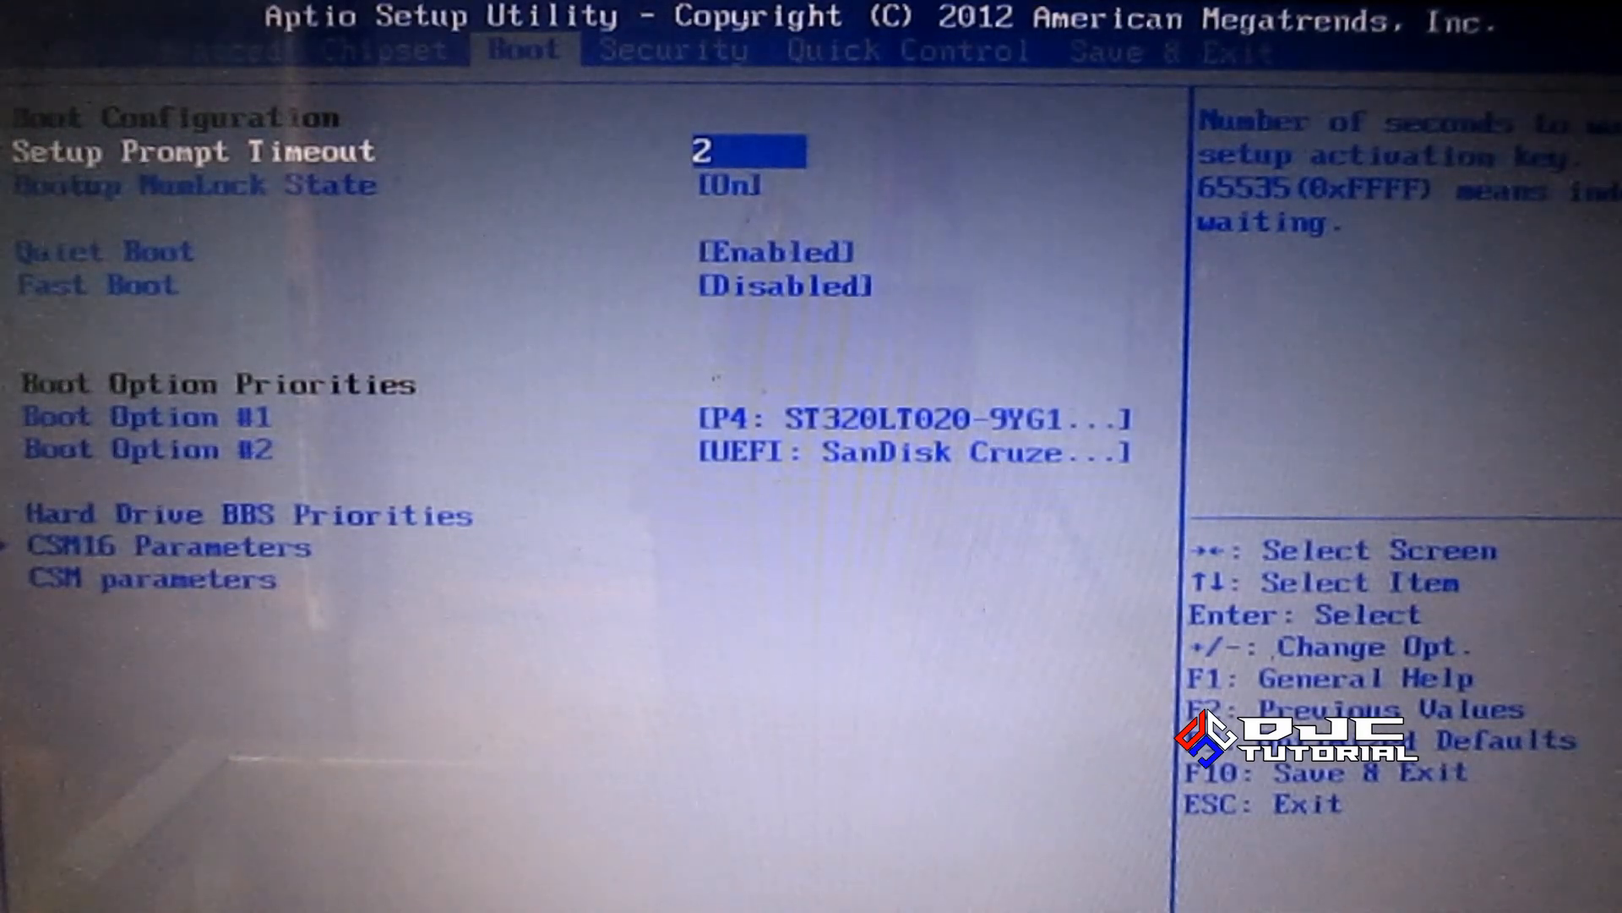
pyautogui.press('Down')
pyautogui.press('Down')
pyautogui.press('Down')
pyautogui.press('Down')
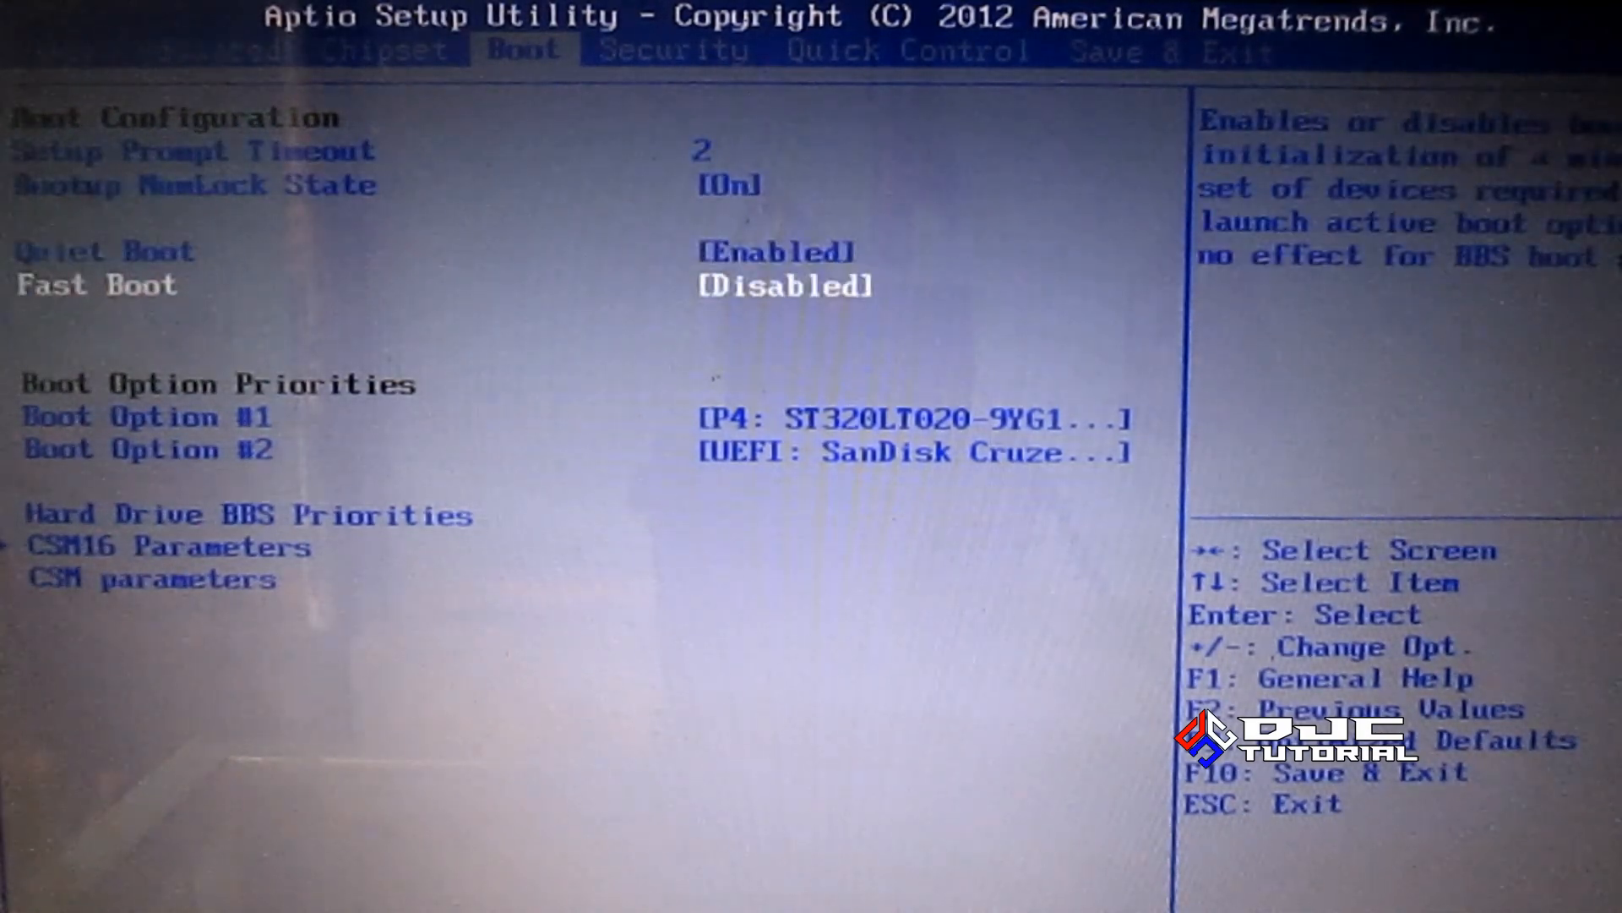
pyautogui.press('Down')
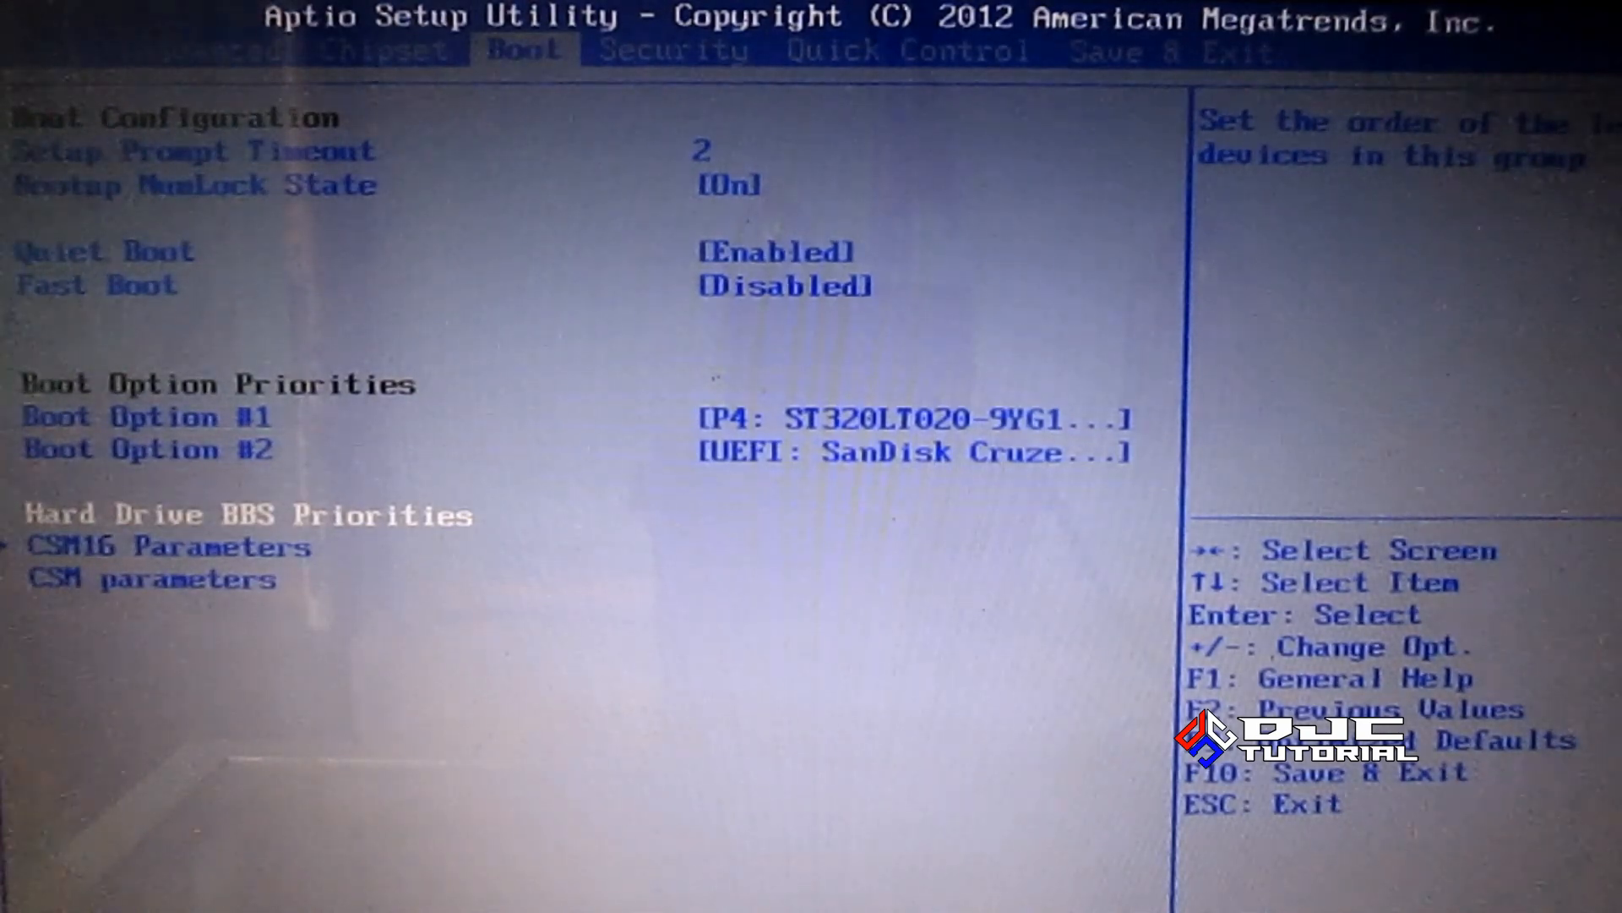
pyautogui.press('Return')
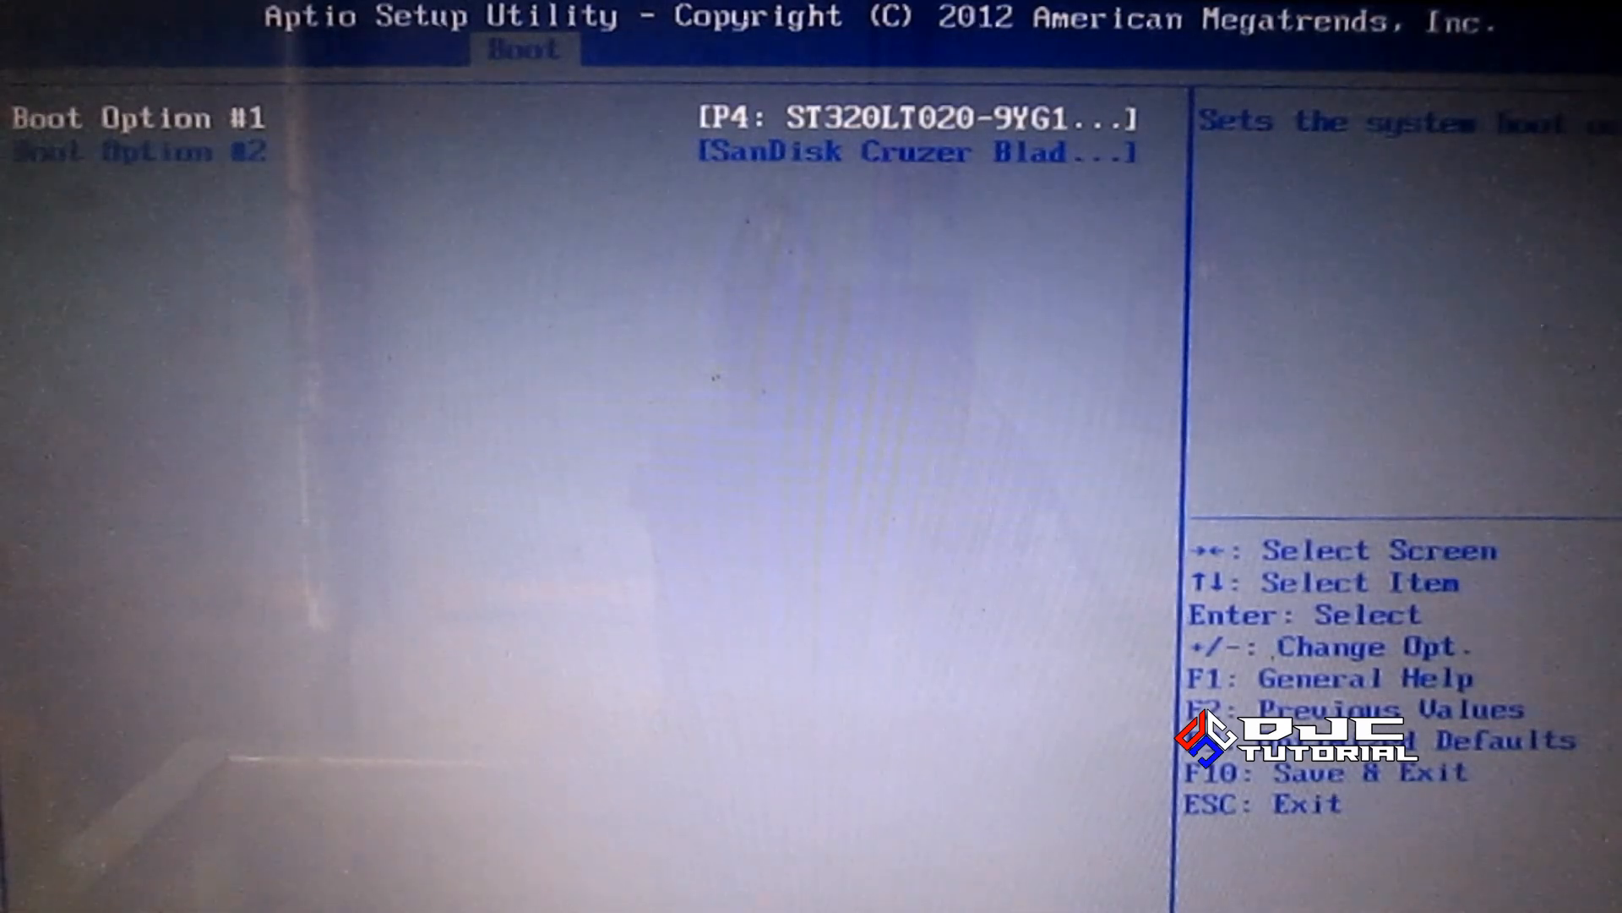
pyautogui.press('Return')
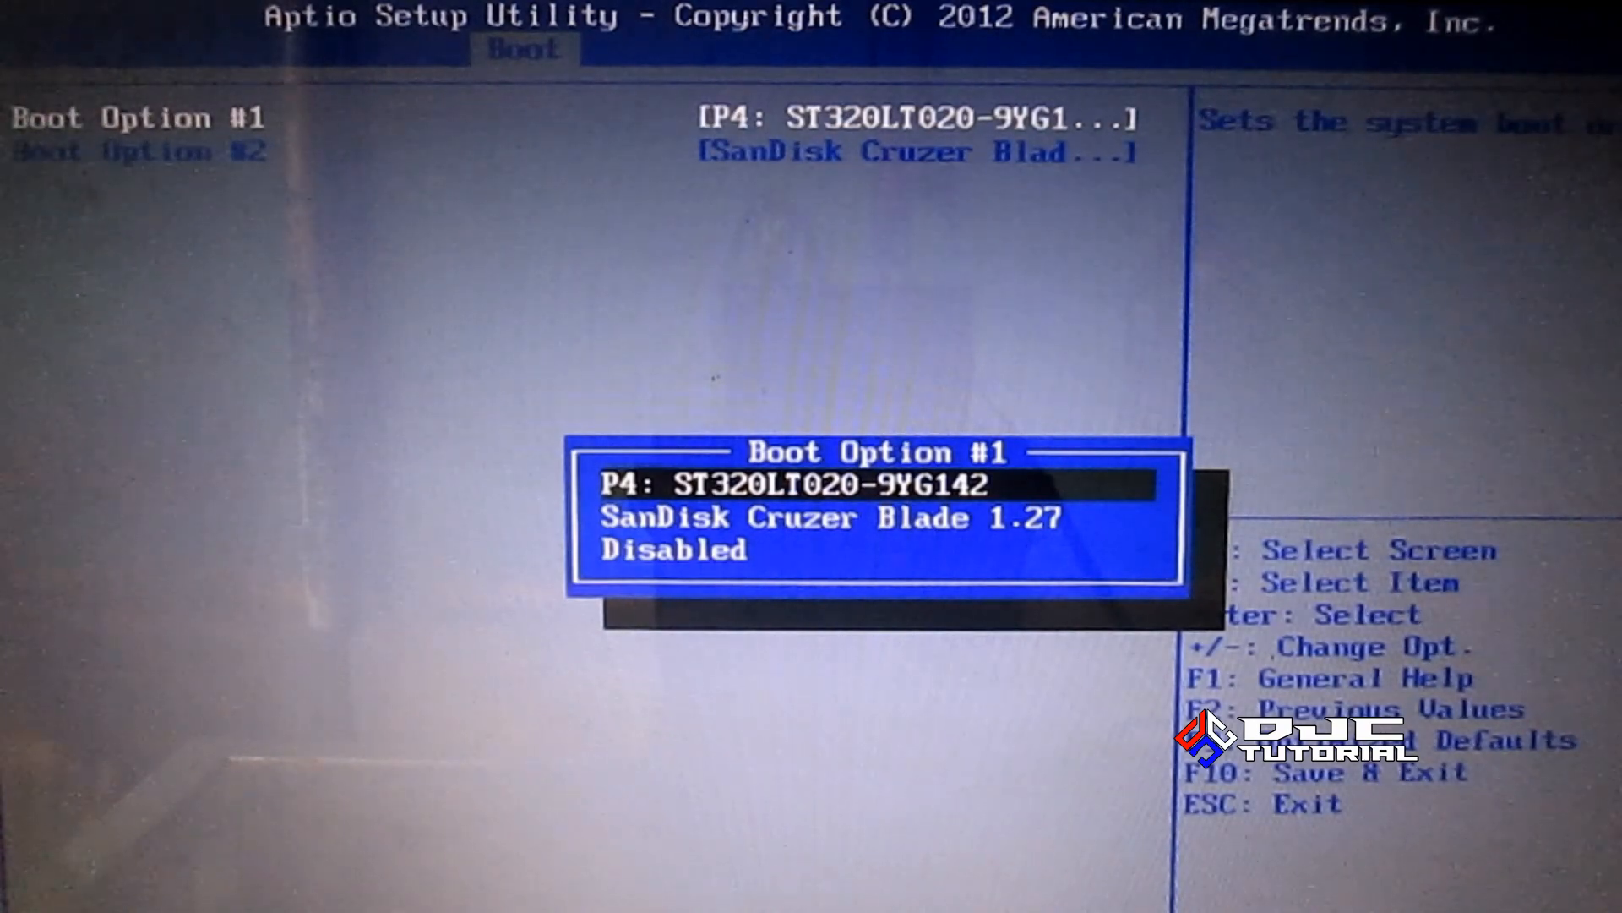
pyautogui.press('Down')
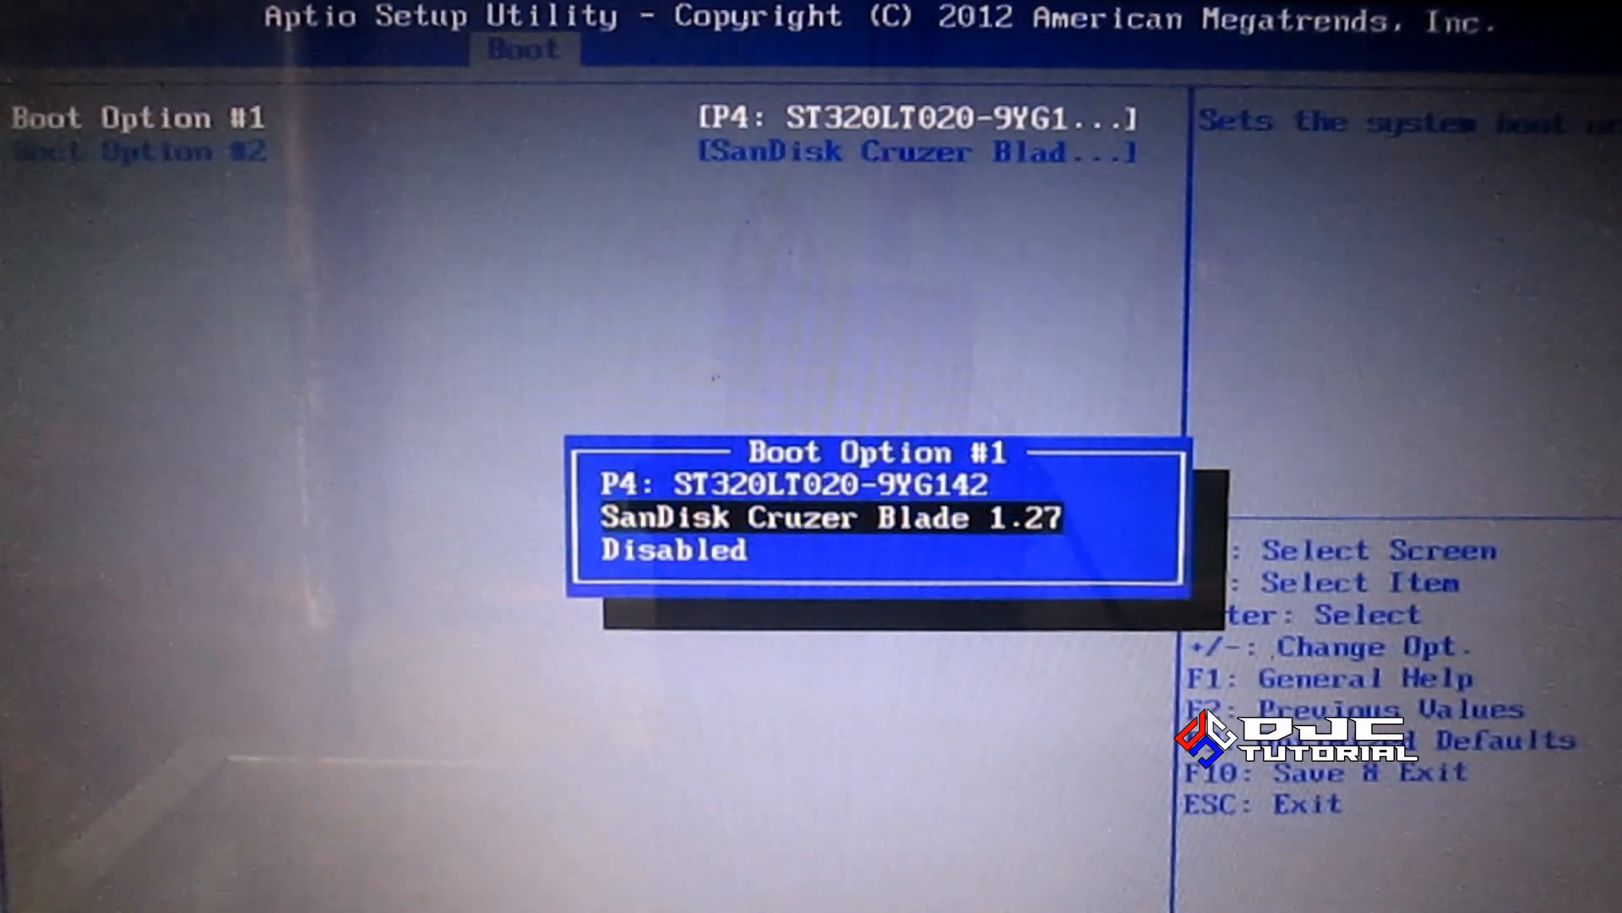
pyautogui.press('Return')
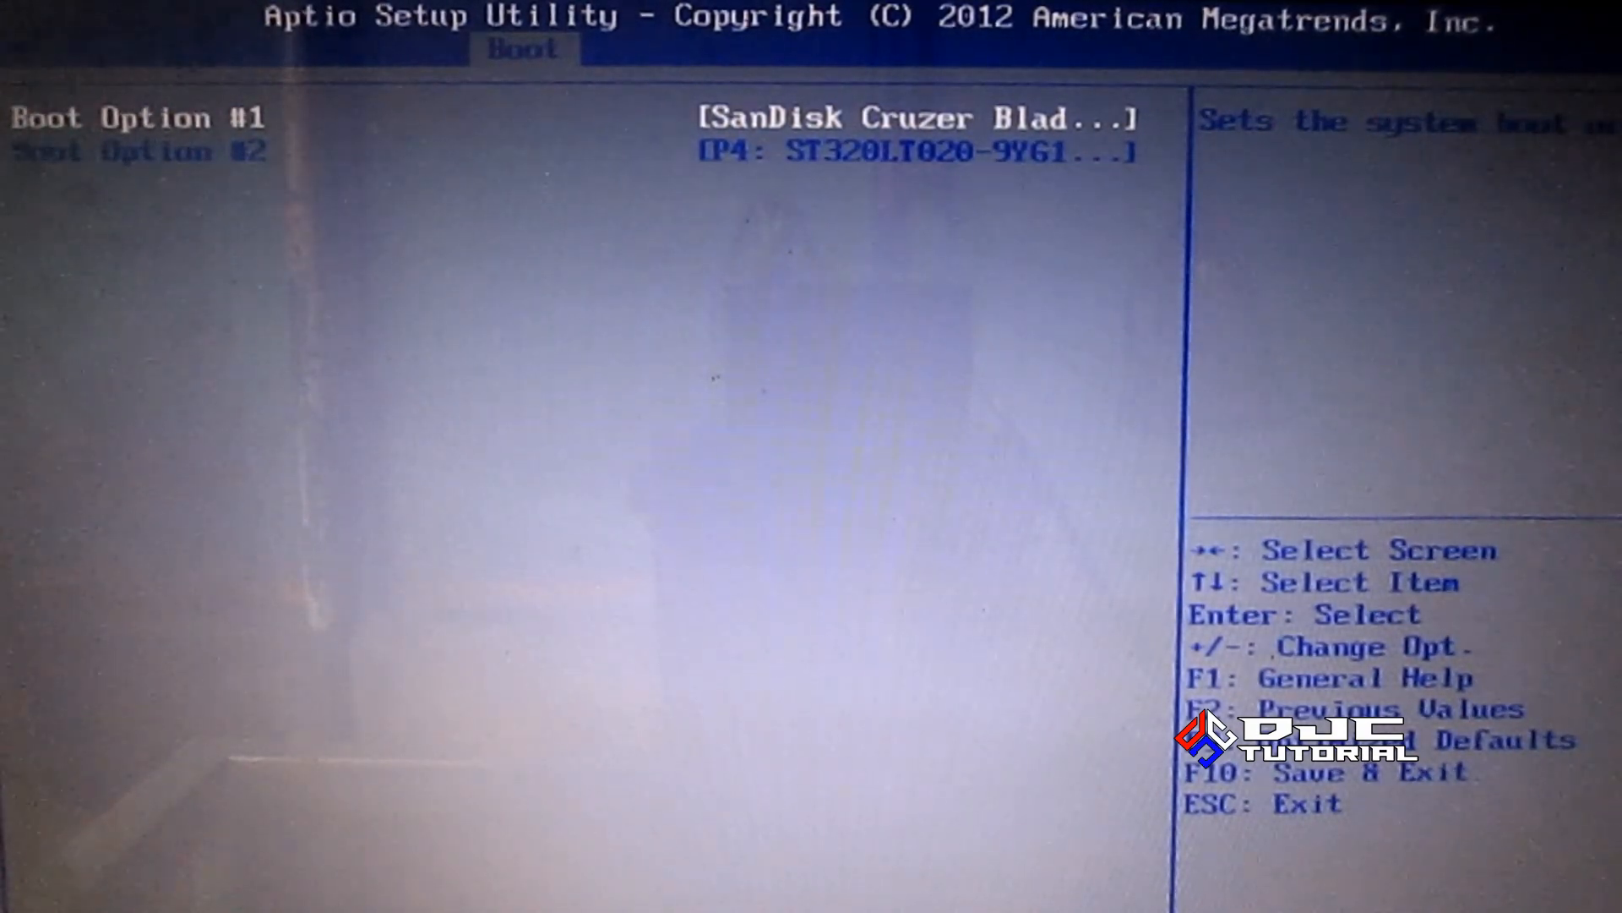
pyautogui.press('Escape')
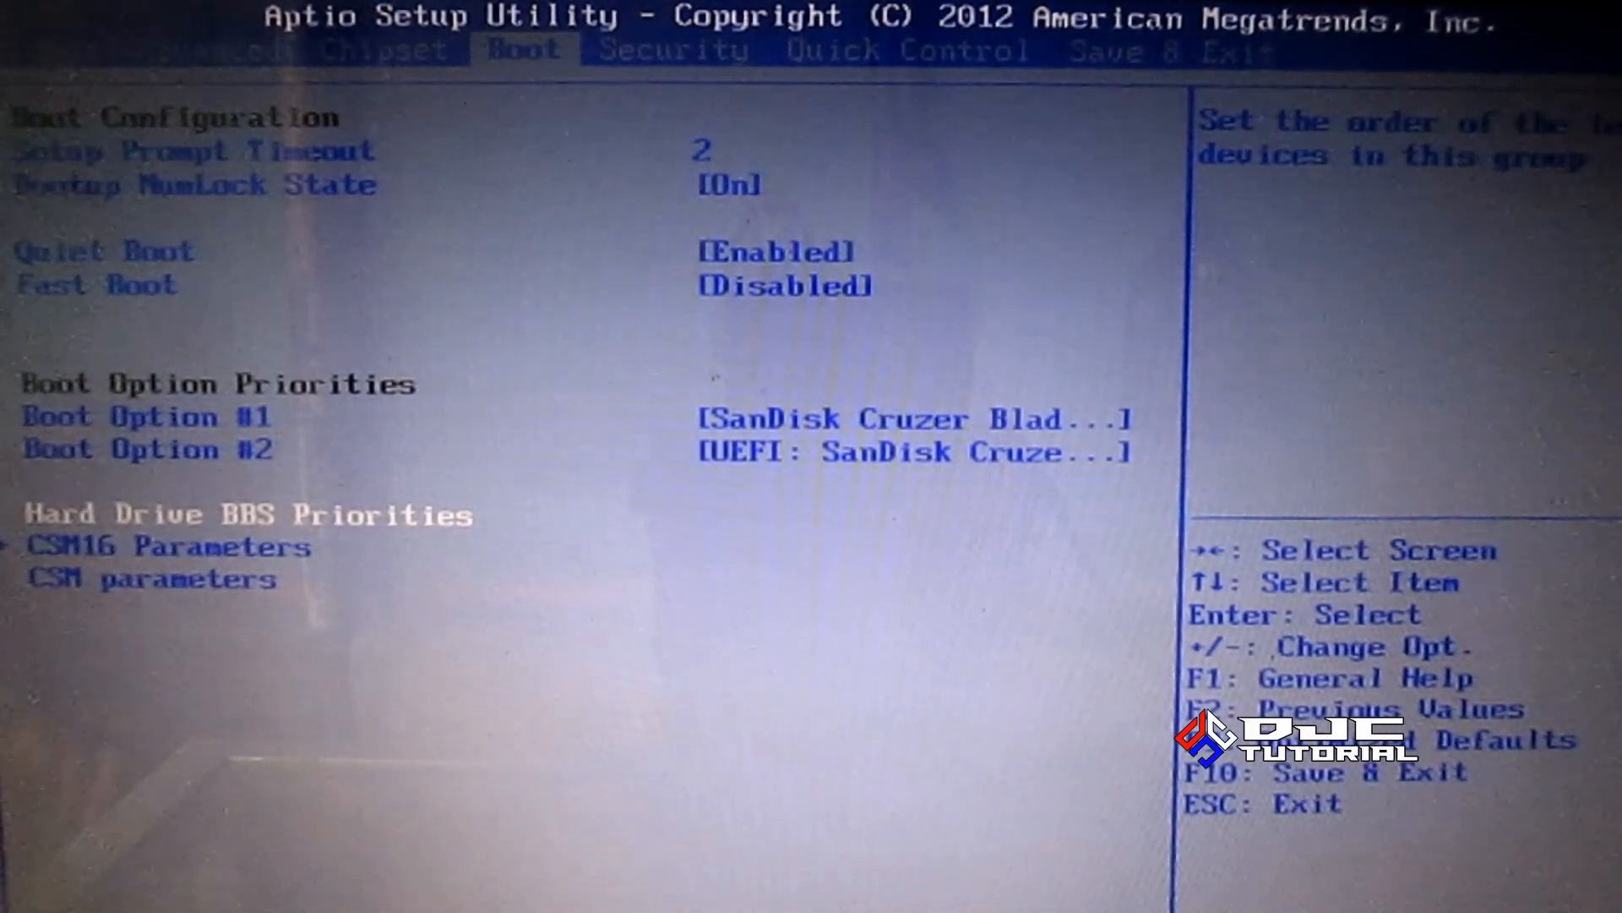
# Select the non-UEFI SanDisk Cruzer Blade 1.27 entry as Boot Option #1 under Boot Option Priorities
pyautogui.press('Up')
pyautogui.press('Up')
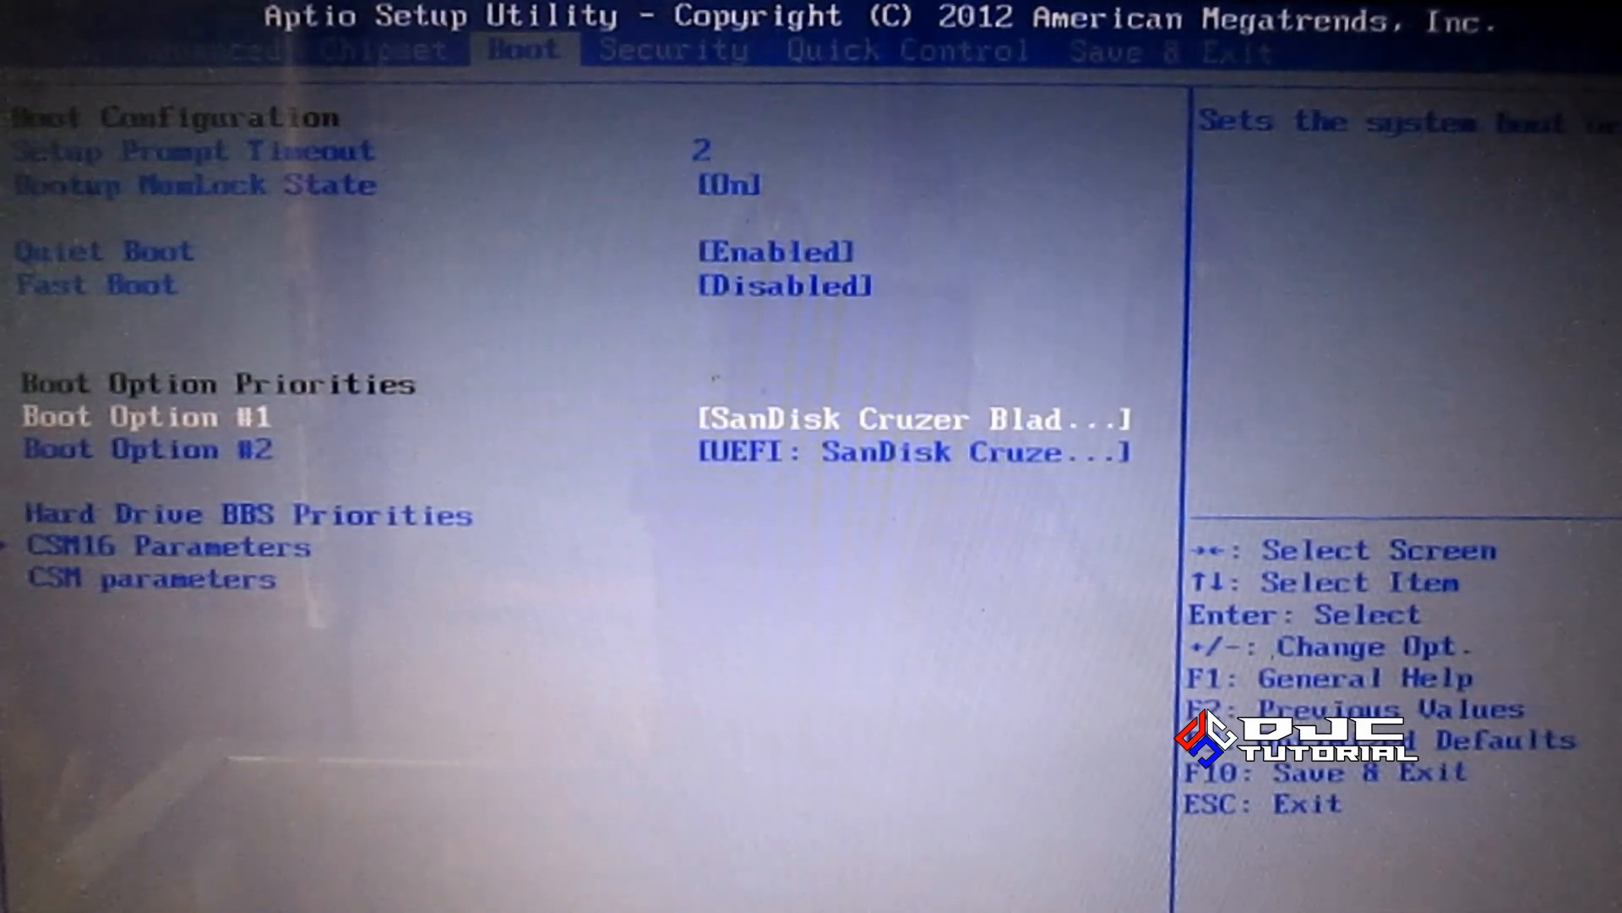
pyautogui.press('Return')
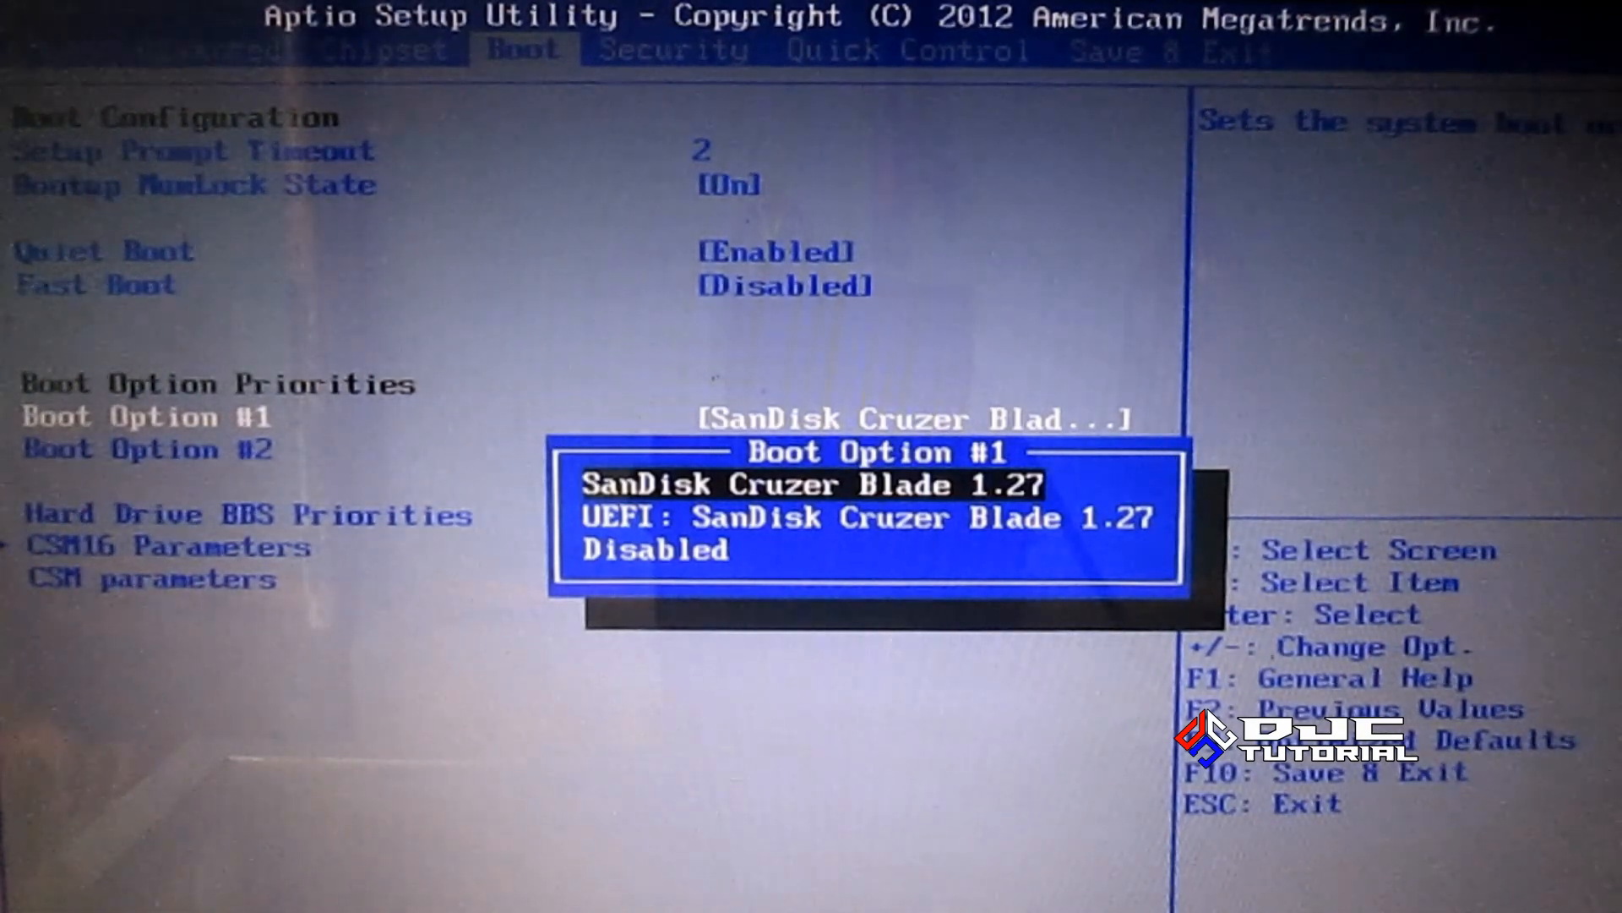
pyautogui.press('Down')
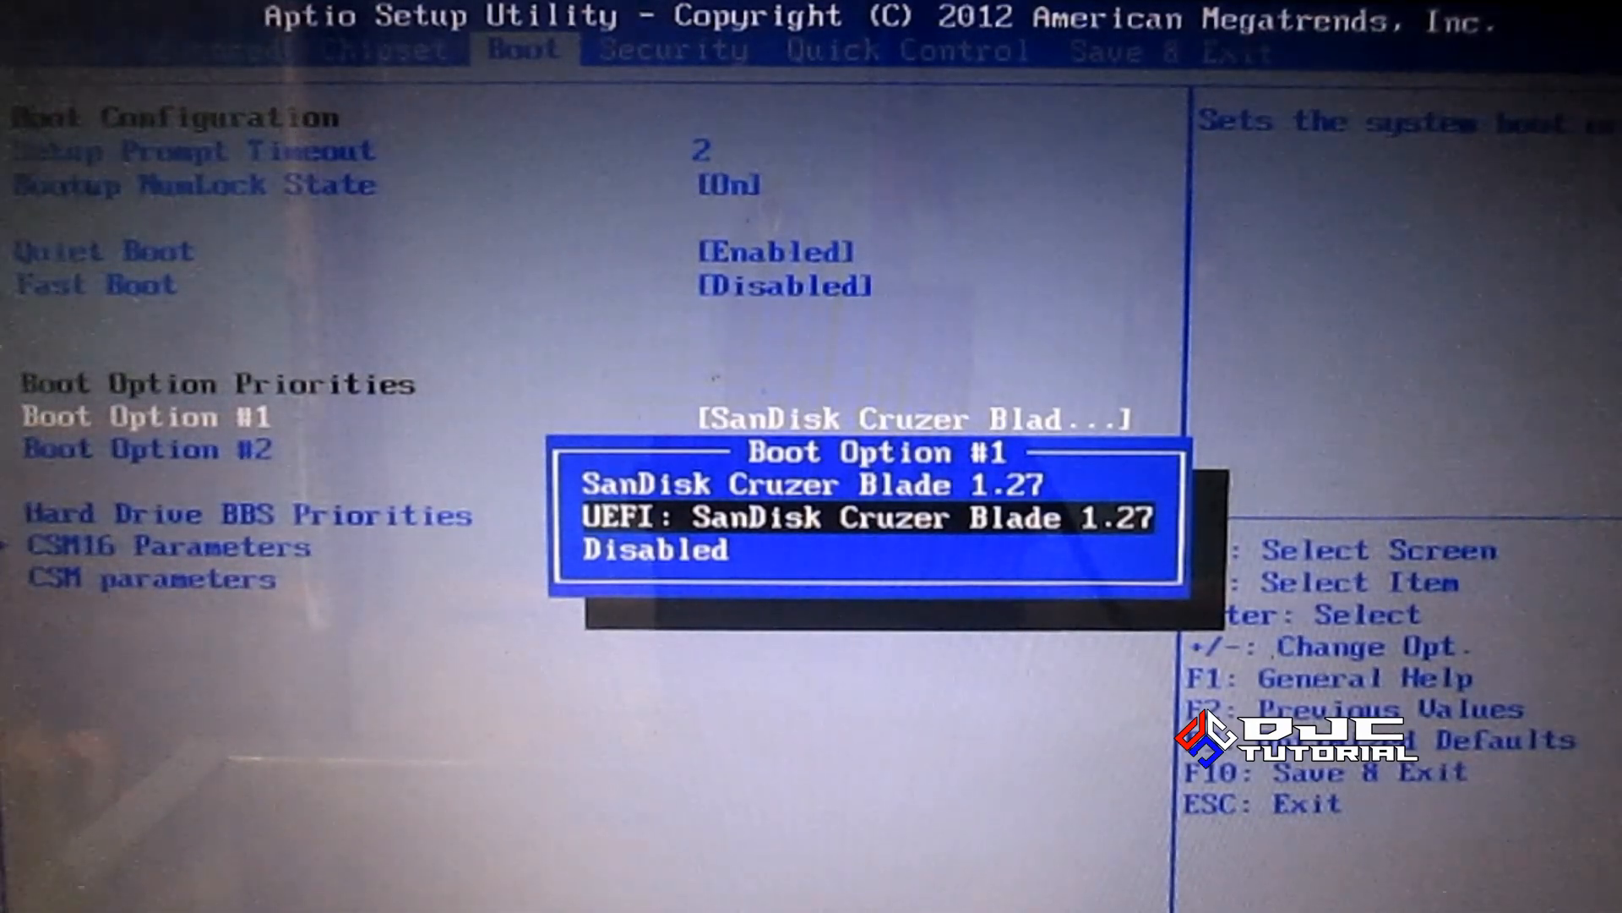
pyautogui.press('Up')
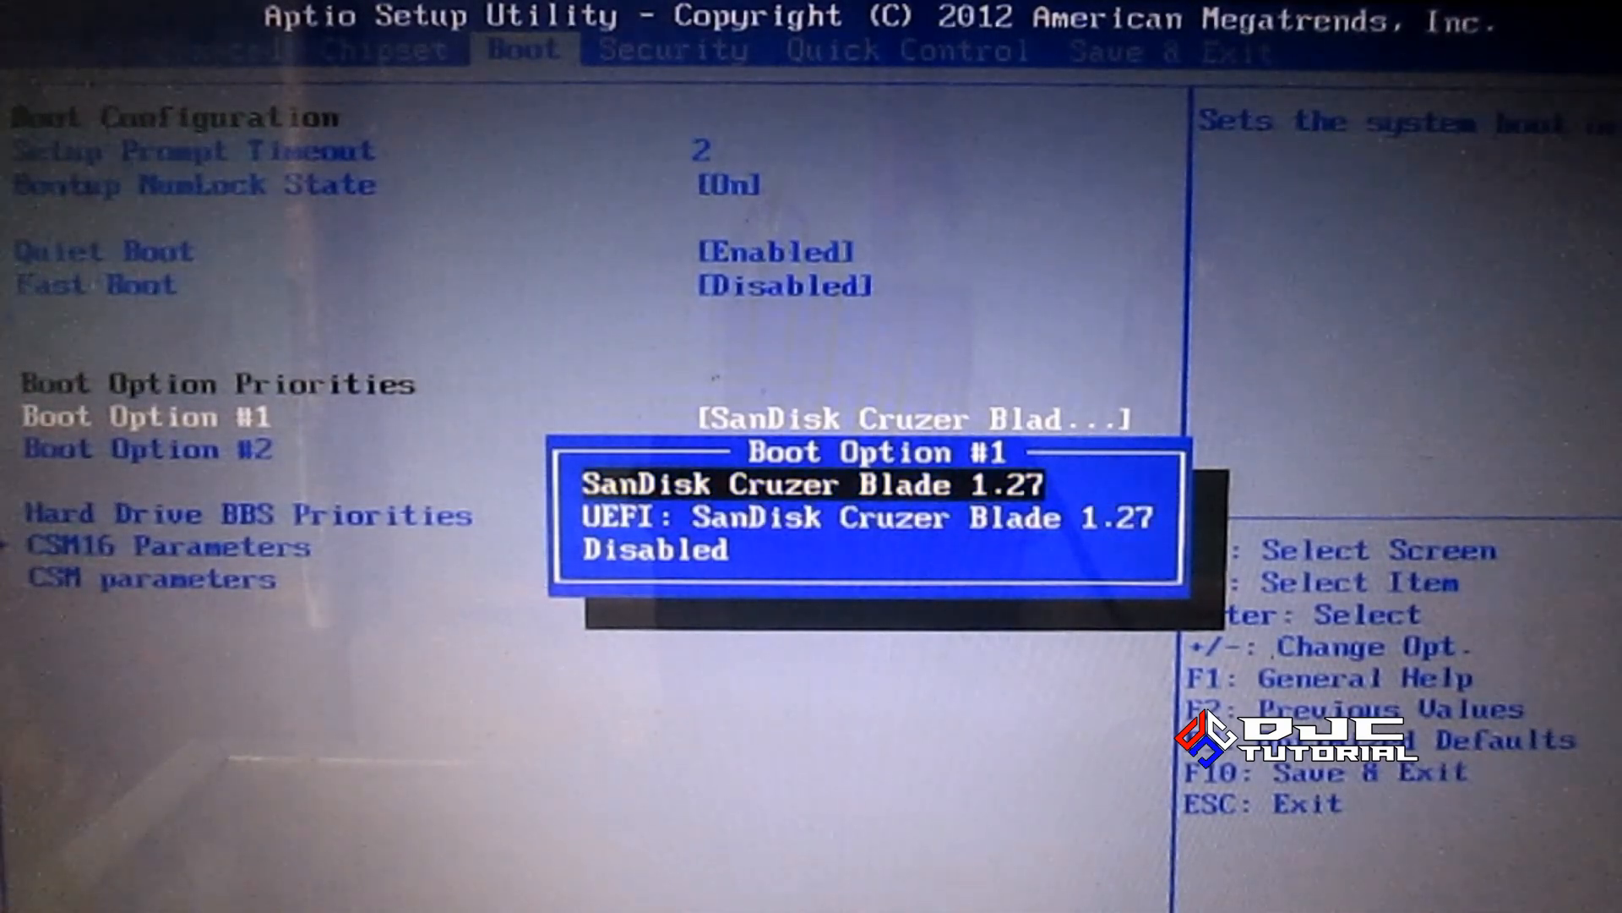
pyautogui.press('Return')
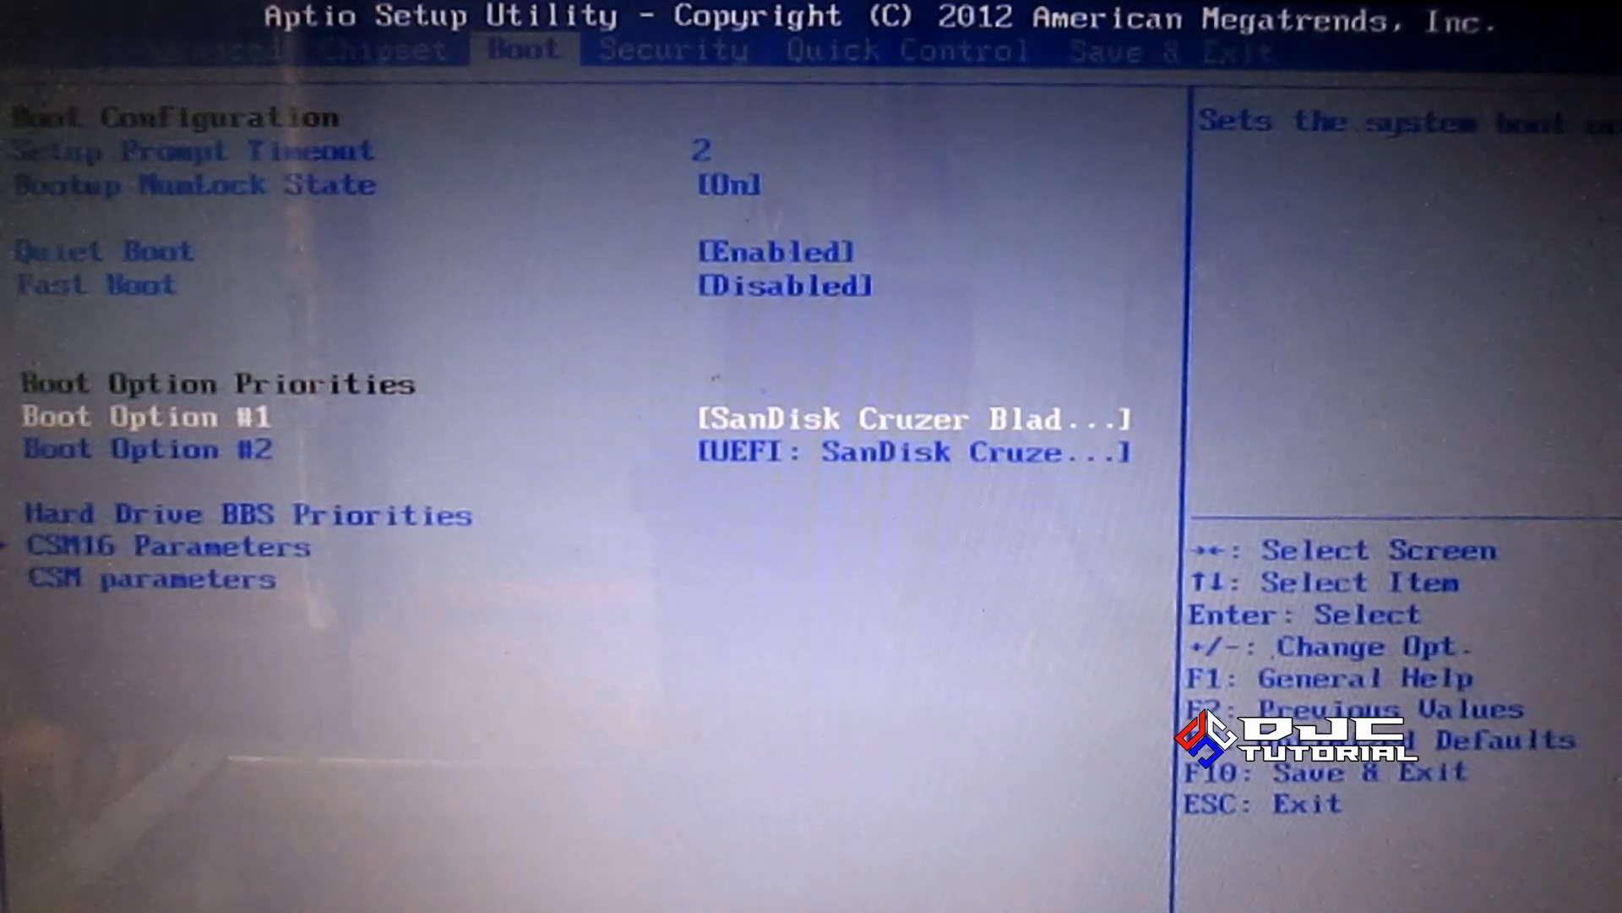
# Save the BIOS changes, exit the setup utility and boot from the Windows installation media
pyautogui.press('Down')
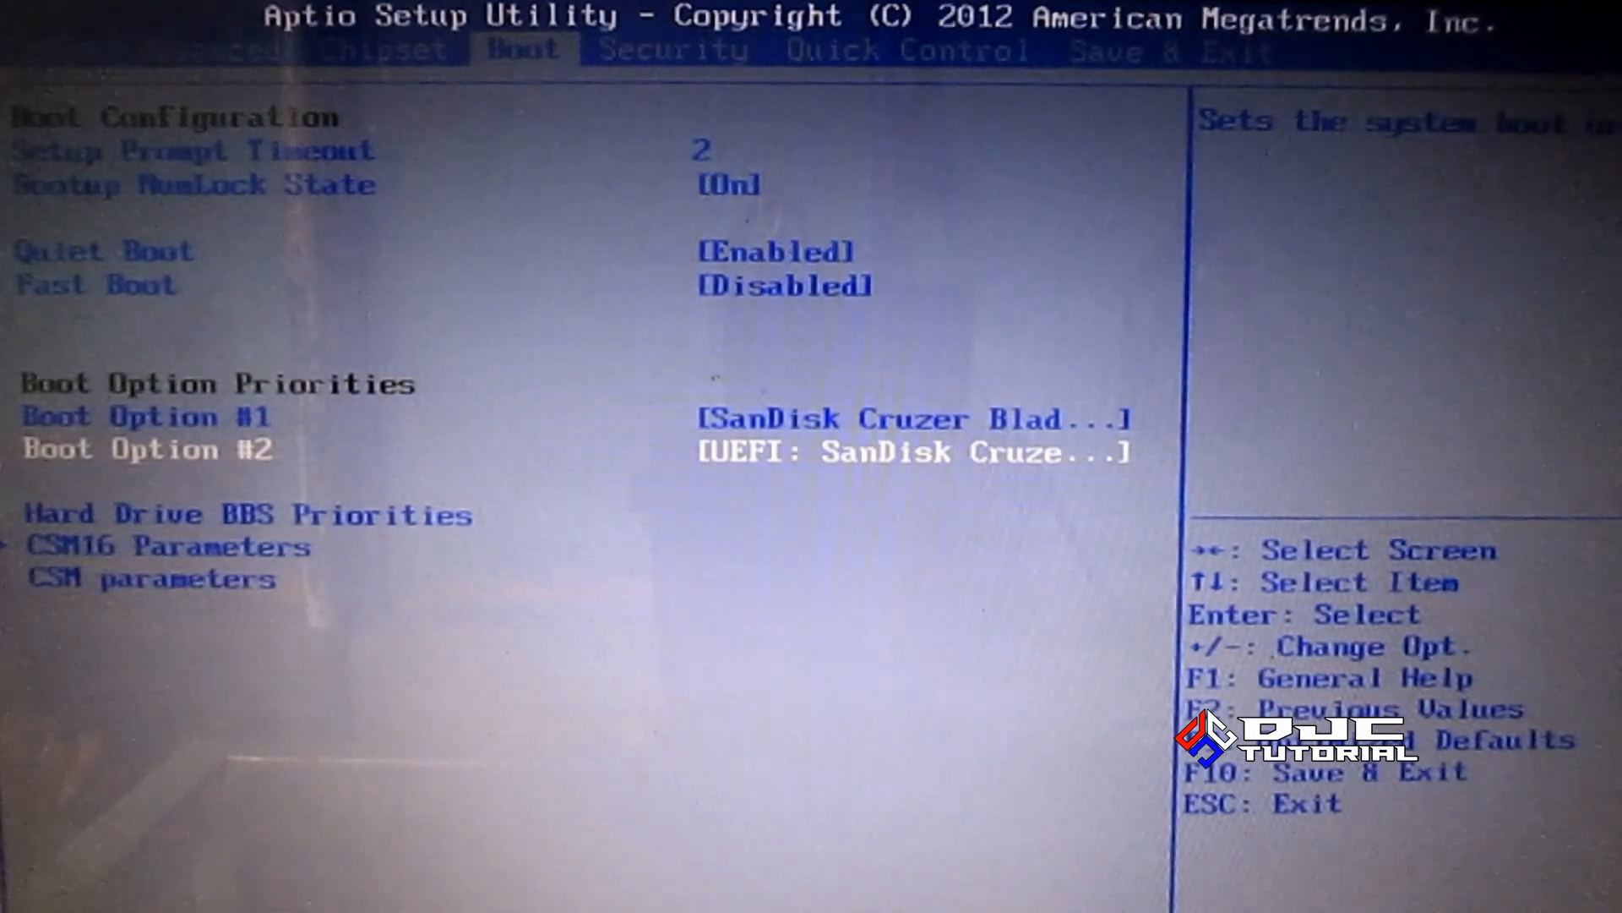
pyautogui.press('F10')
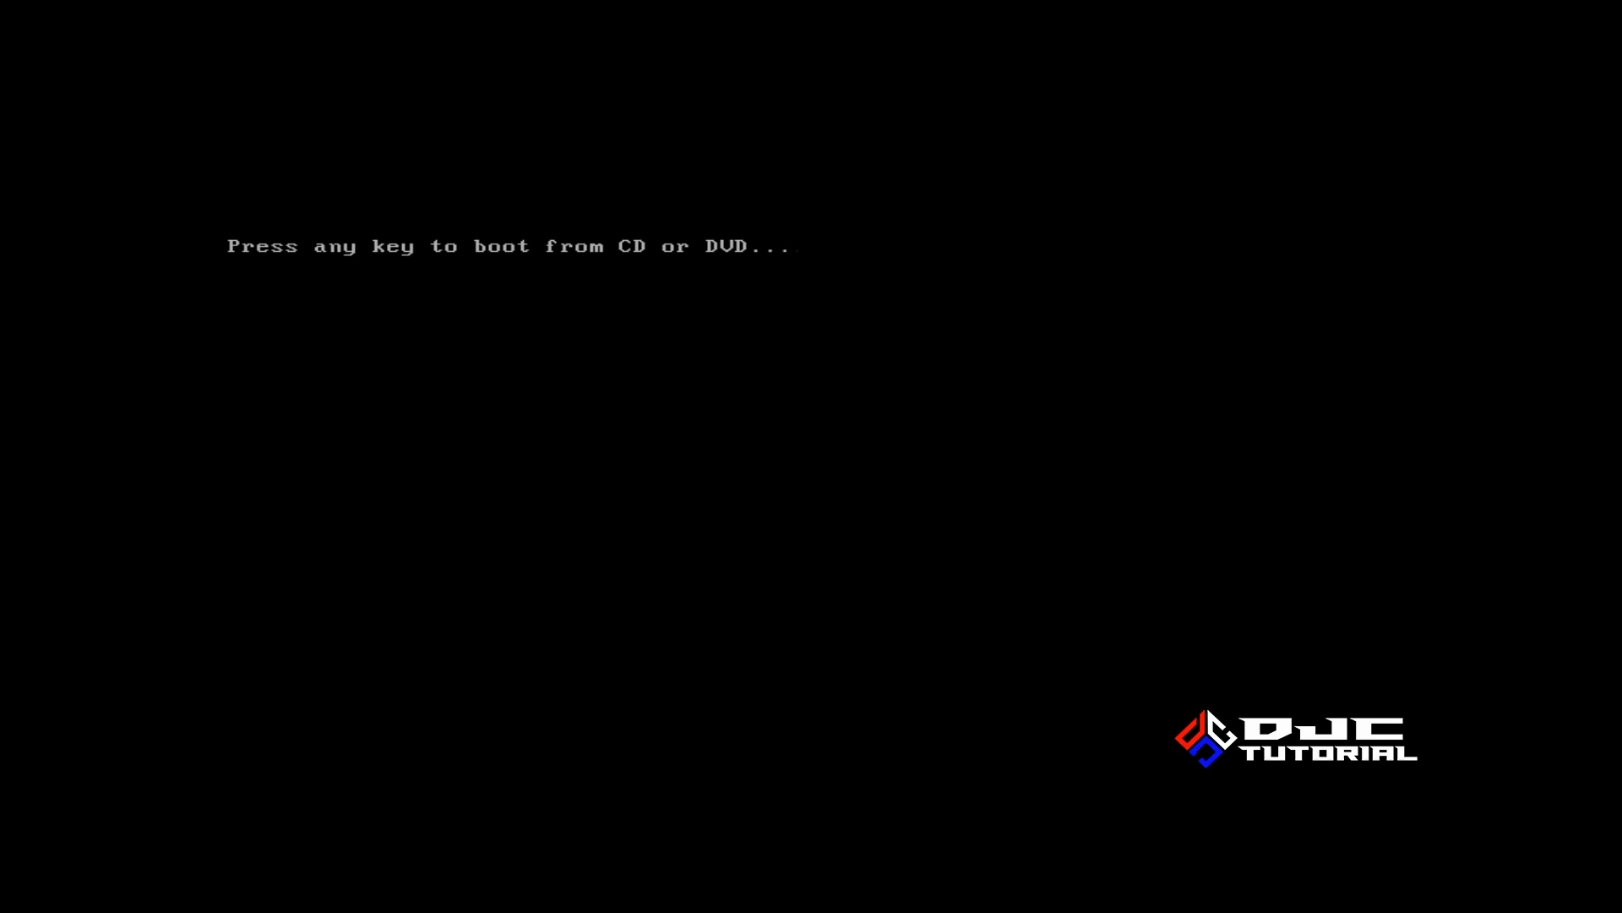
pyautogui.press('Return')
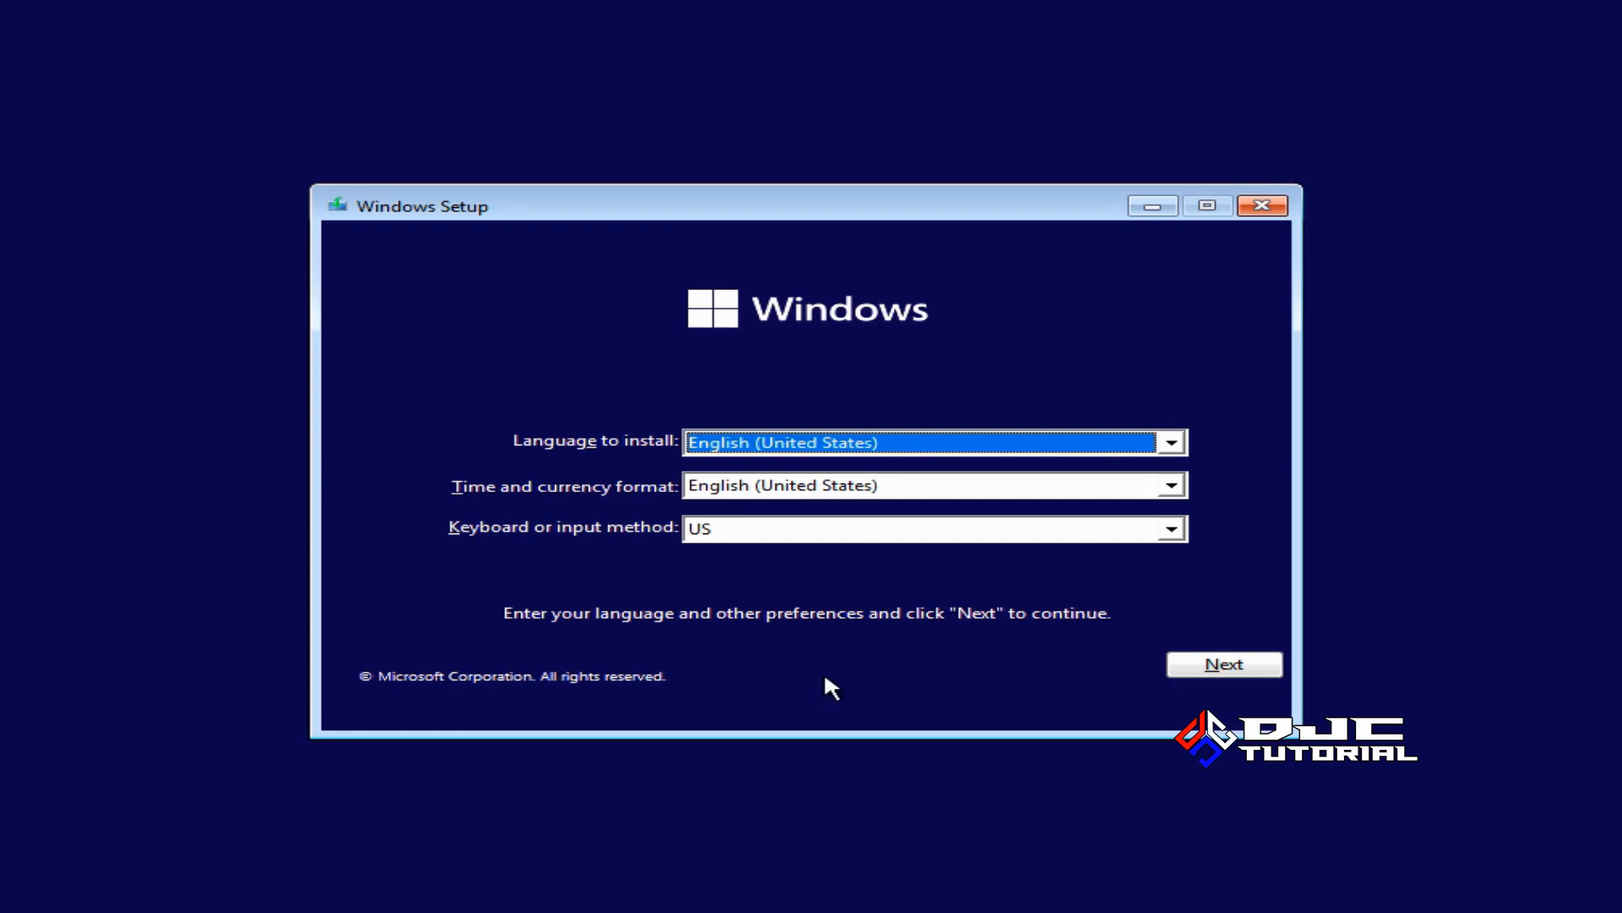
# Set the time and currency format to Indonesian (Indonesia) and start the Windows installation
pyautogui.click(1171, 485)
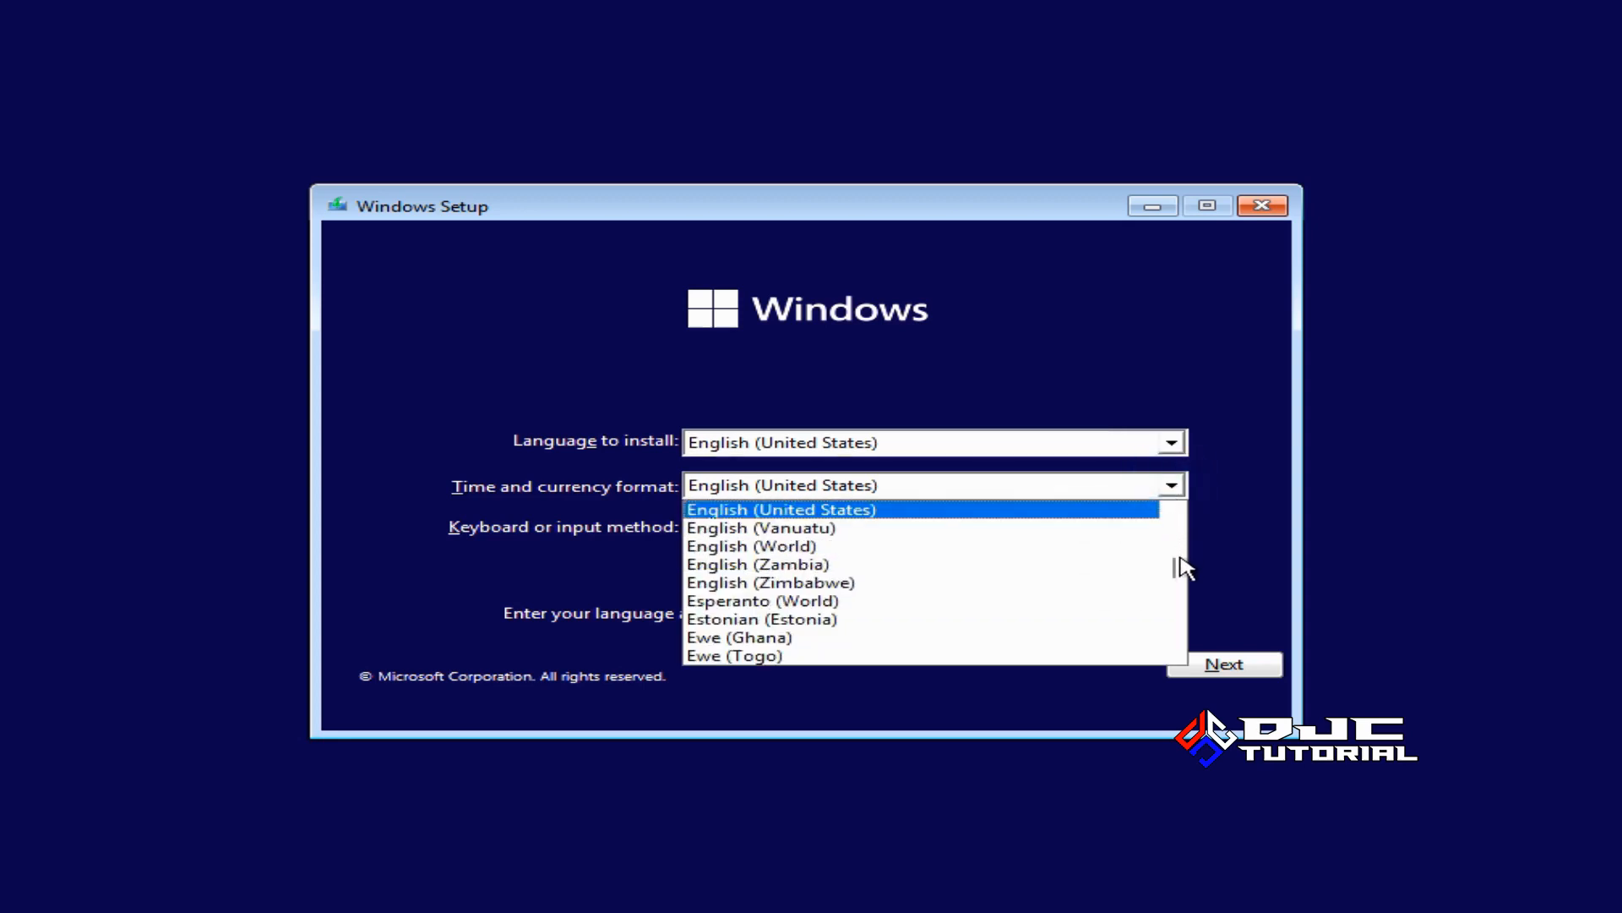
pyautogui.moveTo(1176, 568); pyautogui.dragTo(1179, 584)
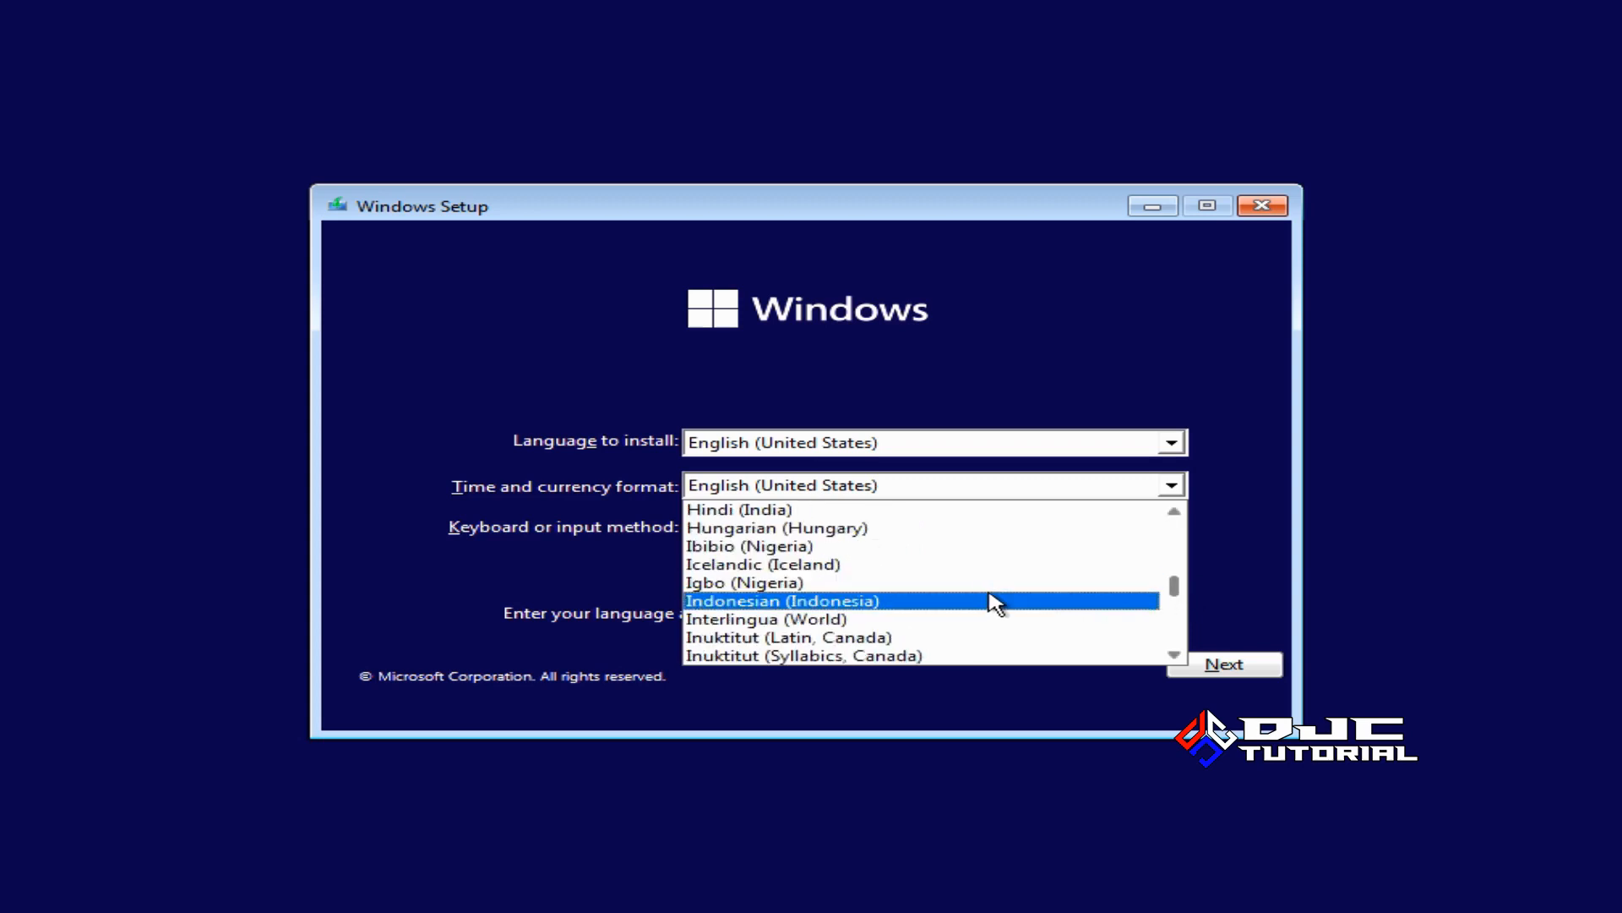
pyautogui.click(975, 600)
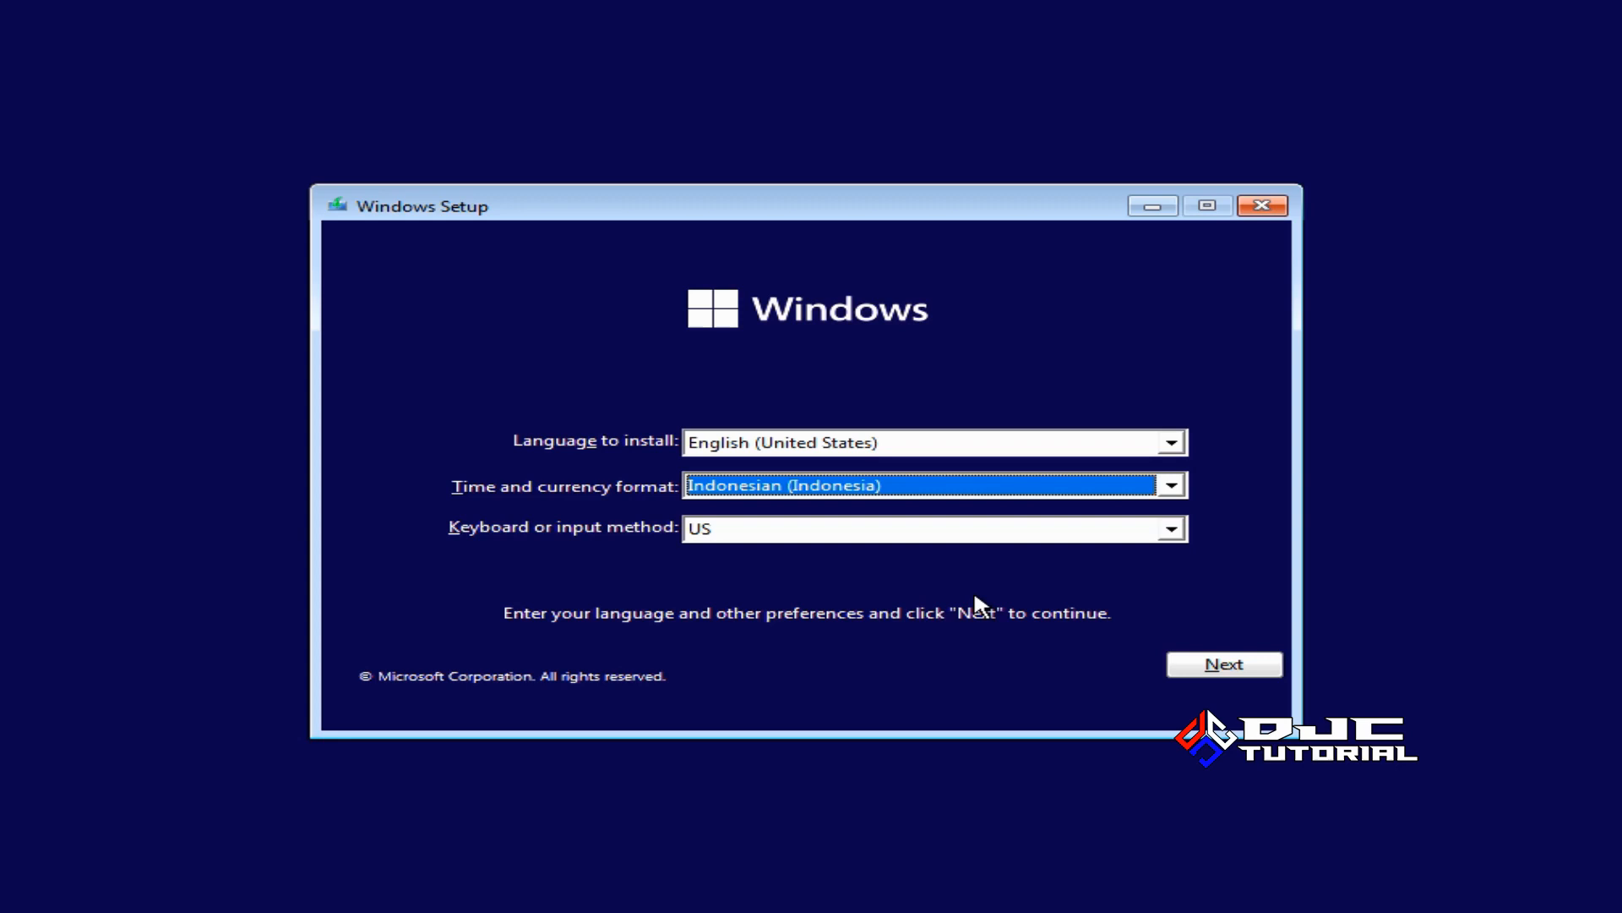
pyautogui.click(1213, 665)
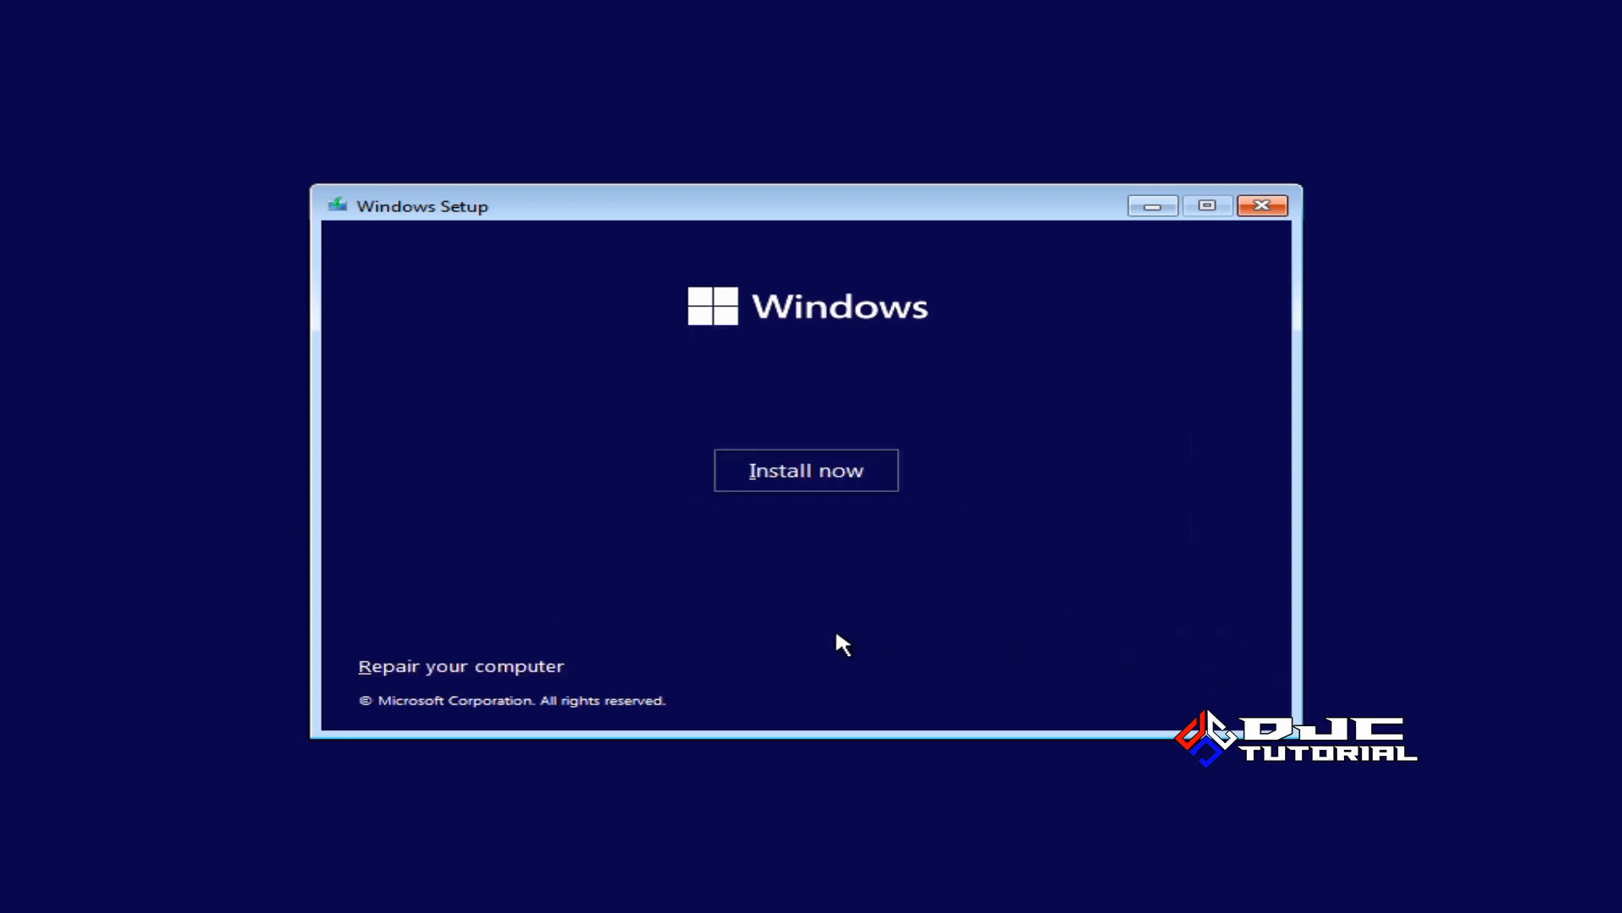
pyautogui.click(803, 475)
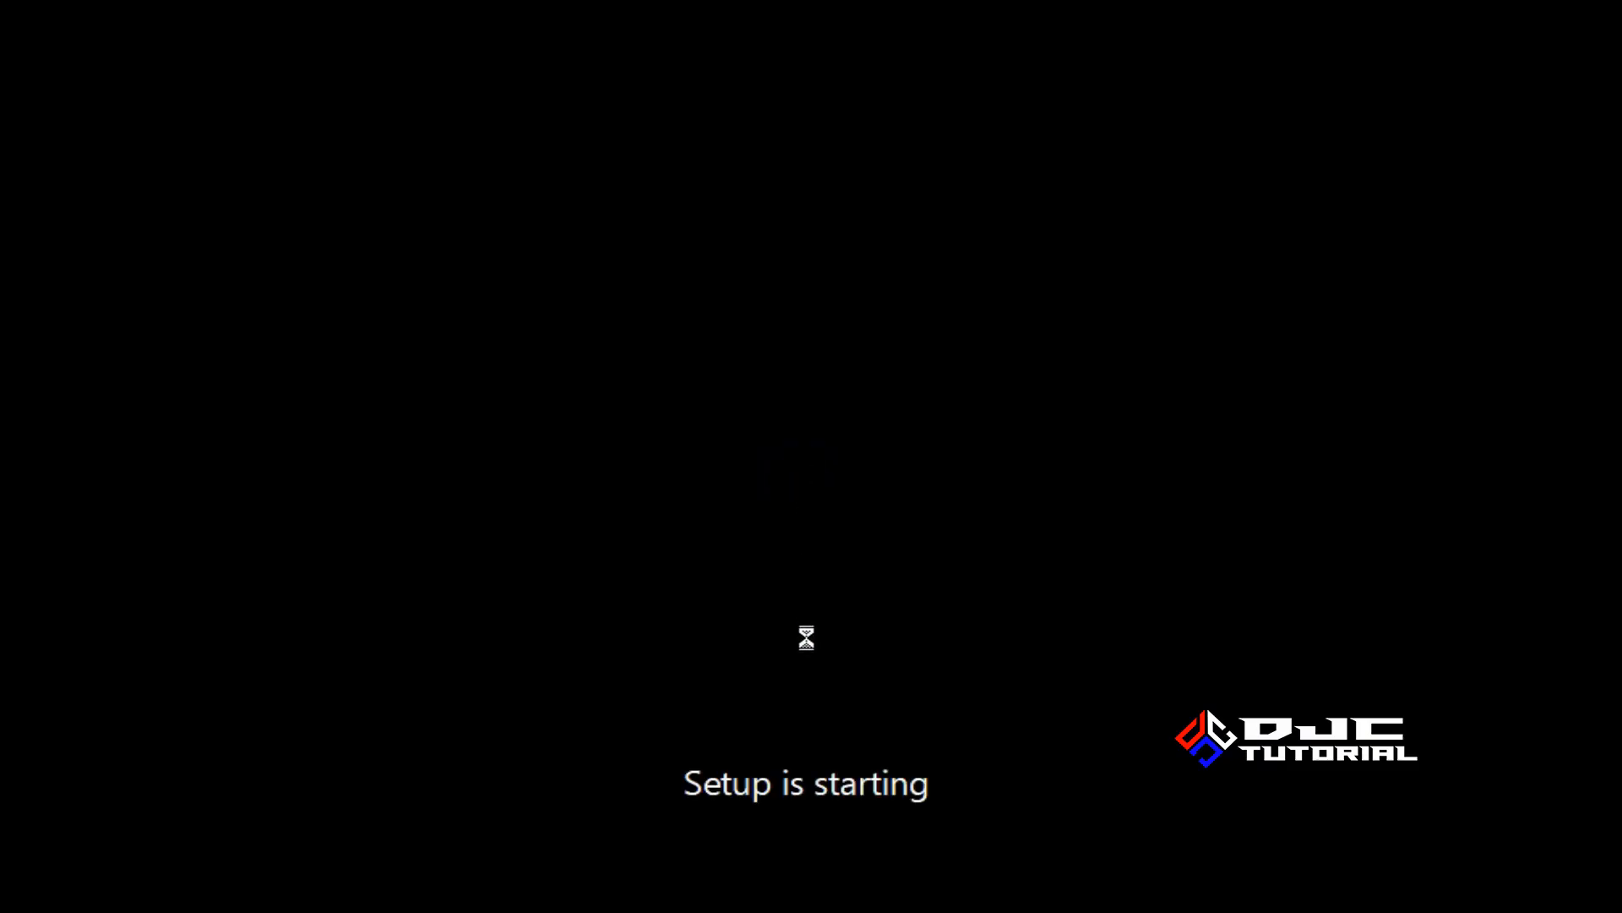
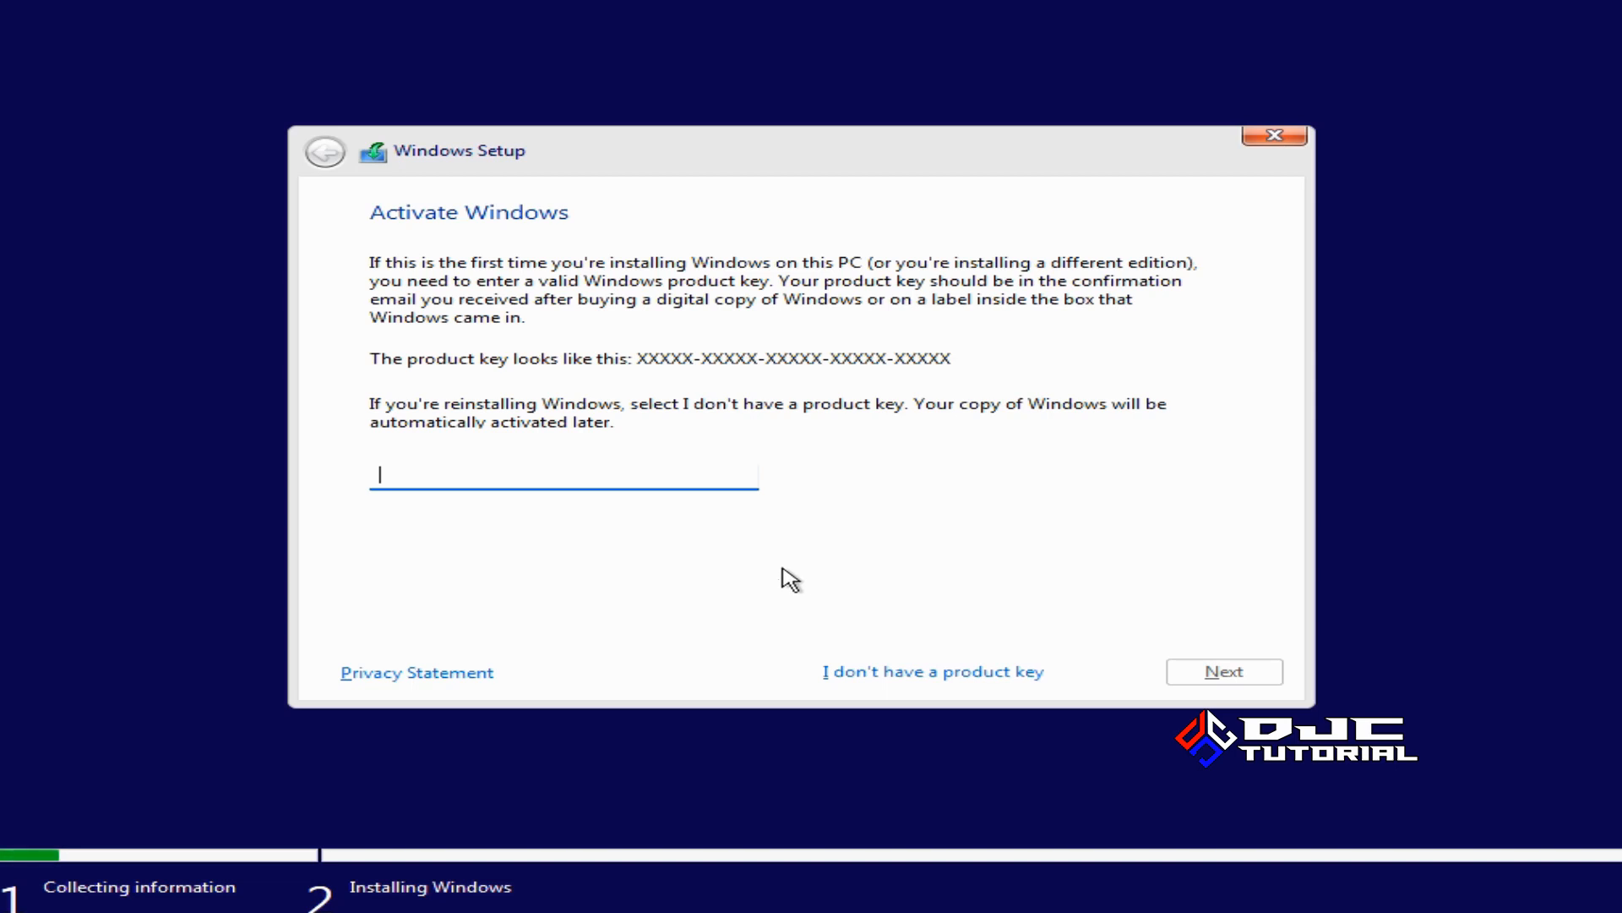
# Continue setup without a product key and choose Windows 11 Pro as the operating system to install
pyautogui.click(912, 674)
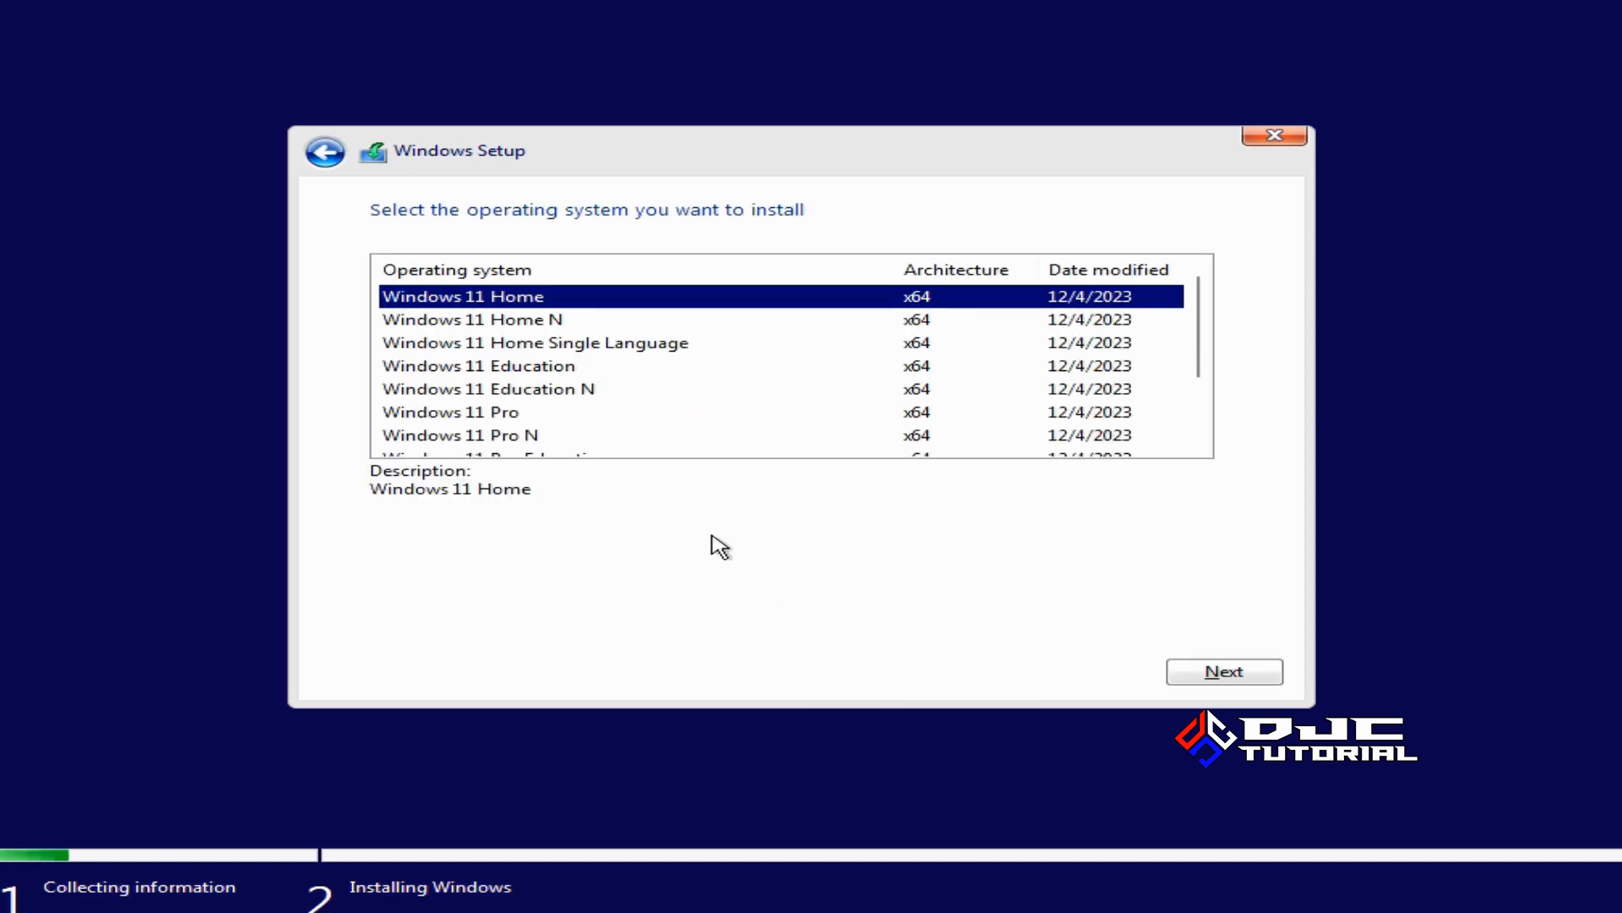
pyautogui.click(575, 423)
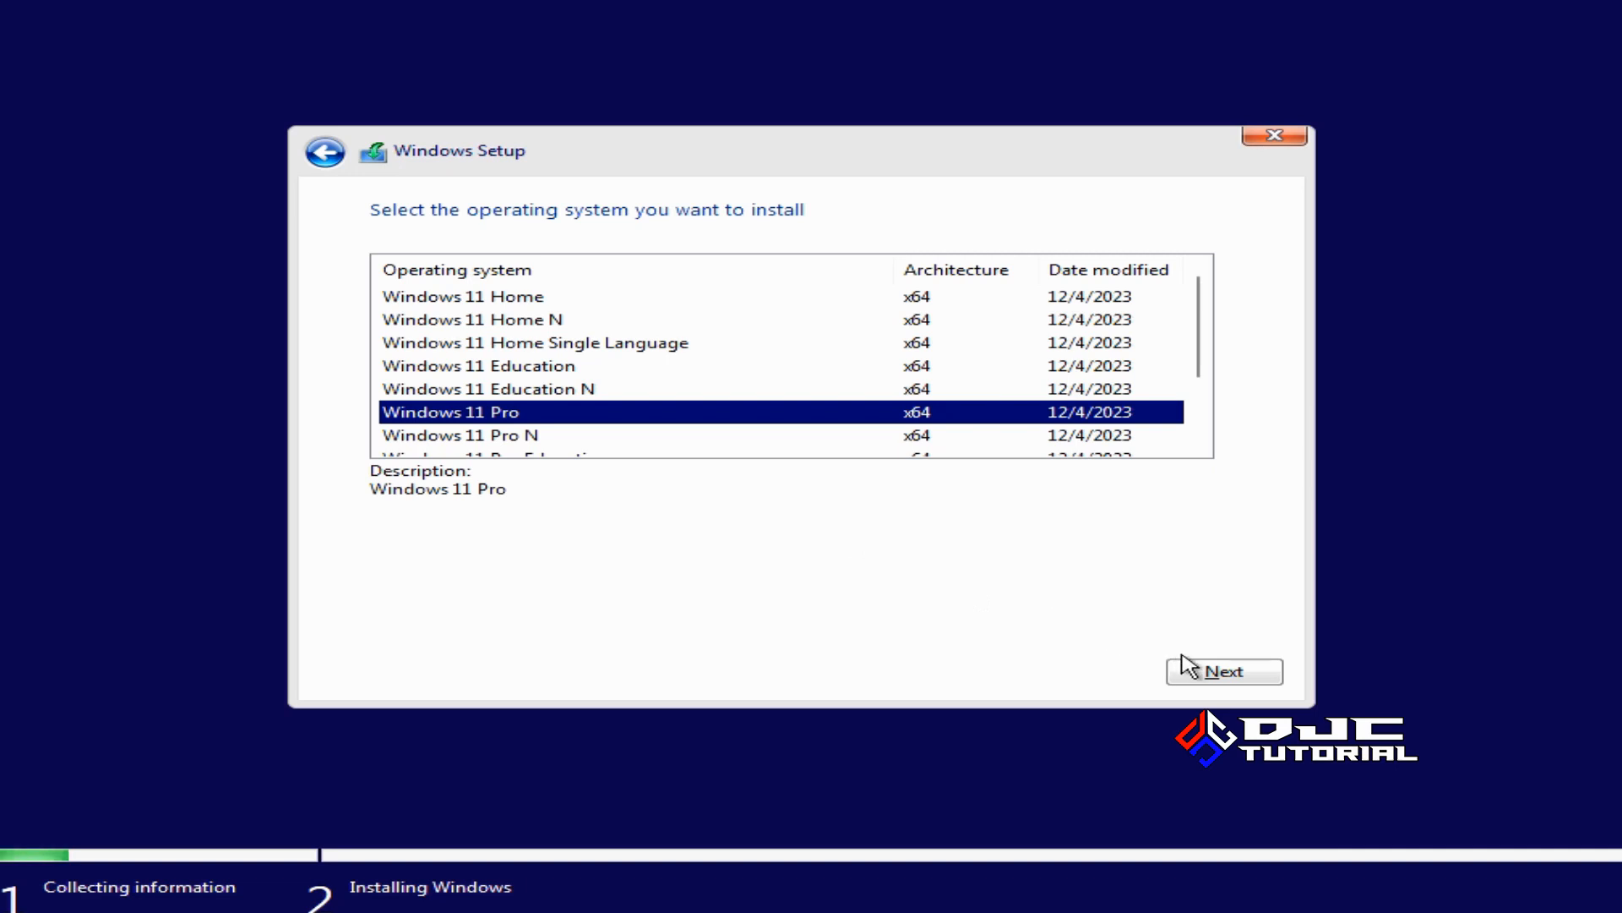
pyautogui.click(1219, 672)
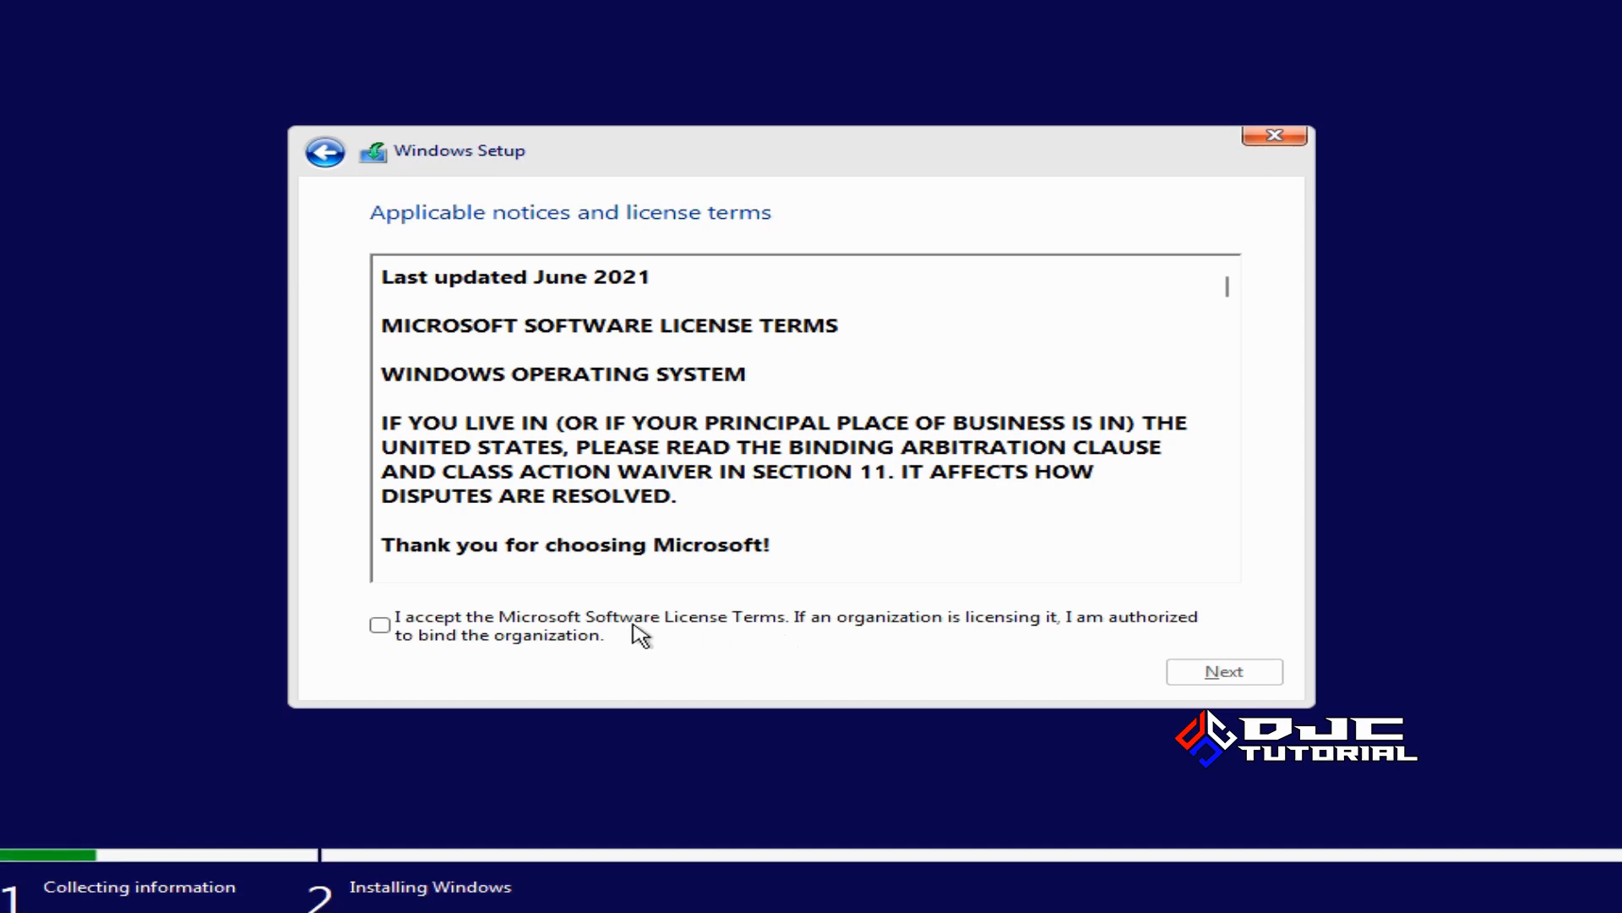
# Accept the Microsoft license terms and choose the Custom: Install Windows only (advanced) installation type
pyautogui.click(382, 625)
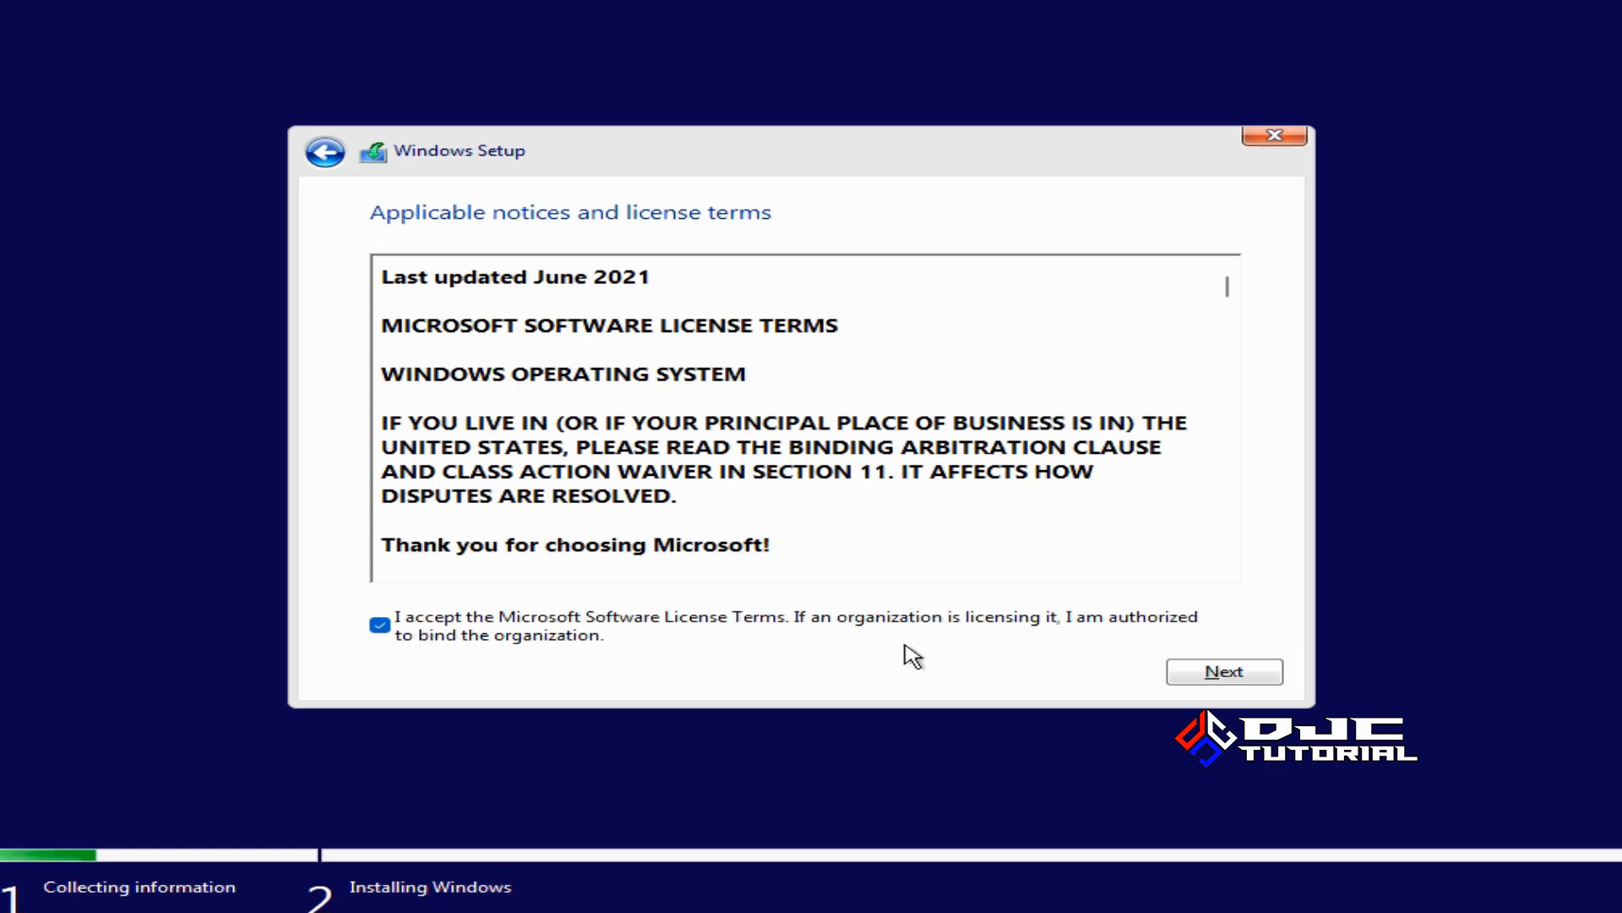
pyautogui.click(1198, 672)
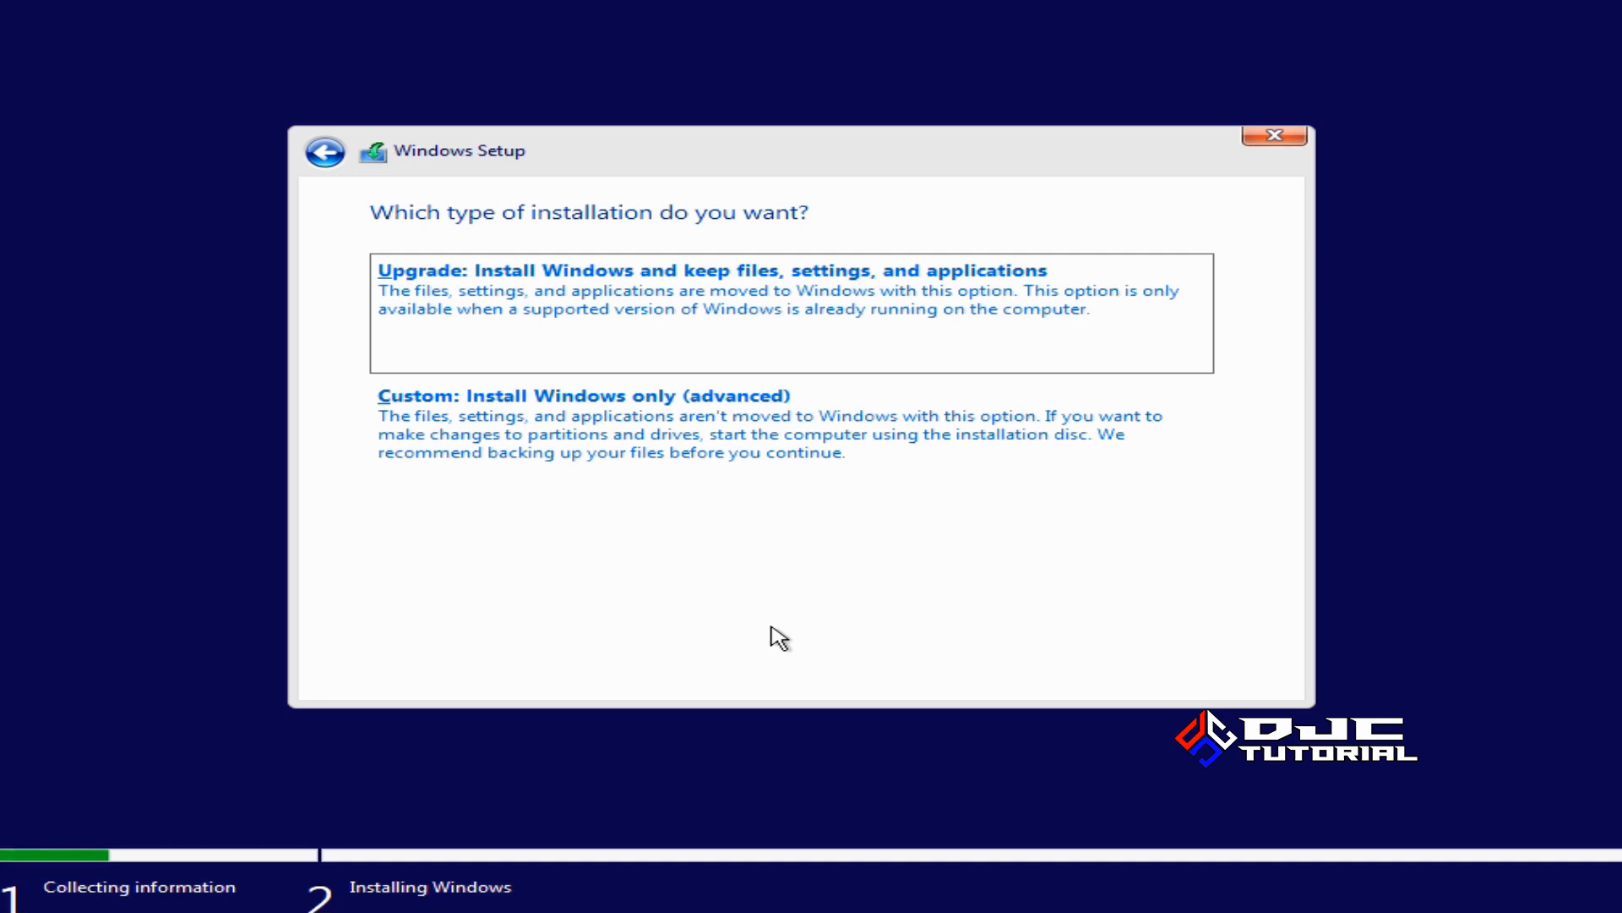
pyautogui.click(699, 473)
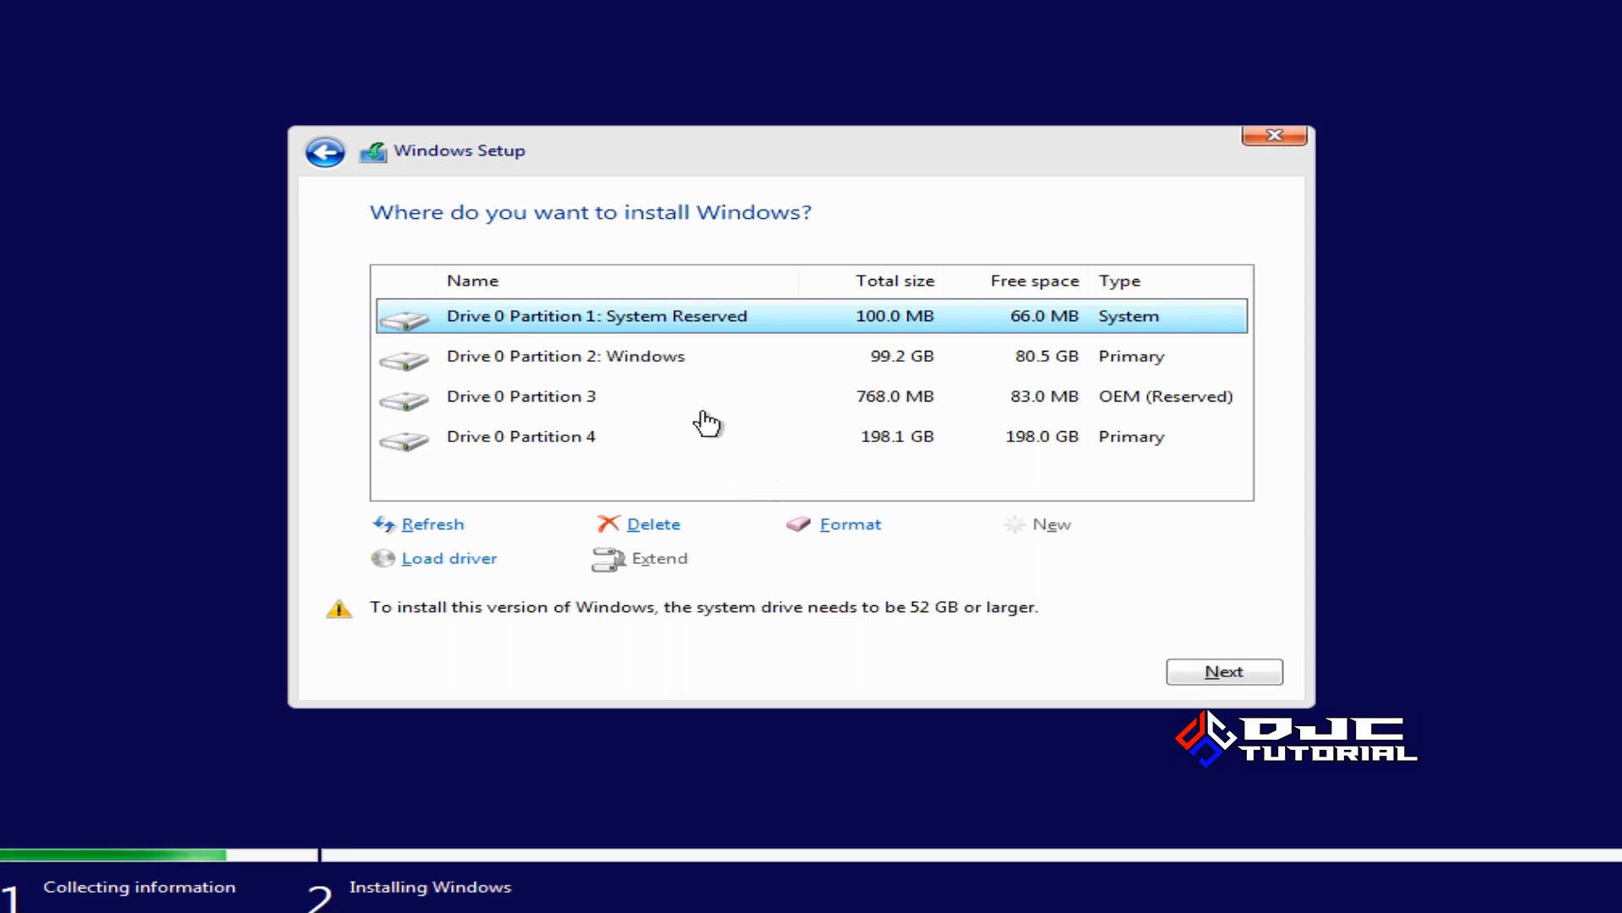
# Format Drive 0 Partition 2: Windows, accepting the data loss, and install Windows on it
pyautogui.click(640, 365)
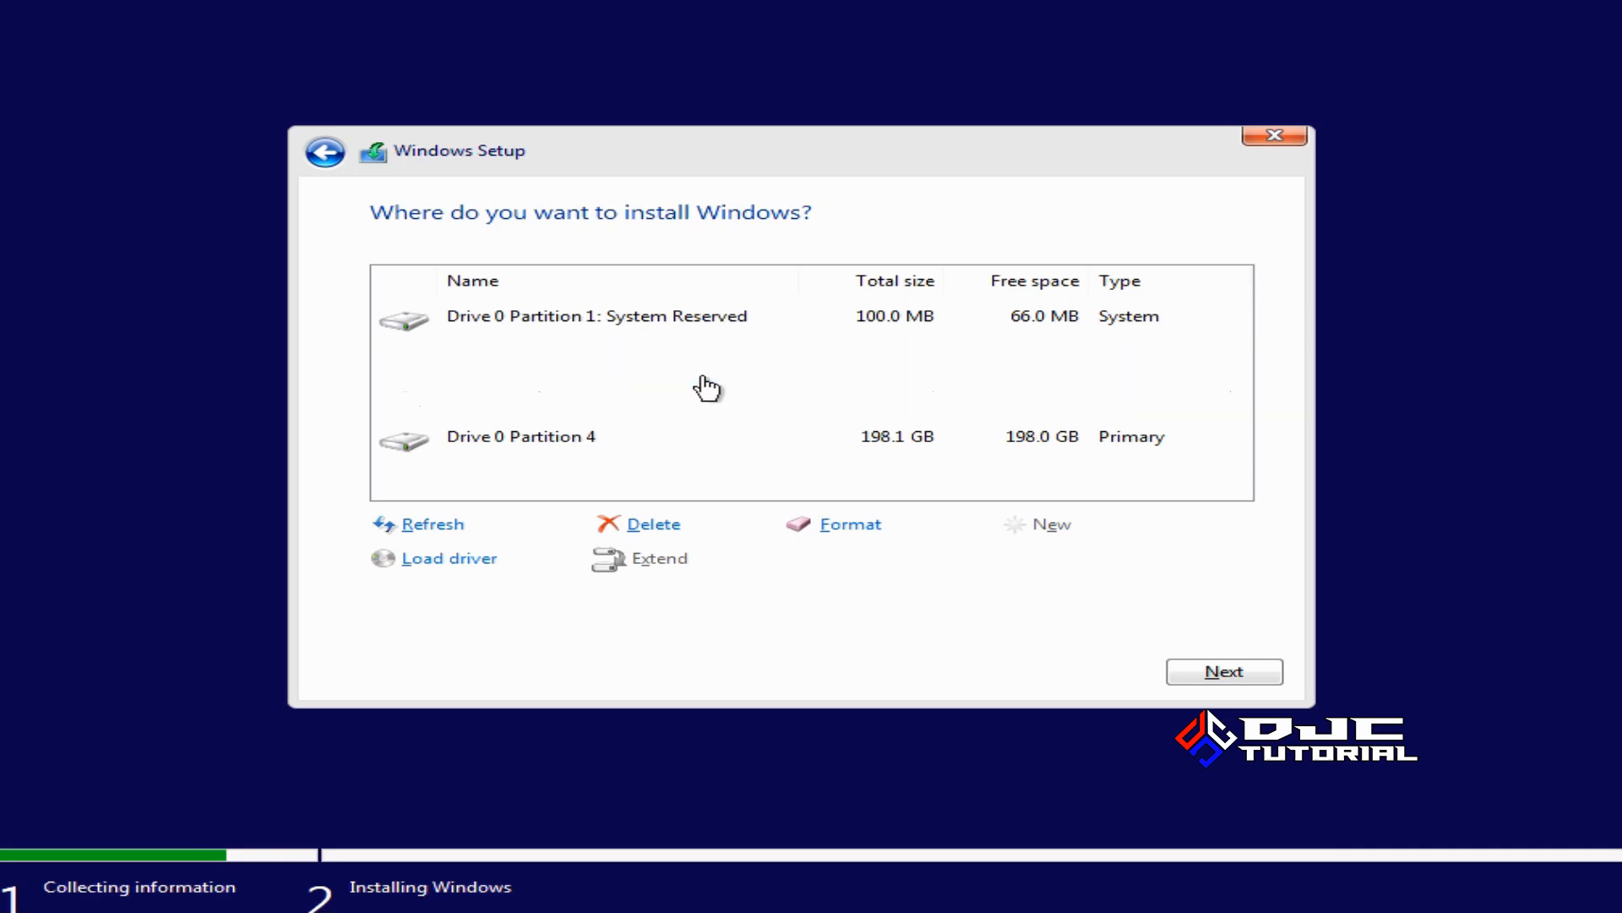
pyautogui.click(848, 532)
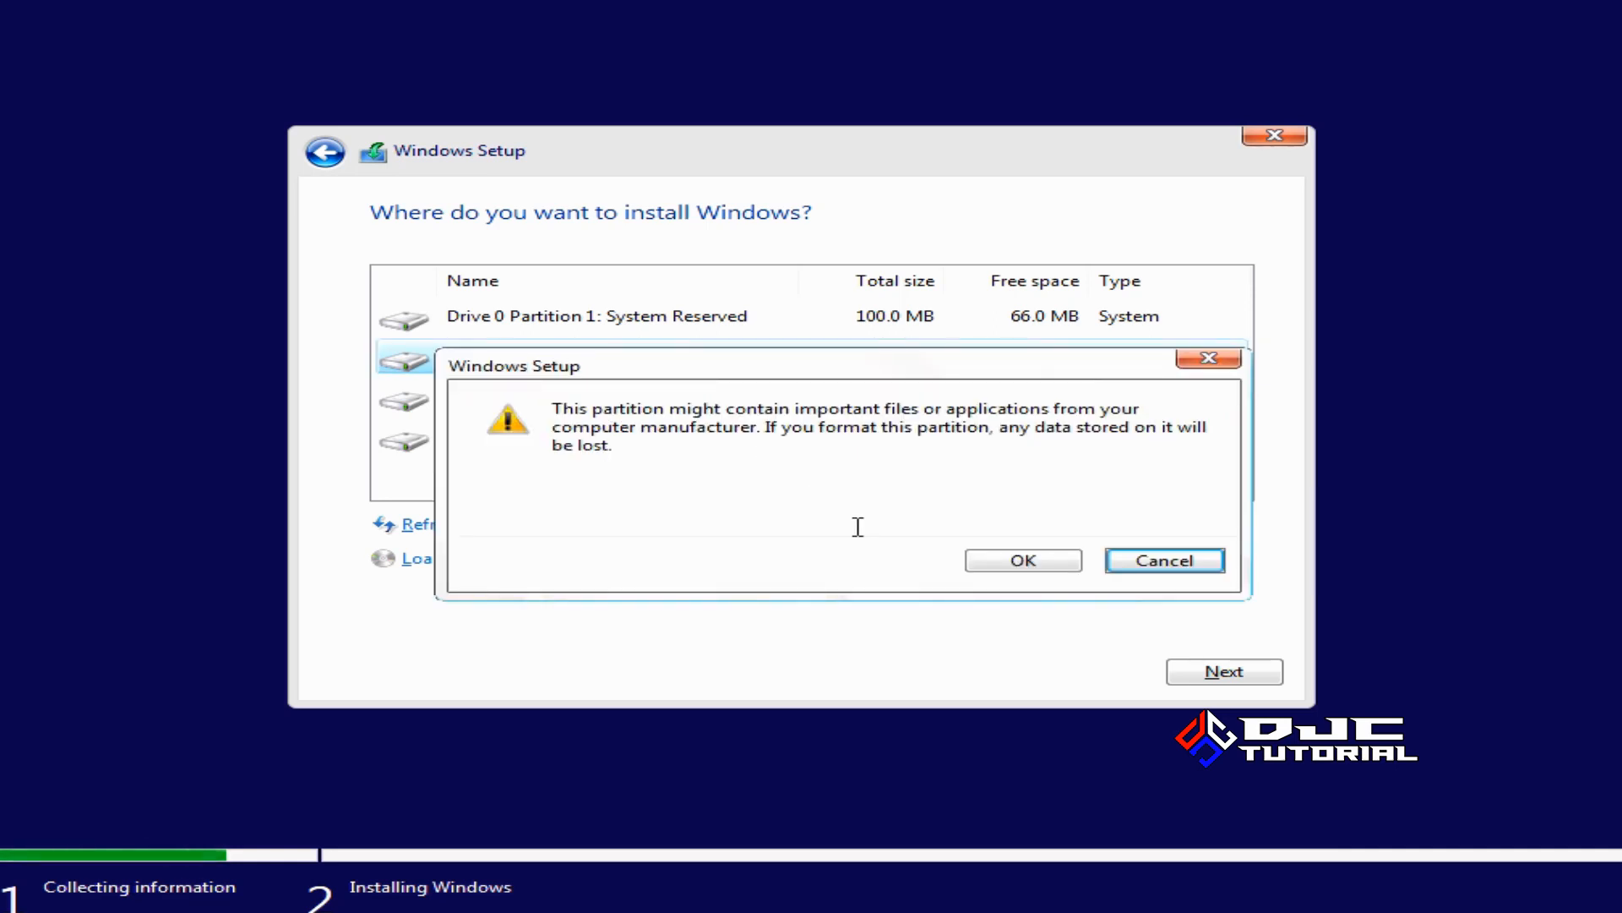
pyautogui.click(1024, 564)
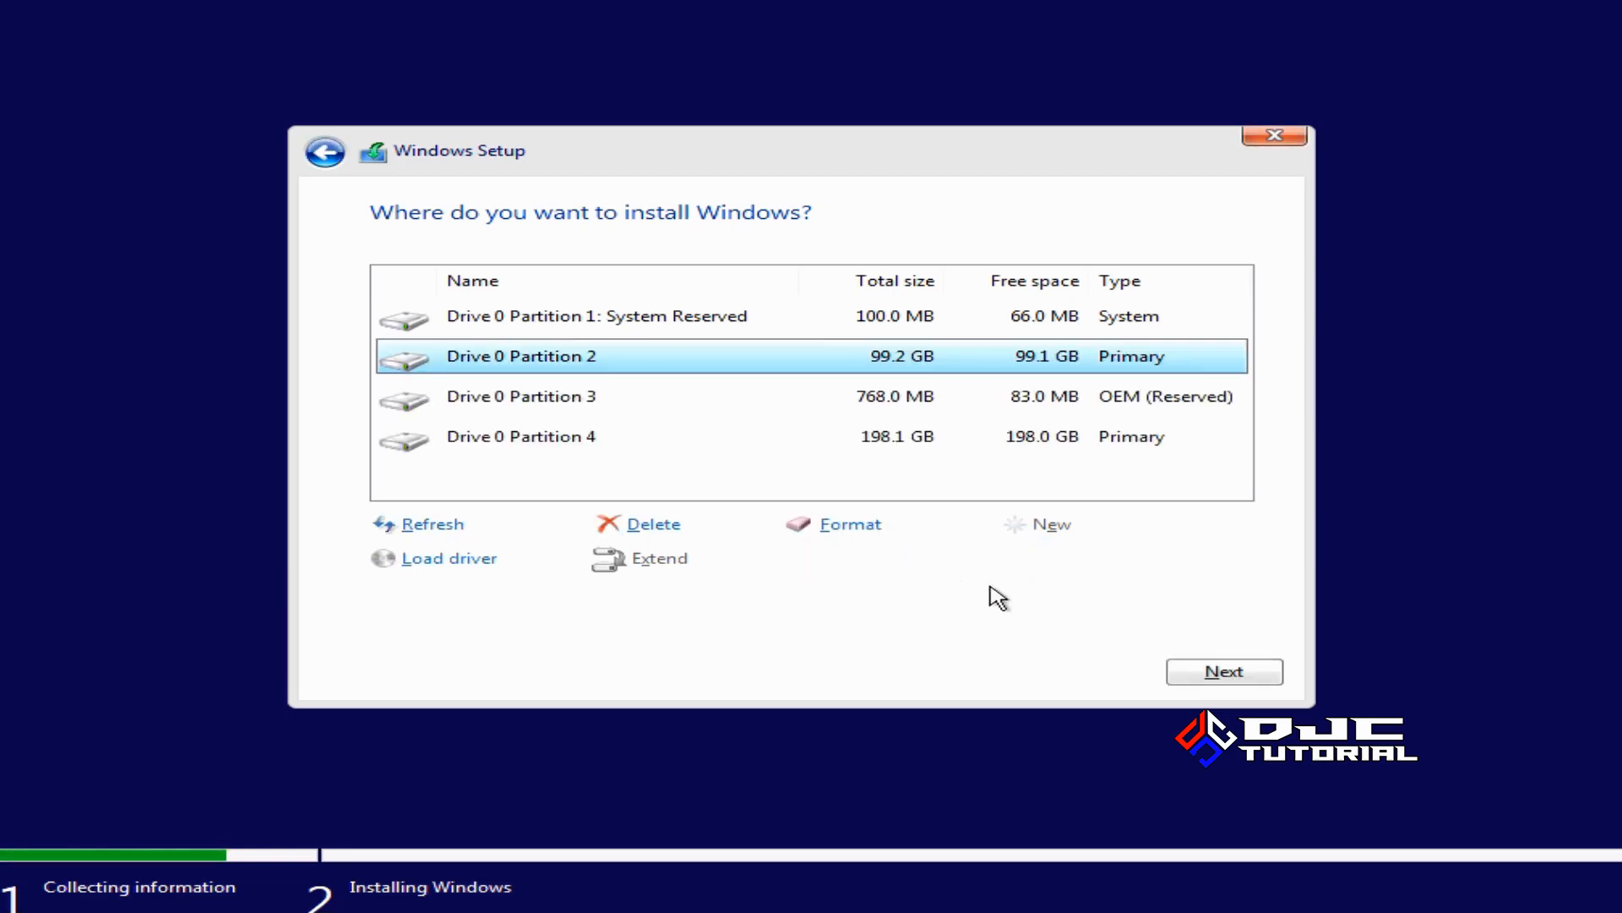
pyautogui.click(1222, 674)
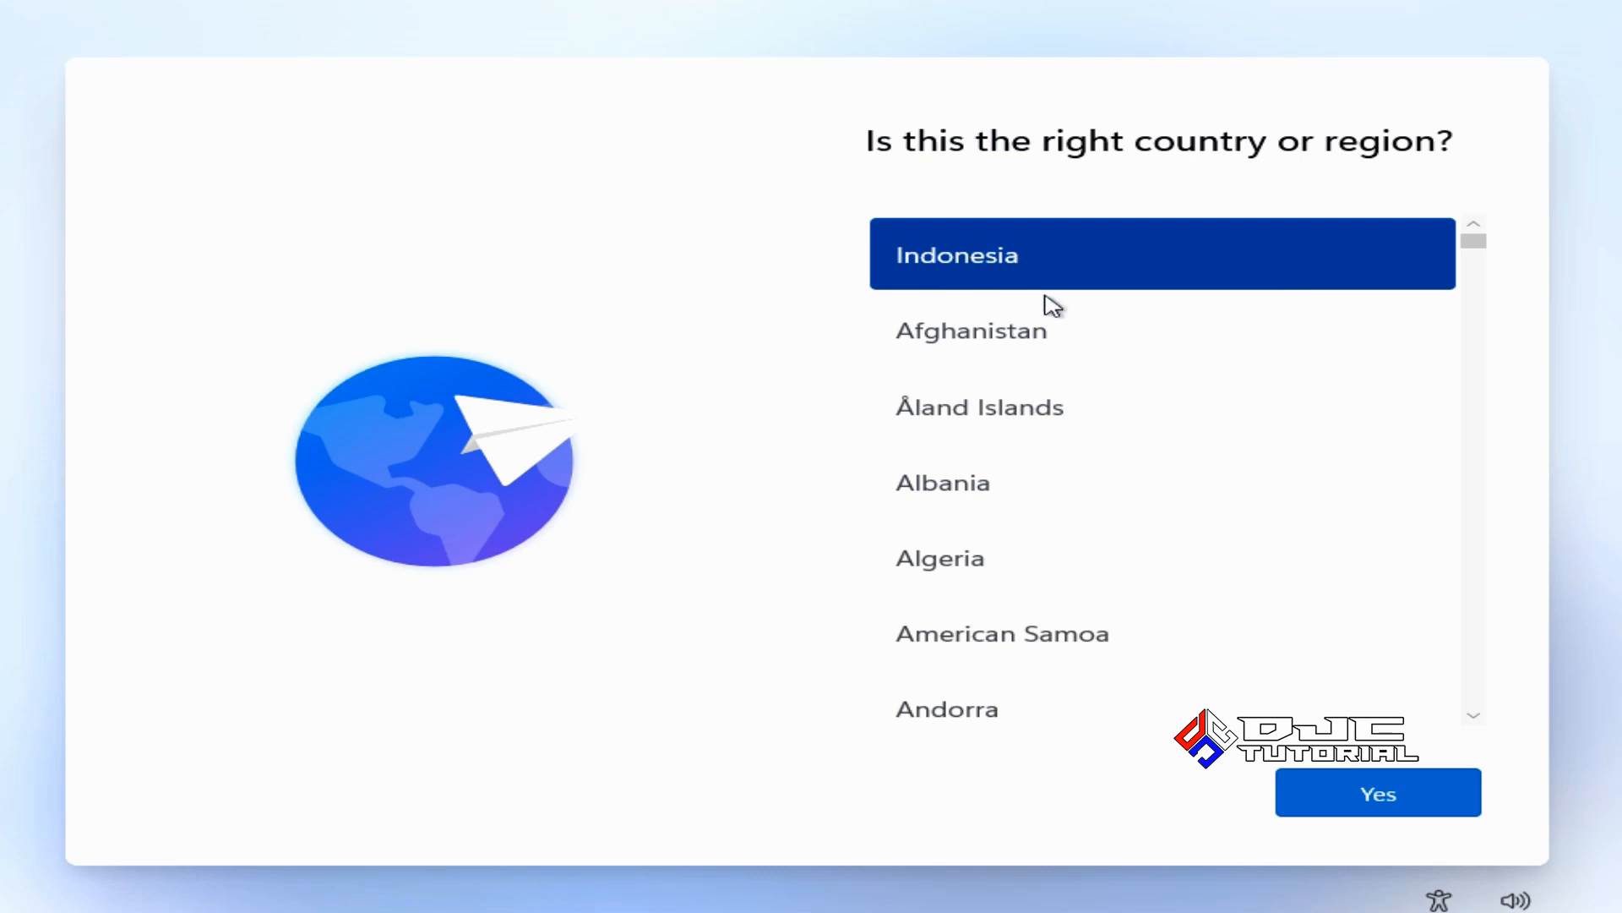
# Confirm Indonesia as the country or region and US as the keyboard layout
pyautogui.click(1334, 786)
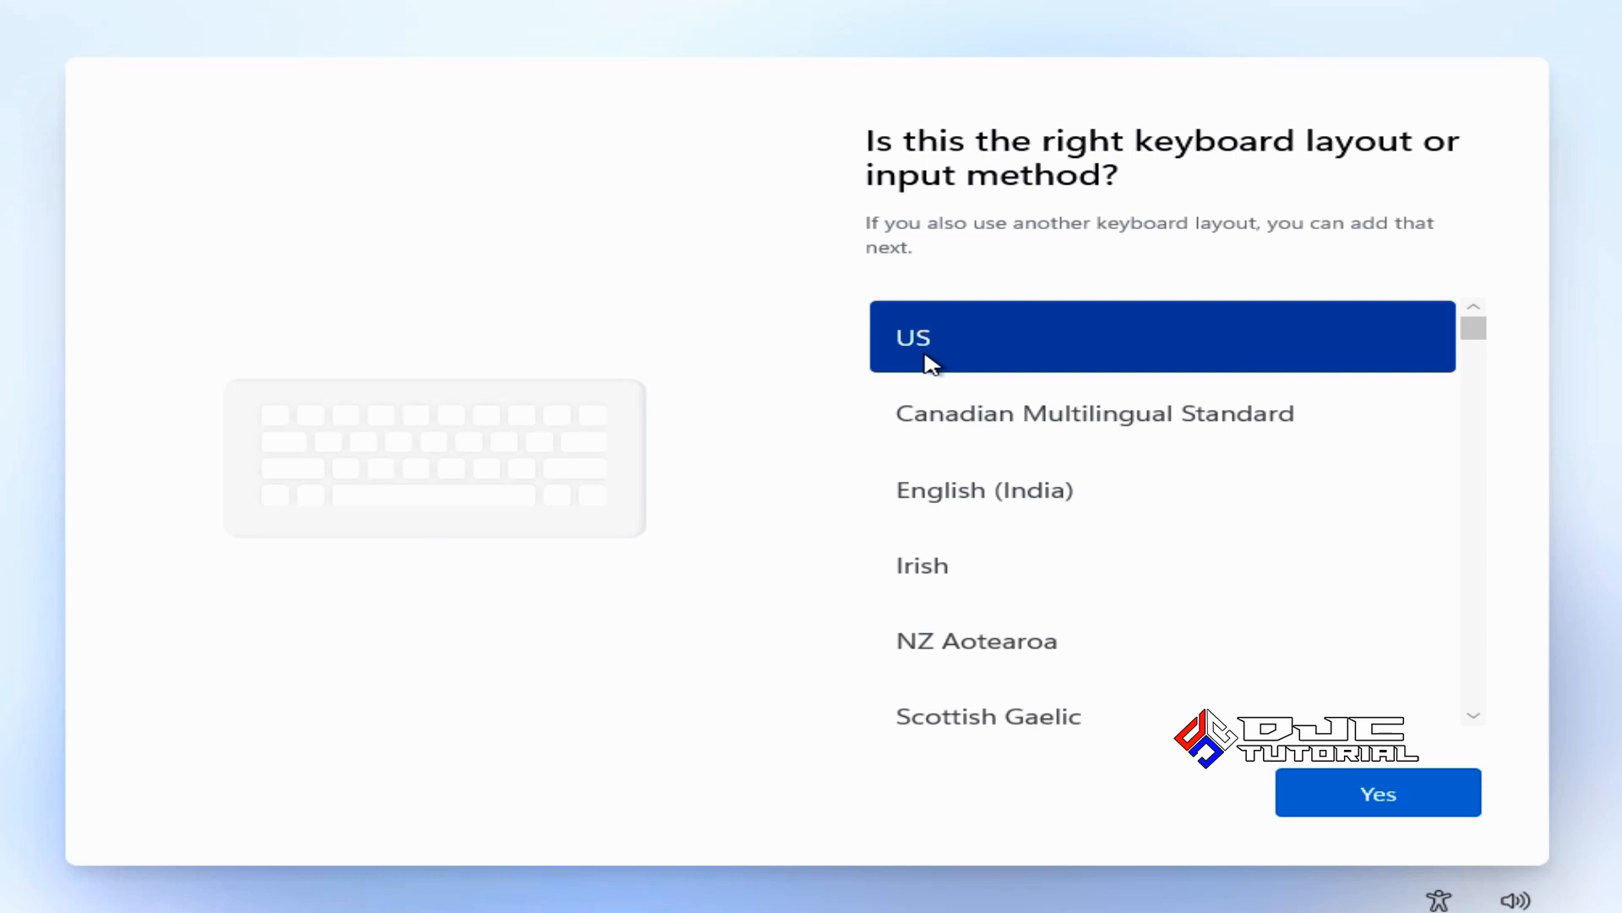
pyautogui.click(1357, 777)
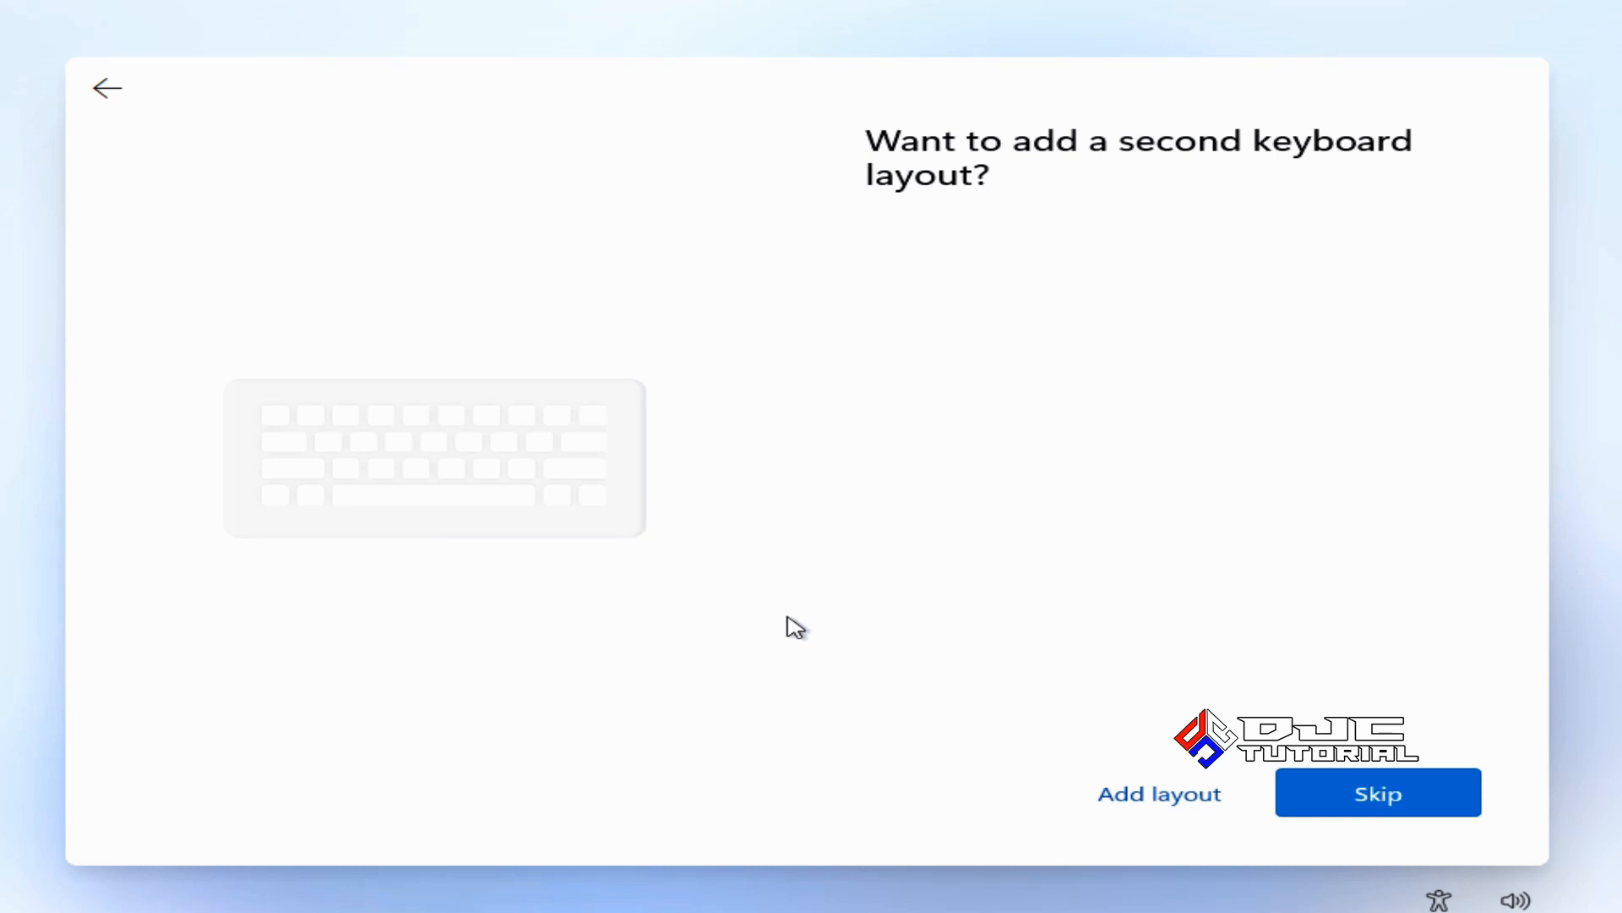
# Skip adding a second keyboard layout, open a command prompt over the network setup page and launch Task Manager with taskmgr
pyautogui.click(1349, 785)
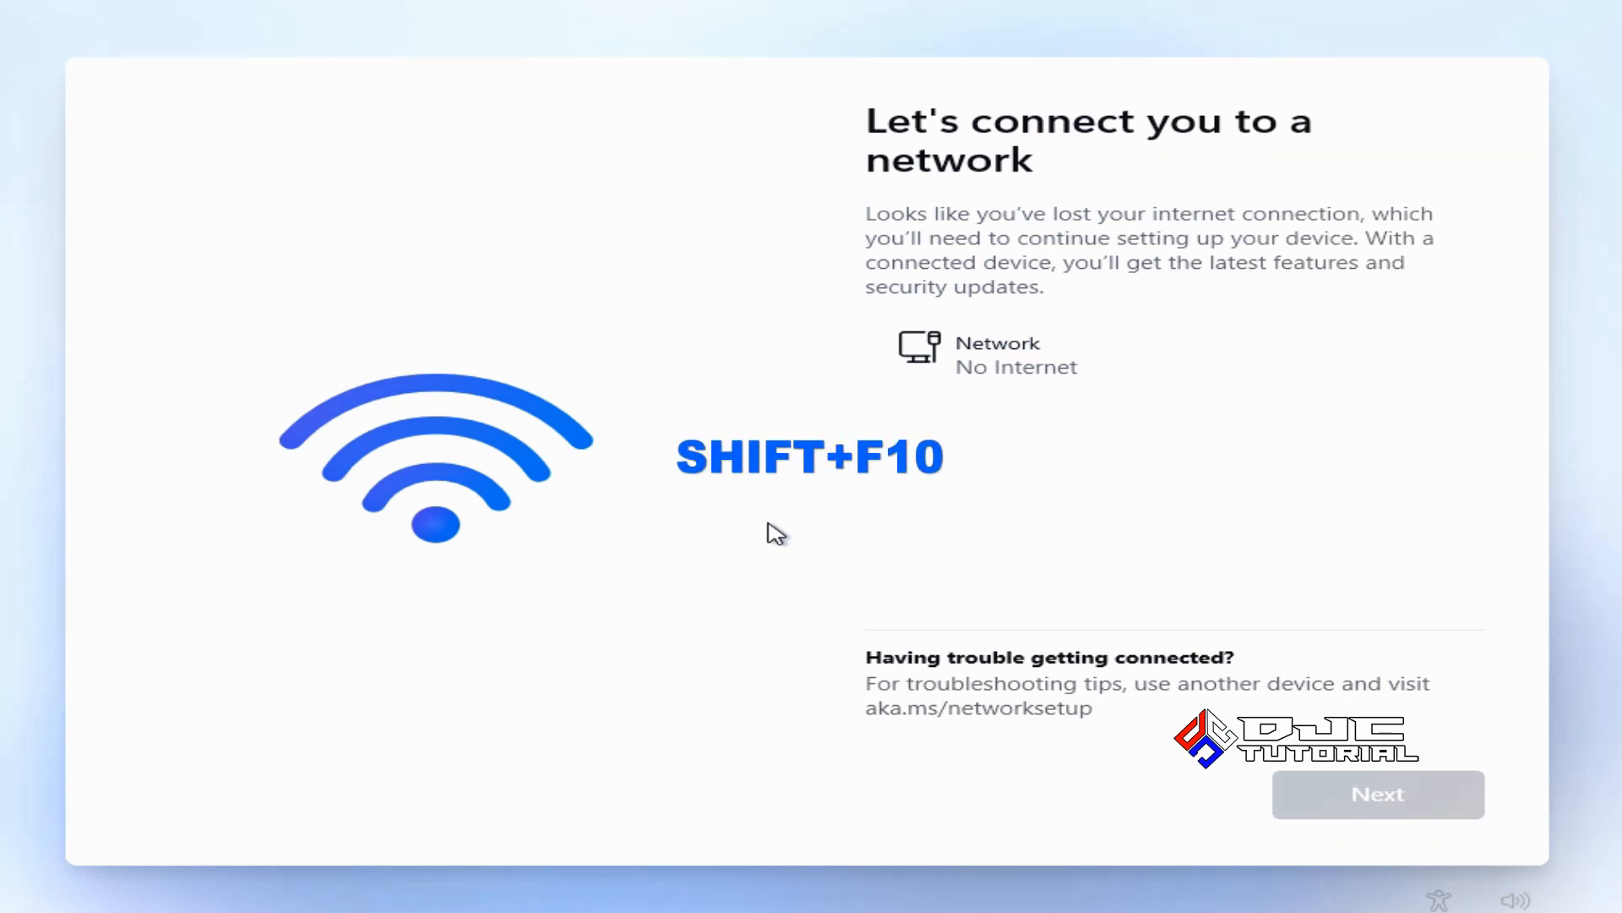
pyautogui.hotkey('shift', 'F10')
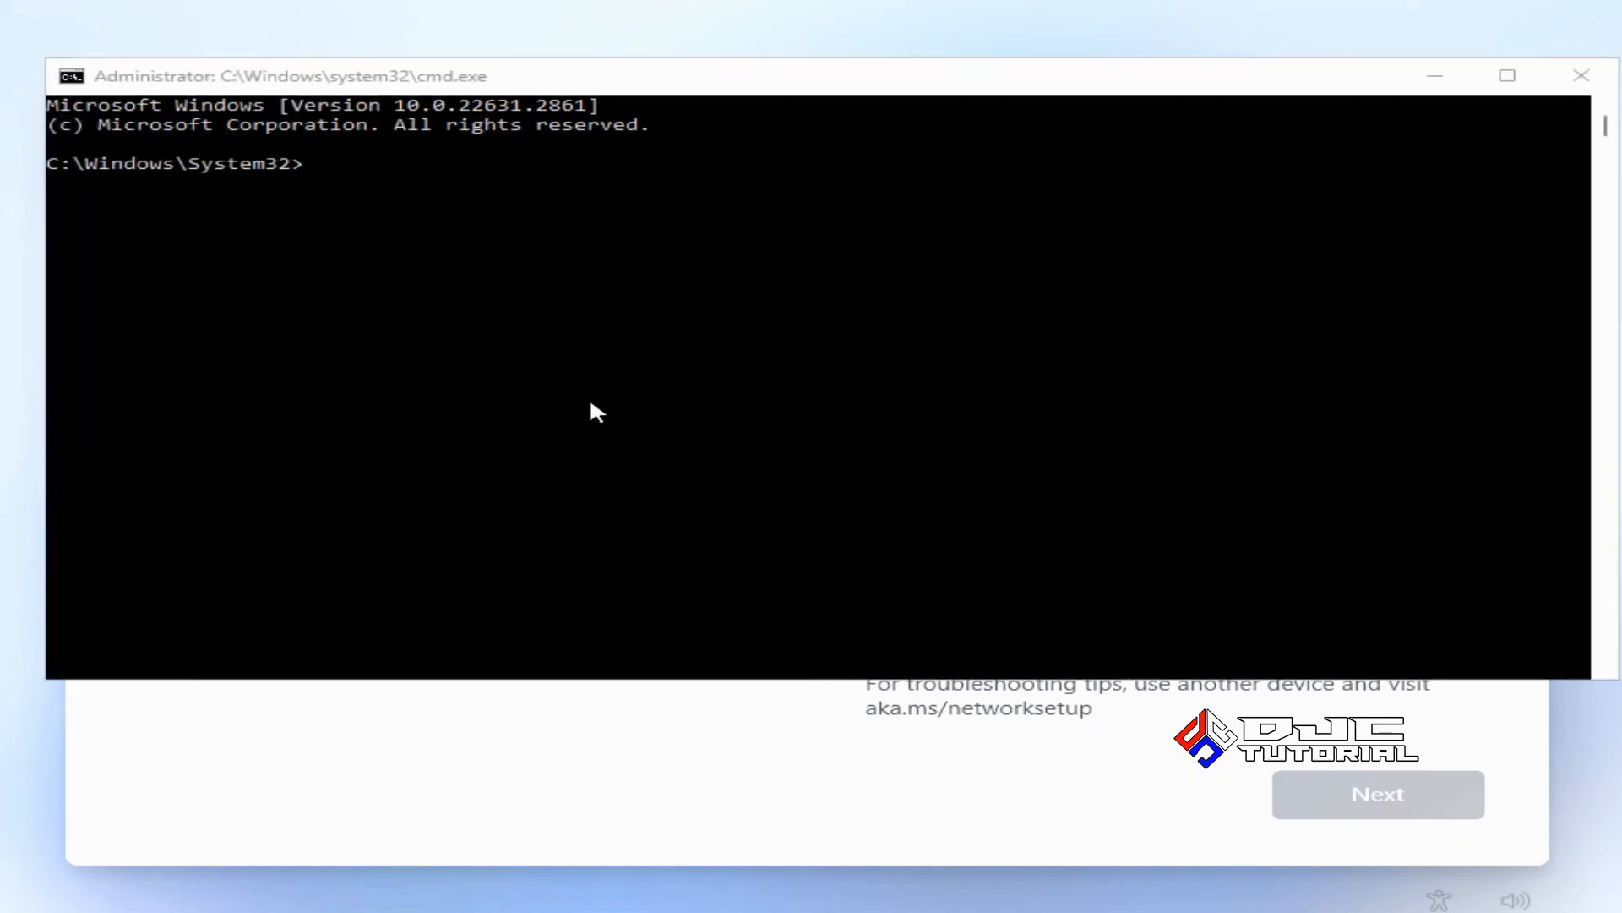
pyautogui.click(316, 165)
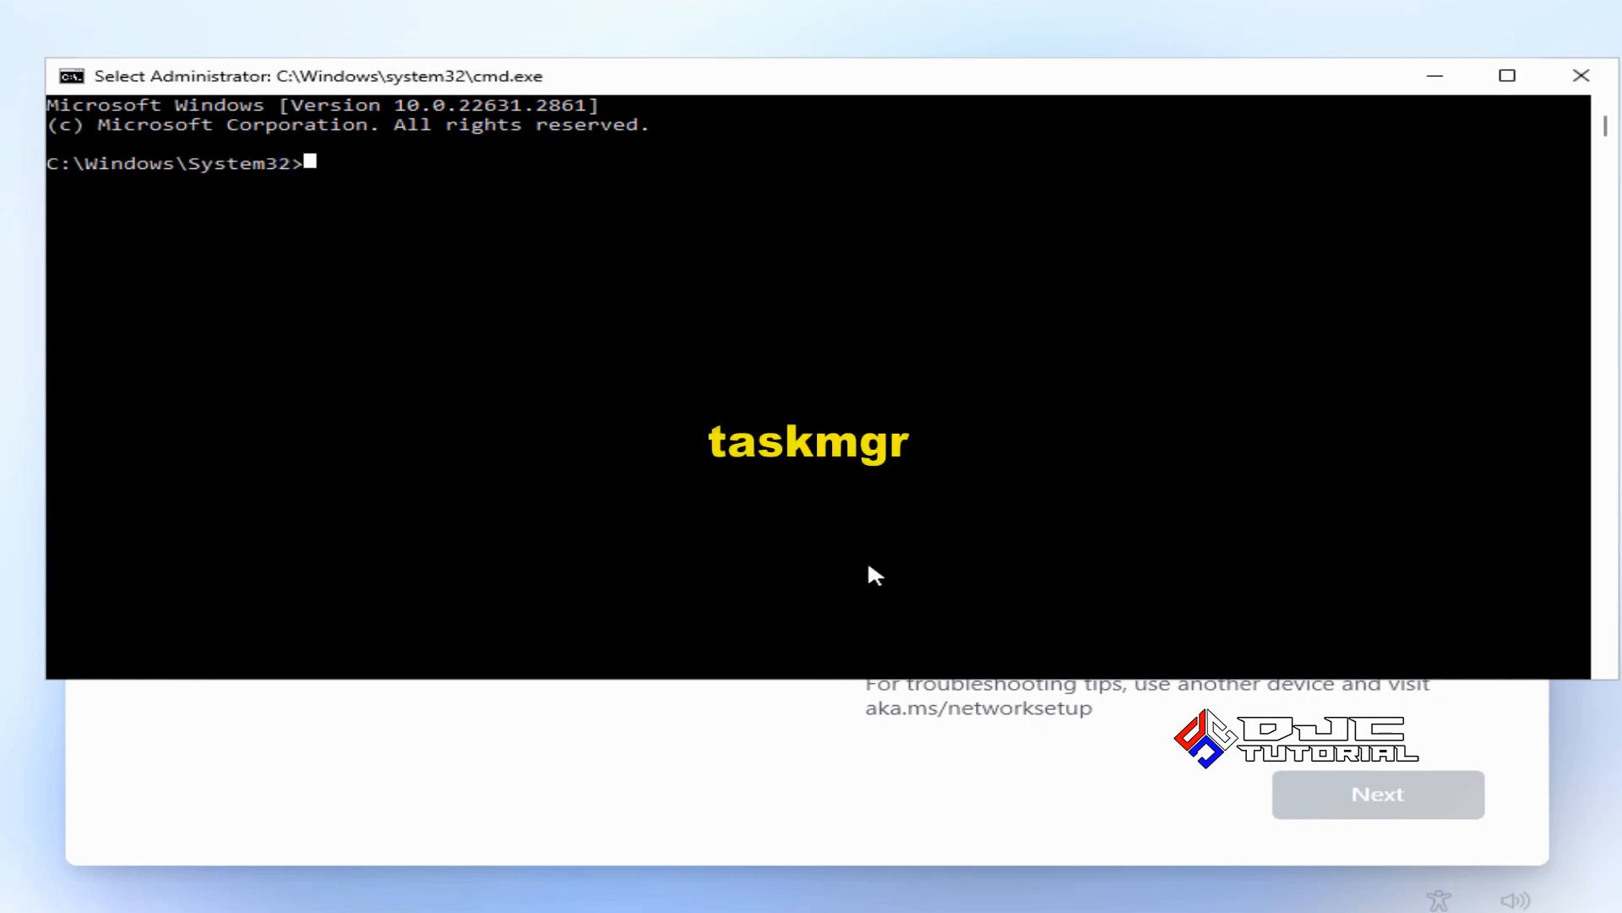
pyautogui.write('task')
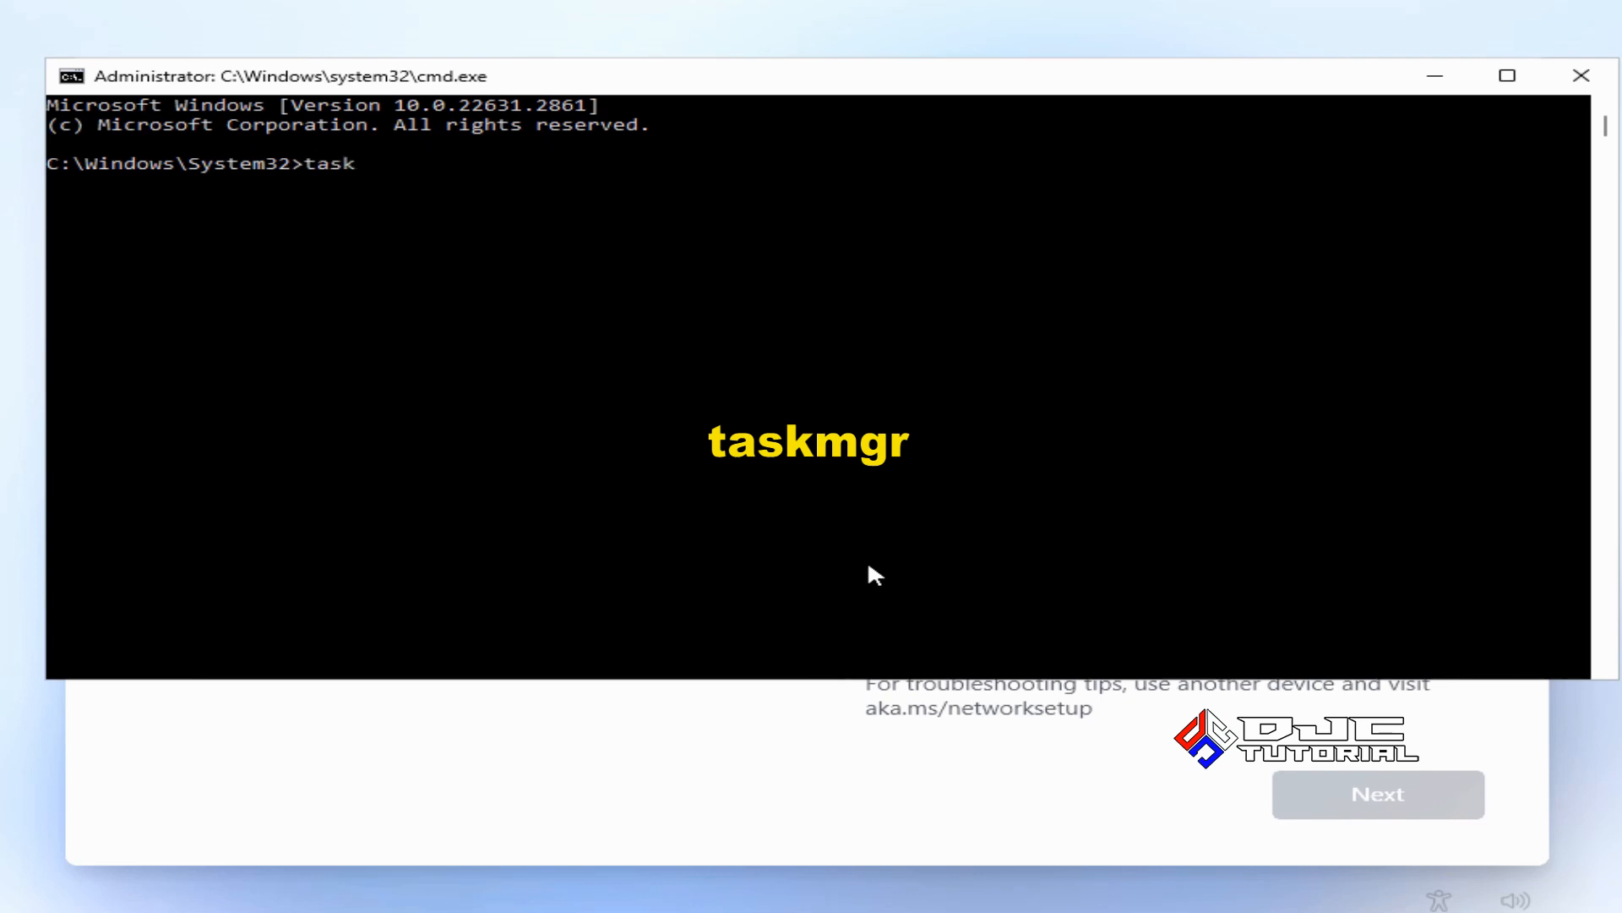
pyautogui.write('mgr')
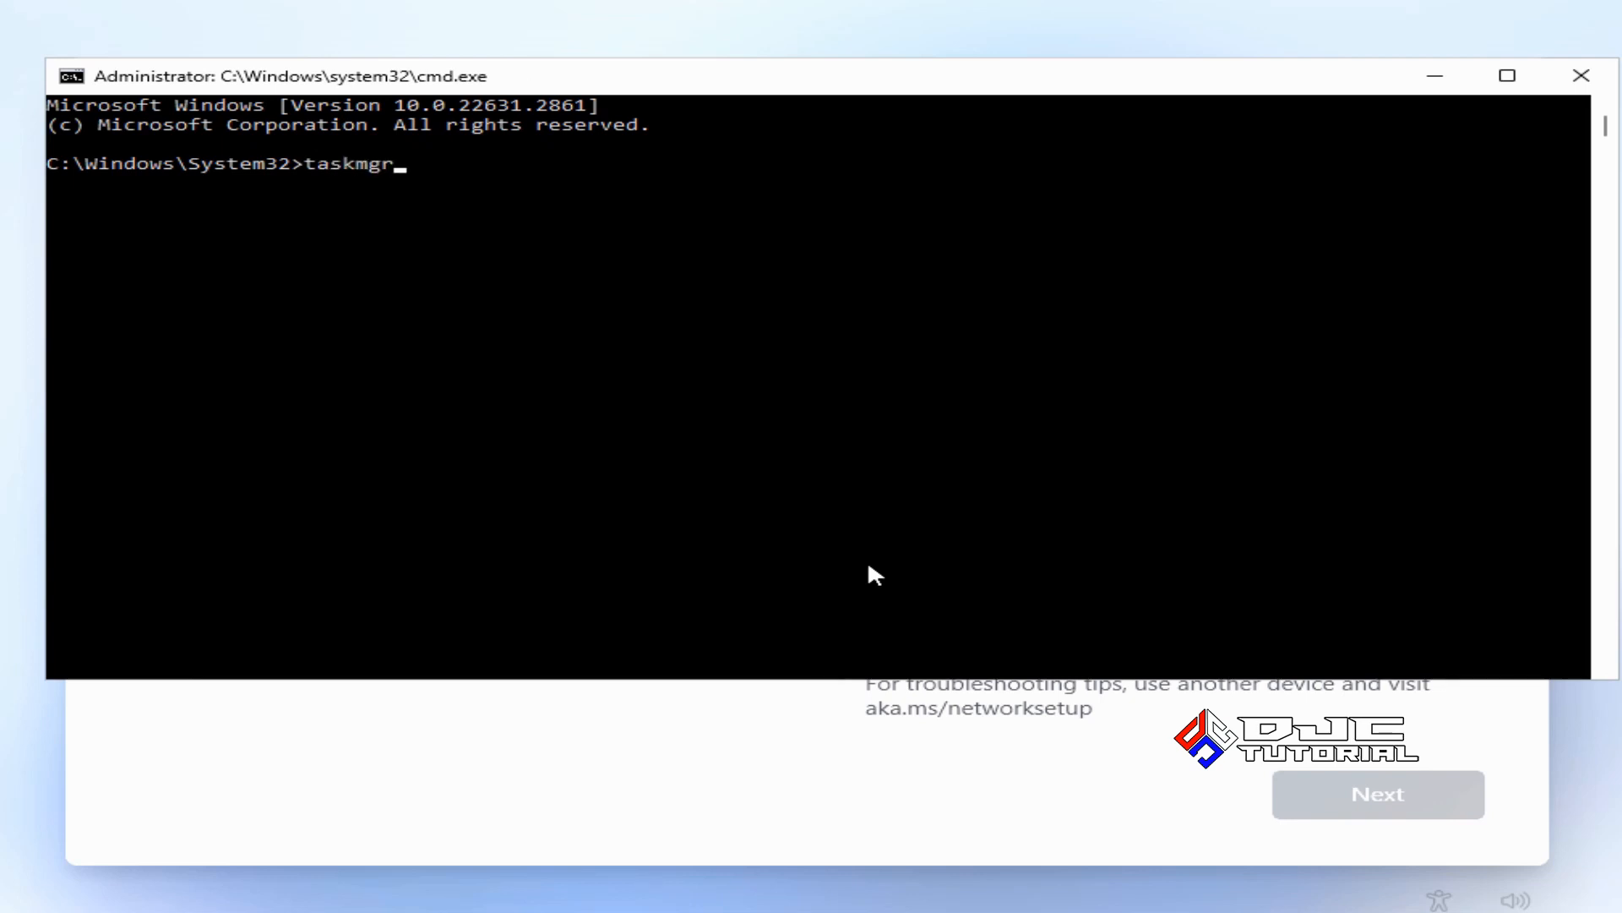
pyautogui.press('Return')
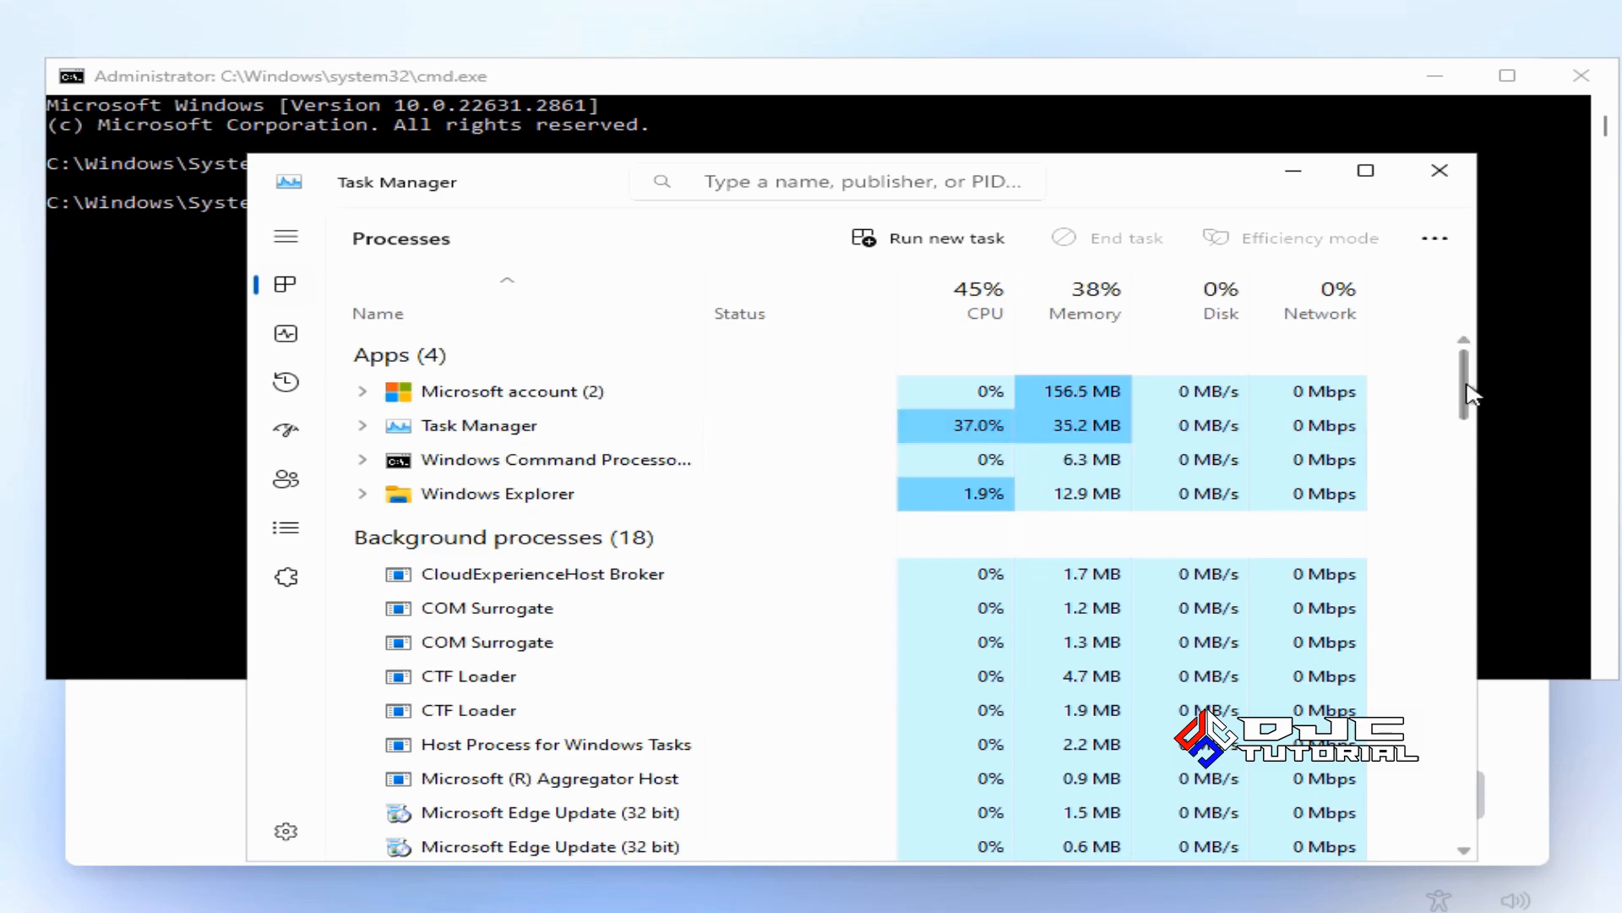
# End the Network Connection Flow background process, then close Task Manager and the command prompt
pyautogui.moveTo(1466, 381); pyautogui.dragTo(1470, 413)
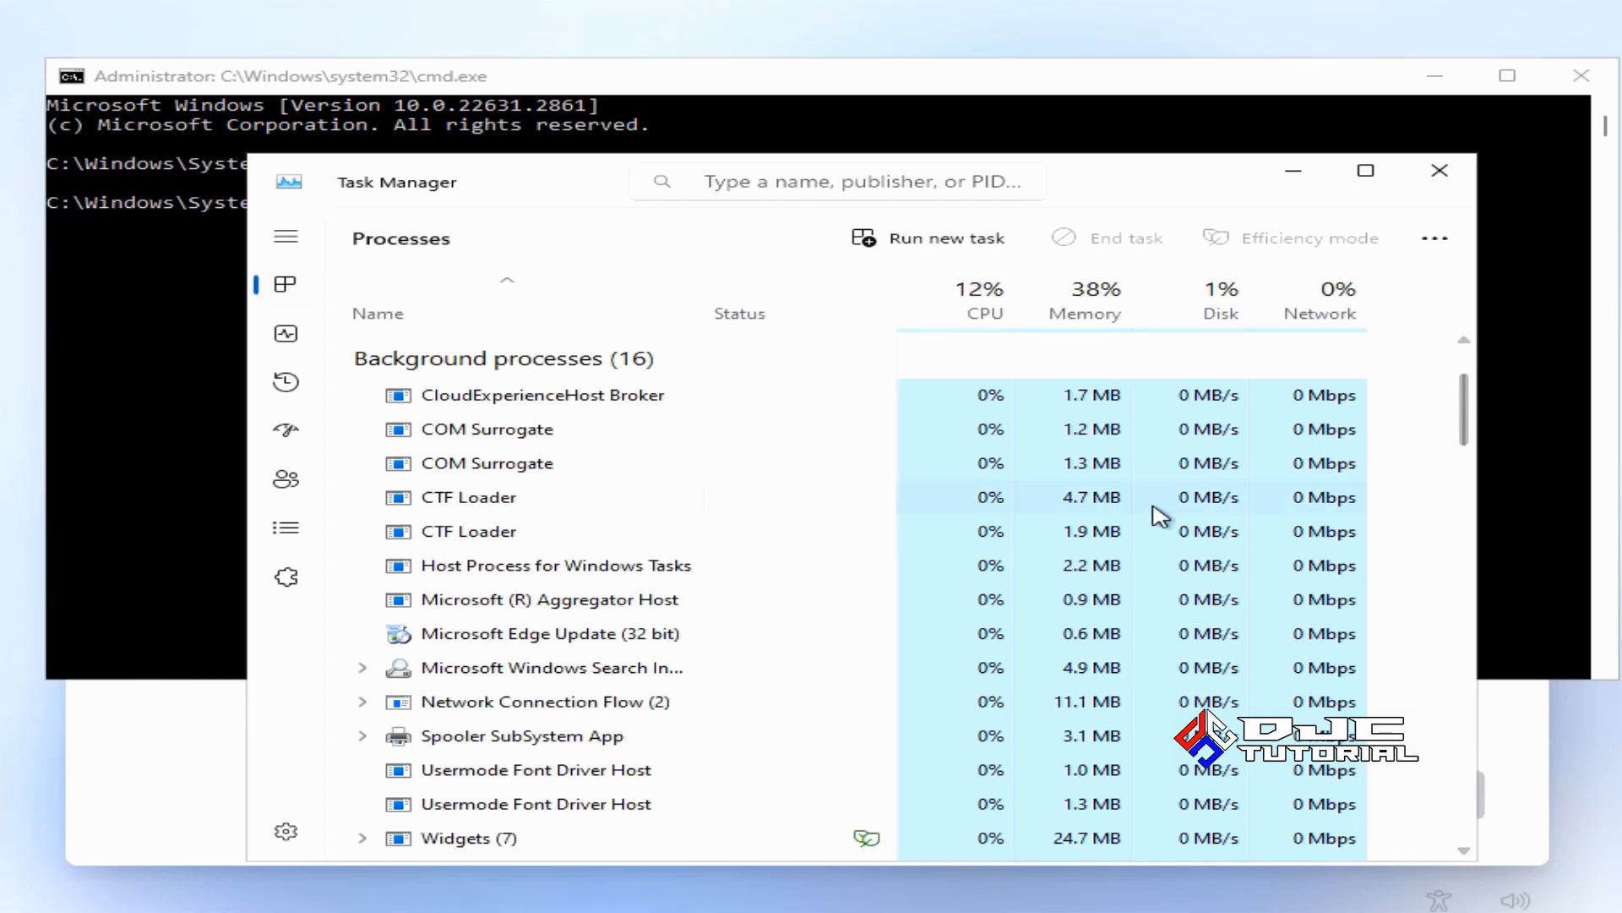
pyautogui.rightClick(572, 700)
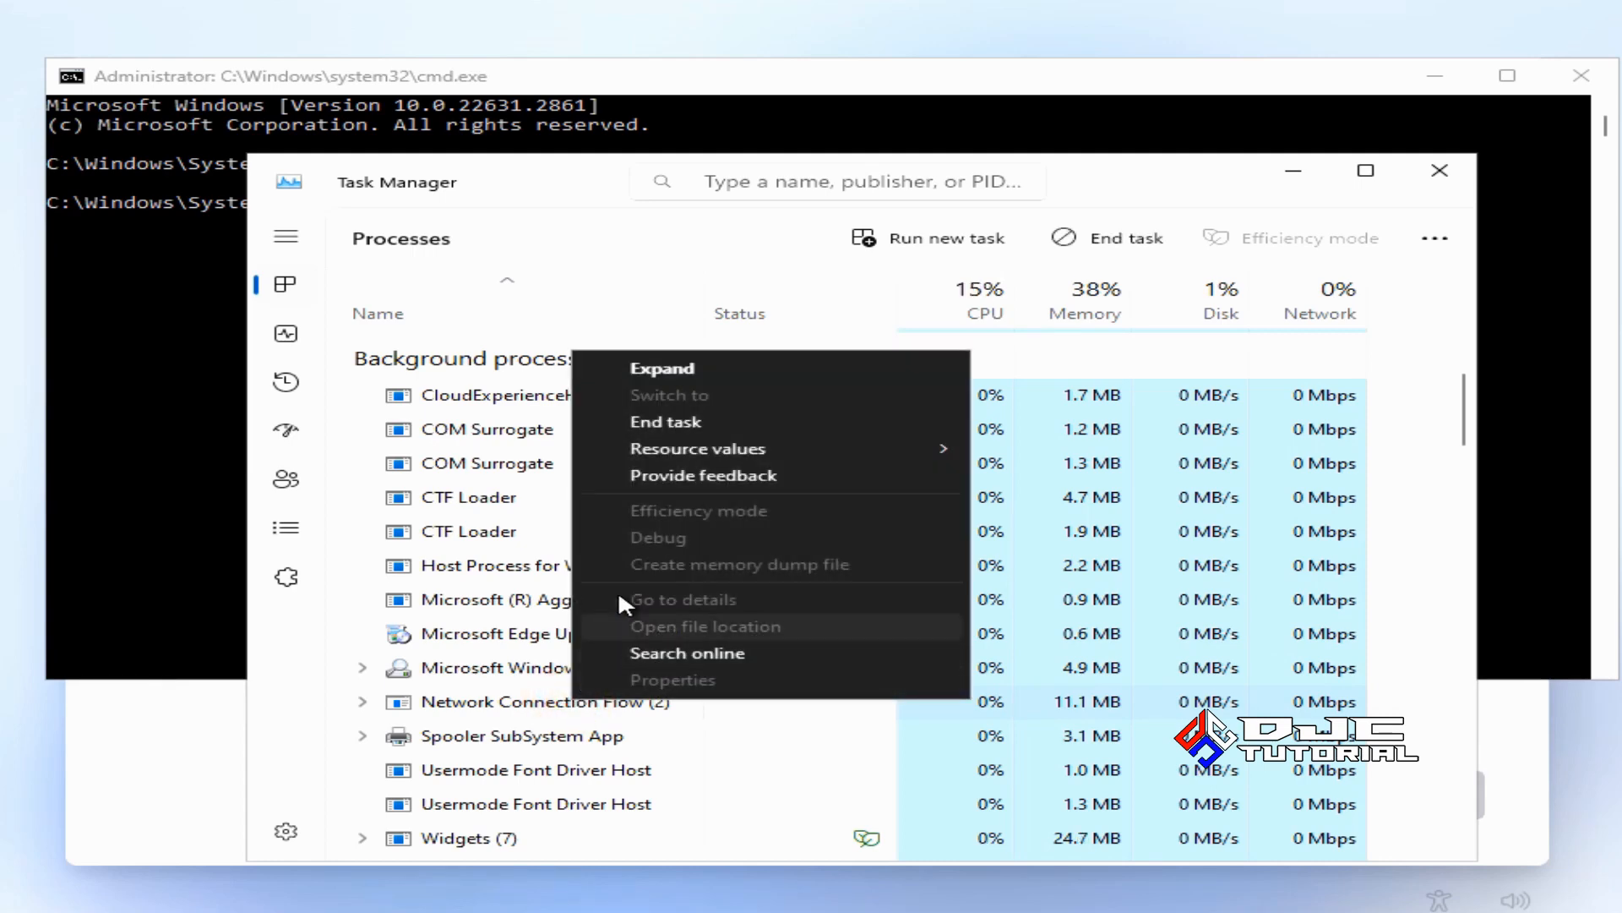
pyautogui.click(687, 421)
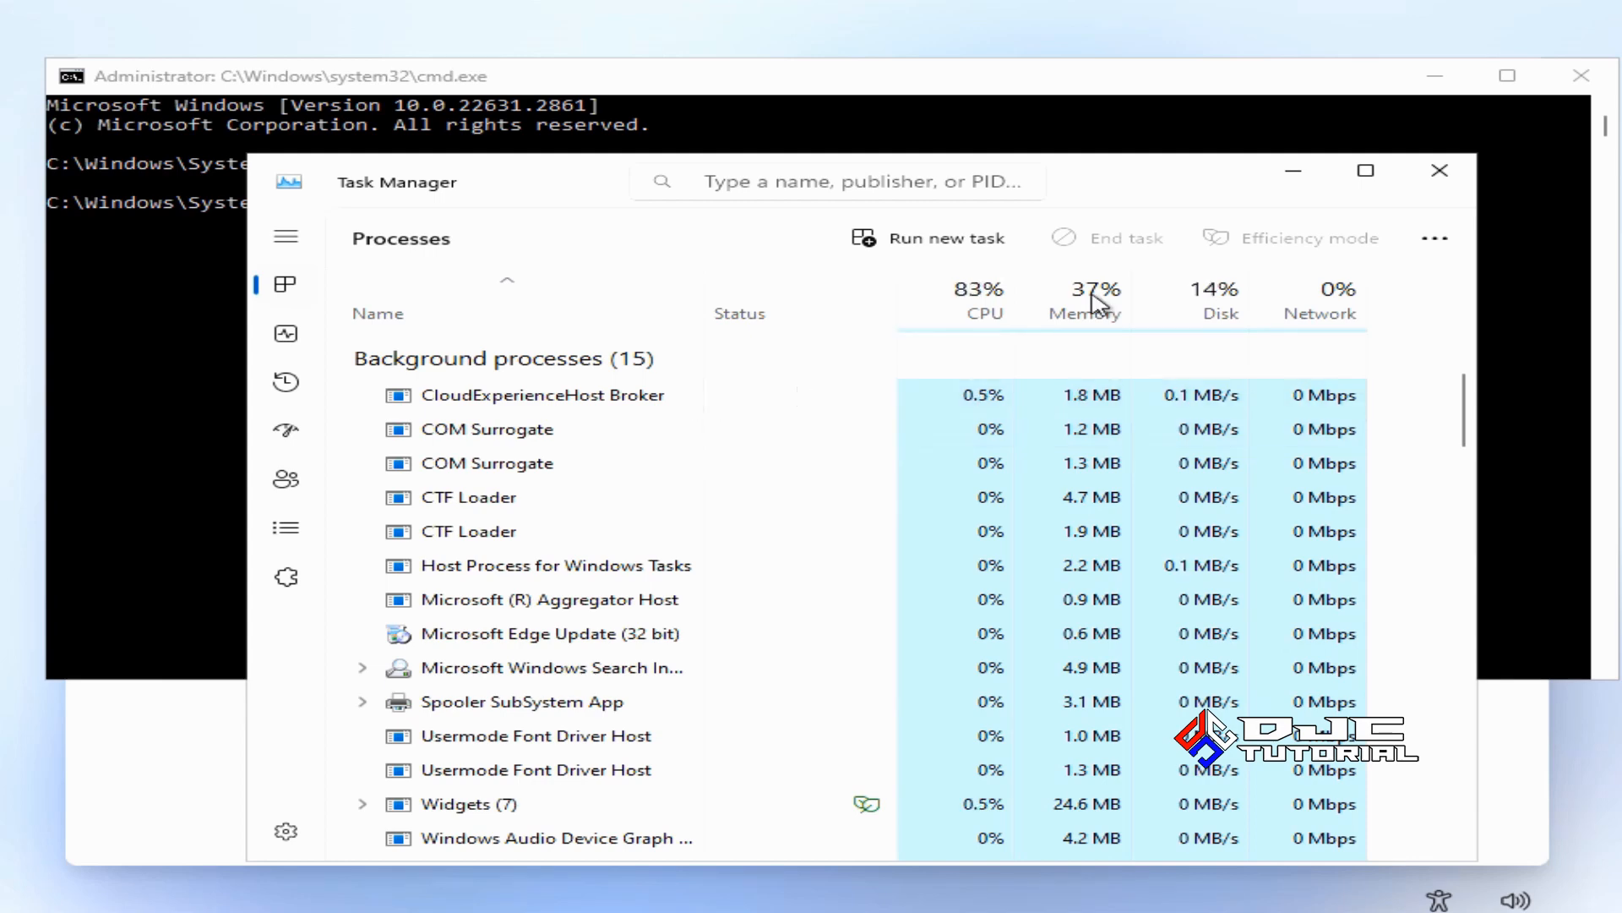
pyautogui.click(1468, 184)
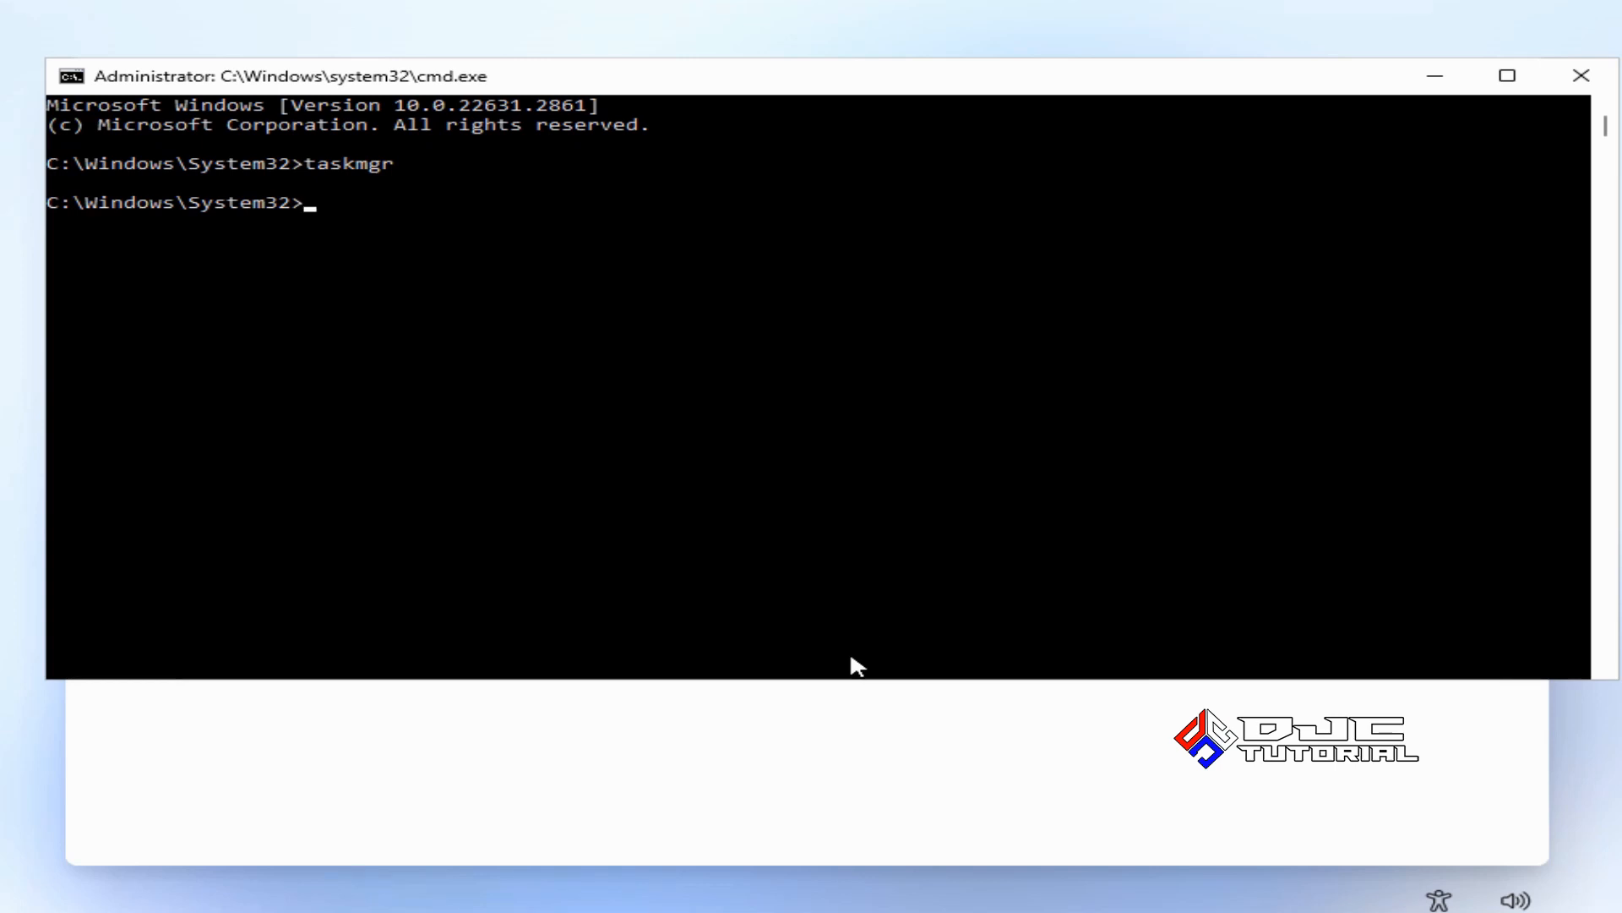
pyautogui.click(1581, 76)
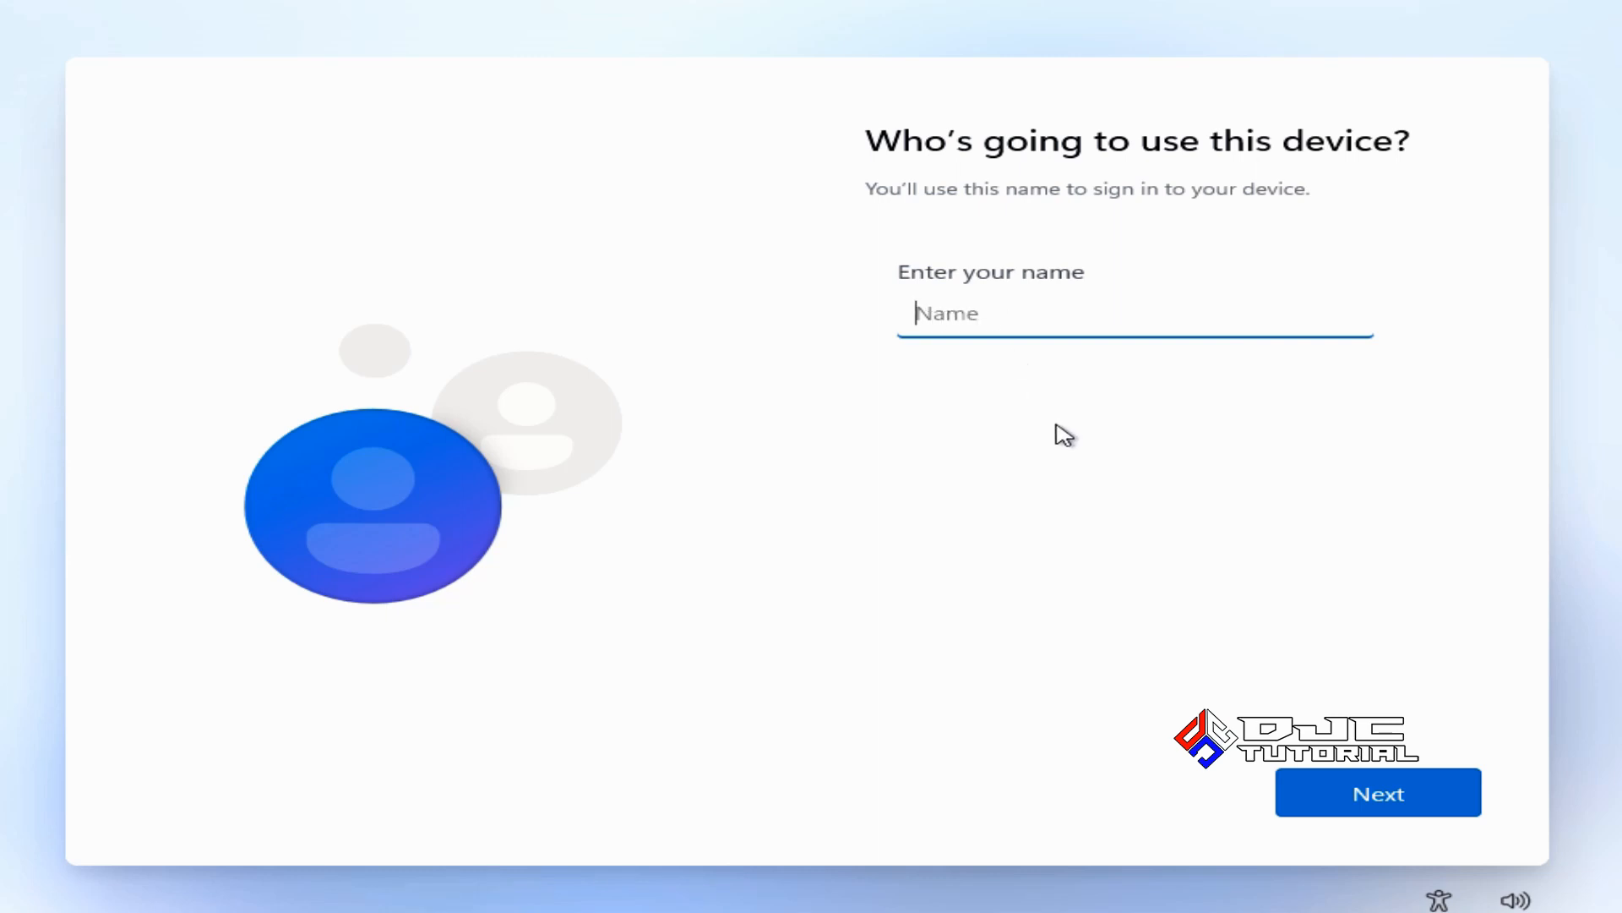
# Name the device's local user Duta Jaya Computers and continue with the password left blank
pyautogui.write('Duta Jaya C')
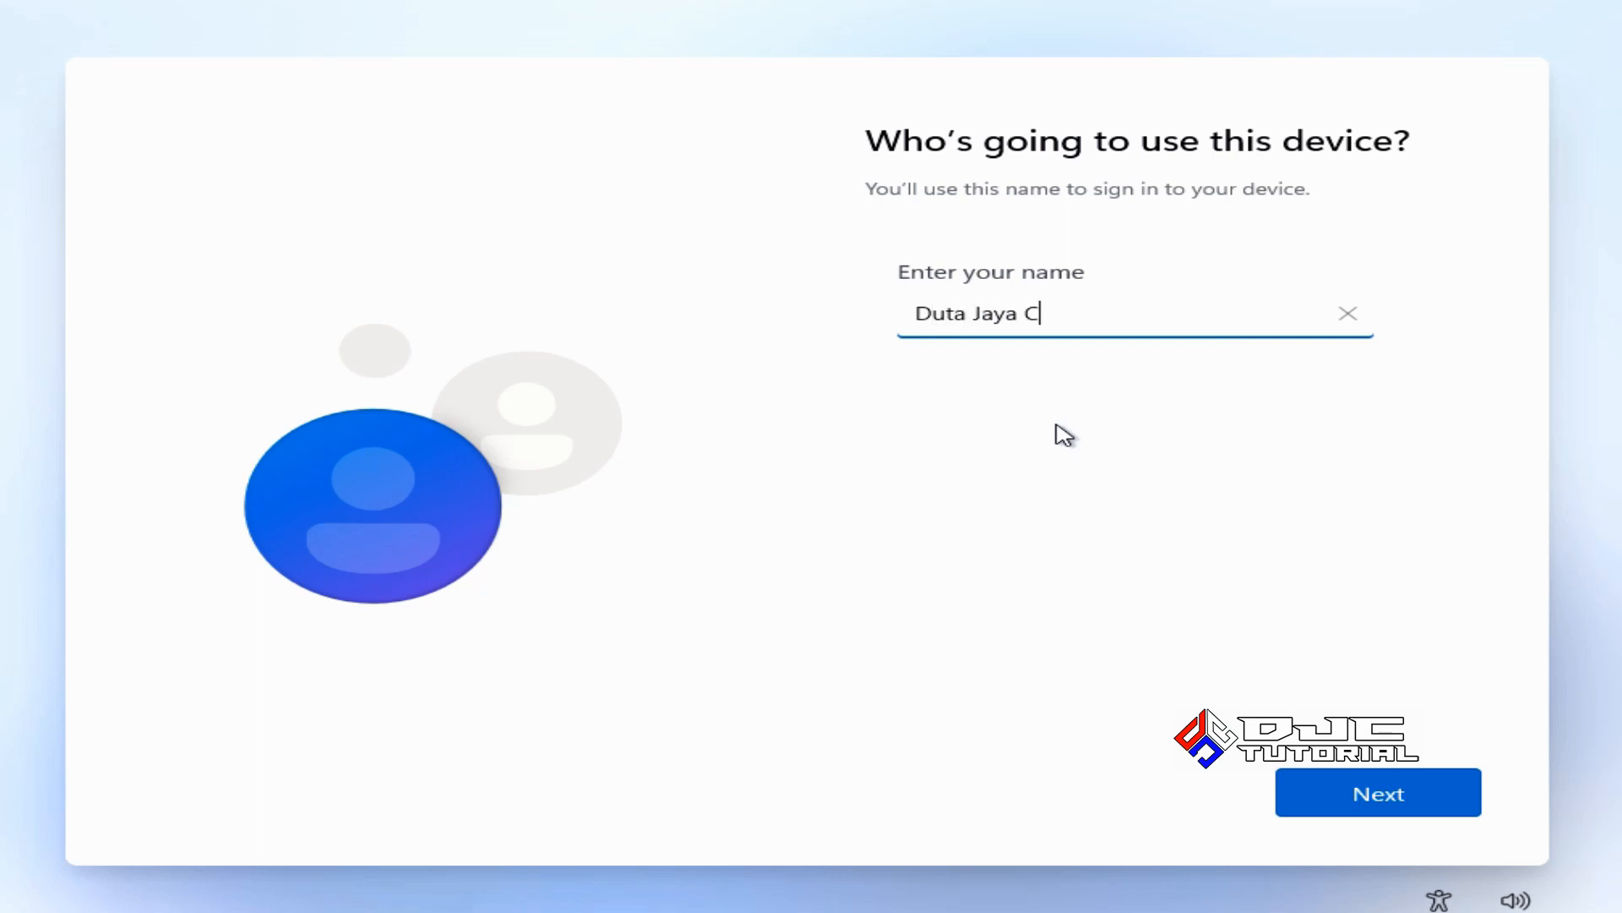
pyautogui.write('omputers')
pyautogui.click(1344, 791)
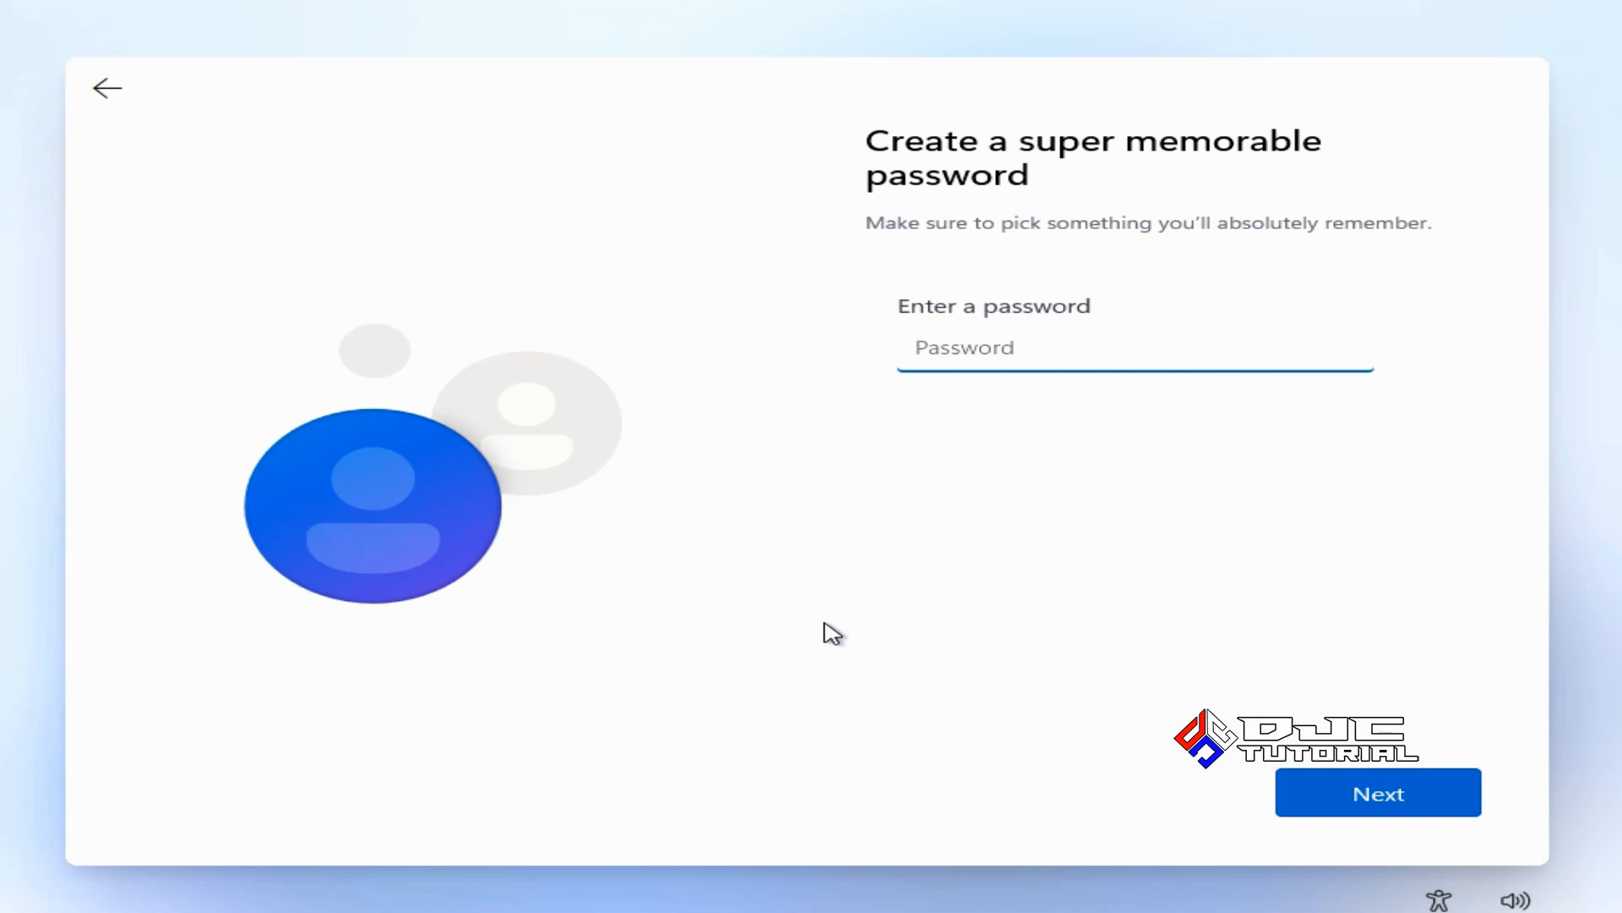
pyautogui.click(1325, 783)
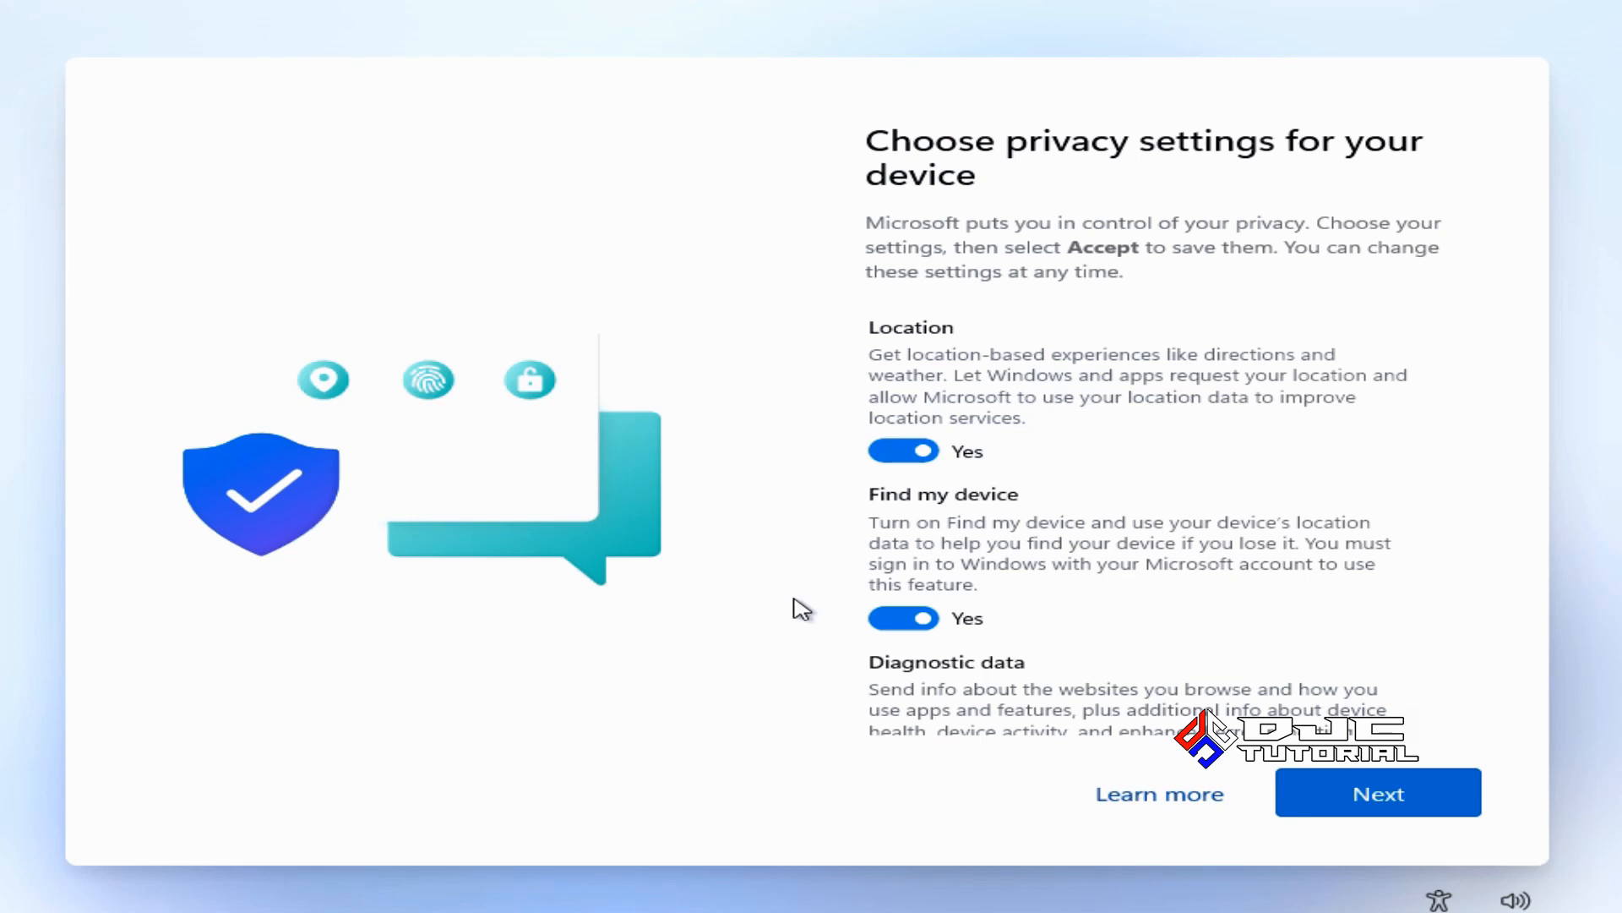
# Go through all the device privacy settings and accept them with their default choices
pyautogui.click(1336, 786)
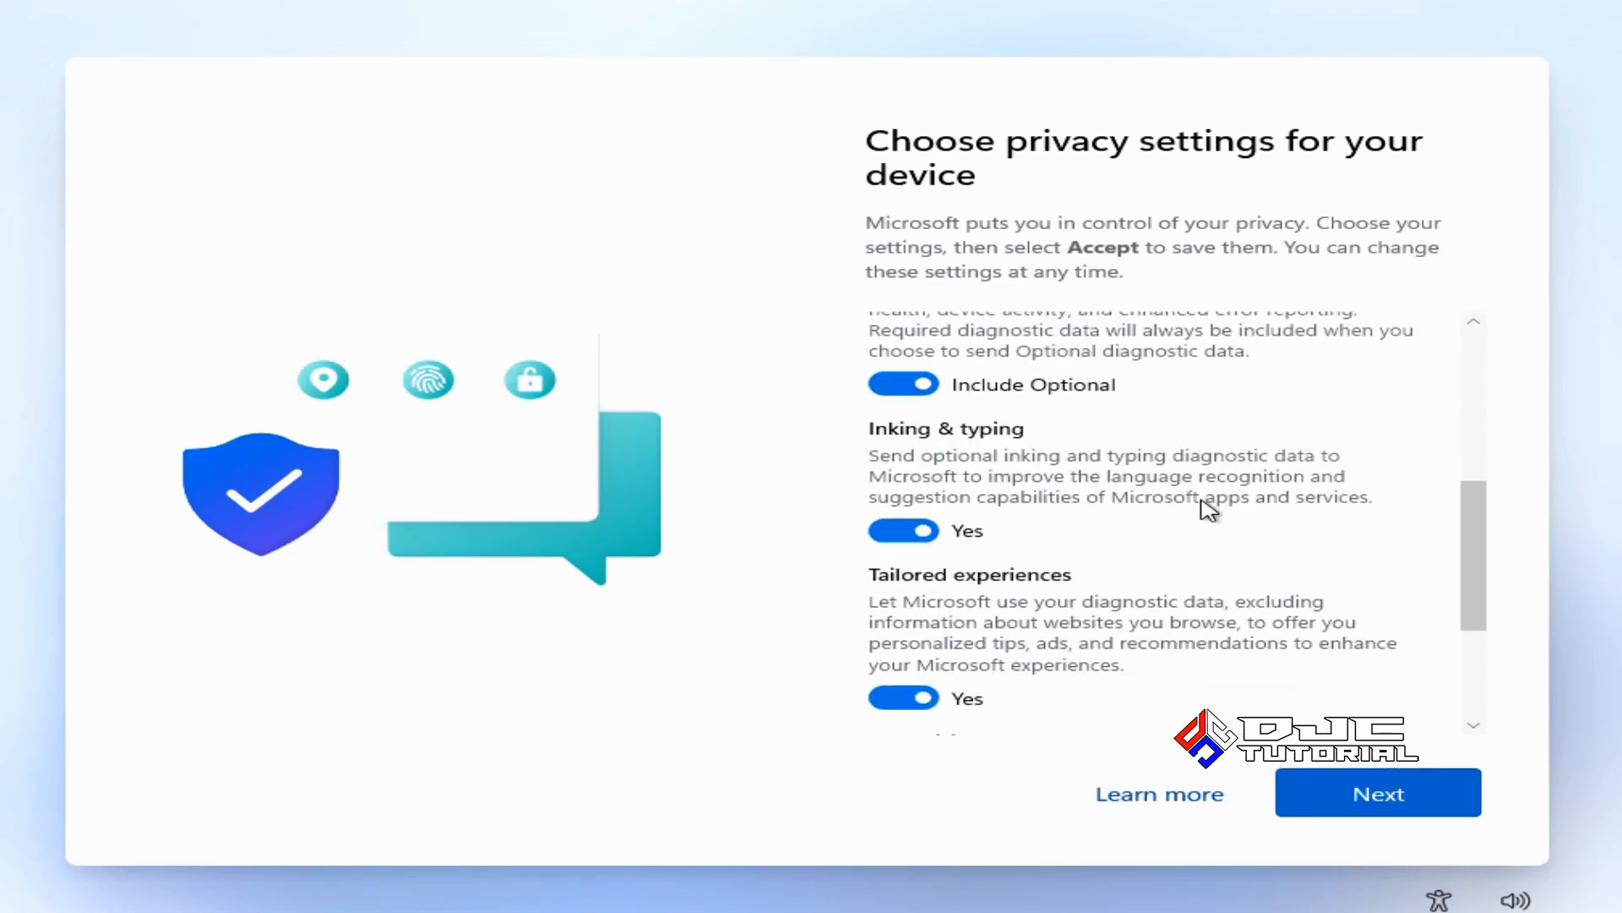
pyautogui.click(1369, 788)
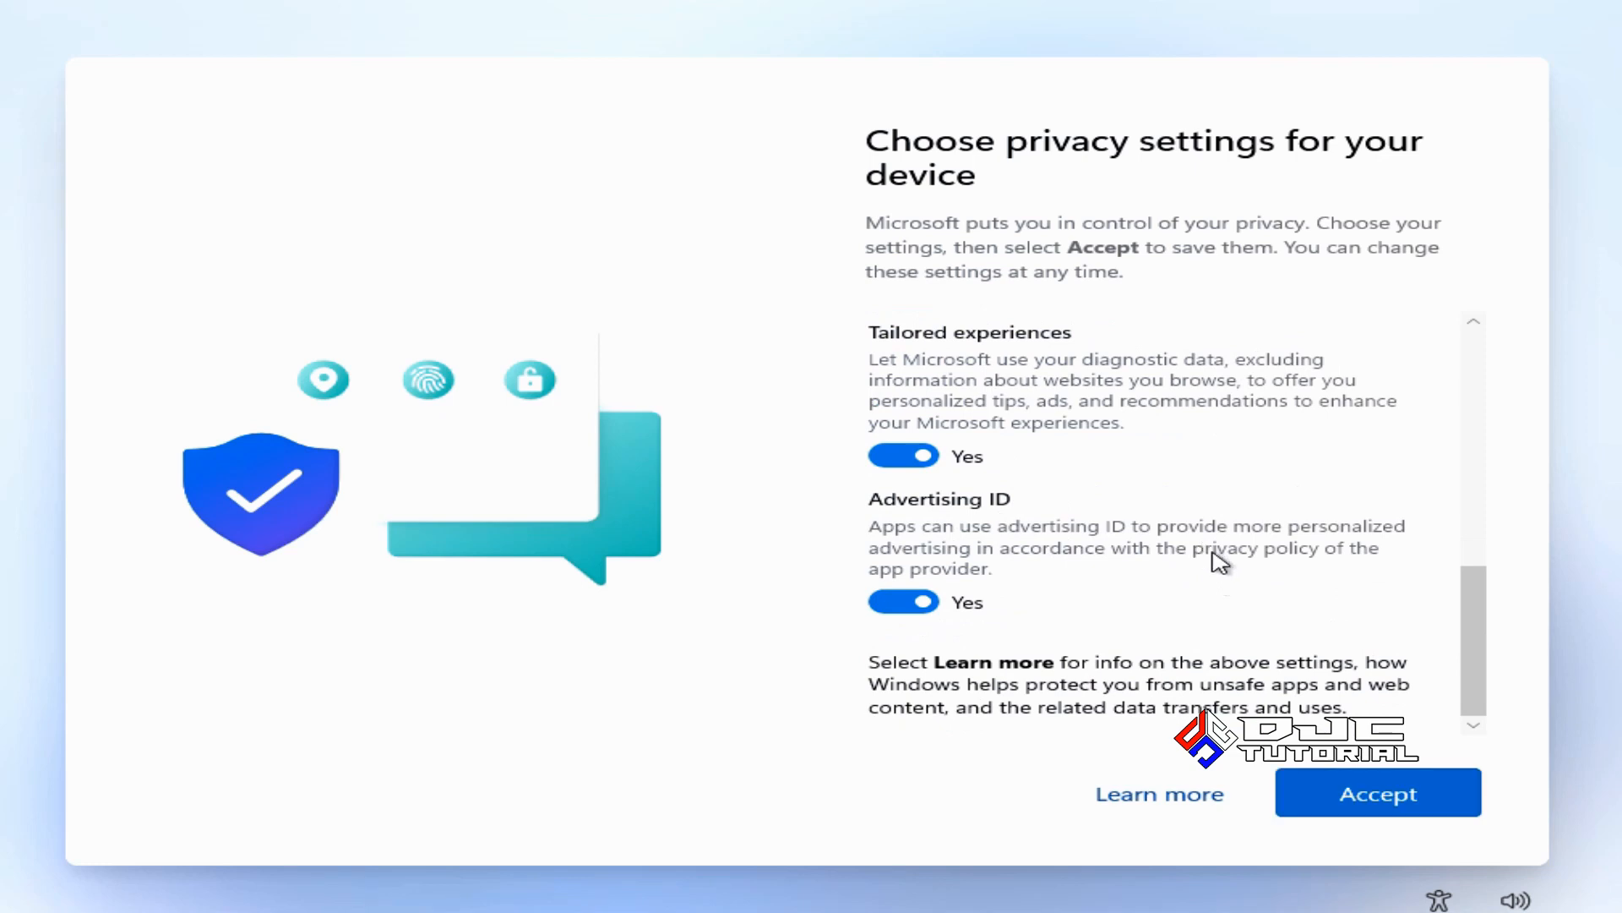
pyautogui.click(1350, 784)
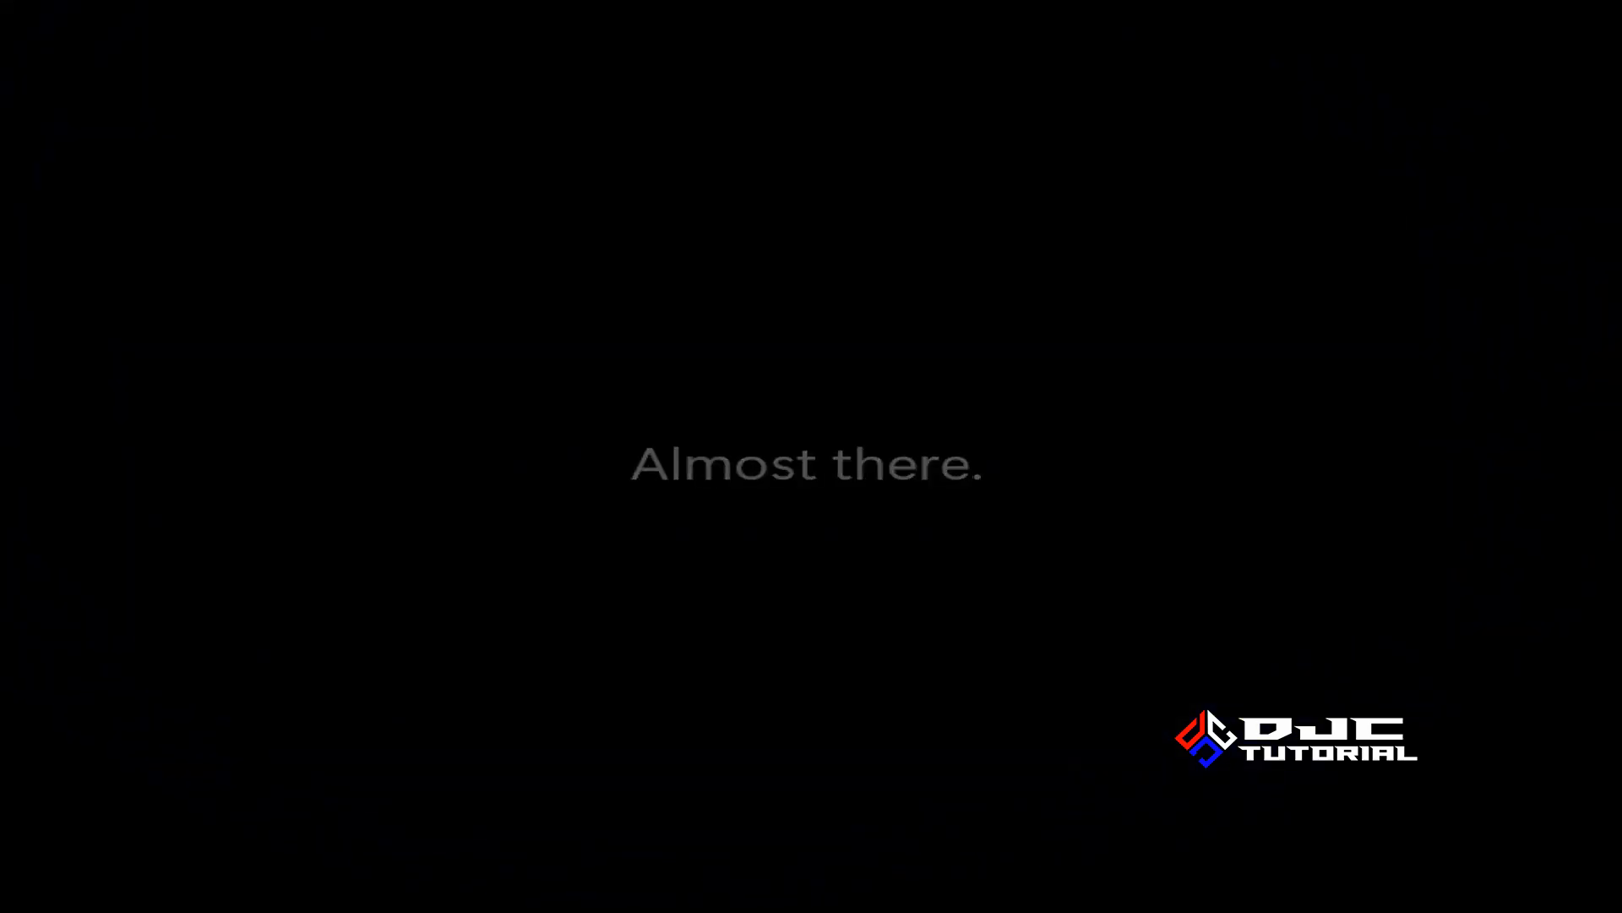
# Open the properties of This PC from File Explorer to display the system's About information
pyautogui.press('super')
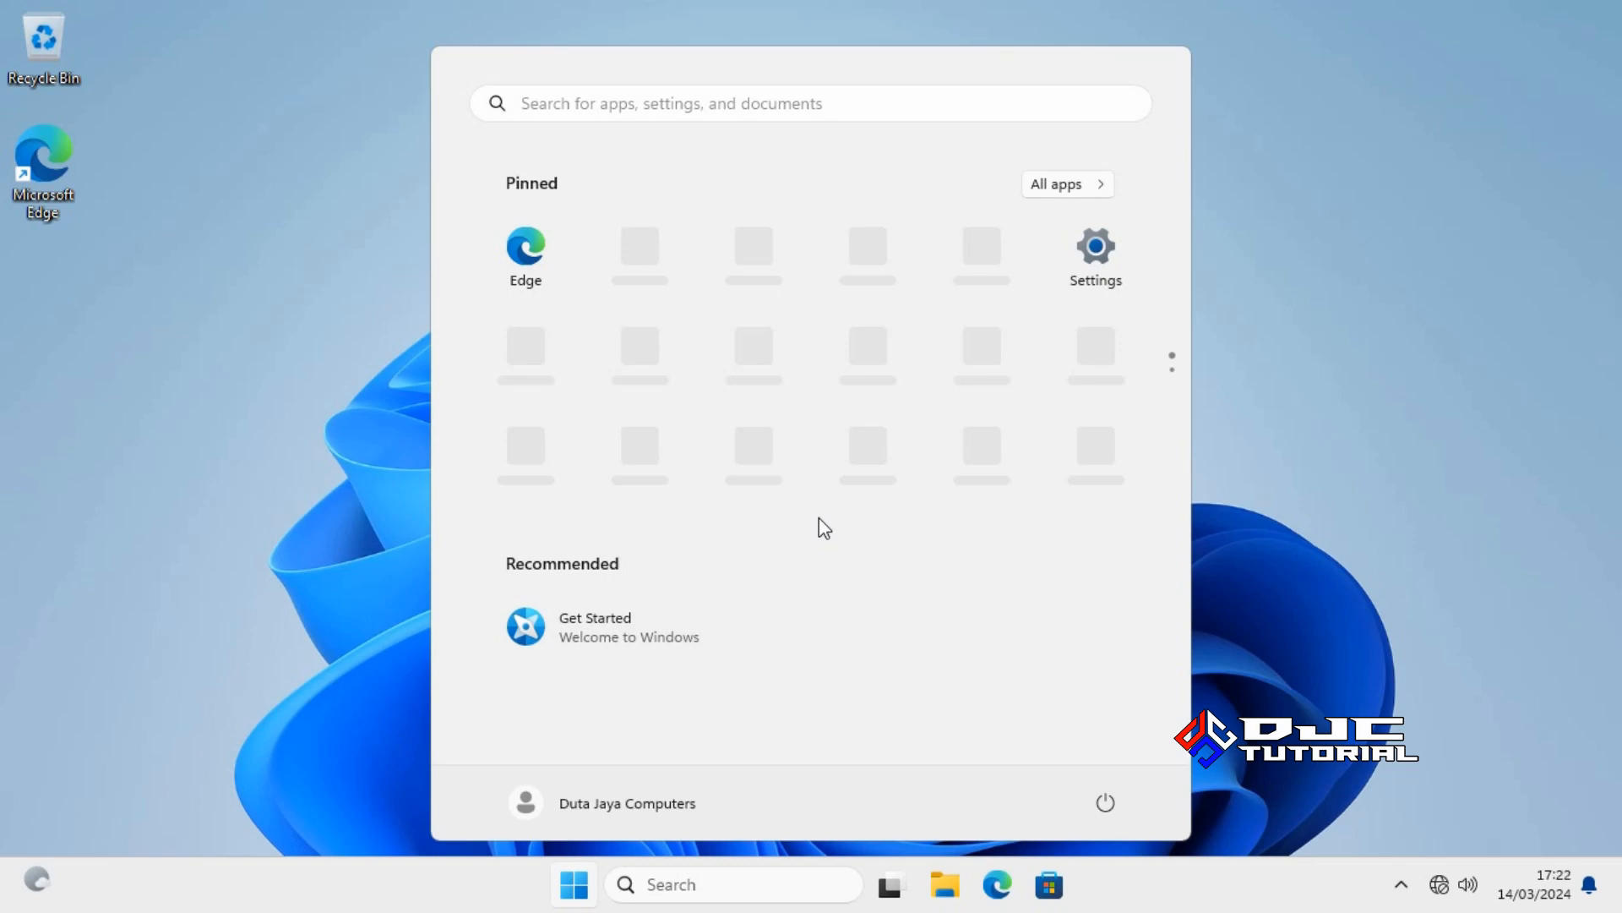
pyautogui.click(945, 889)
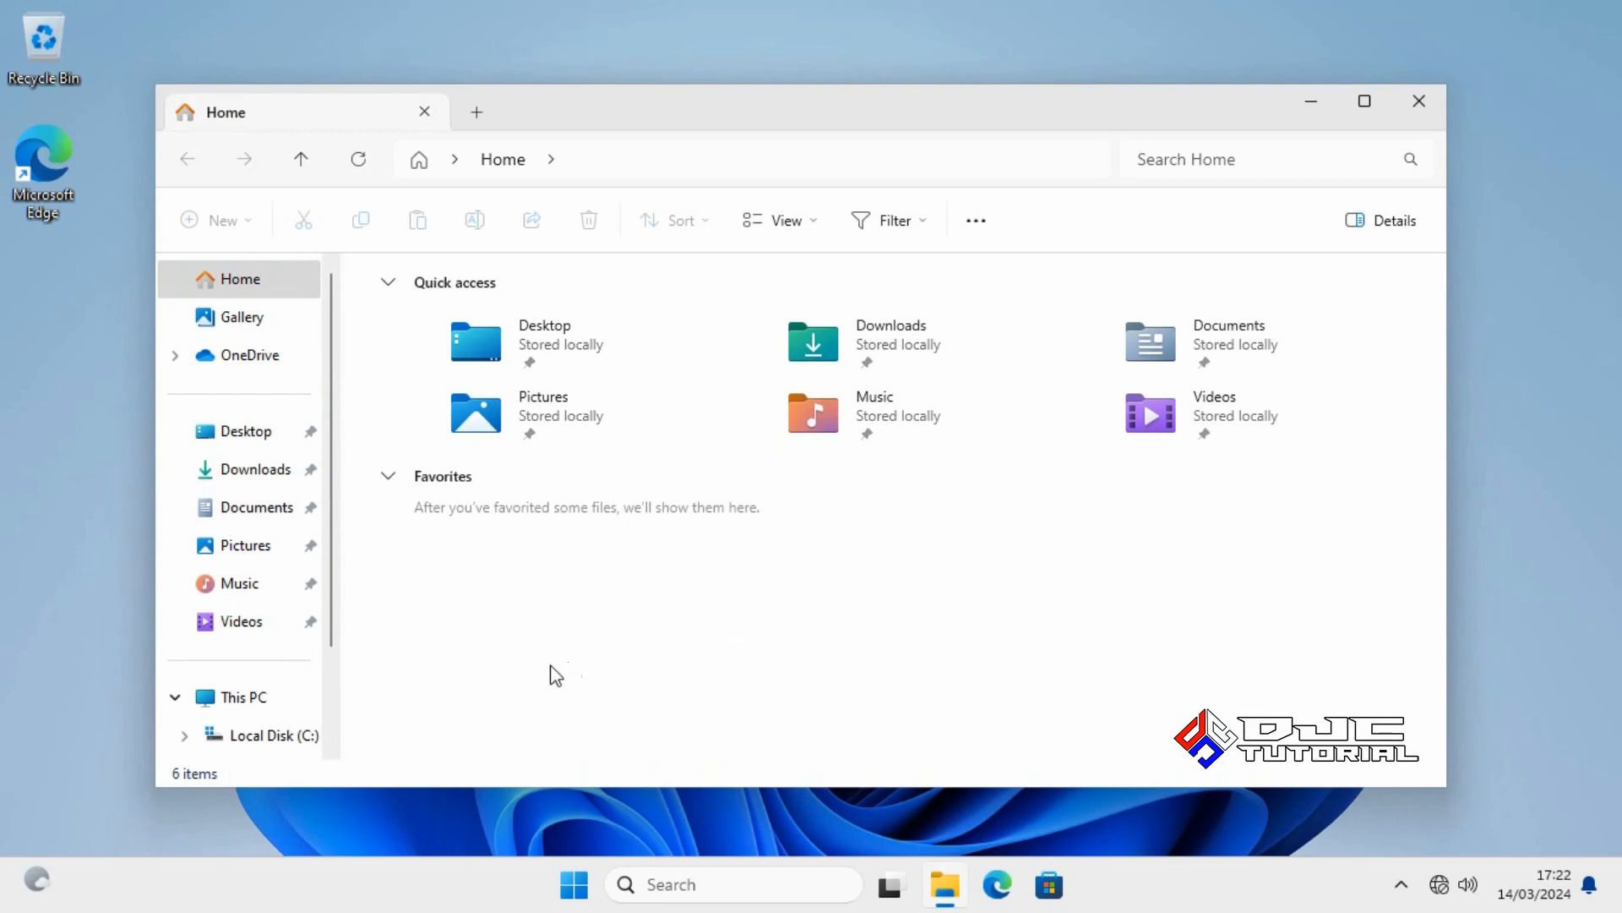
pyautogui.rightClick(281, 707)
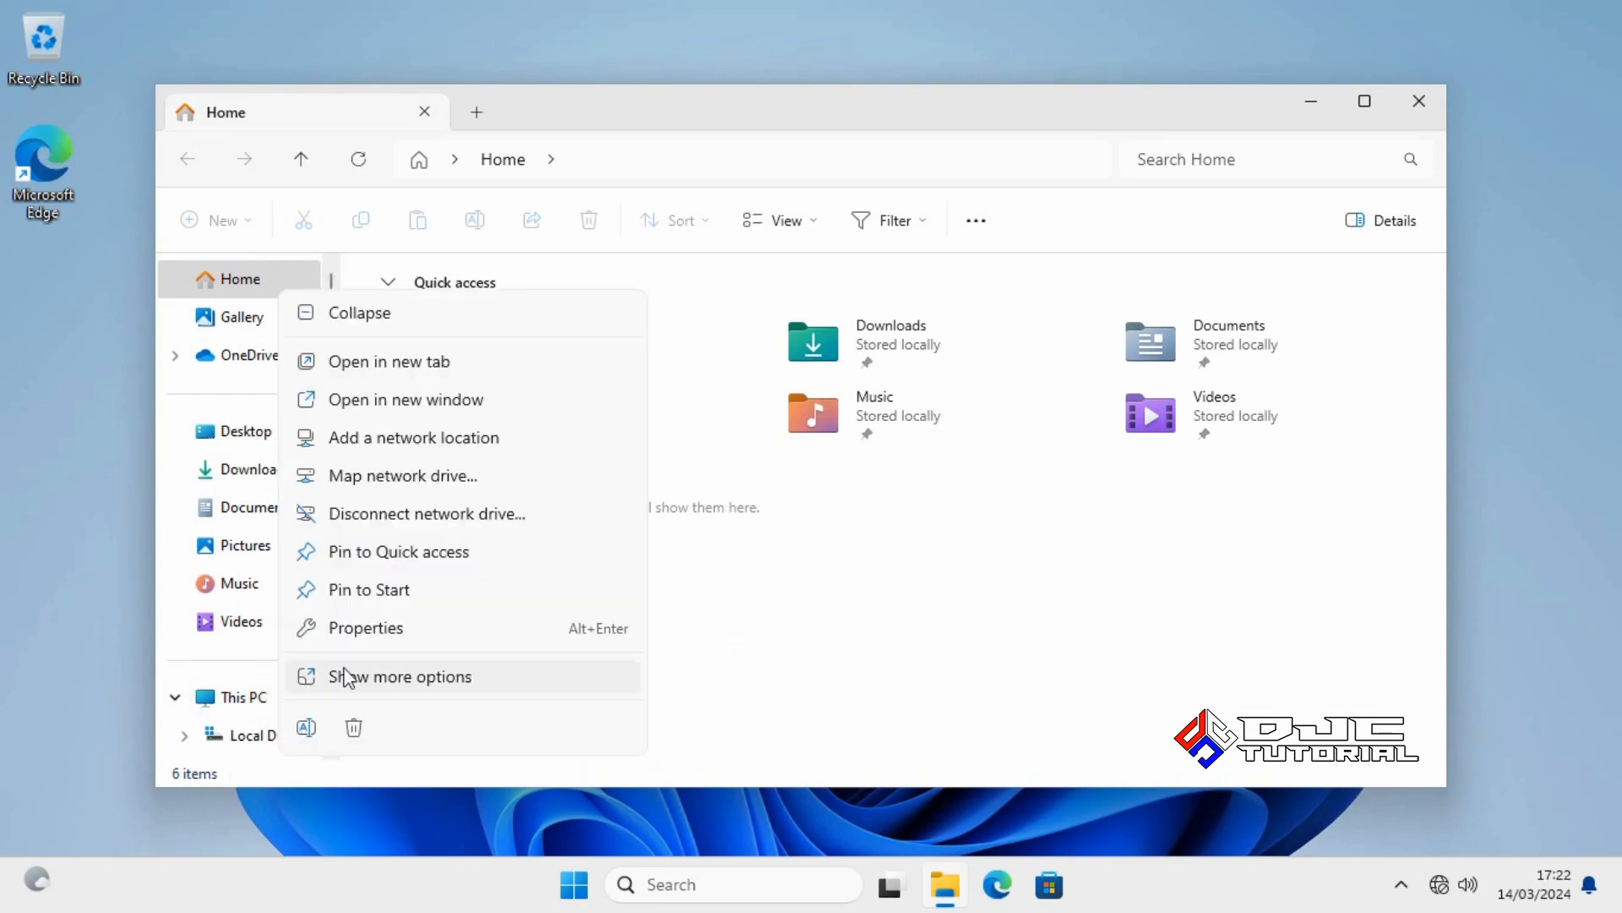
pyautogui.click(394, 632)
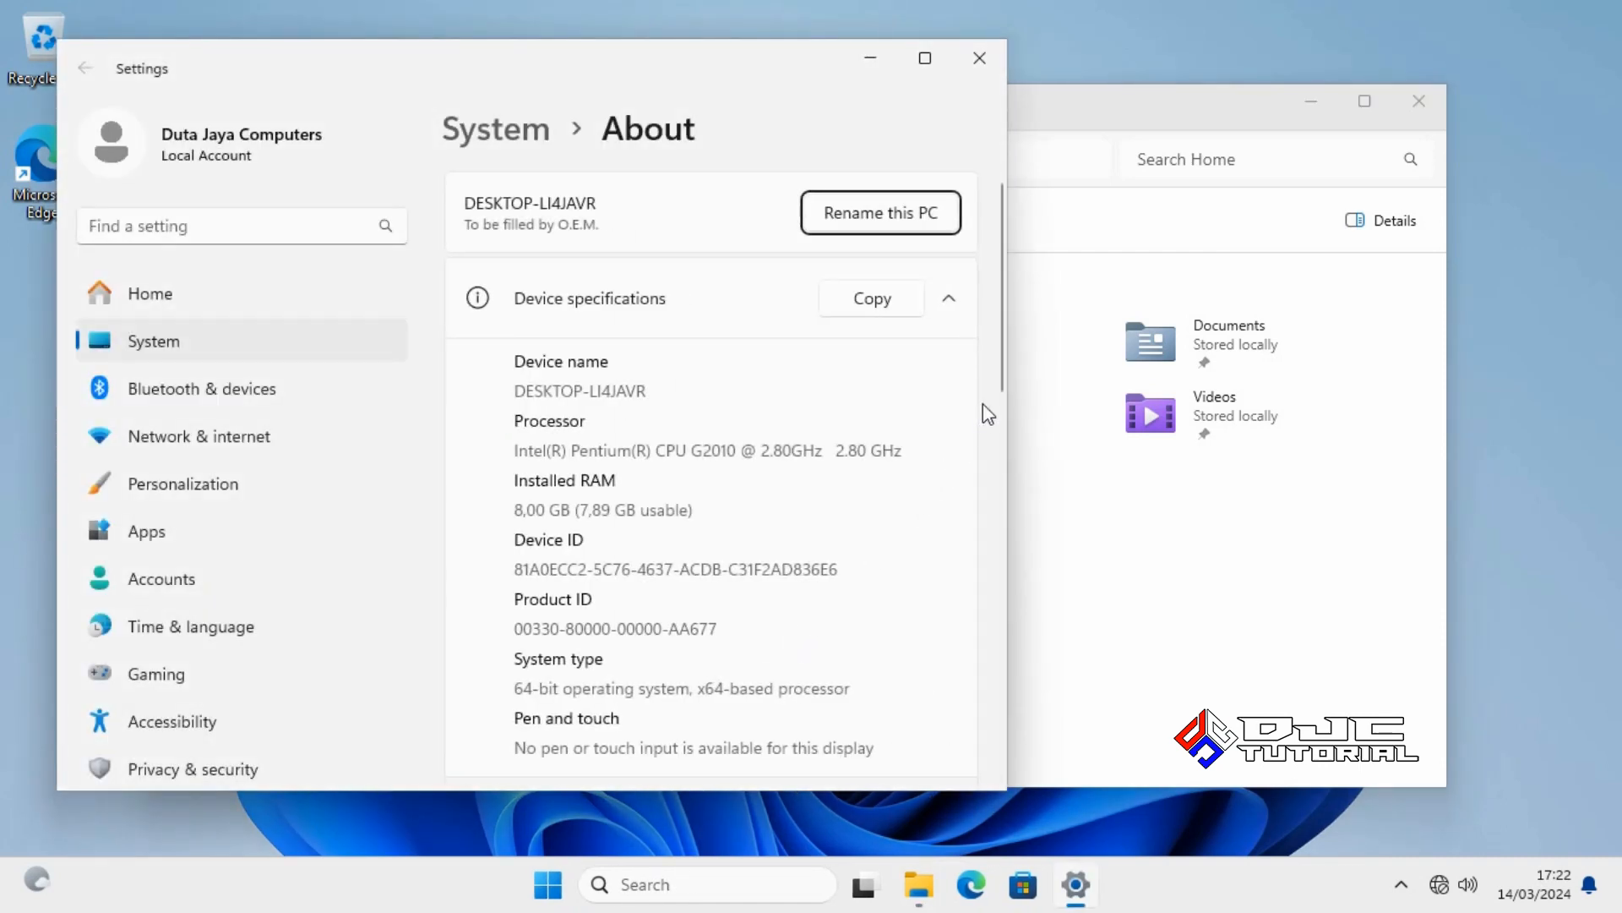
# Check the Windows edition, system type and version on the About page, then close Settings and File Explorer
pyautogui.moveTo(1000, 380); pyautogui.dragTo(1016, 495)
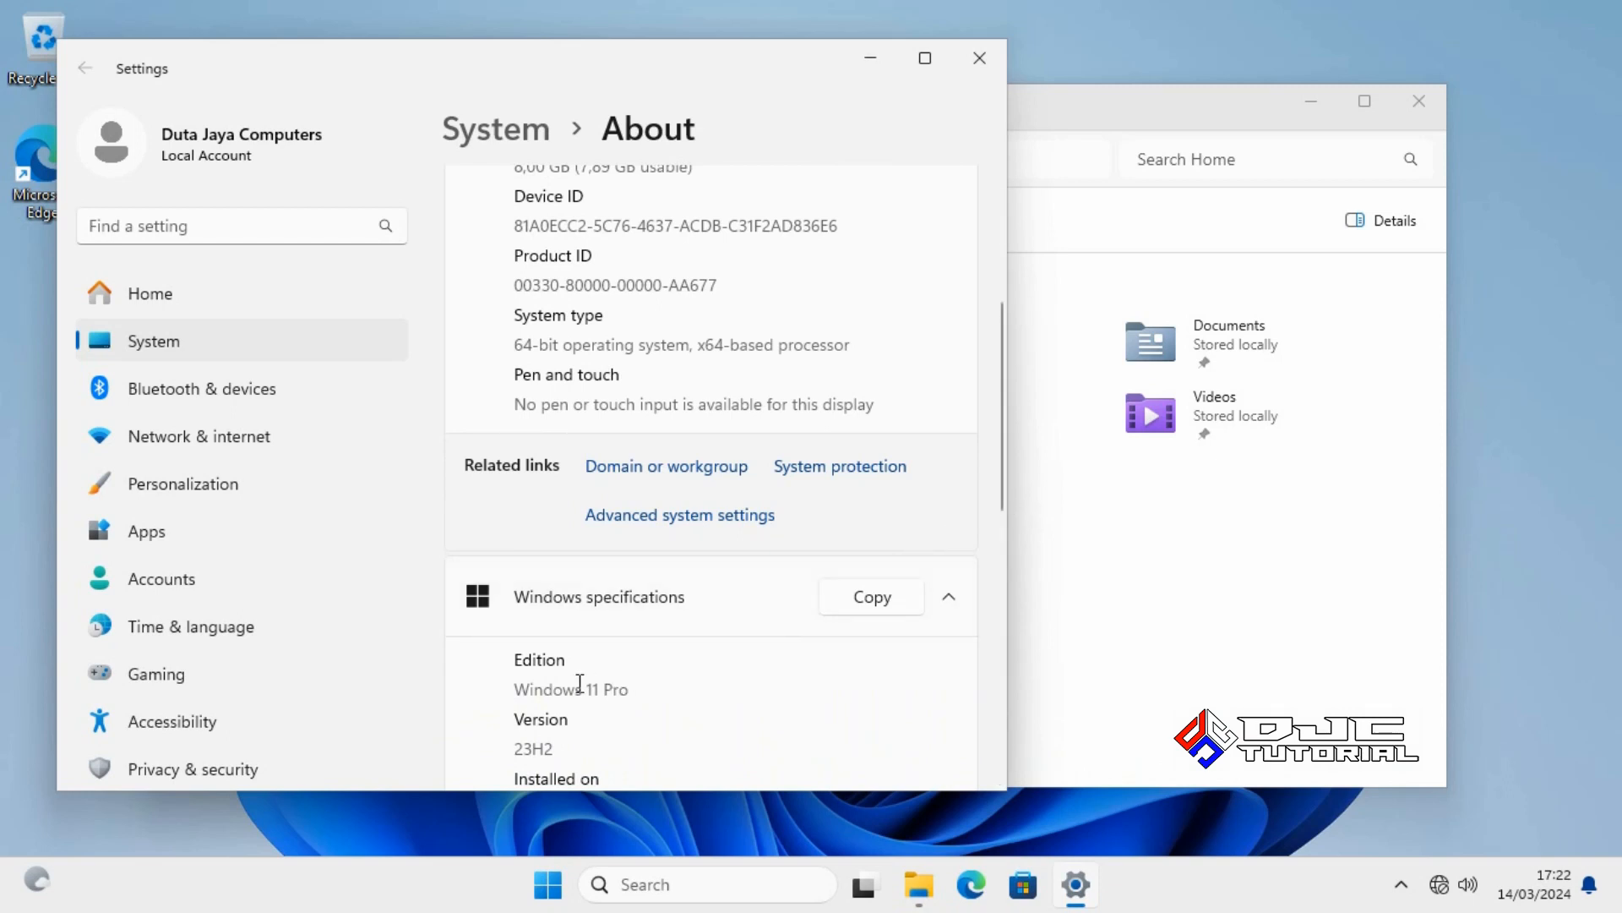
pyautogui.moveTo(511, 688); pyautogui.dragTo(629, 691)
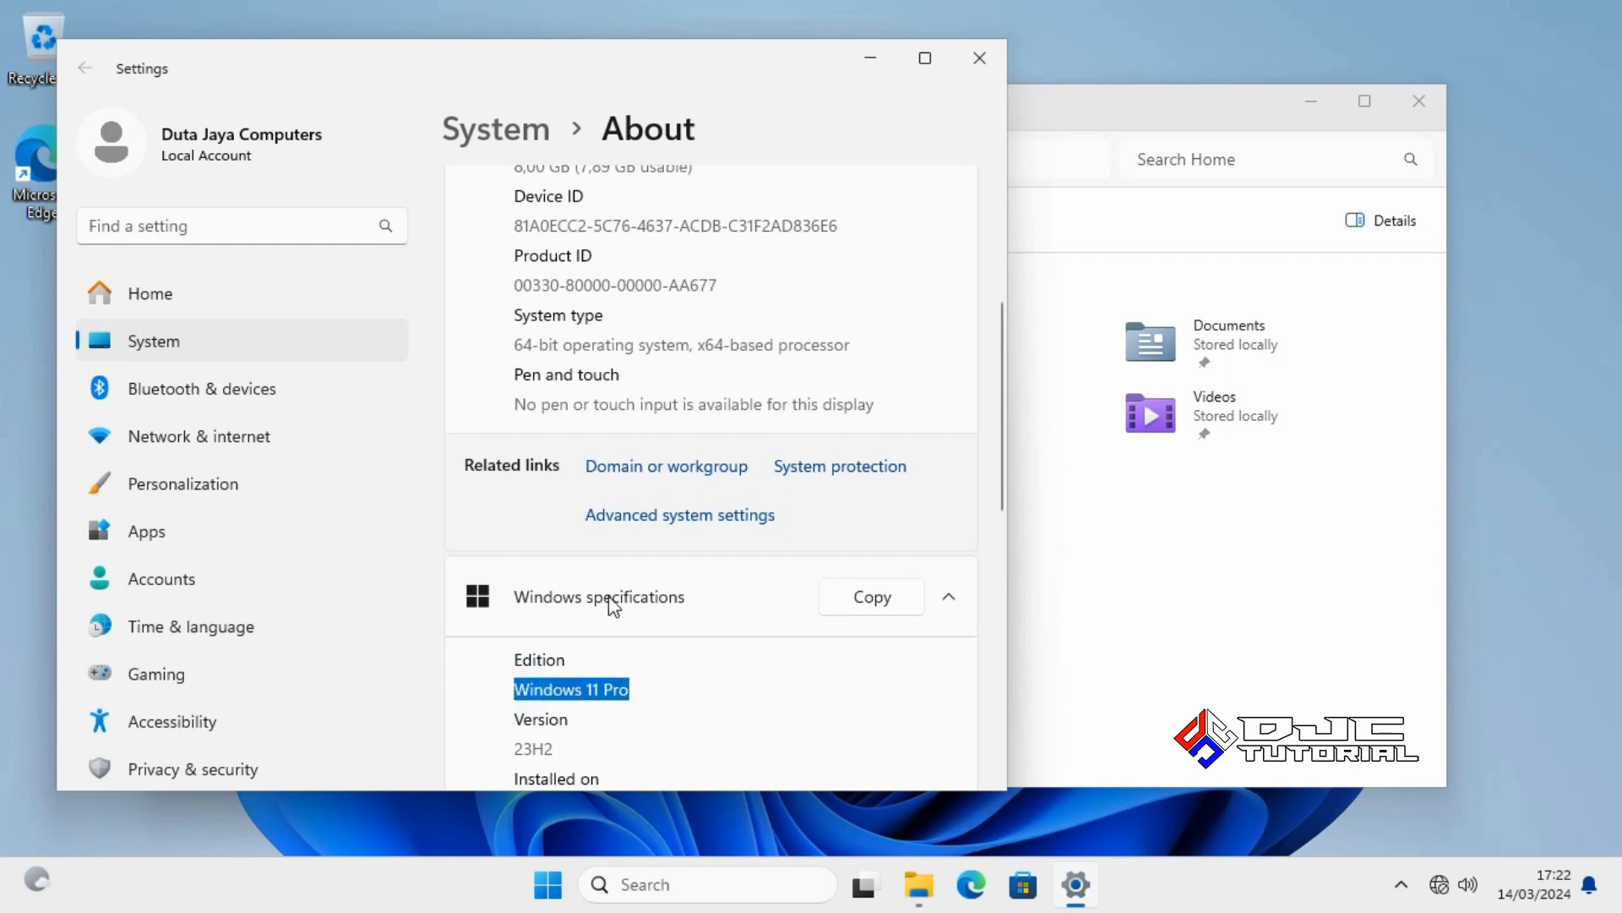
pyautogui.moveTo(518, 350); pyautogui.dragTo(688, 355)
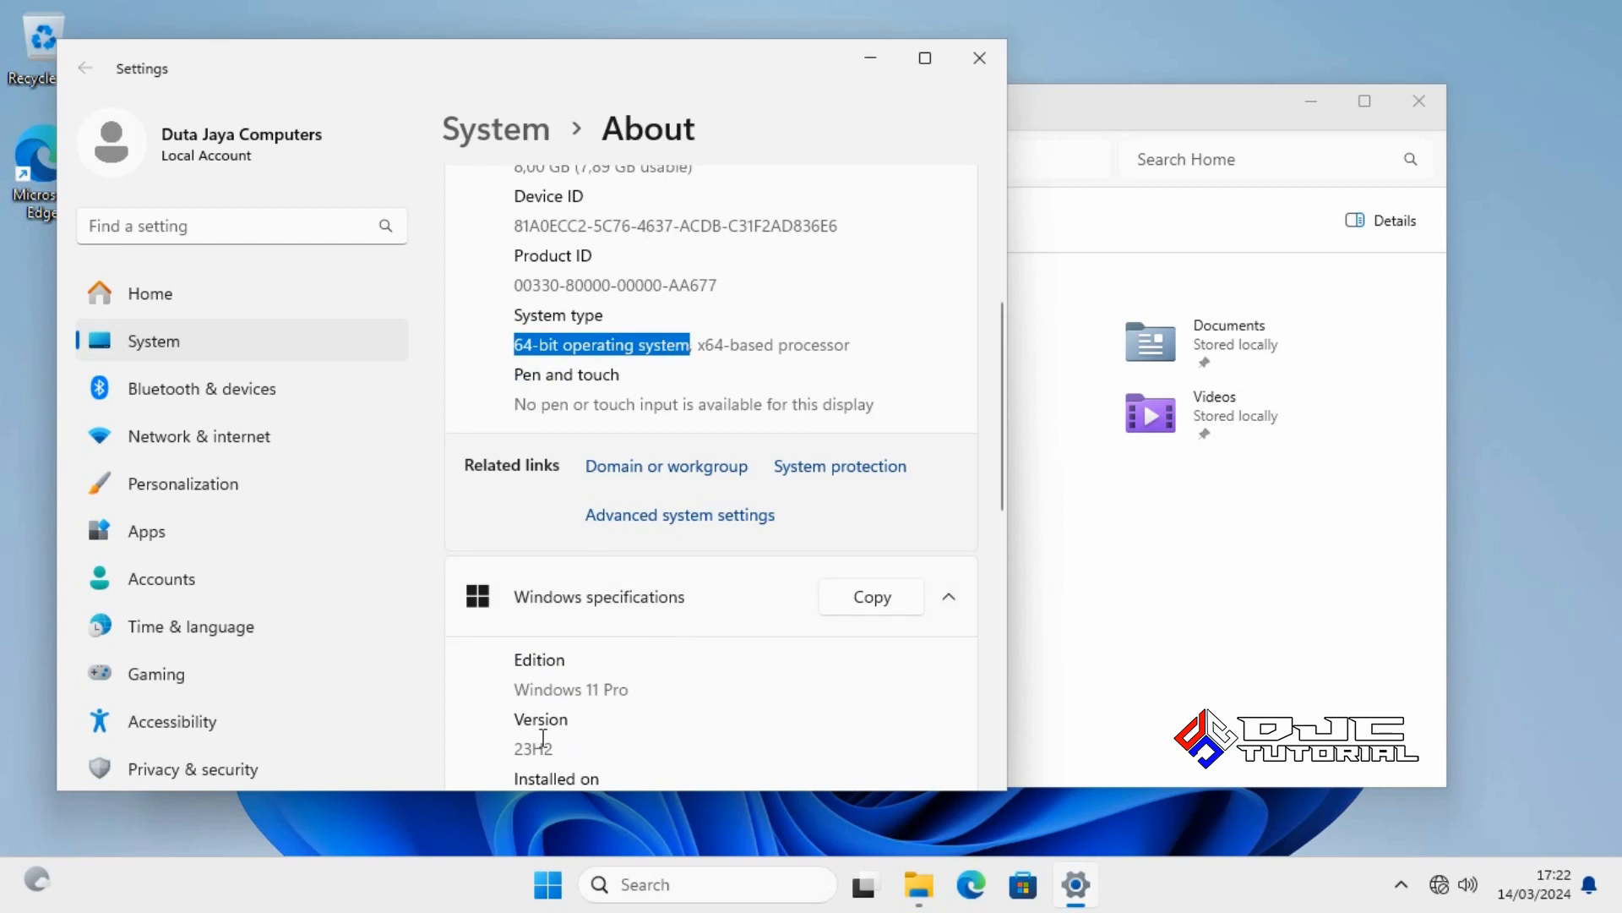
pyautogui.moveTo(517, 748); pyautogui.dragTo(565, 757)
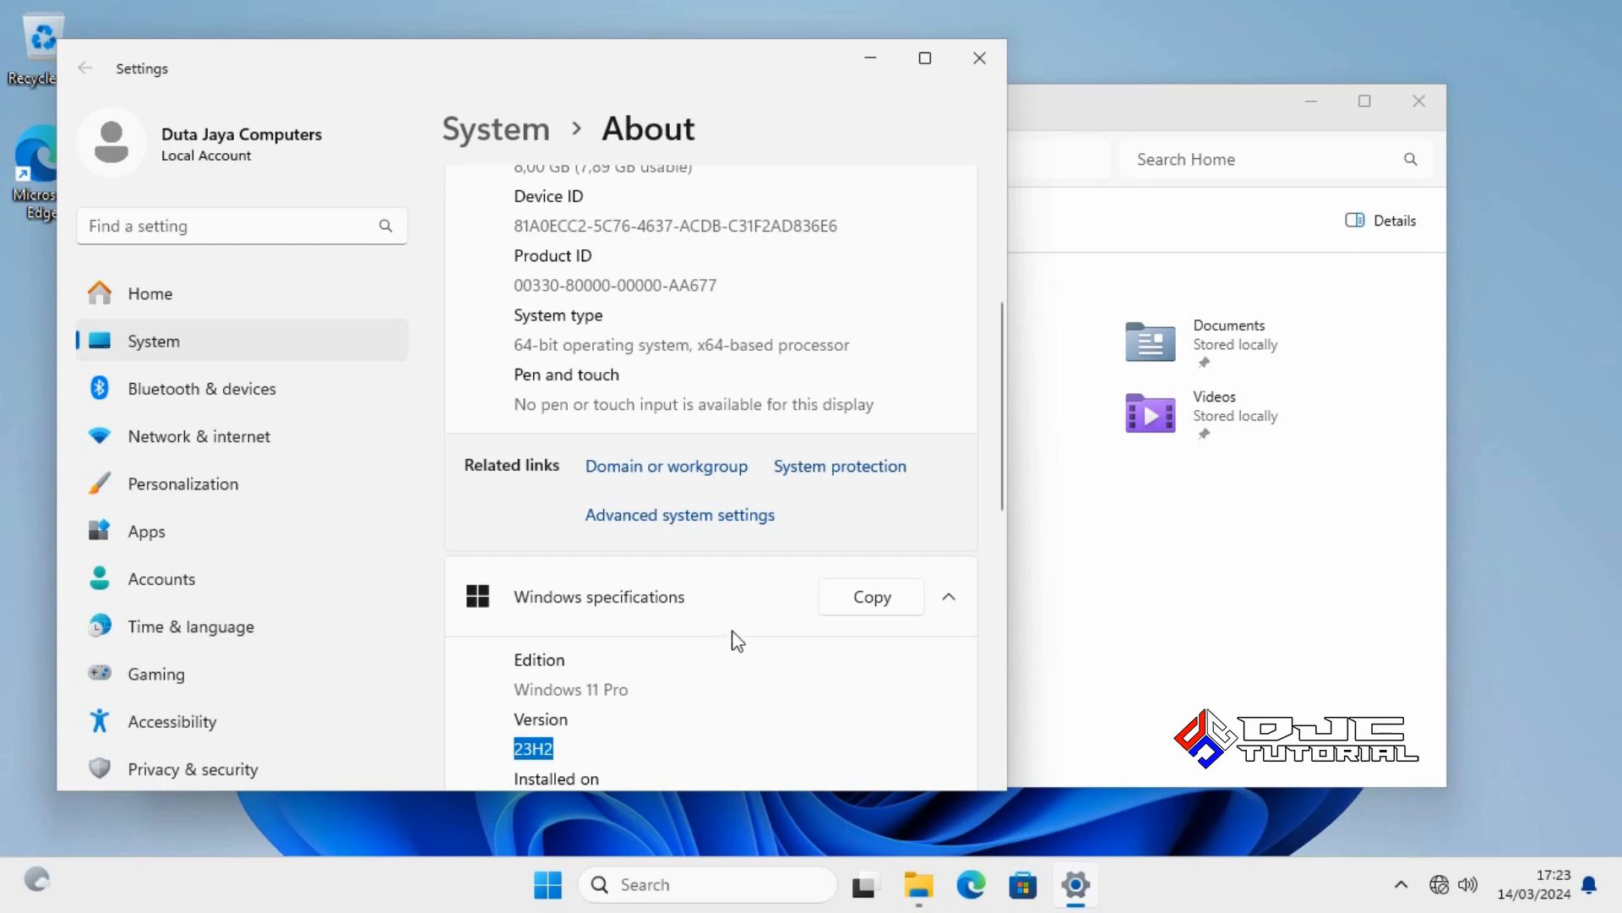
pyautogui.click(981, 61)
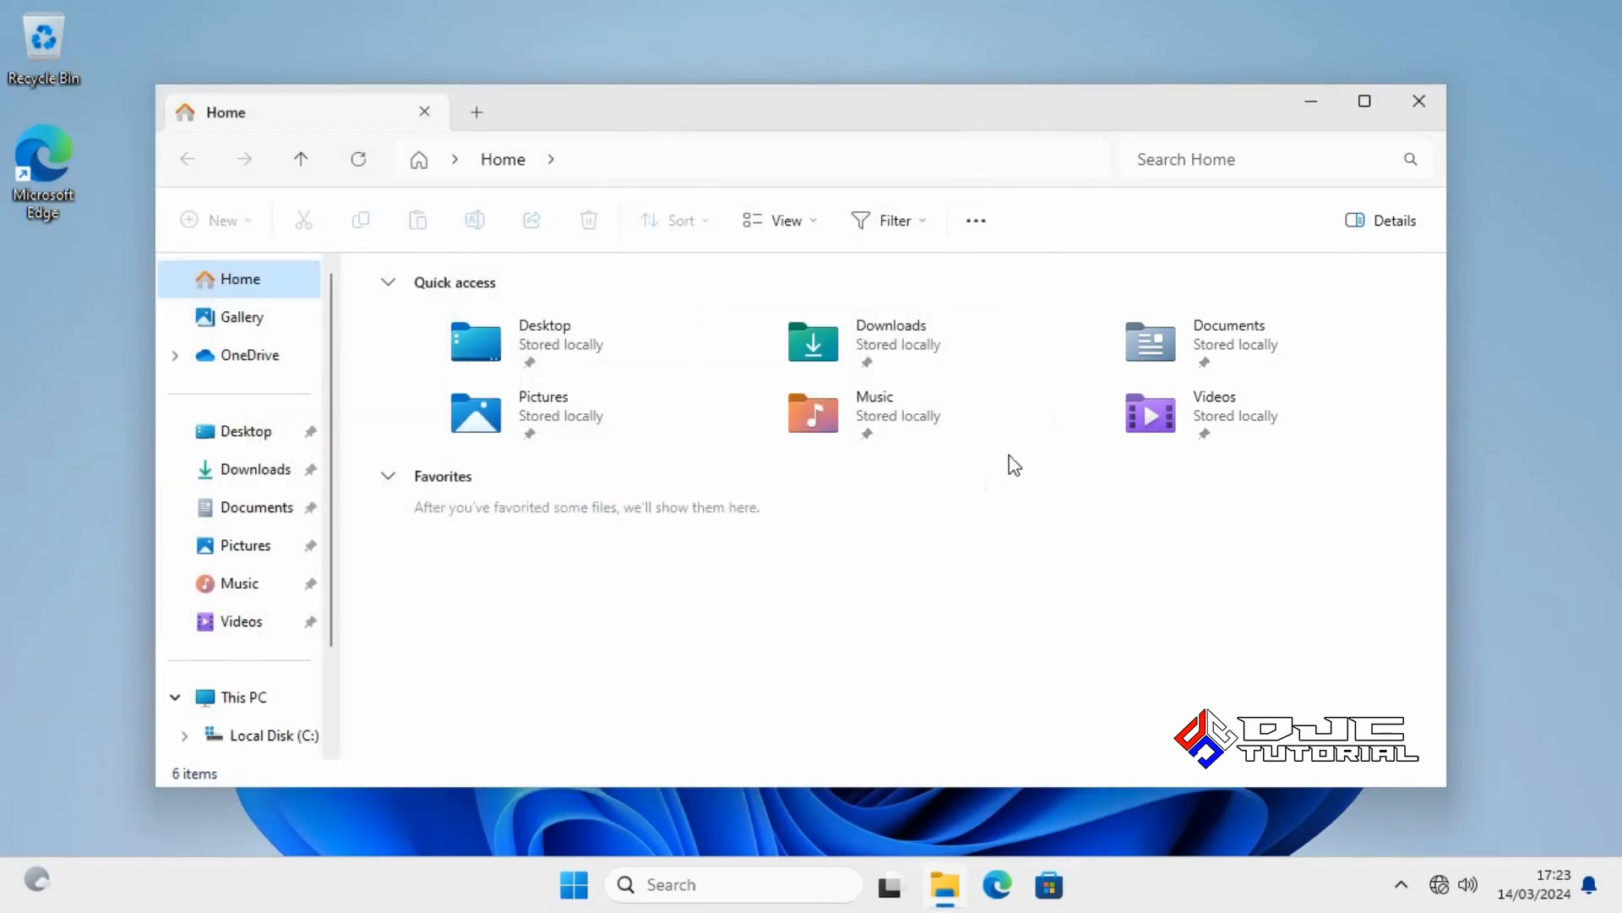
pyautogui.click(1413, 104)
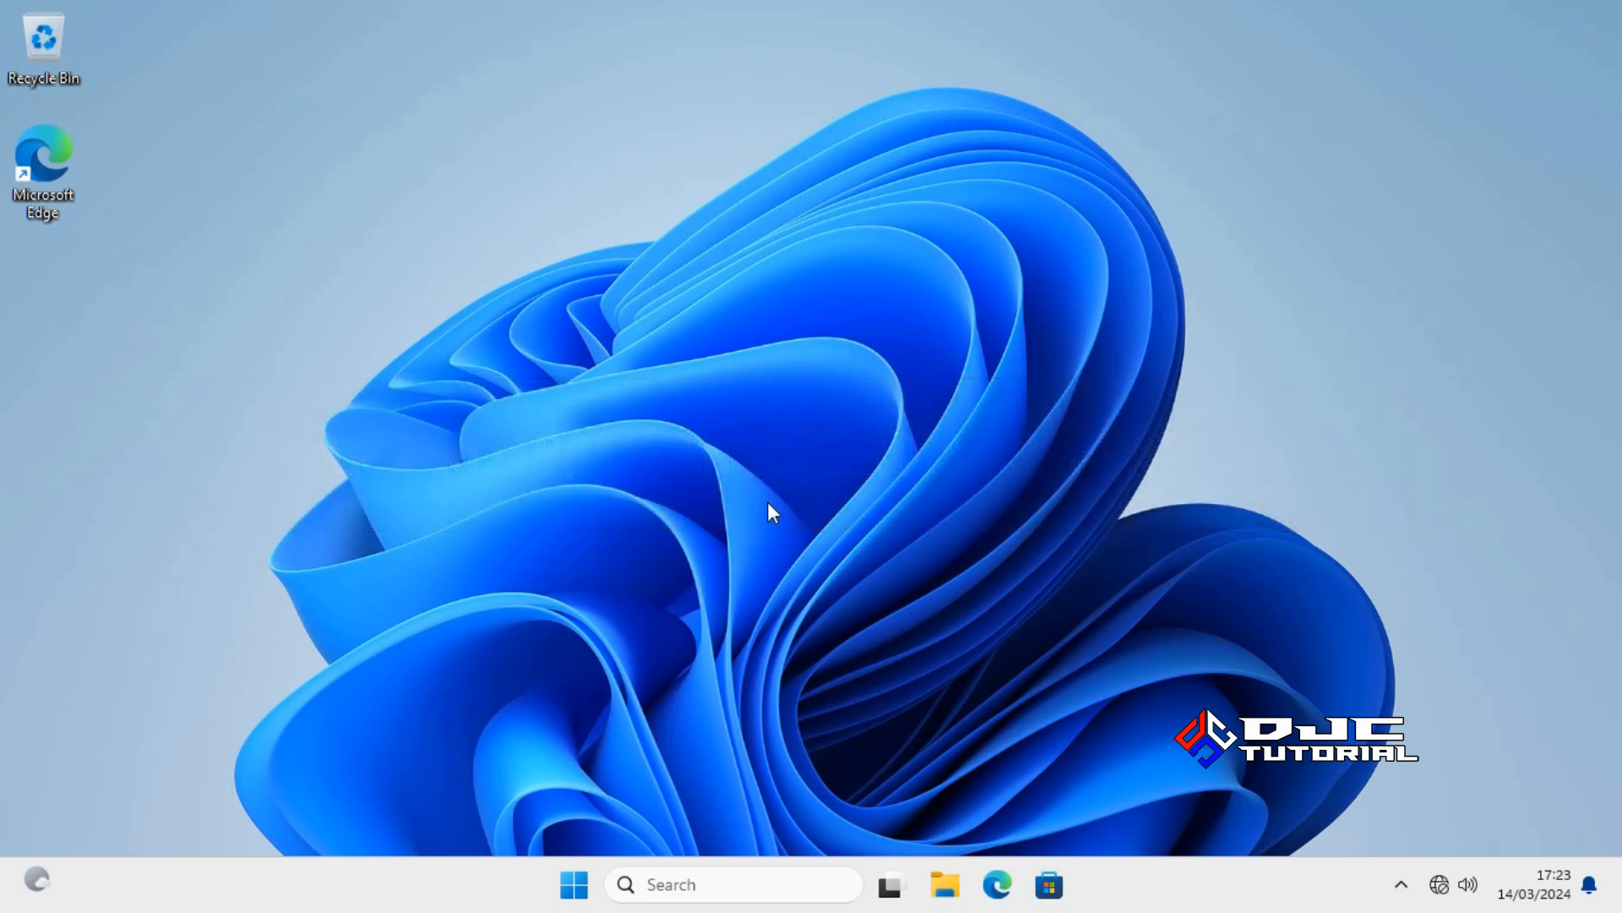
# Widen File Explorer's navigation pane and open the CCCOMA_X64FRE_EN-US_DV9 (E:) USB drive
pyautogui.click(930, 865)
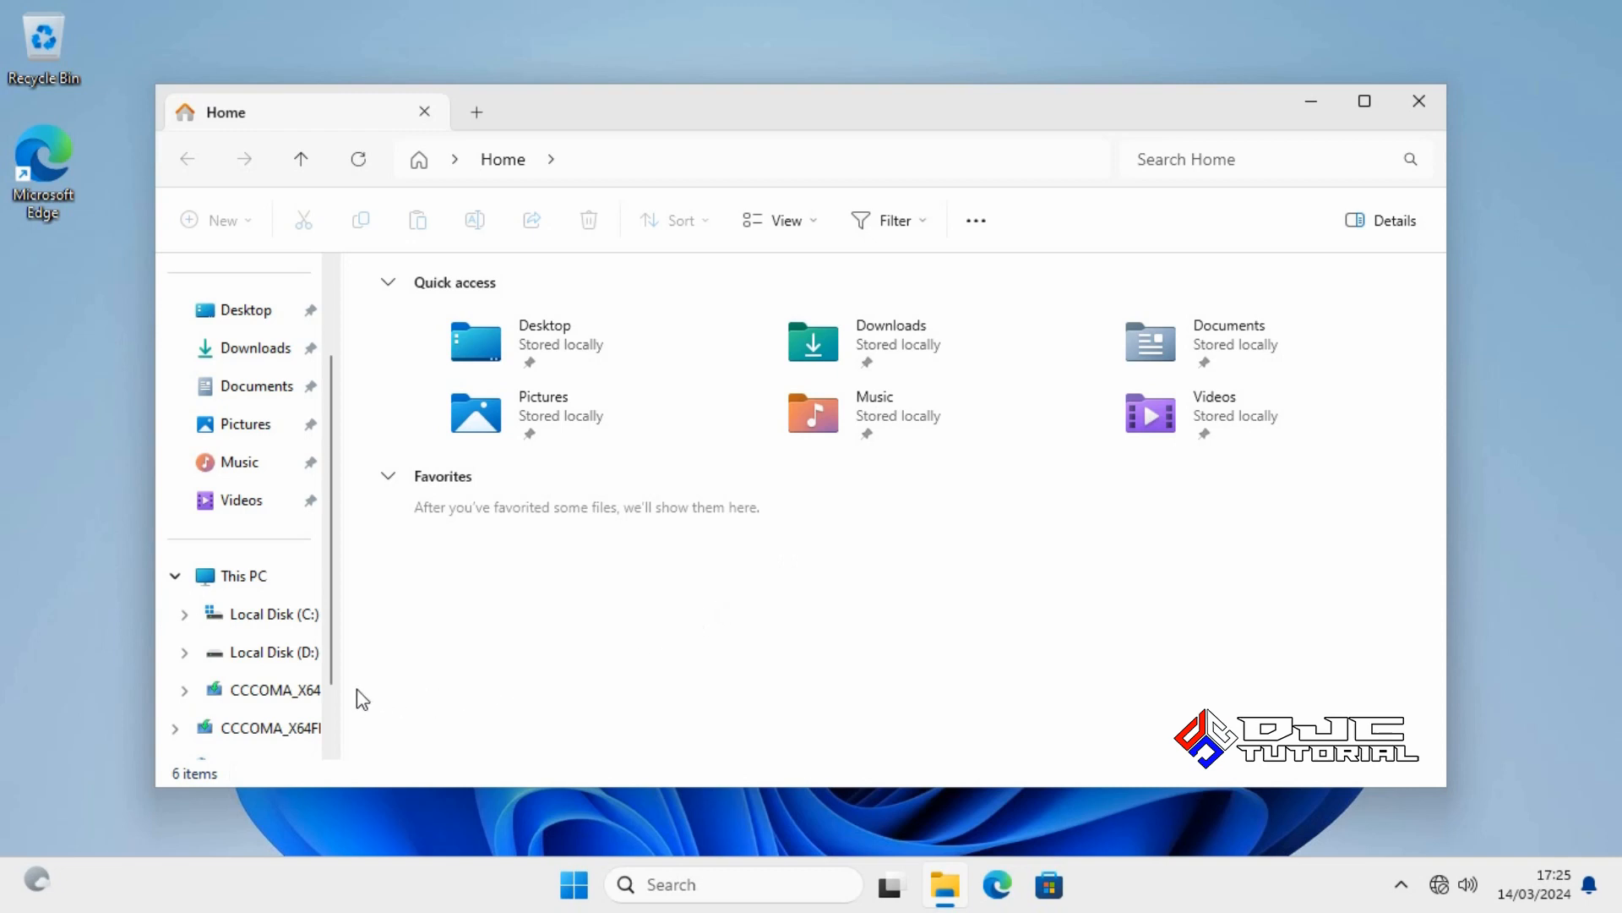
pyautogui.moveTo(334, 676); pyautogui.dragTo(445, 689)
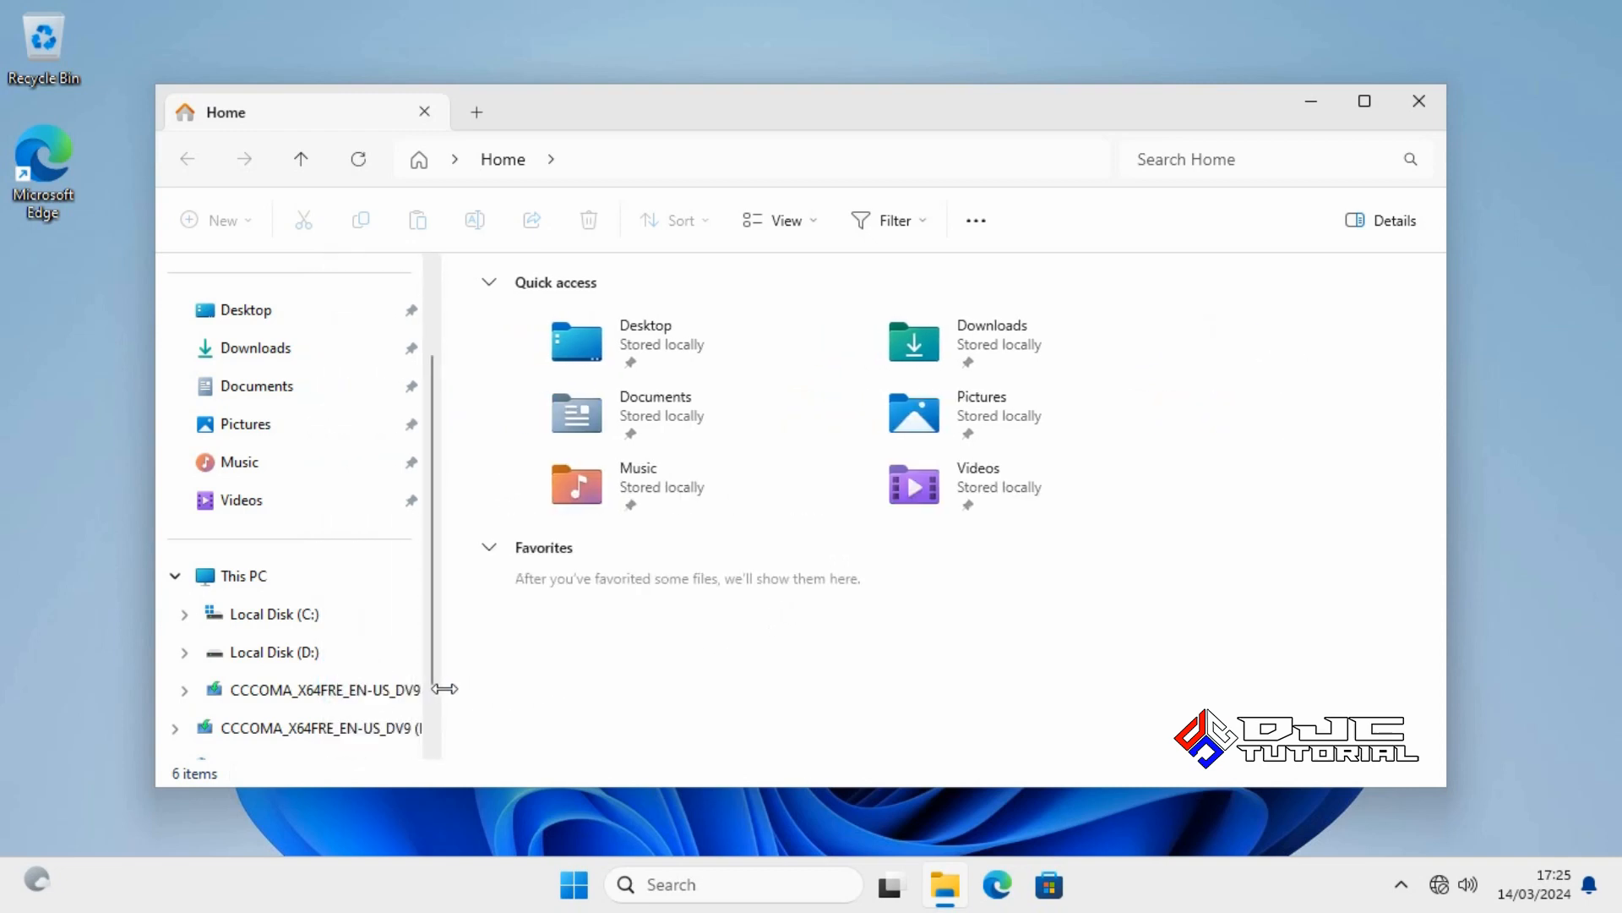
pyautogui.click(311, 691)
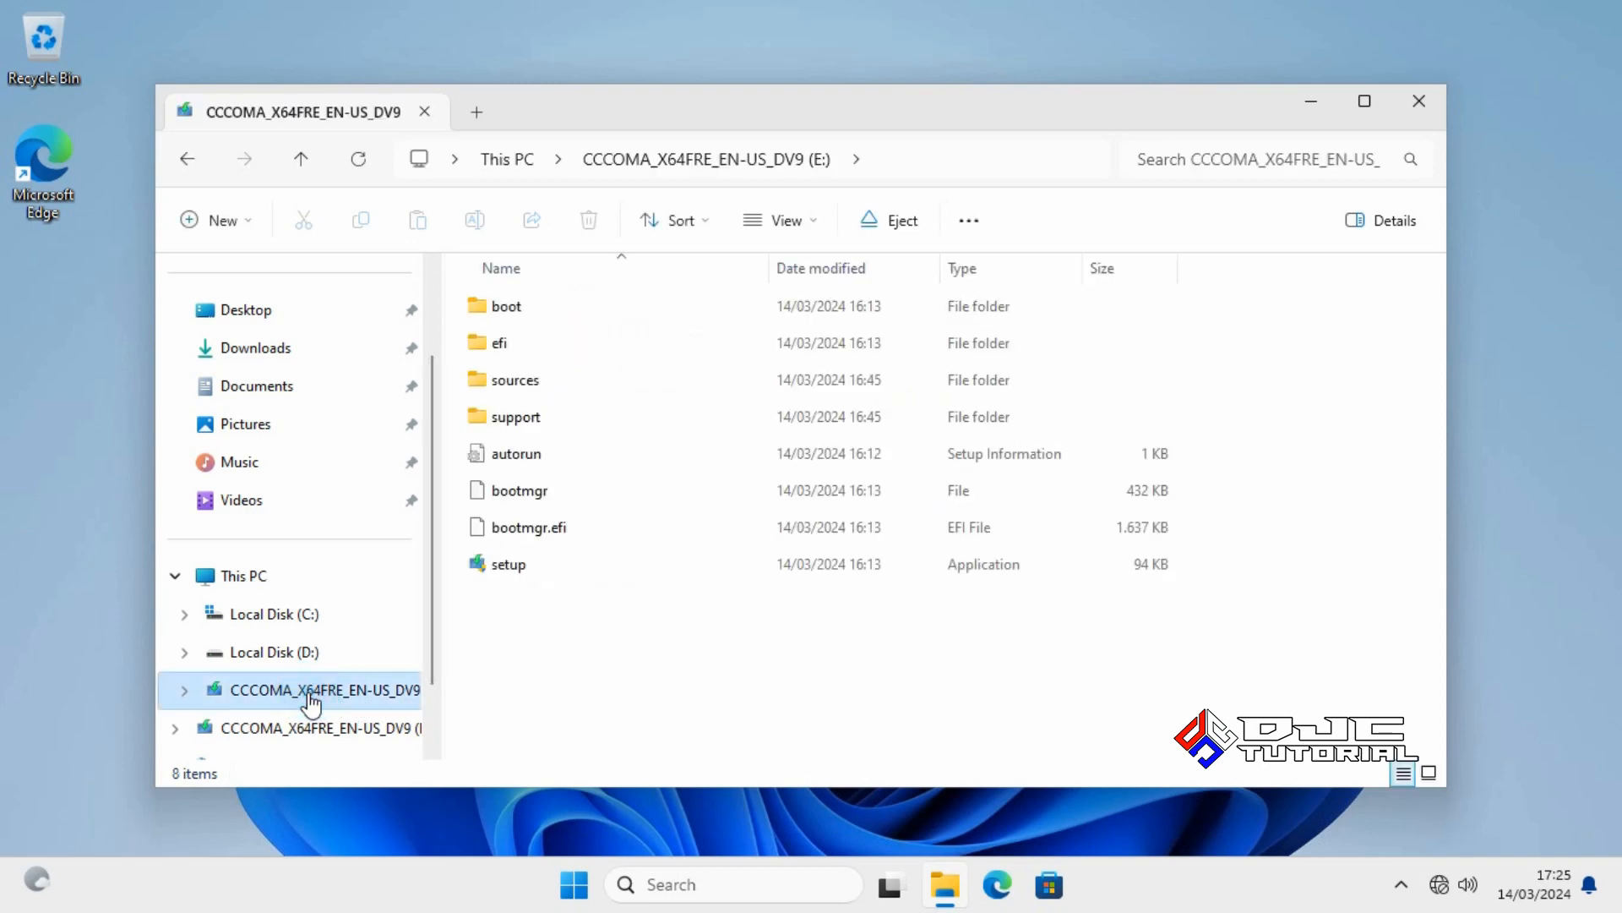
# Quick-format the CCCOMA_X64FRE_EN-US_DV9 (E:) USB drive as NTFS with the volume label FDD, and close the format dialog
pyautogui.rightClick(311, 691)
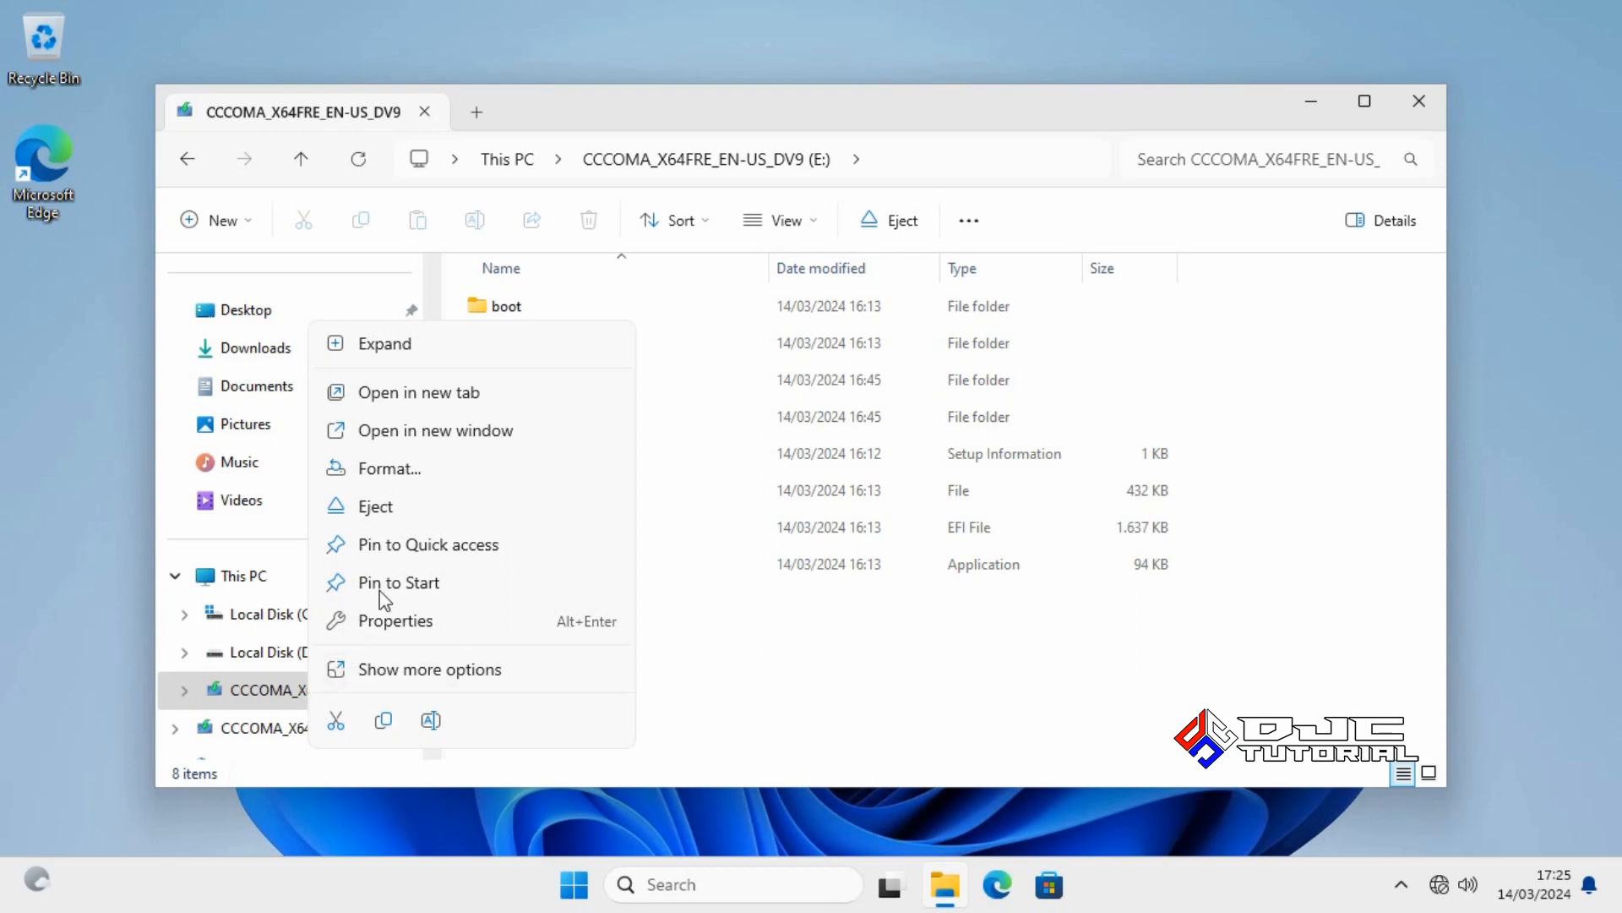
pyautogui.click(420, 472)
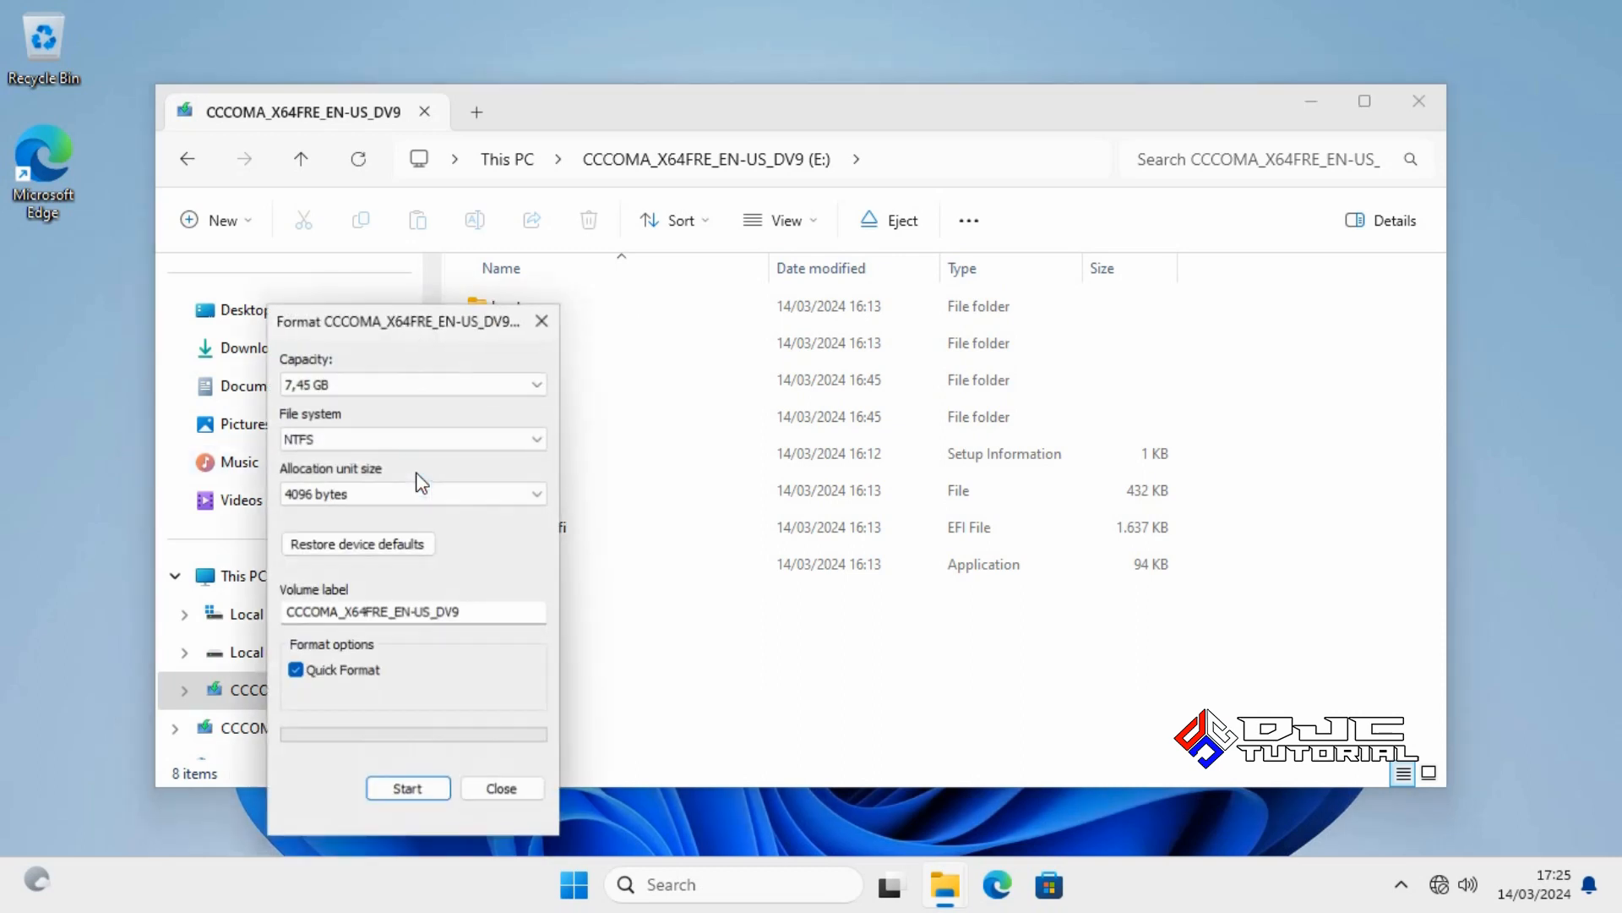
pyautogui.click(490, 611)
pyautogui.moveTo(489, 612); pyautogui.dragTo(272, 601)
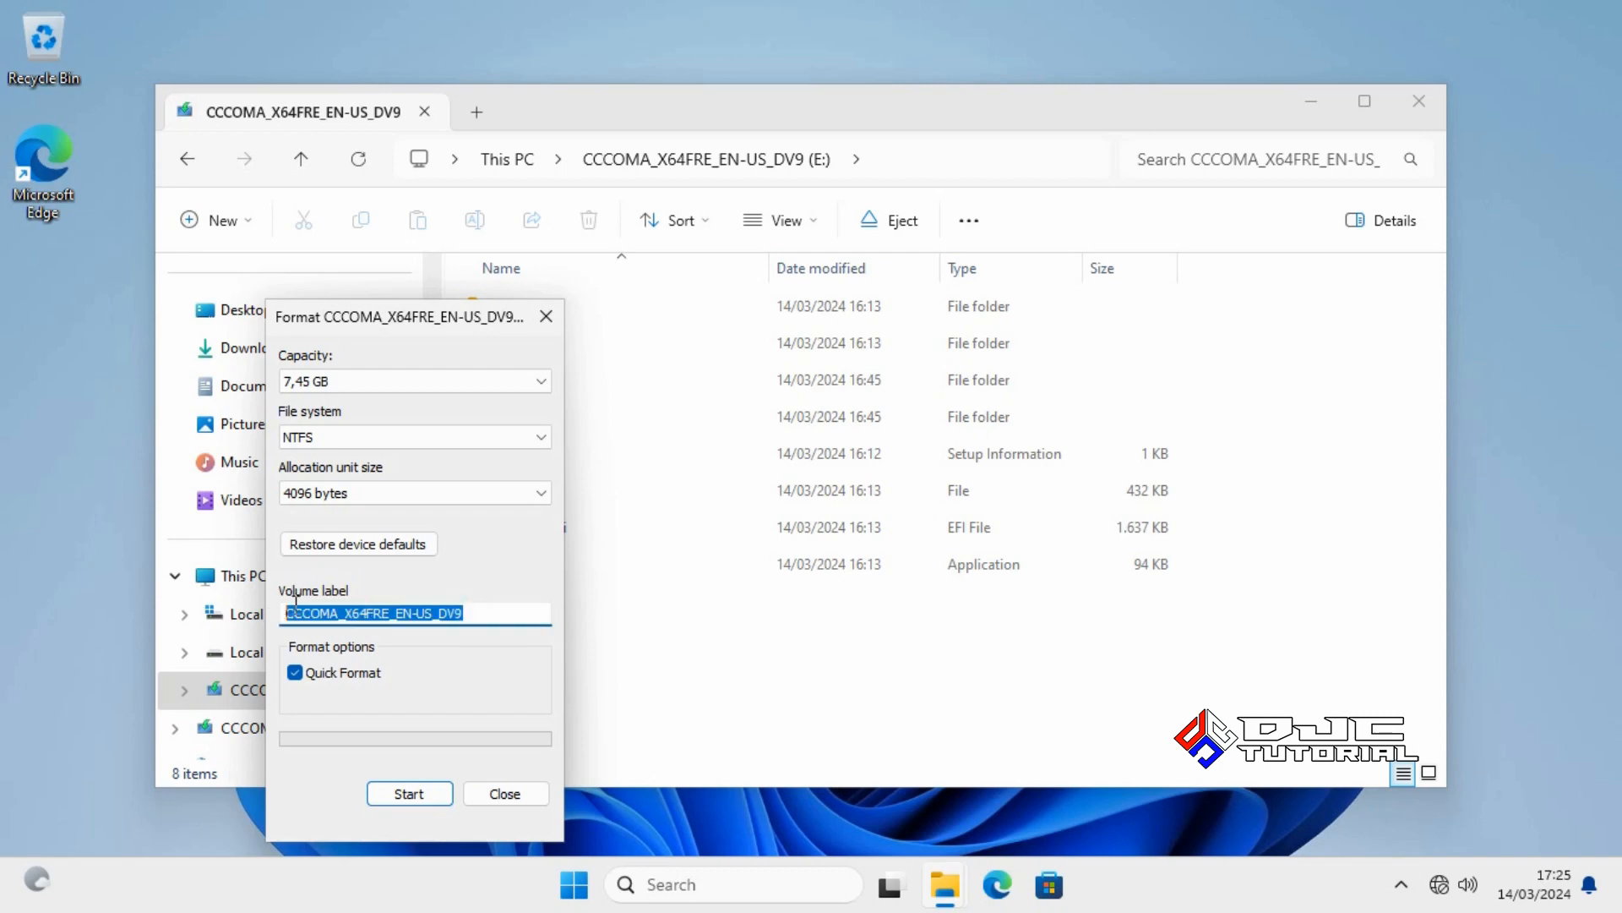
pyautogui.write('FDD')
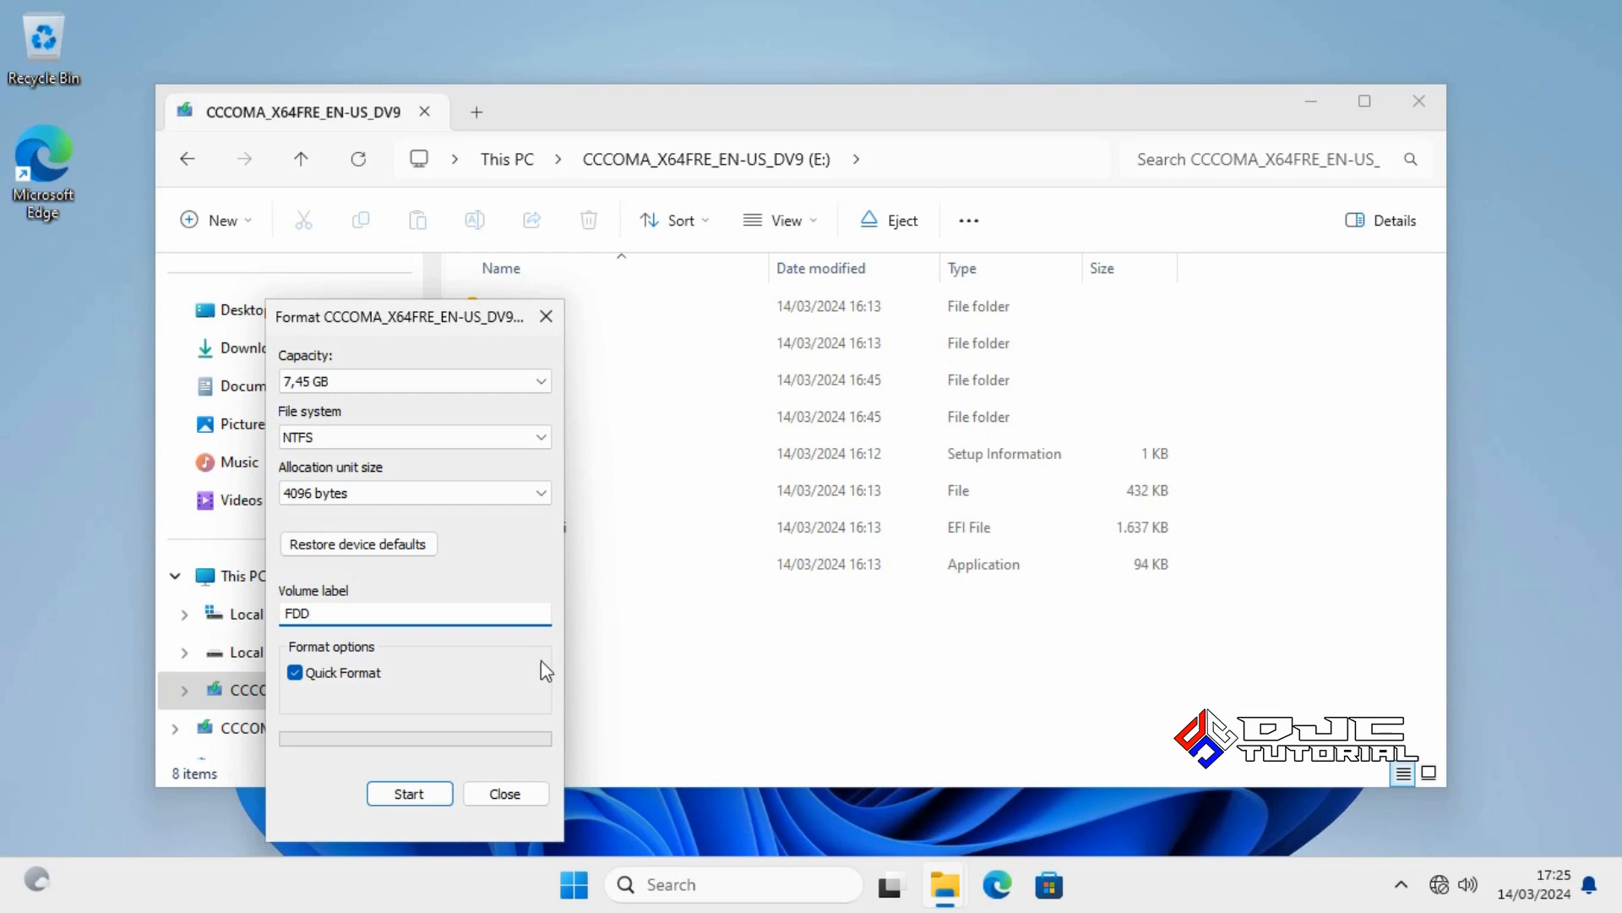
pyautogui.click(430, 795)
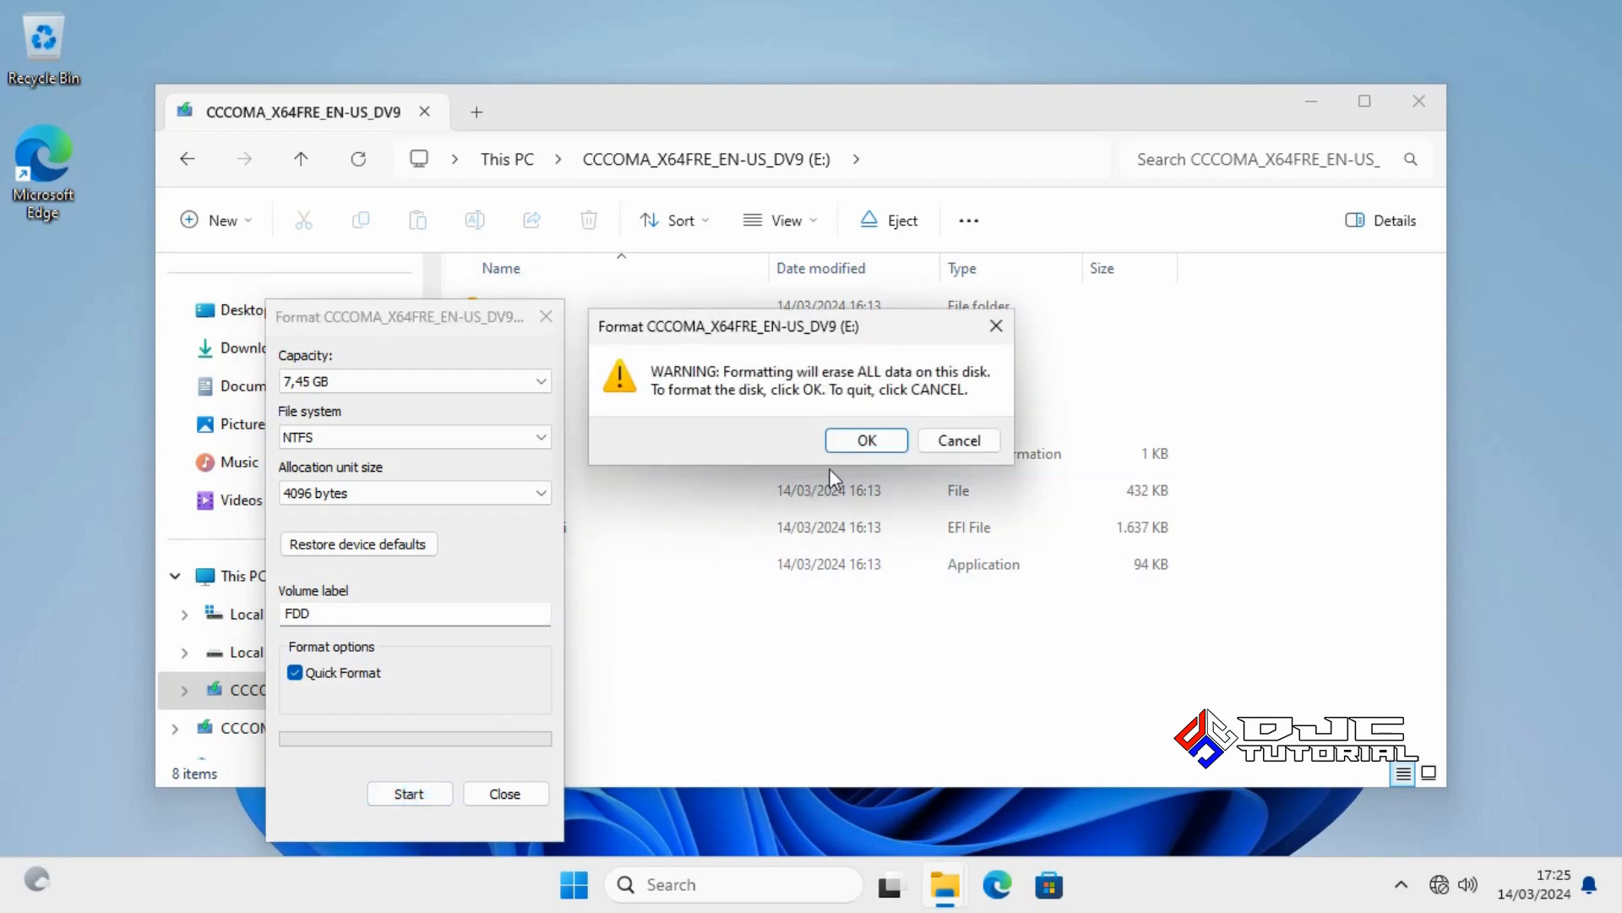
pyautogui.click(855, 446)
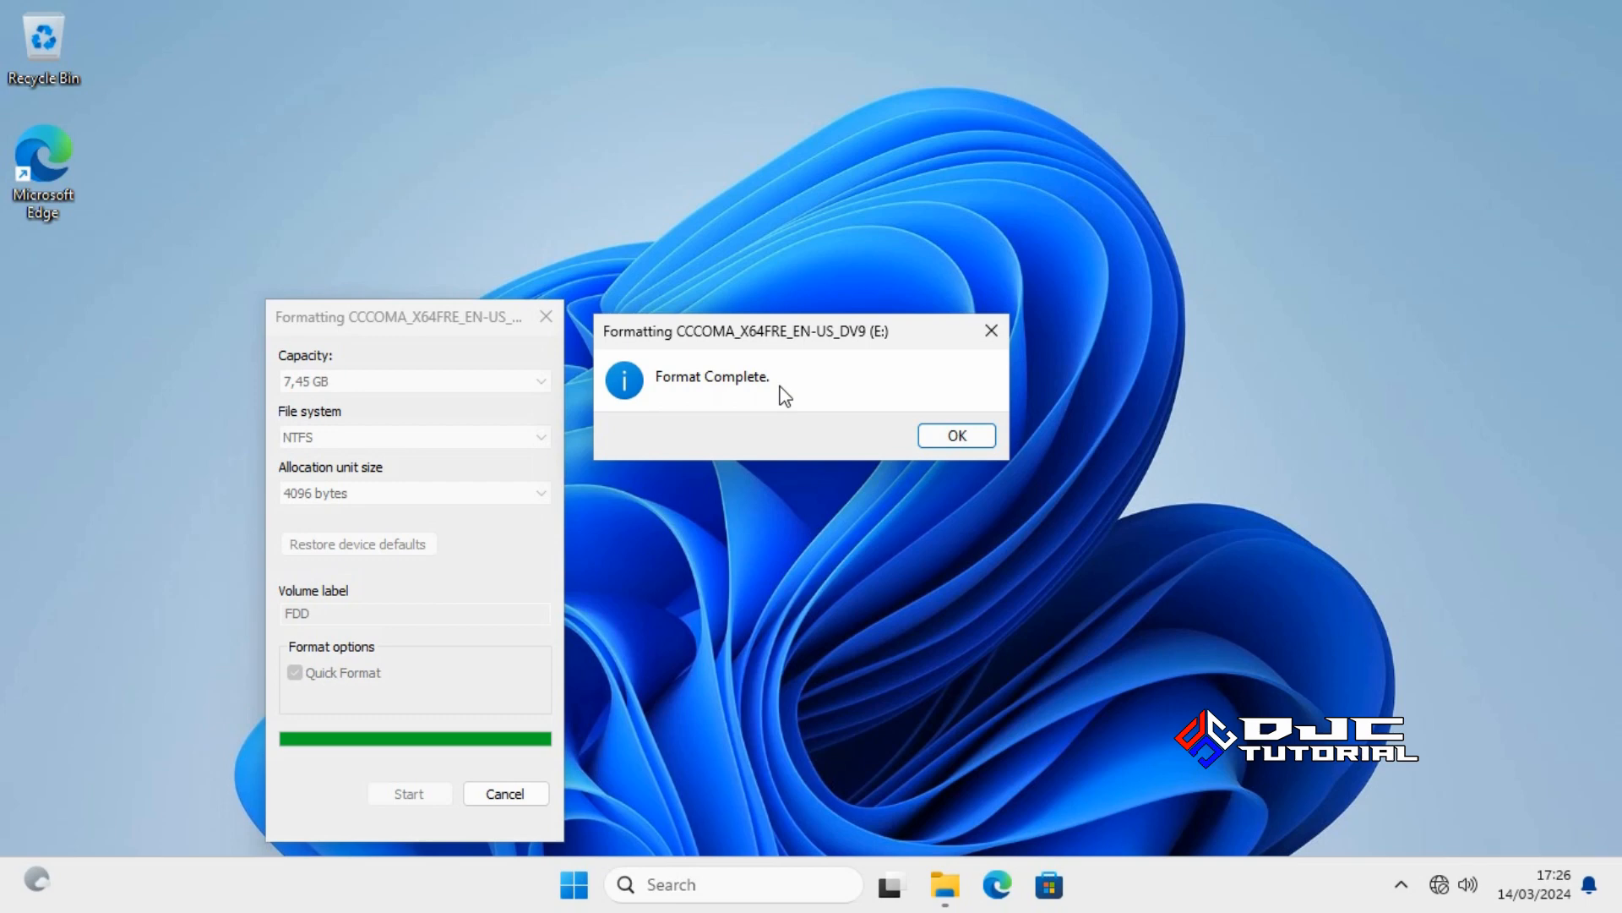
pyautogui.click(936, 431)
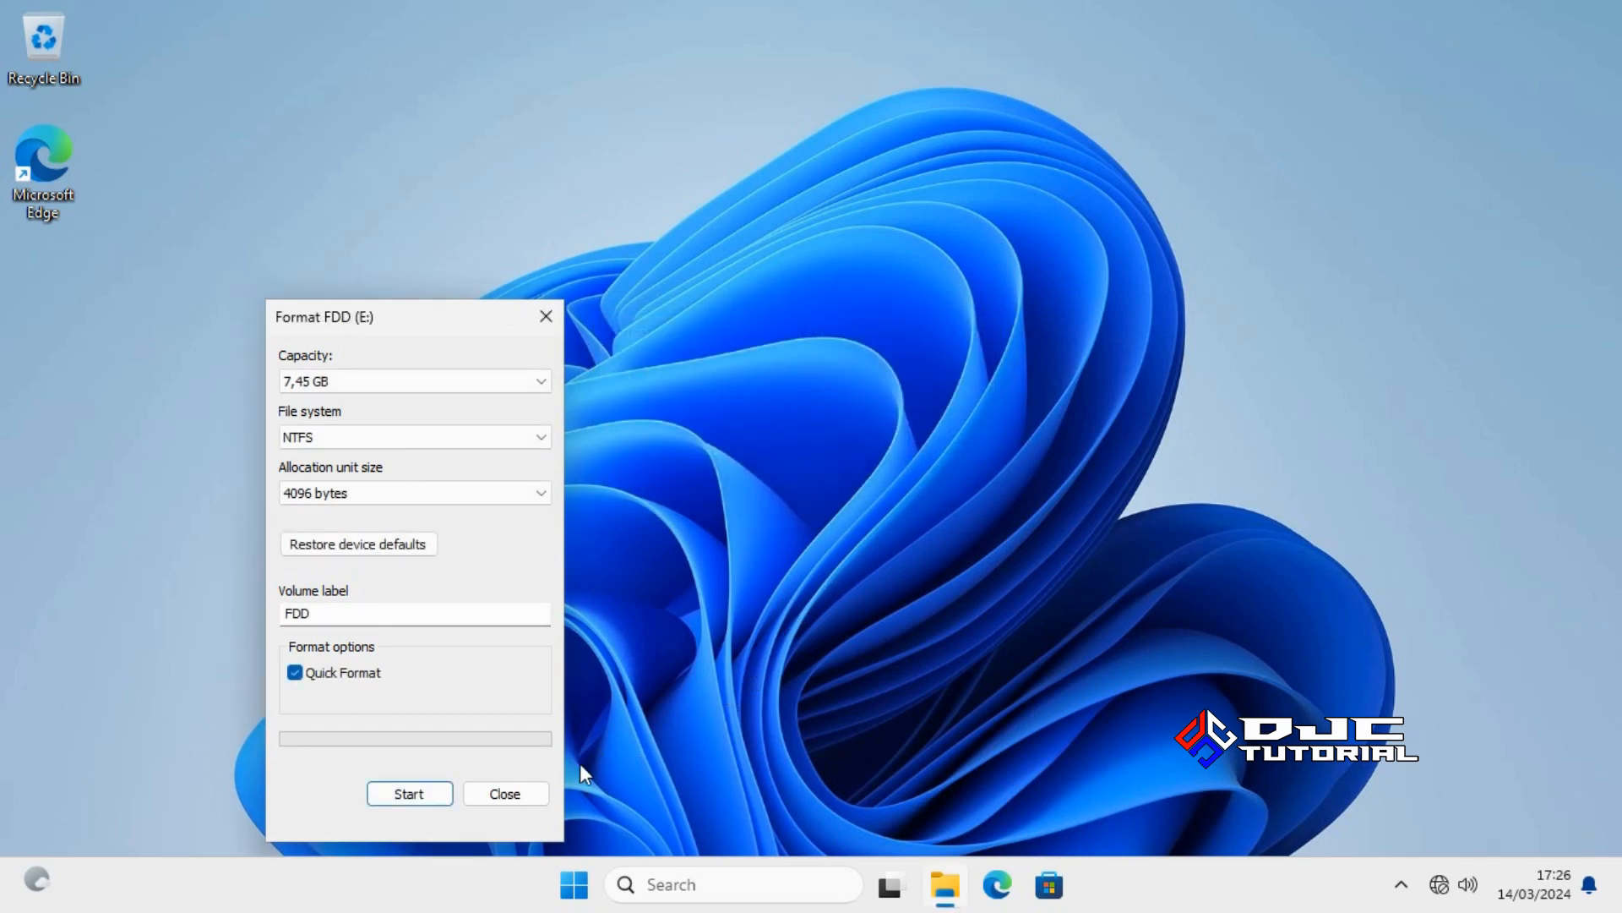
pyautogui.click(544, 792)
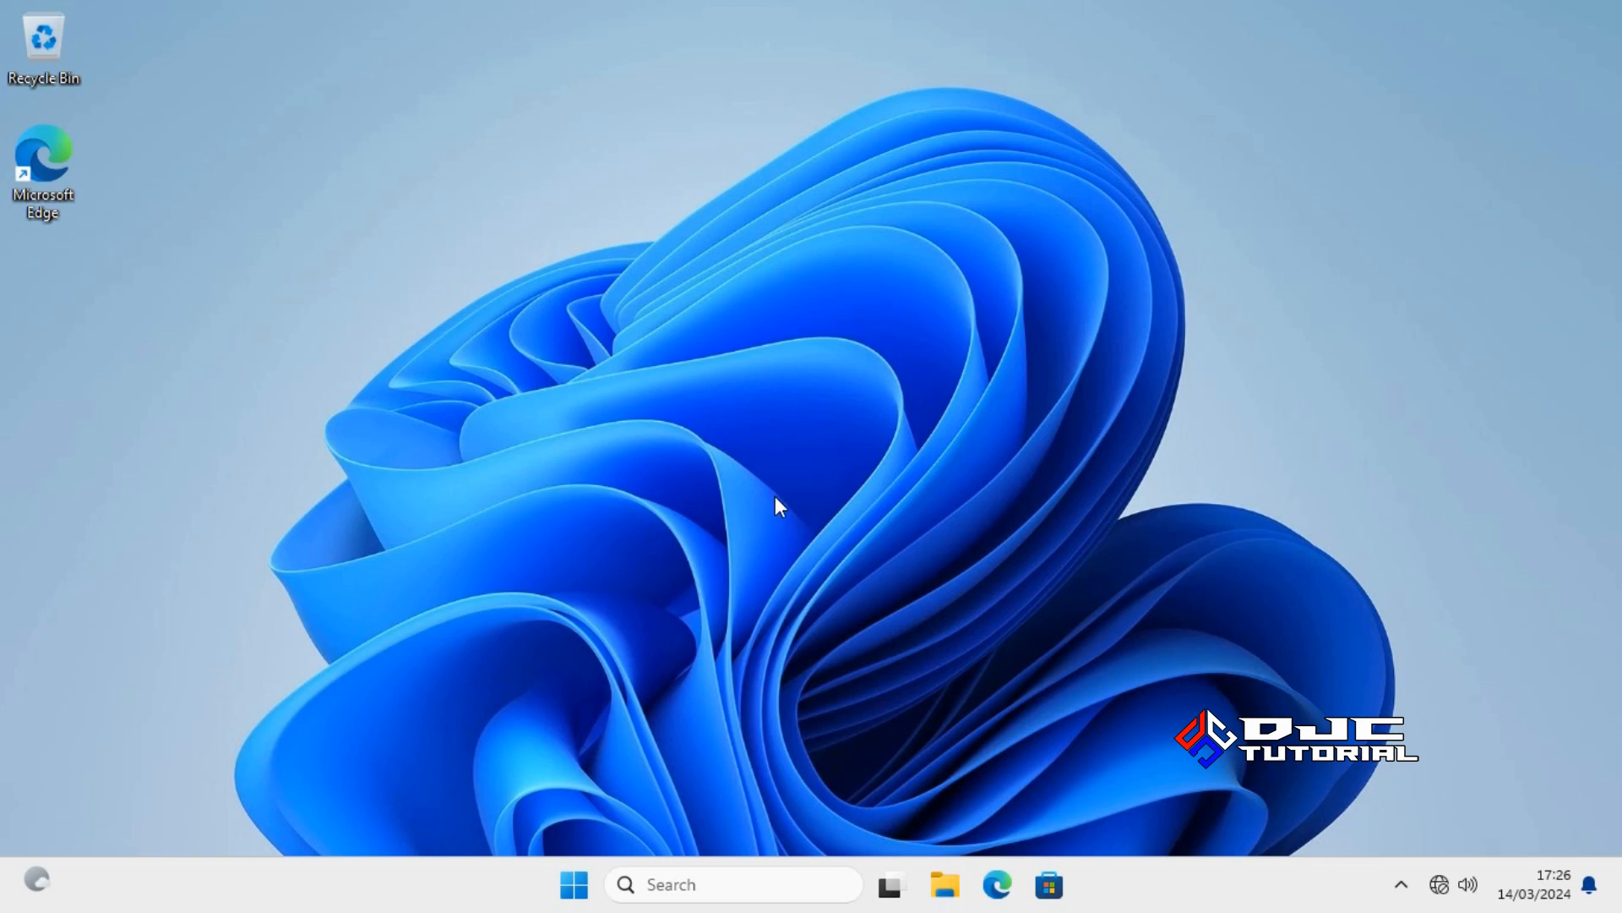
# Open the BACKUP DATA FDD folder on Local Disk (D:) in a new File Explorer window
pyautogui.click(943, 883)
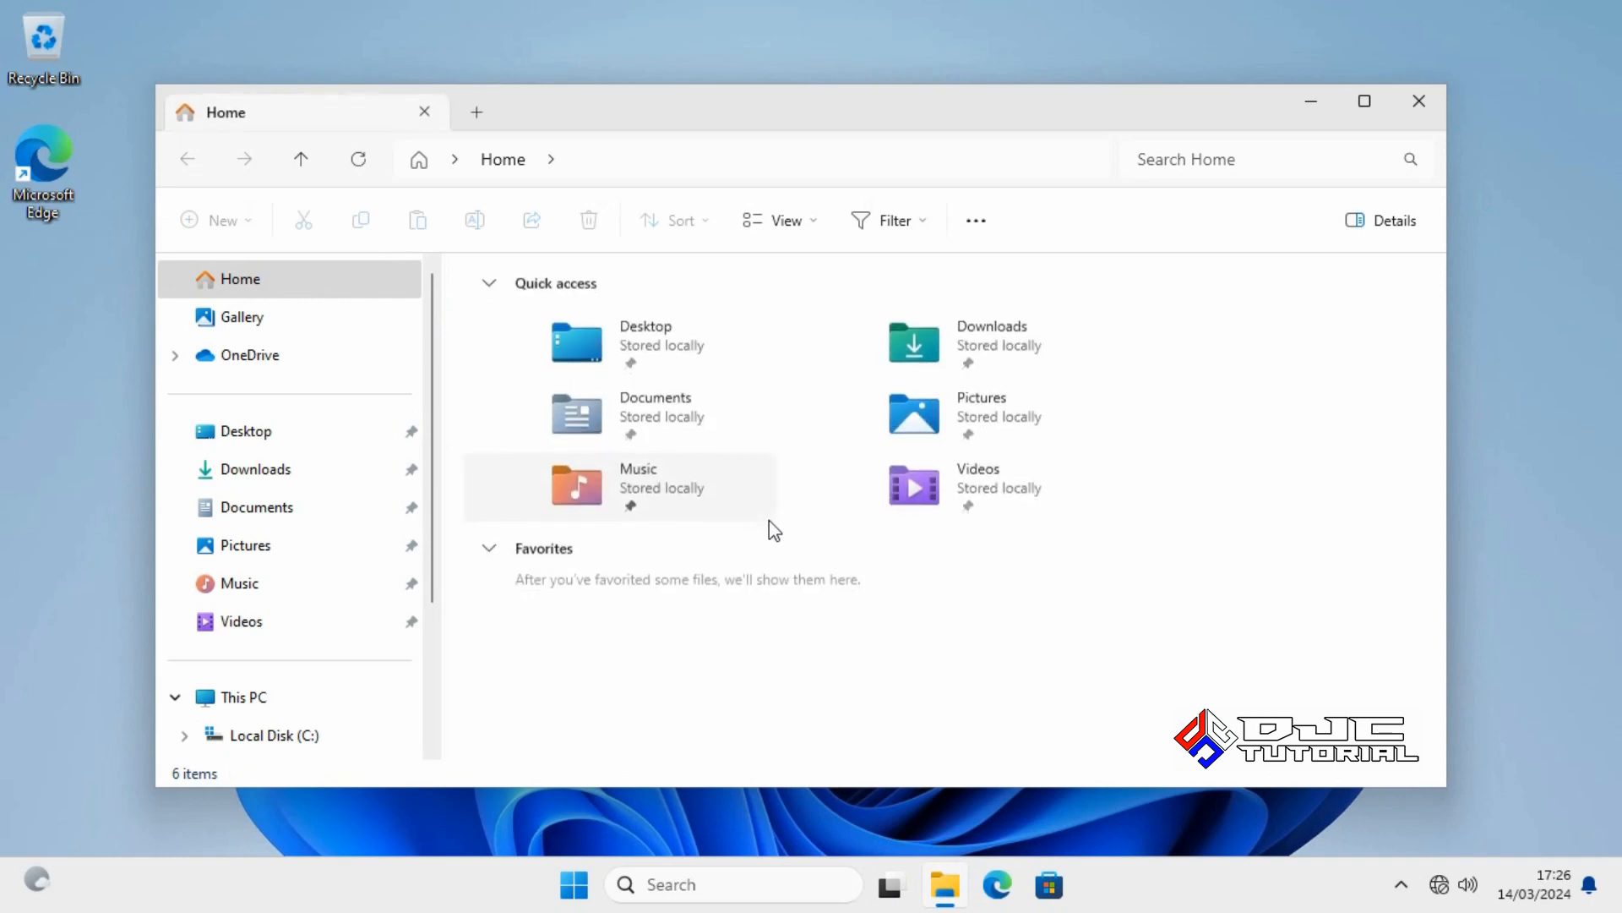
pyautogui.moveTo(433, 548); pyautogui.dragTo(434, 652)
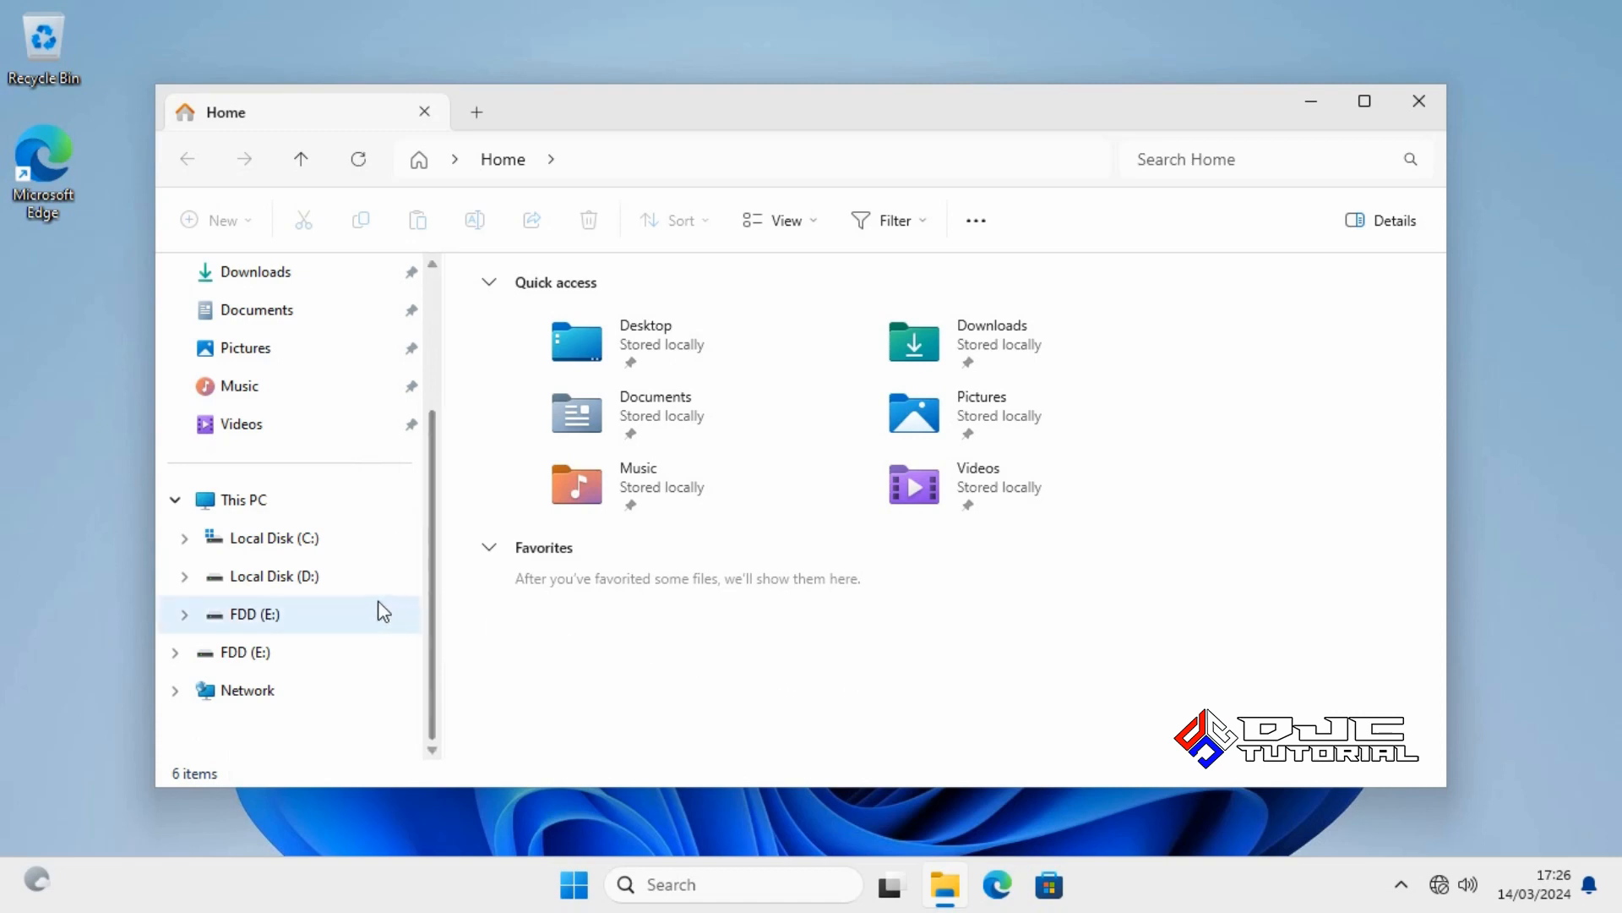
pyautogui.click(297, 590)
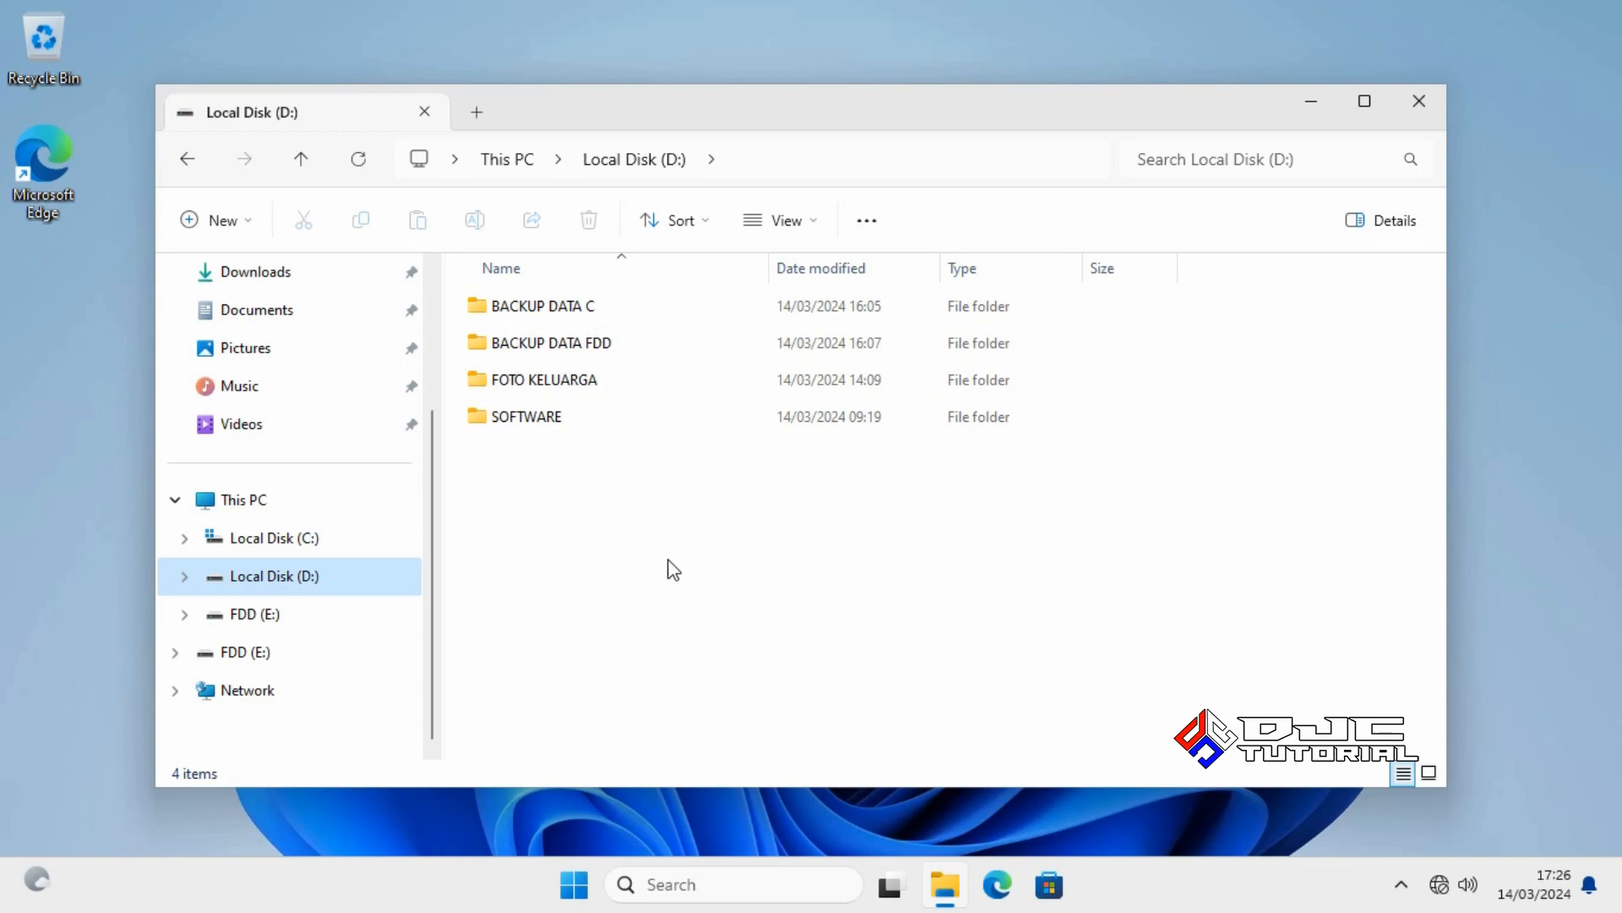
pyautogui.click(616, 353)
pyautogui.doubleClick(617, 353)
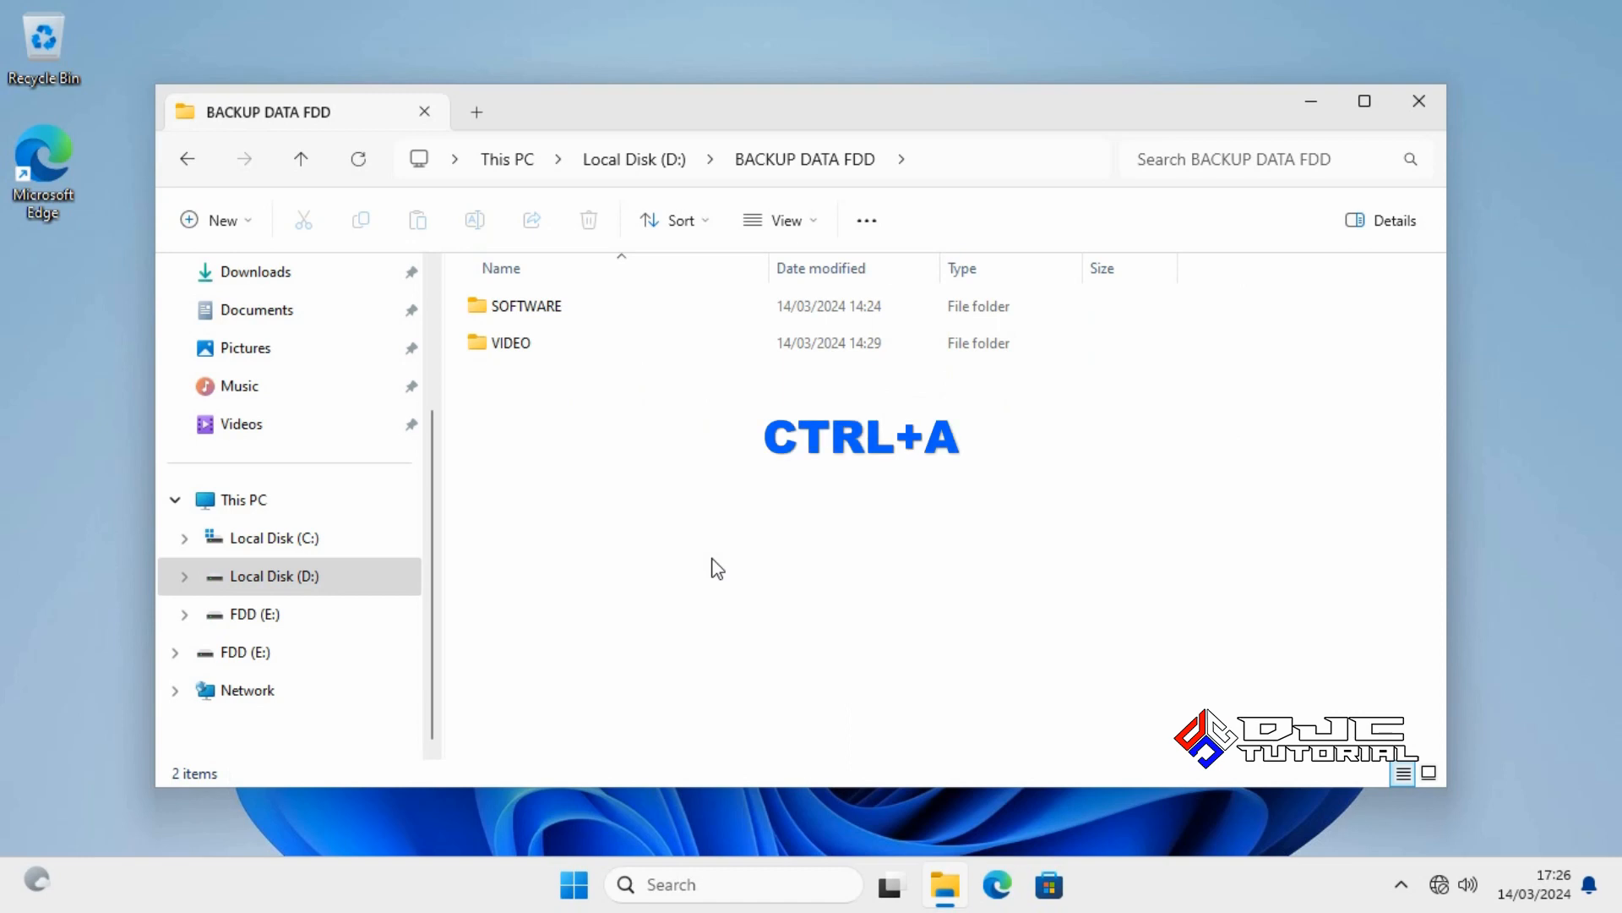
# Move the SOFTWARE and VIDEO folders from BACKUP DATA FDD to the root of the FDD (E:) drive
pyautogui.hotkey('ctrl', 'a')
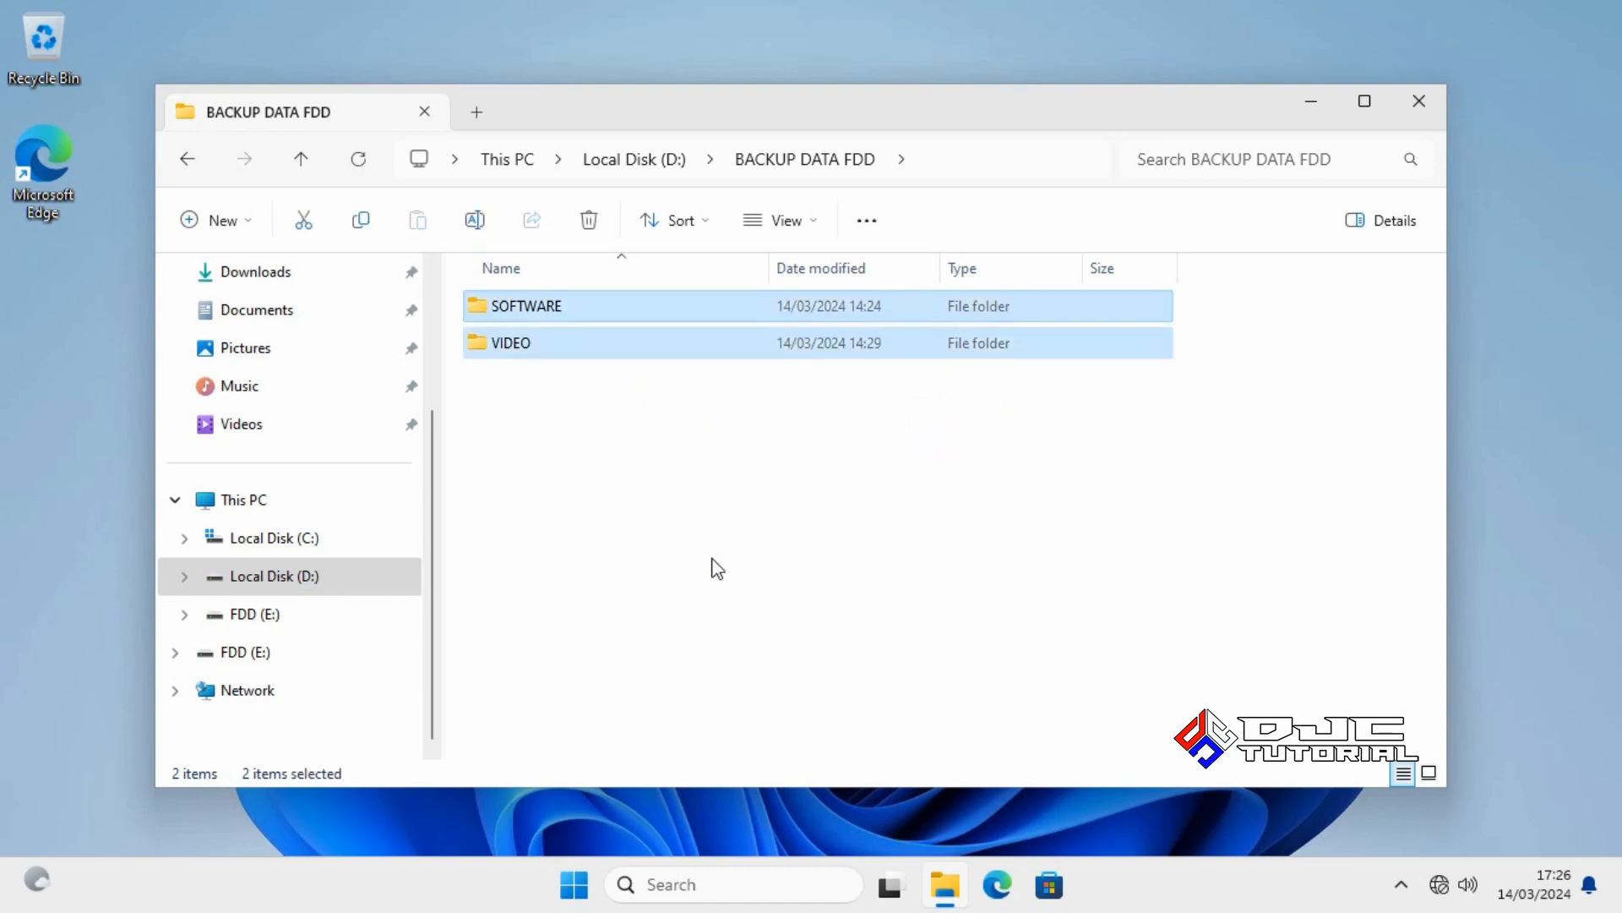
pyautogui.rightClick(717, 347)
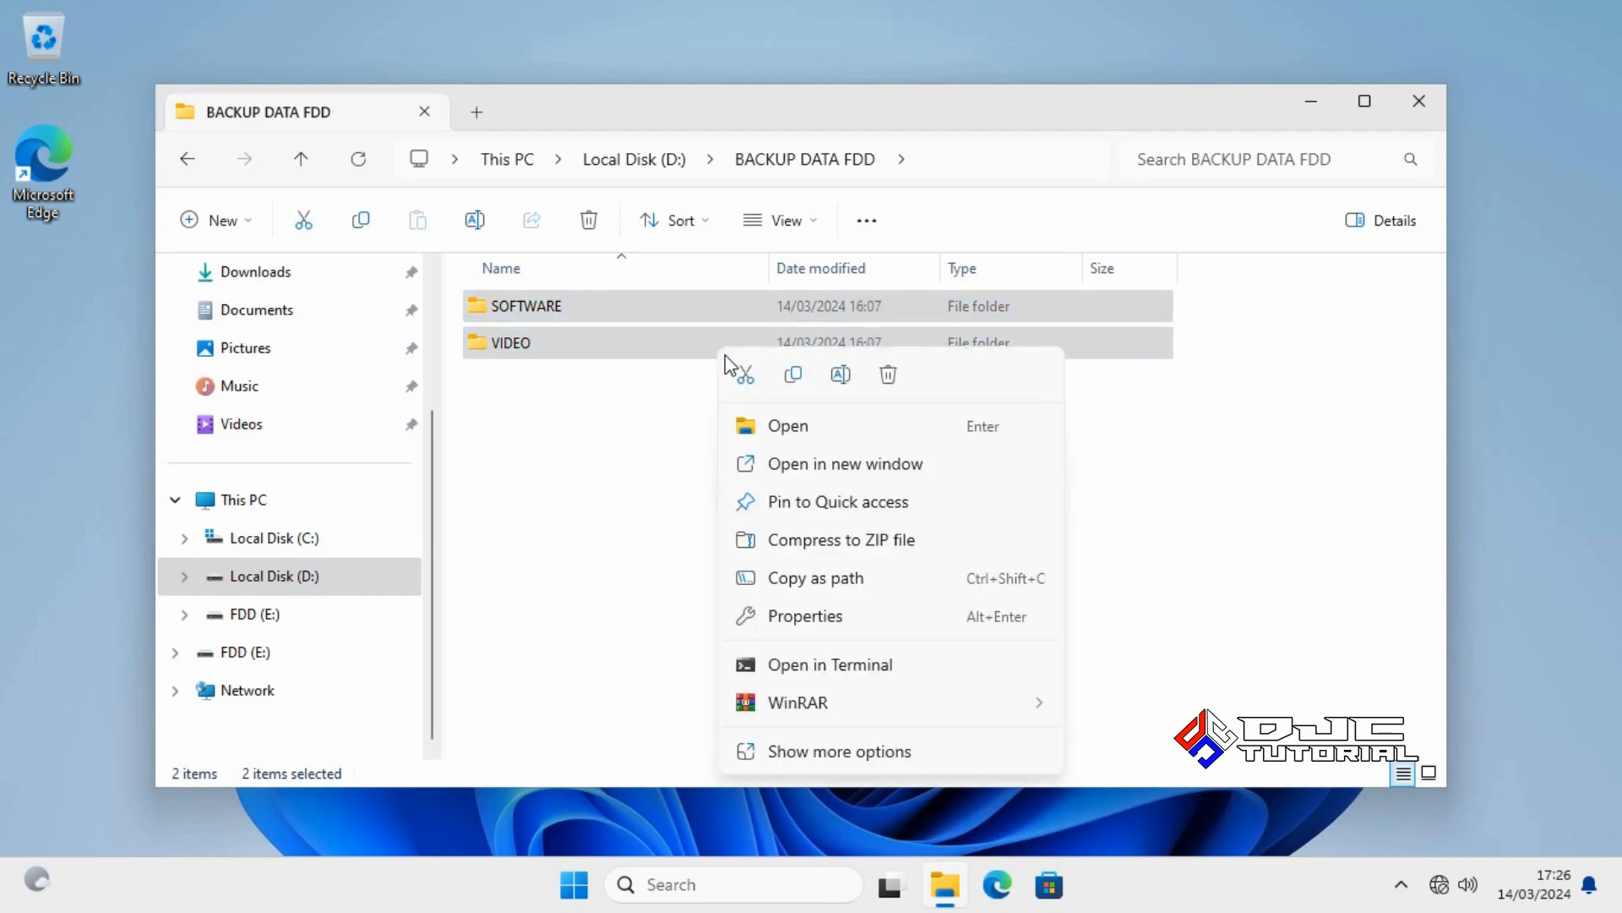
pyautogui.click(747, 376)
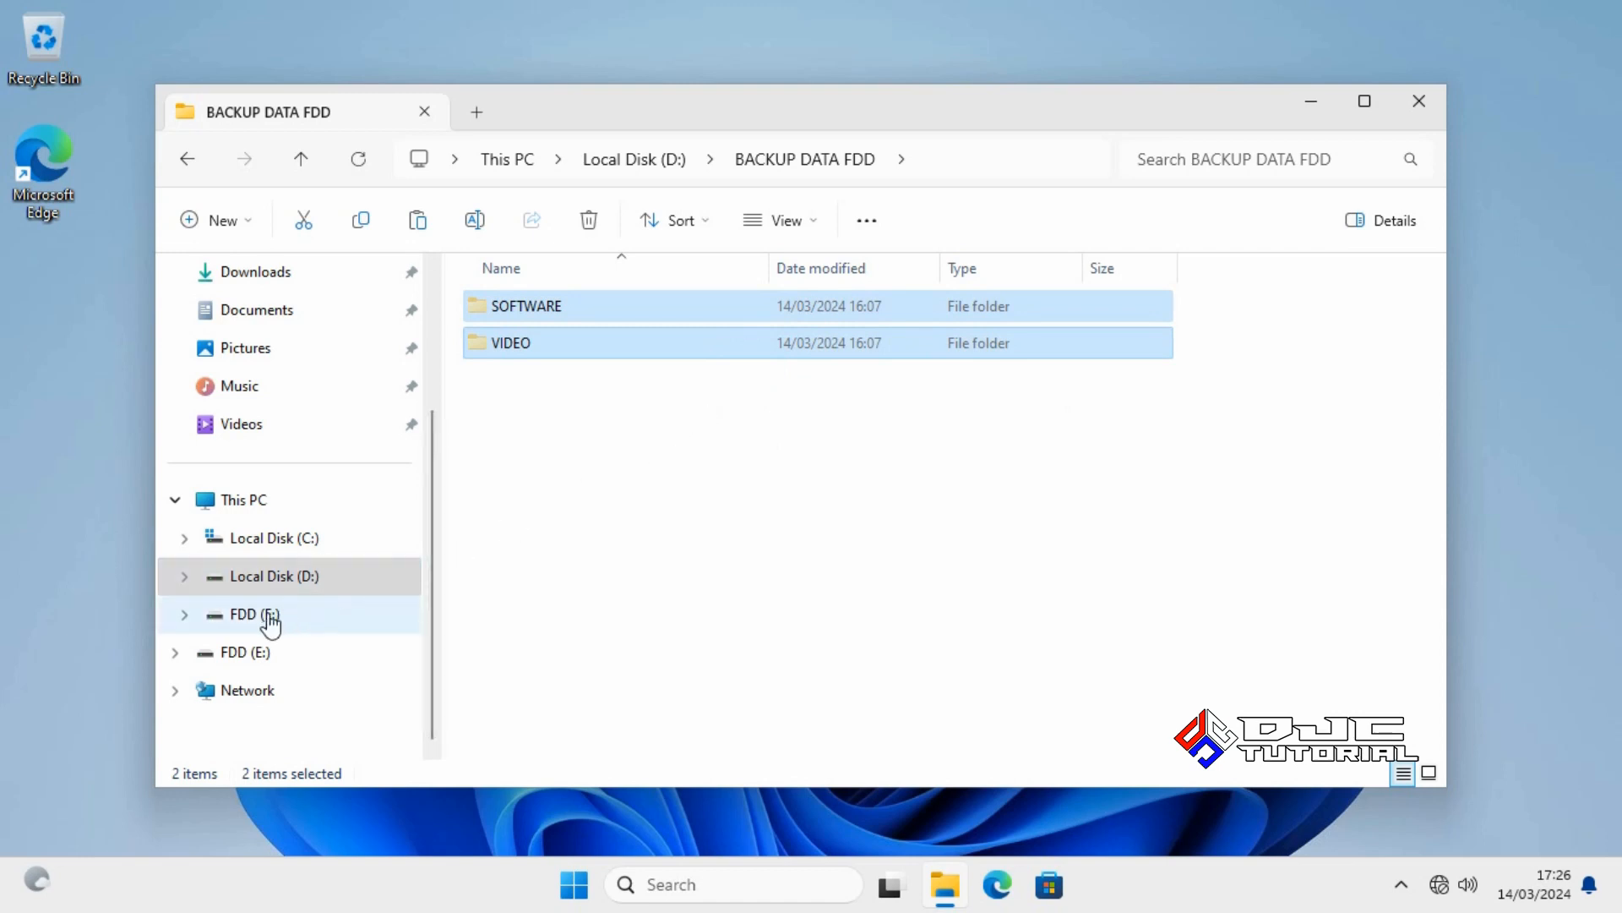
pyautogui.click(270, 621)
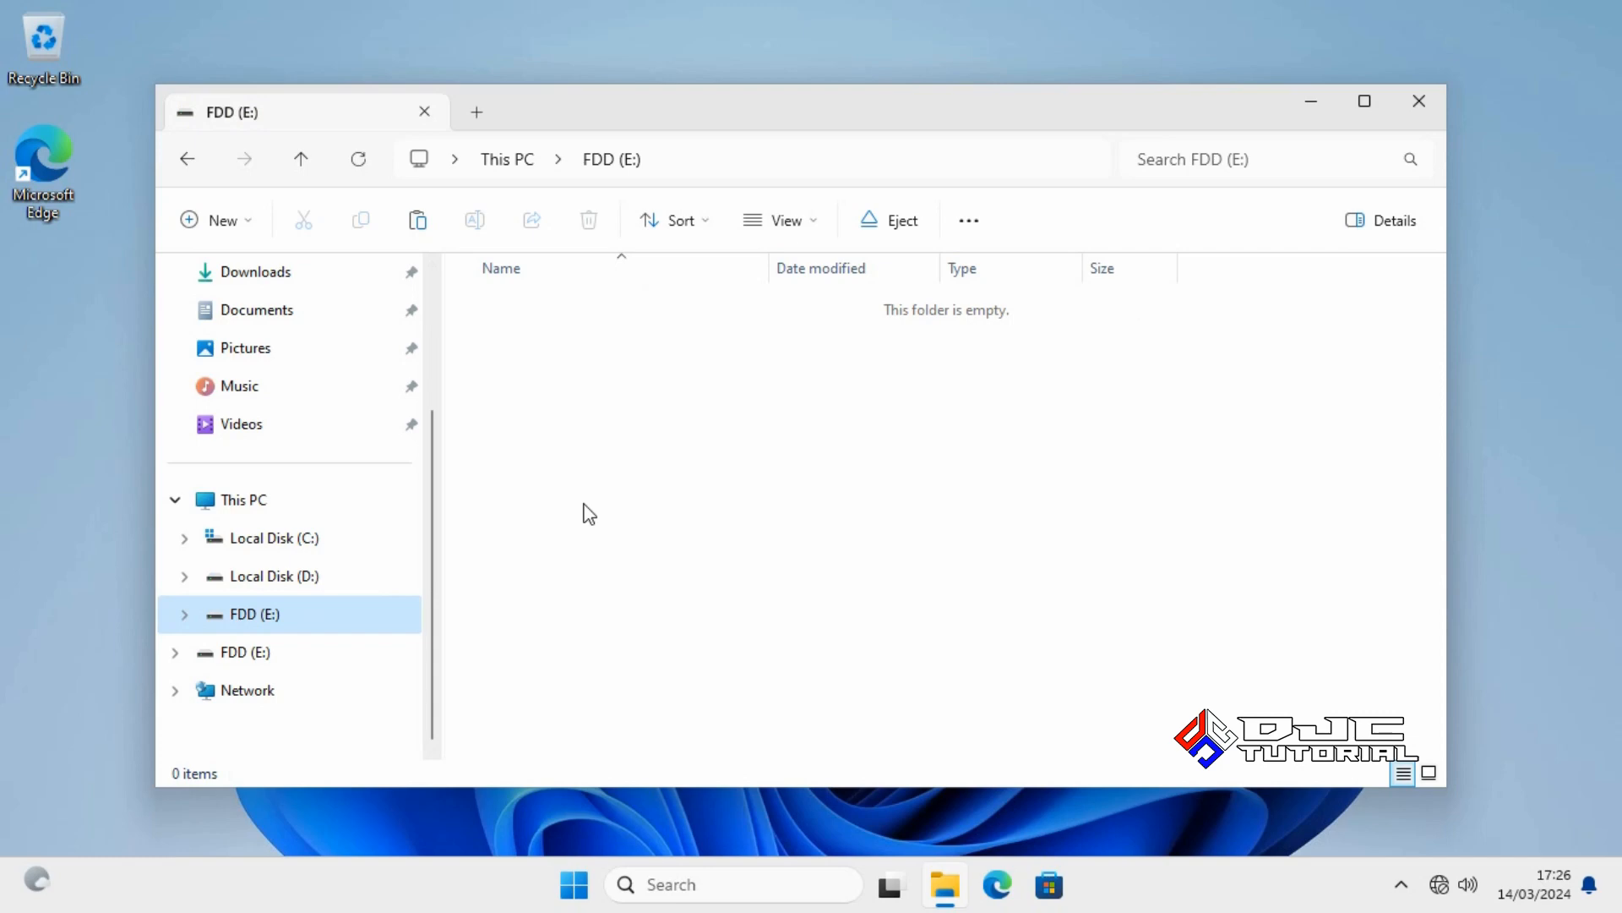
pyautogui.rightClick(642, 495)
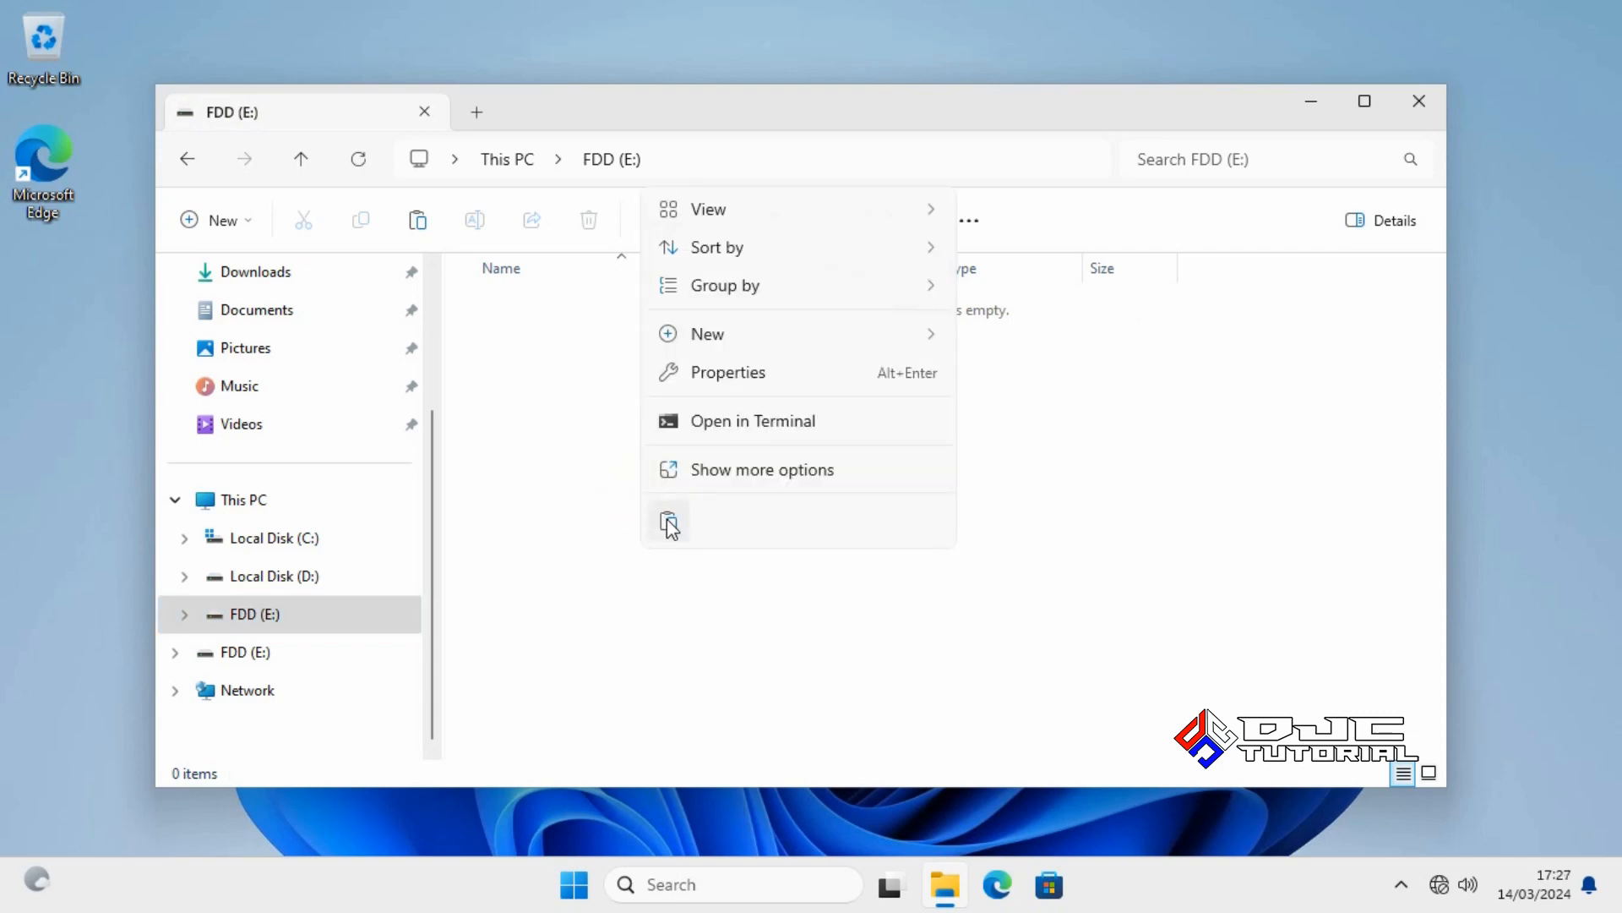
pyautogui.click(669, 522)
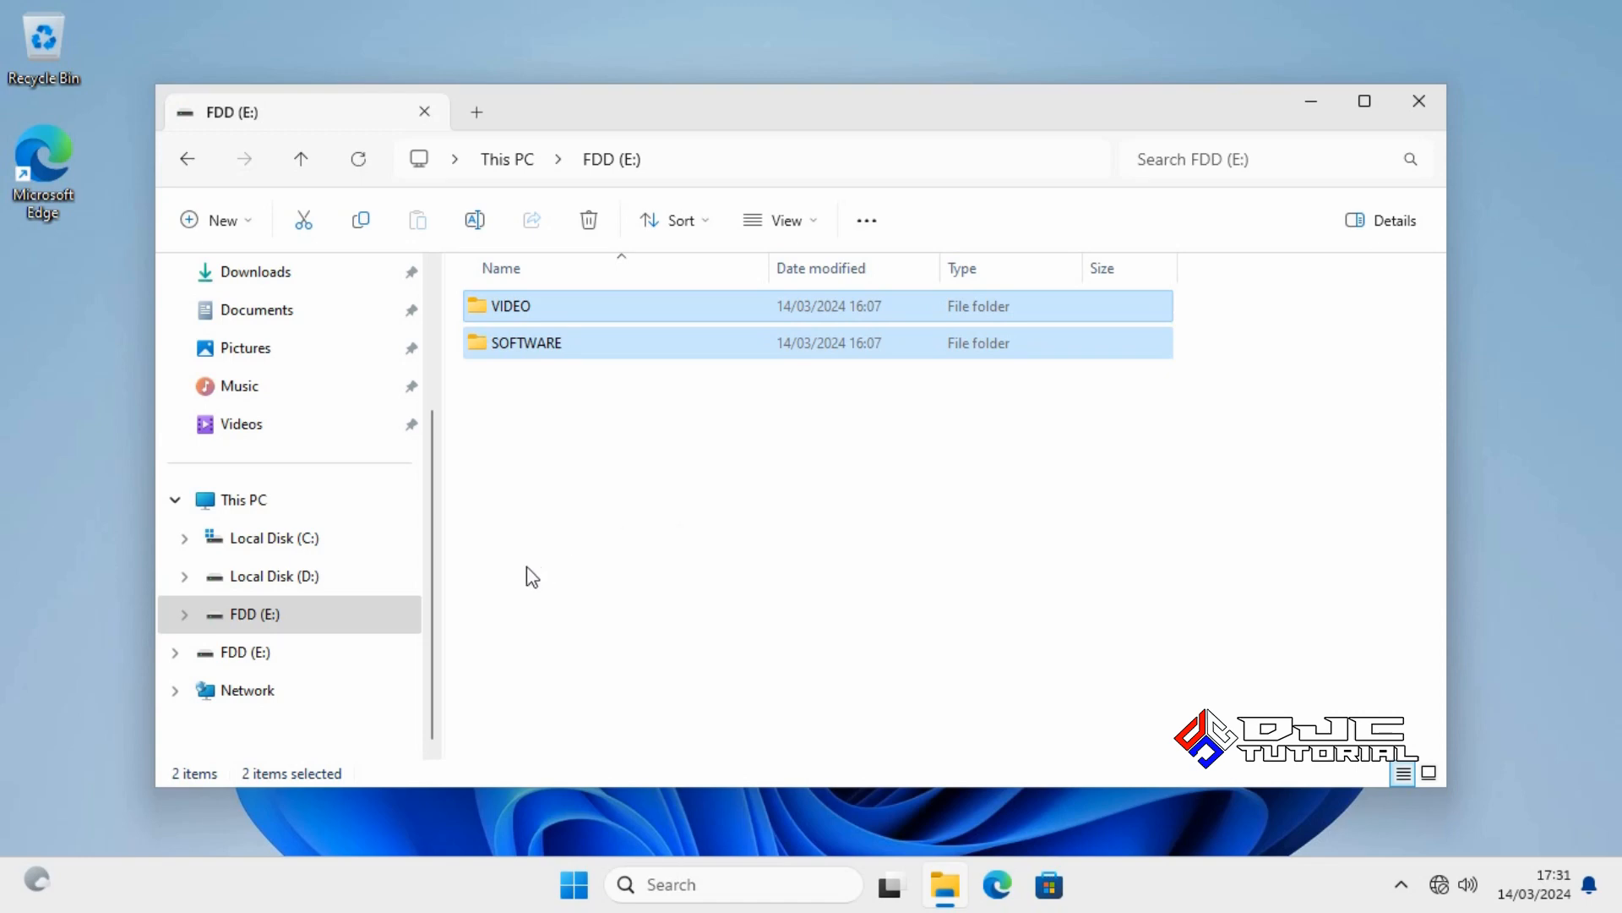
# Delete the BACKUP DATA FDD folder from Local Disk (D:)
pyautogui.click(338, 579)
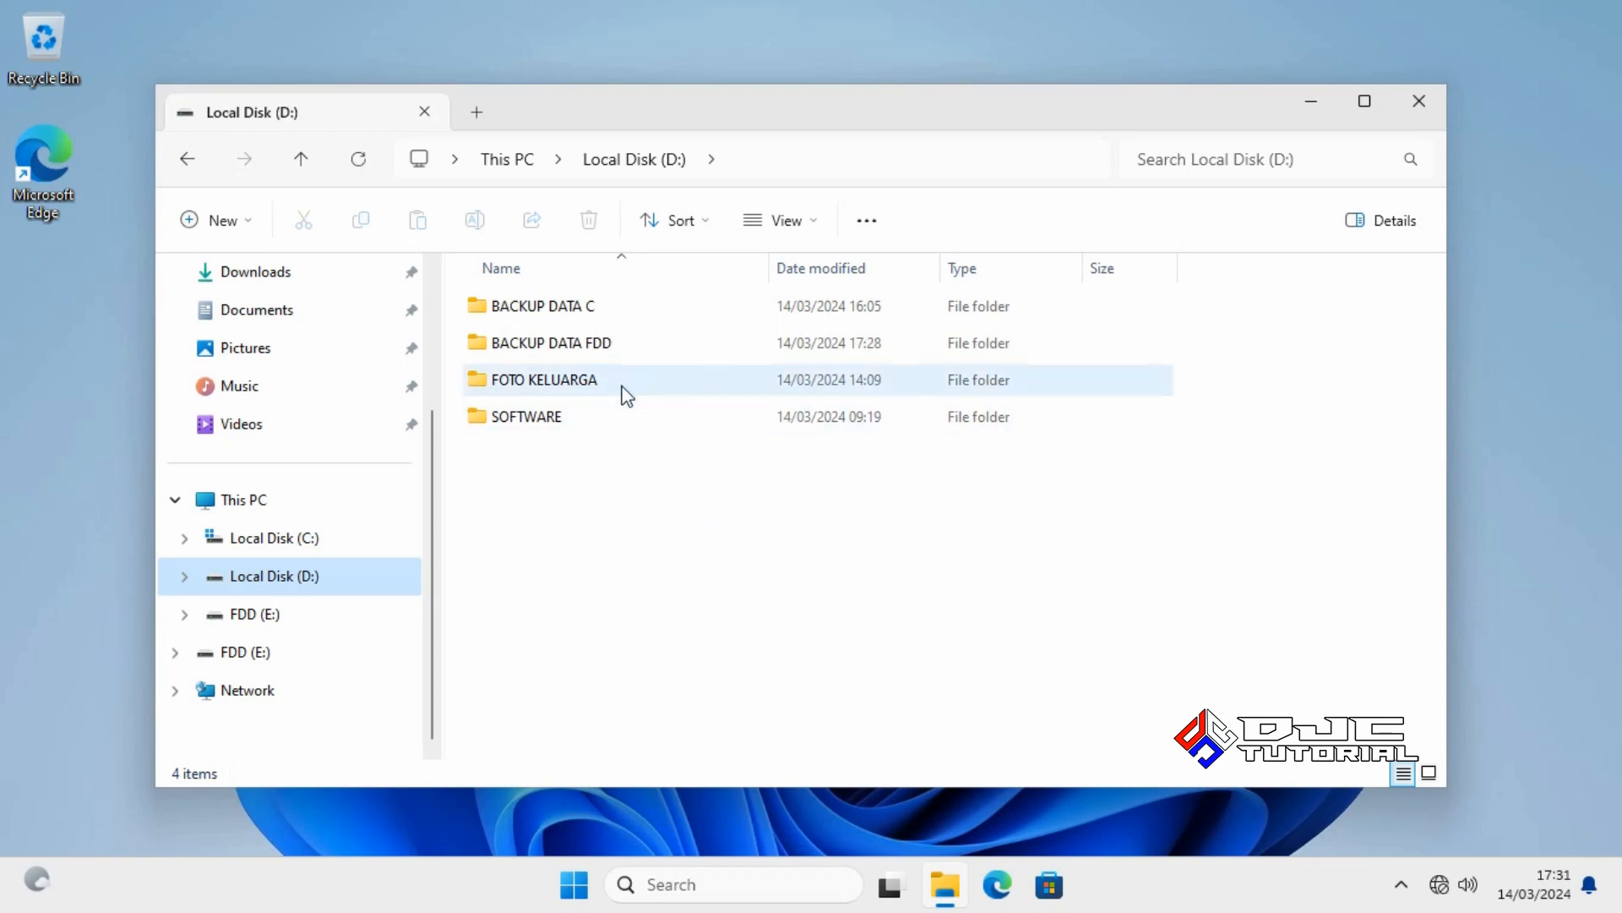
pyautogui.click(608, 347)
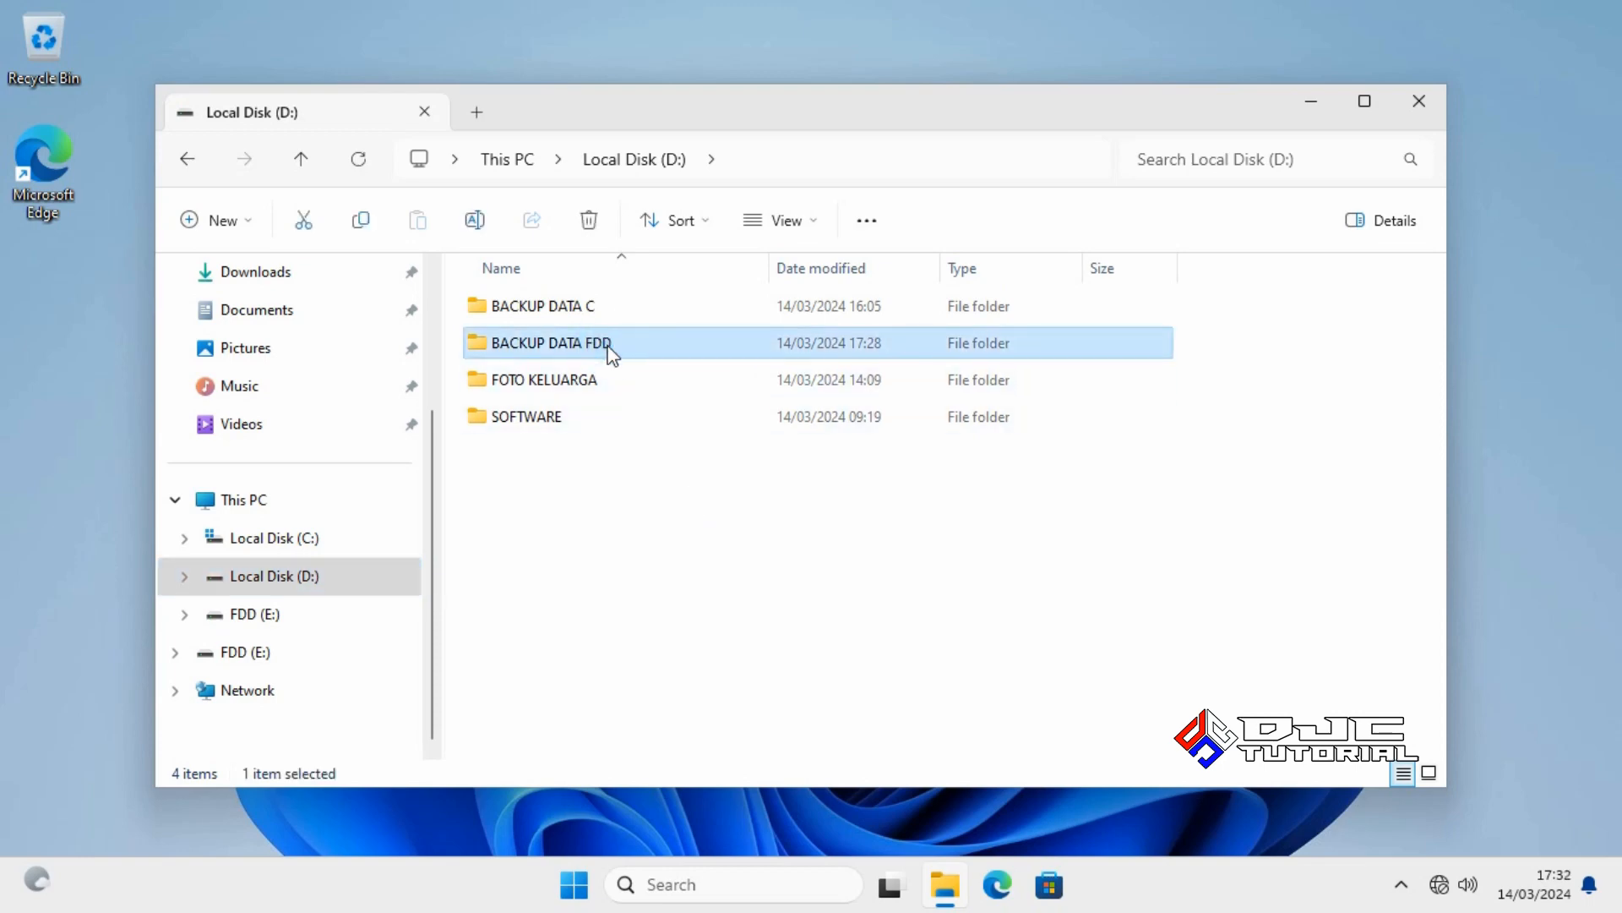
pyautogui.rightClick(610, 350)
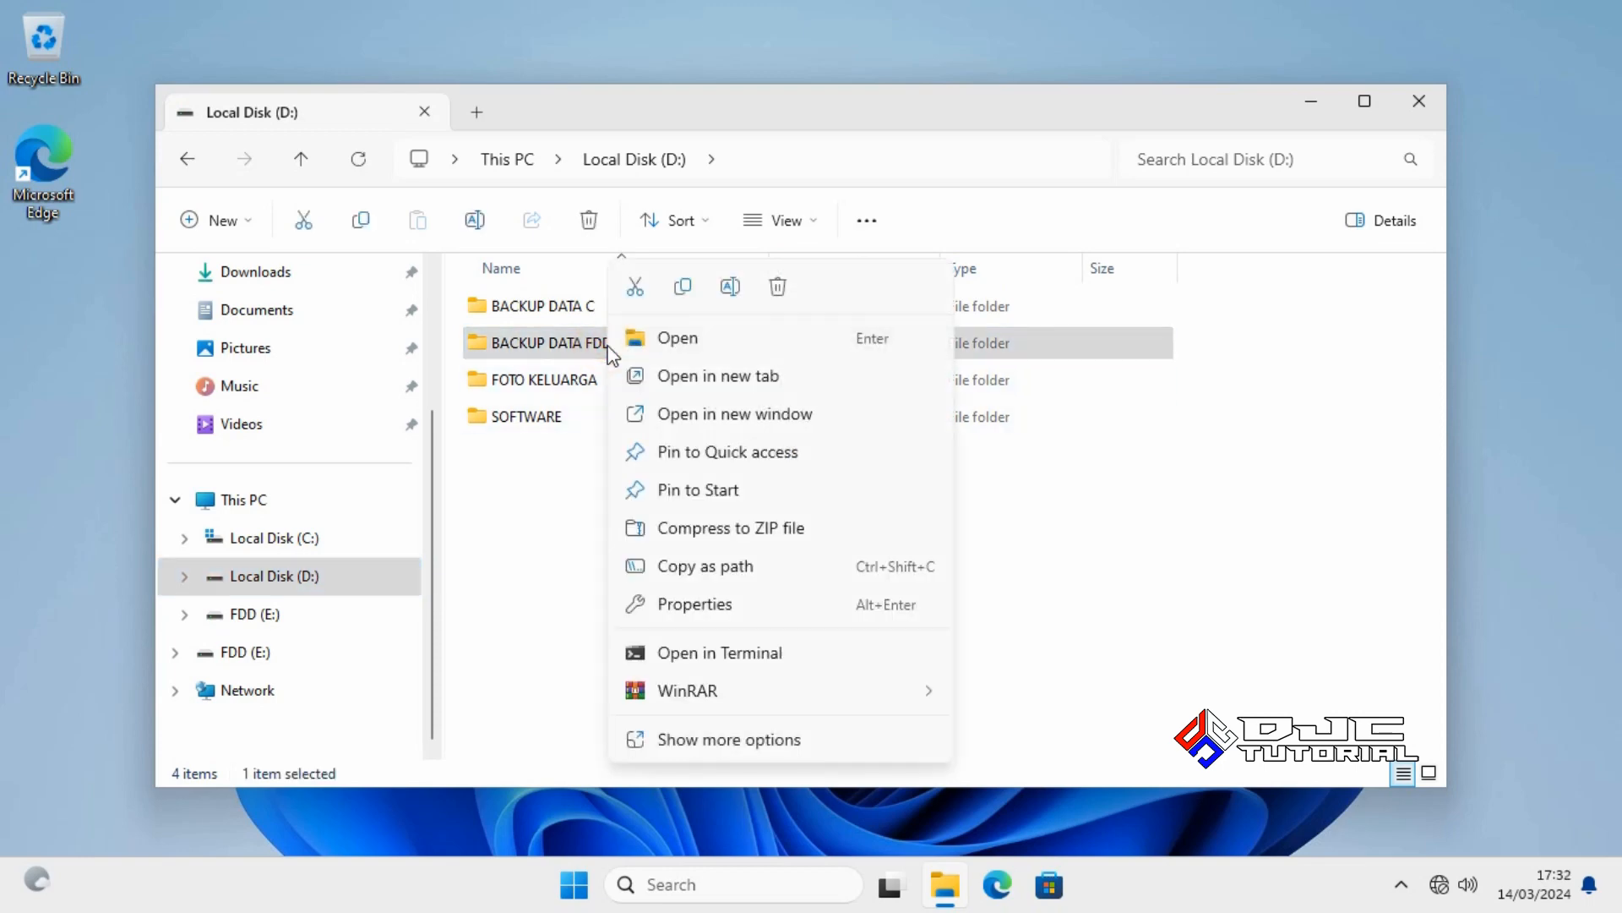
pyautogui.click(777, 286)
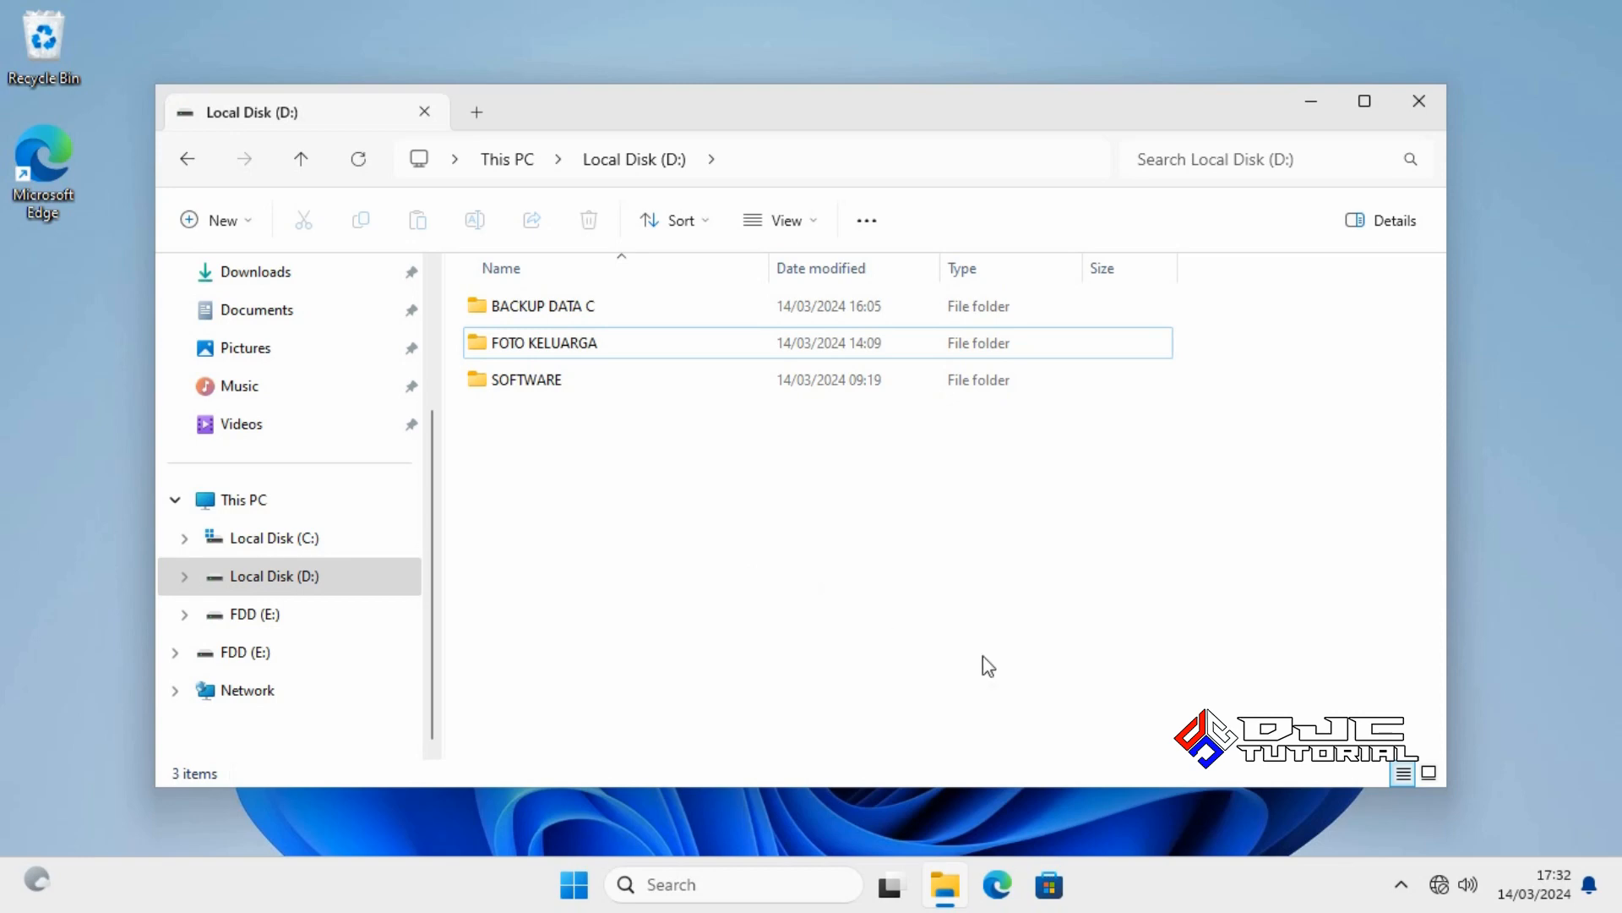
# Safely eject the Cruzer Blade USB drive from the system tray
pyautogui.click(1401, 885)
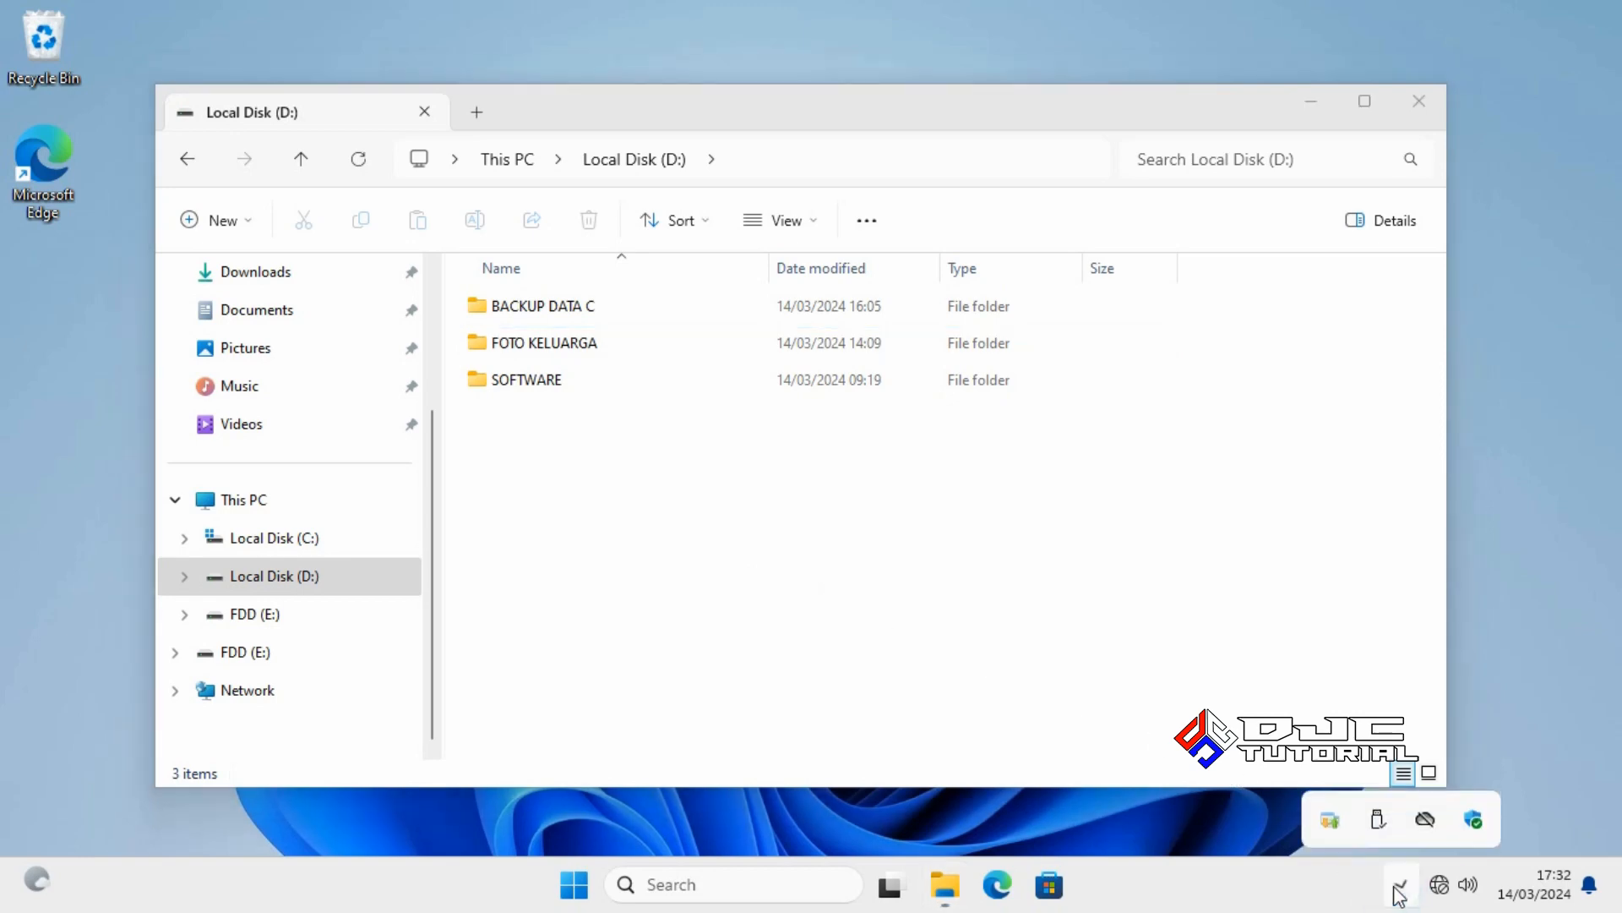
pyautogui.click(1387, 825)
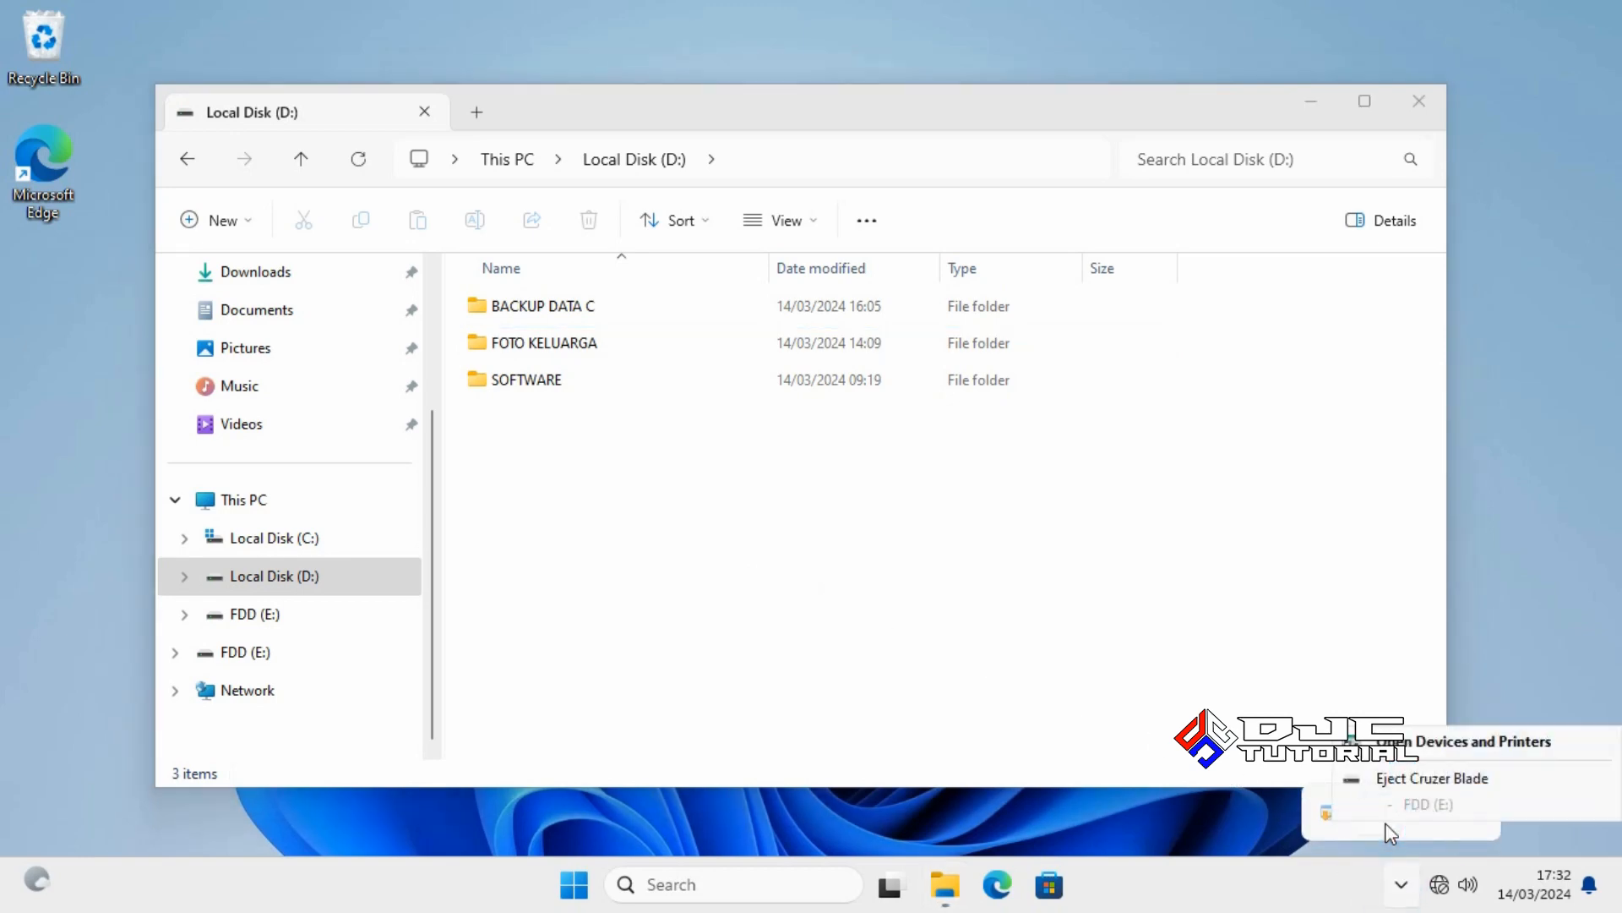
pyautogui.click(1407, 779)
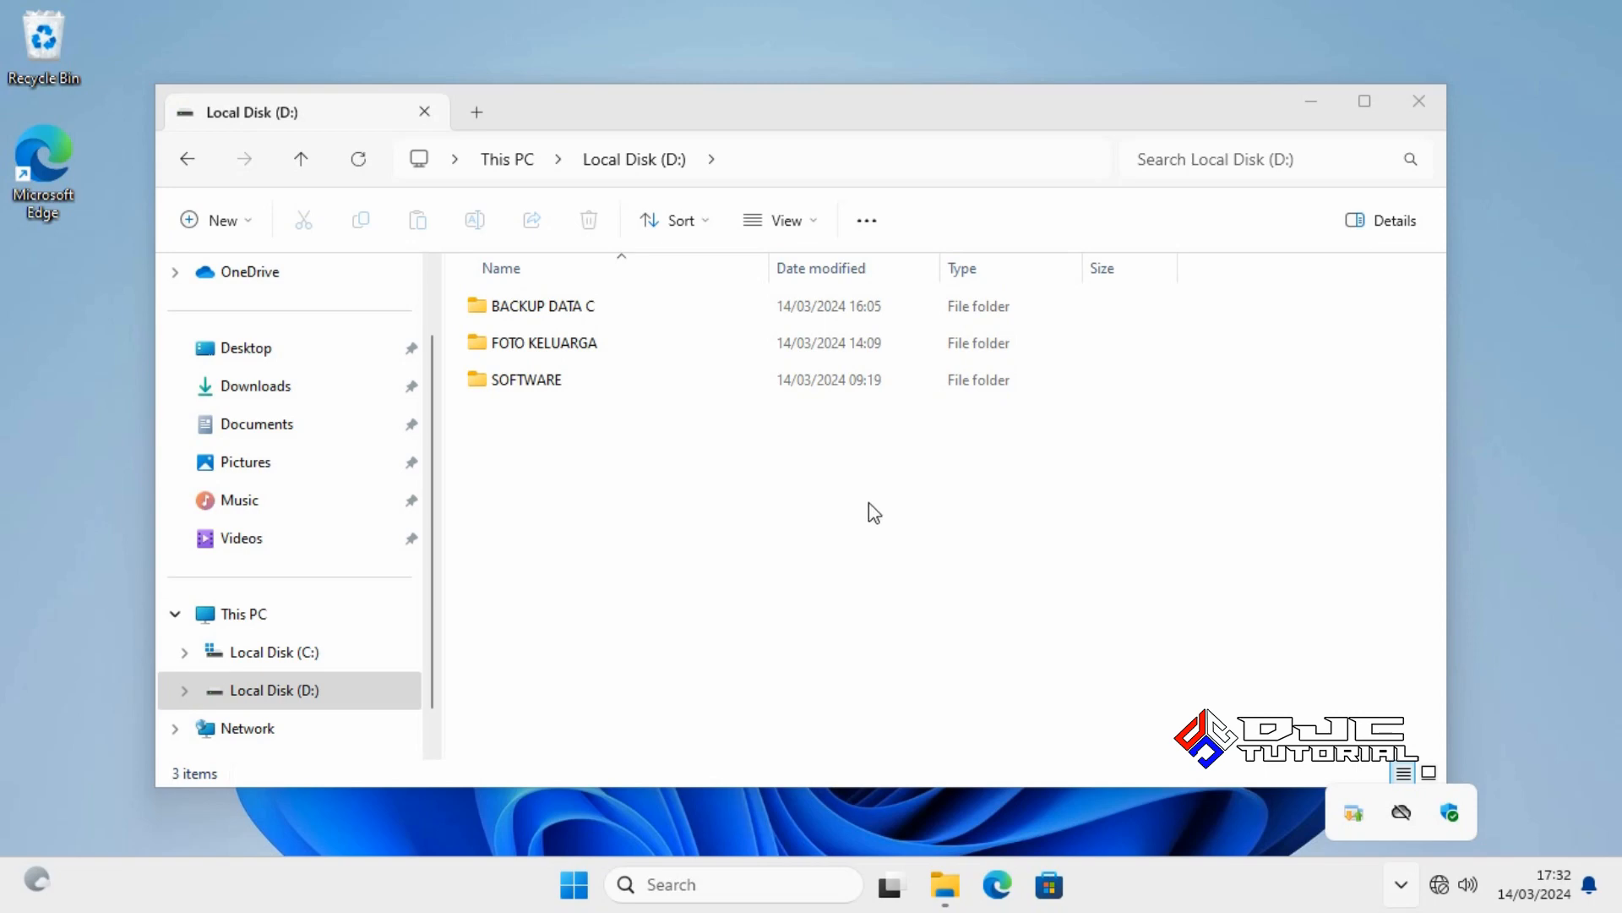
# Copy all the folders inside BACKUP DATA C on Local Disk (D:) to the clipboard
pyautogui.doubleClick(616, 314)
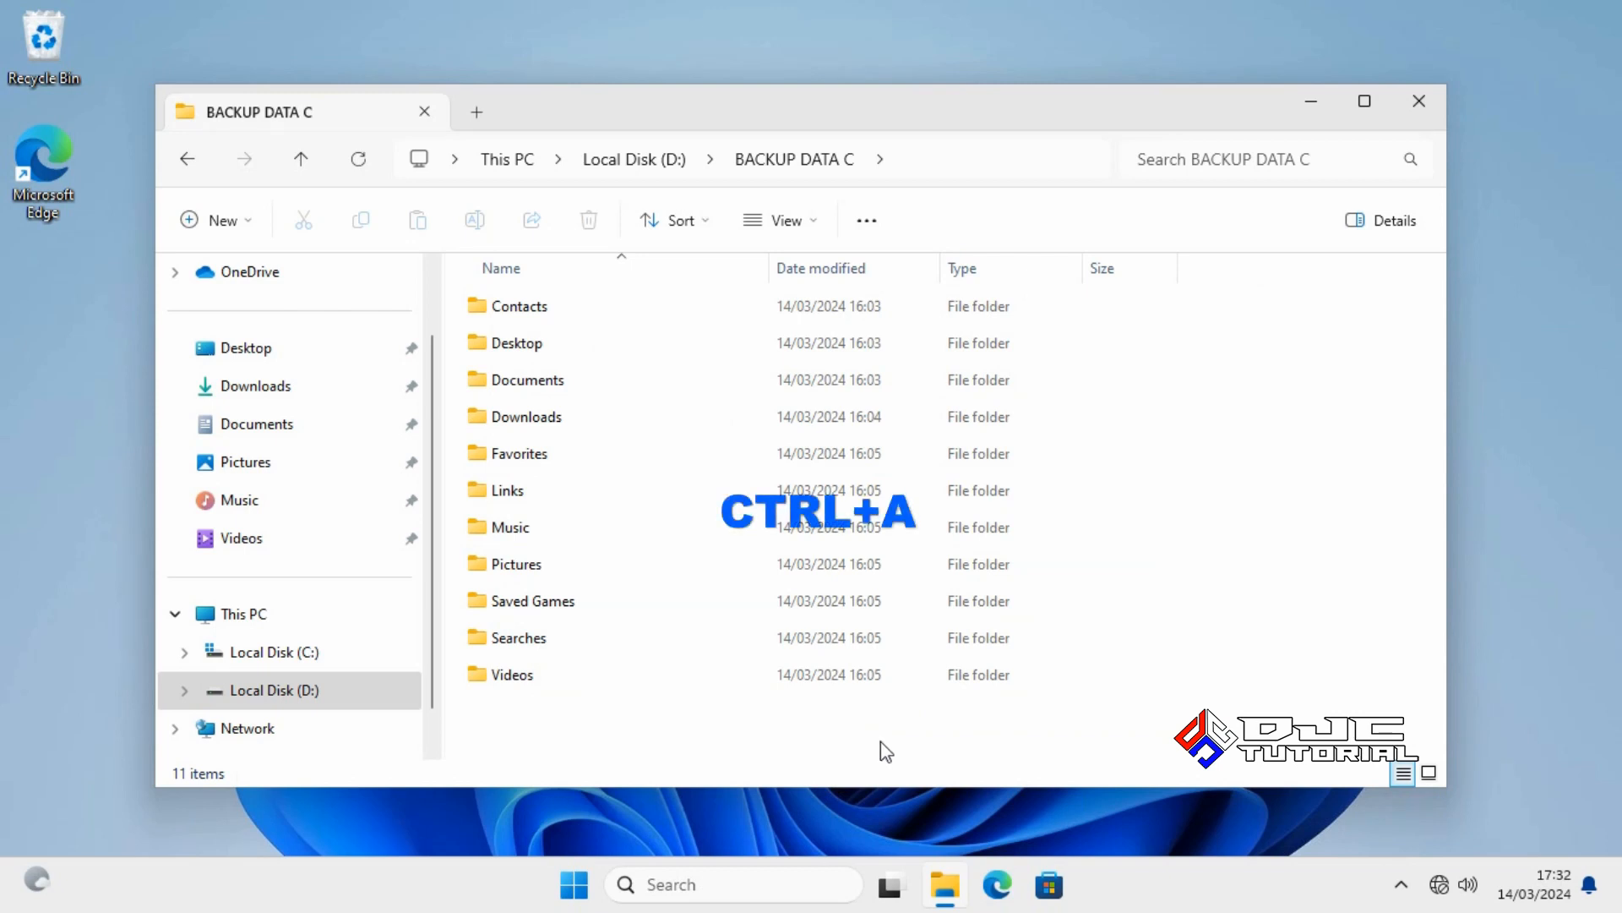
pyautogui.hotkey('ctrl', 'a')
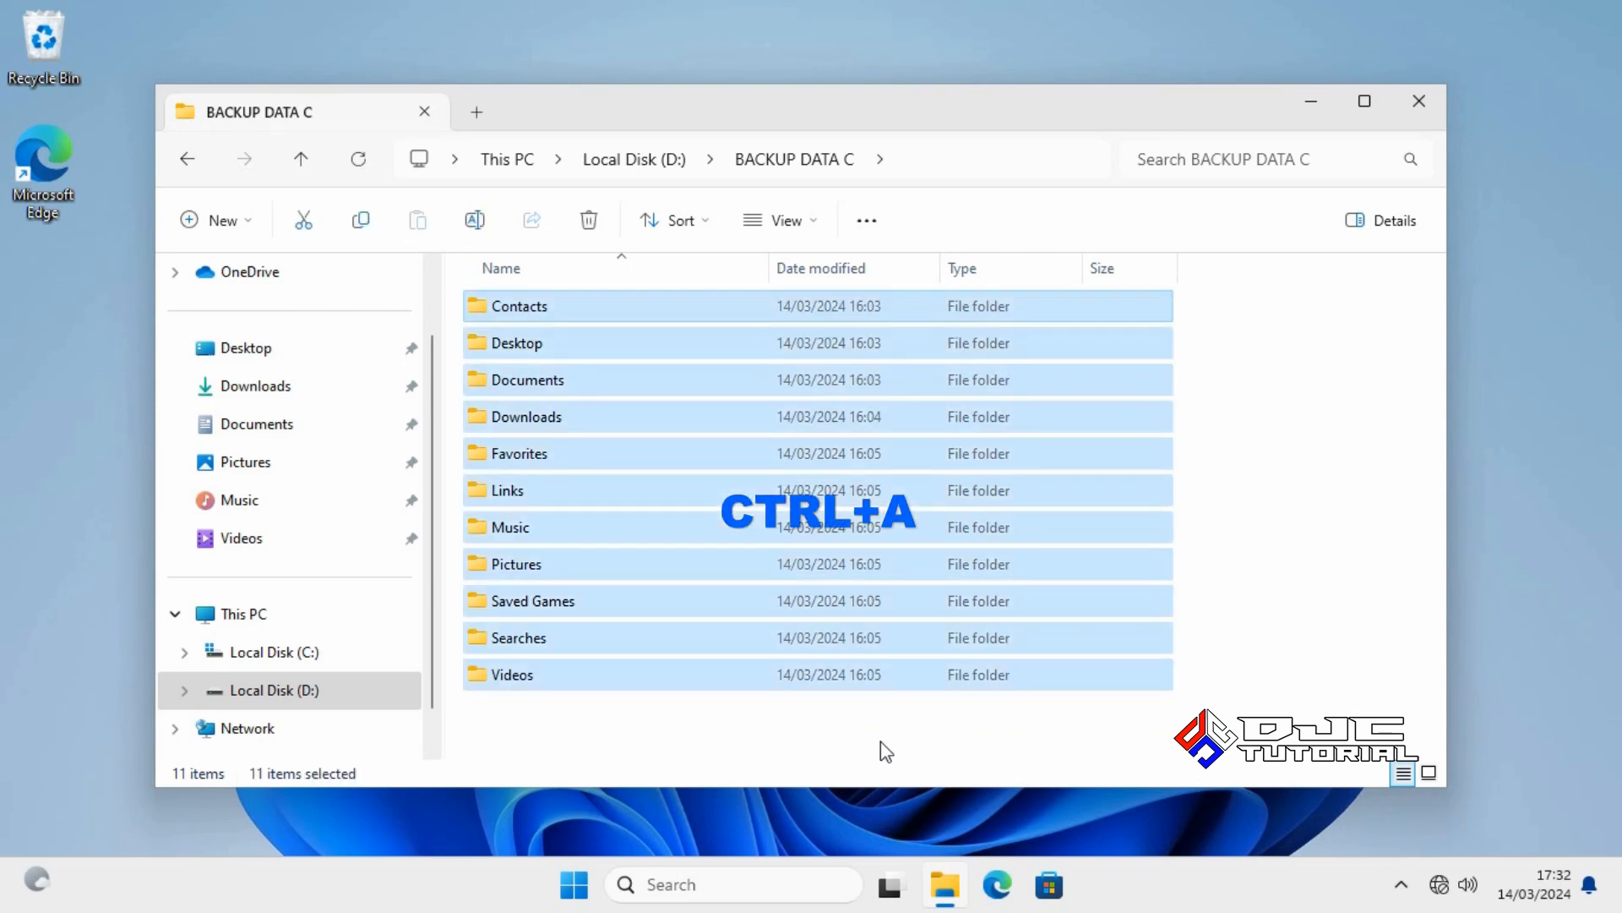
pyautogui.rightClick(782, 580)
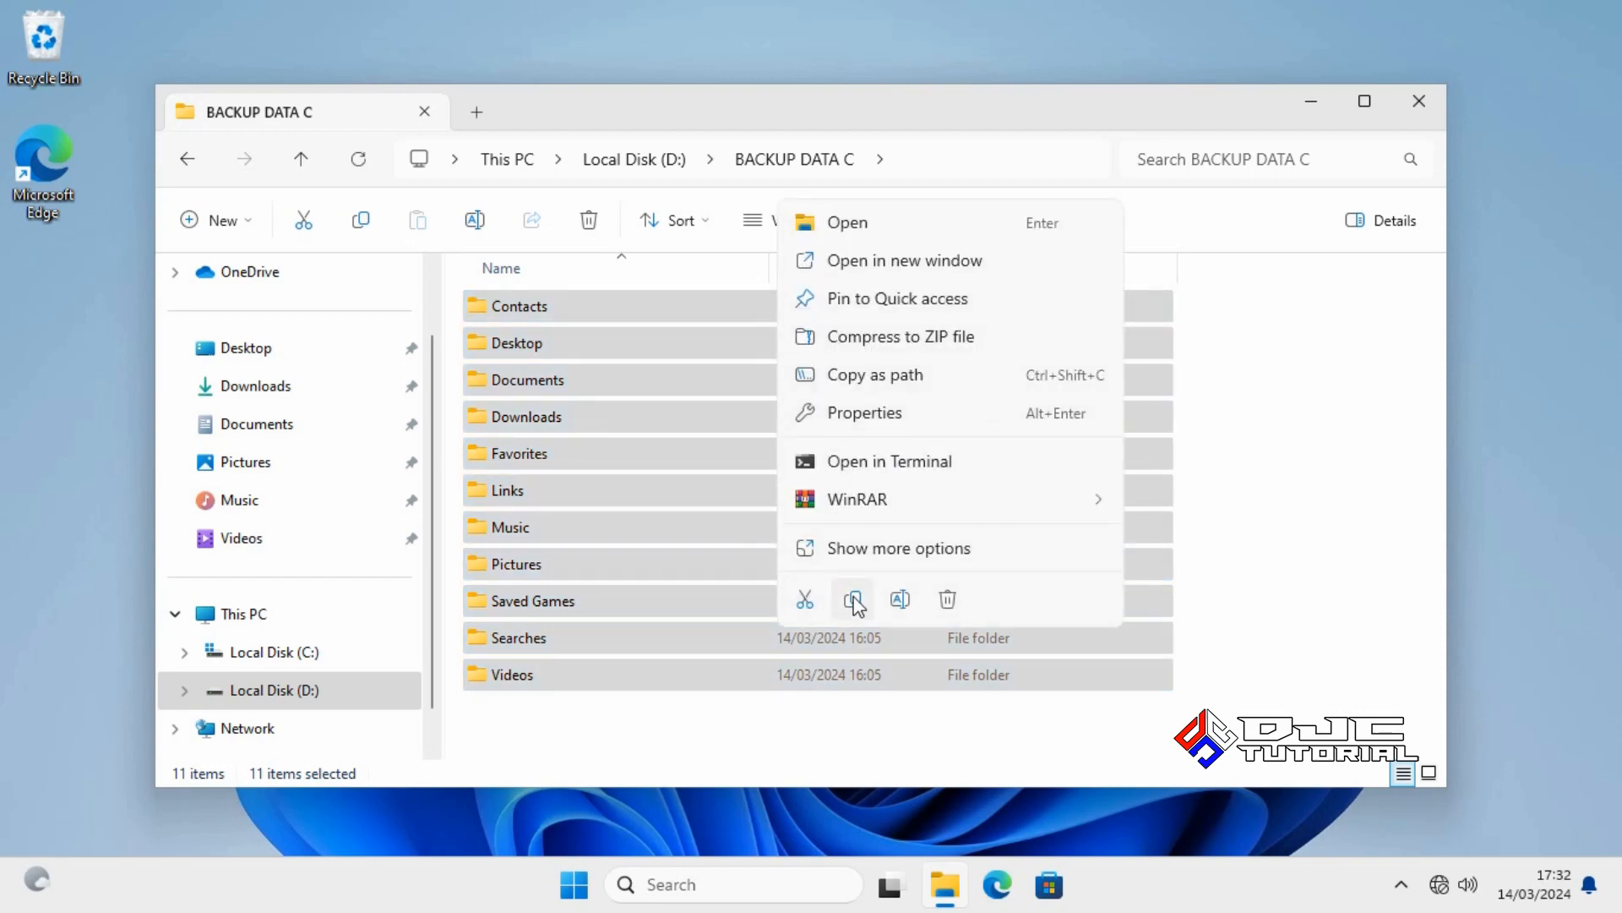
pyautogui.click(854, 600)
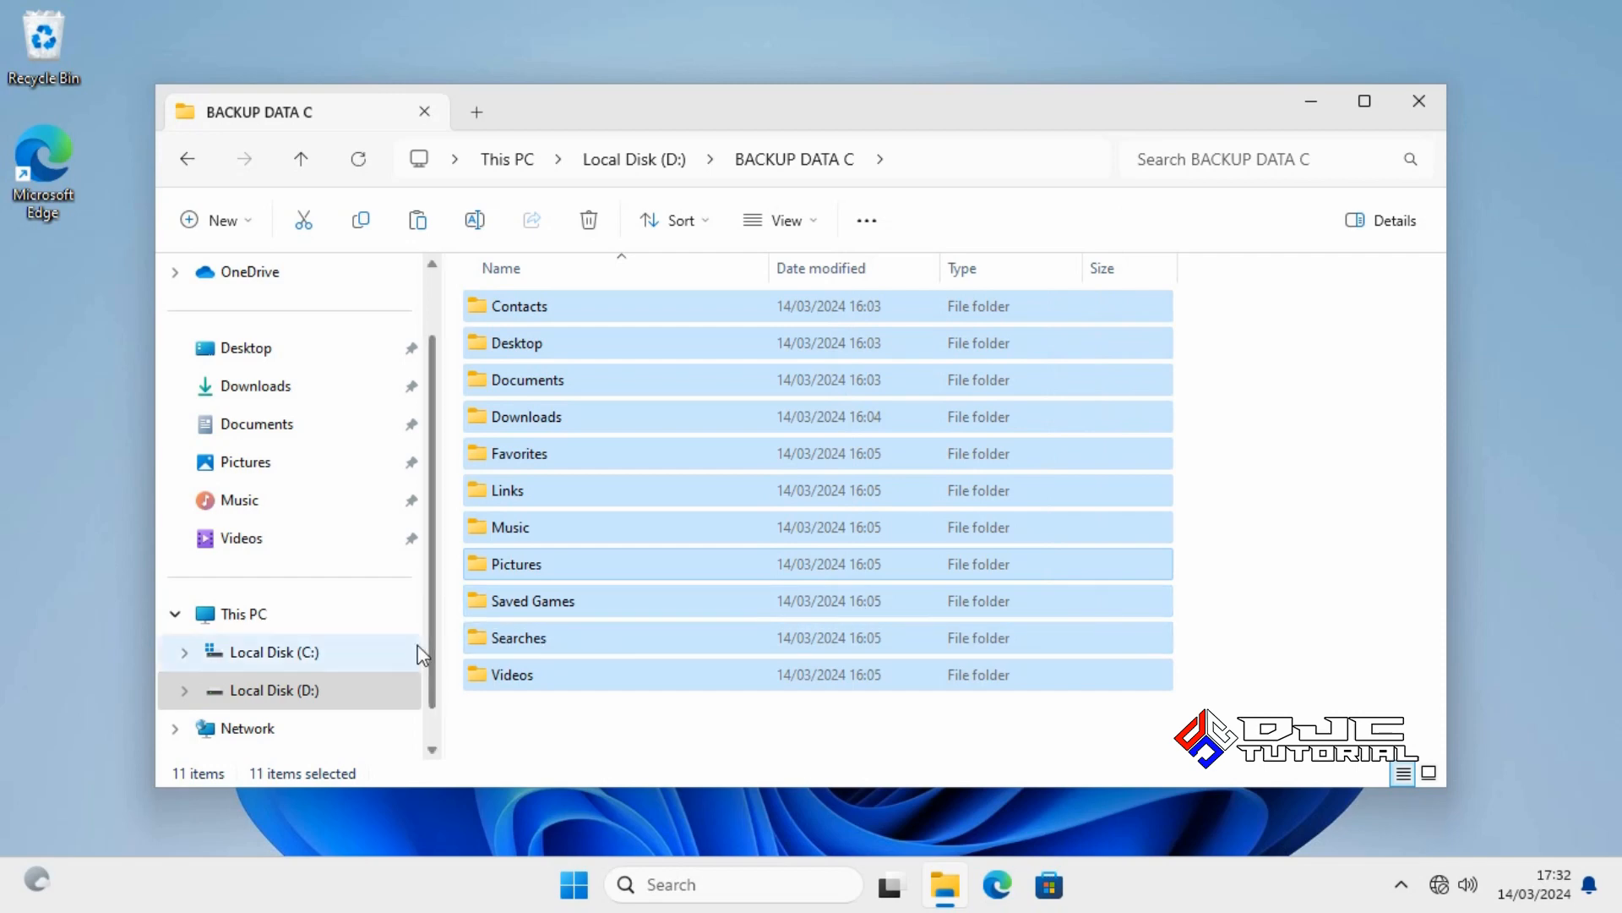
# View the user account's profile folder under Users on Local Disk (C:), dismiss its paste option and close File Explorer
pyautogui.click(345, 654)
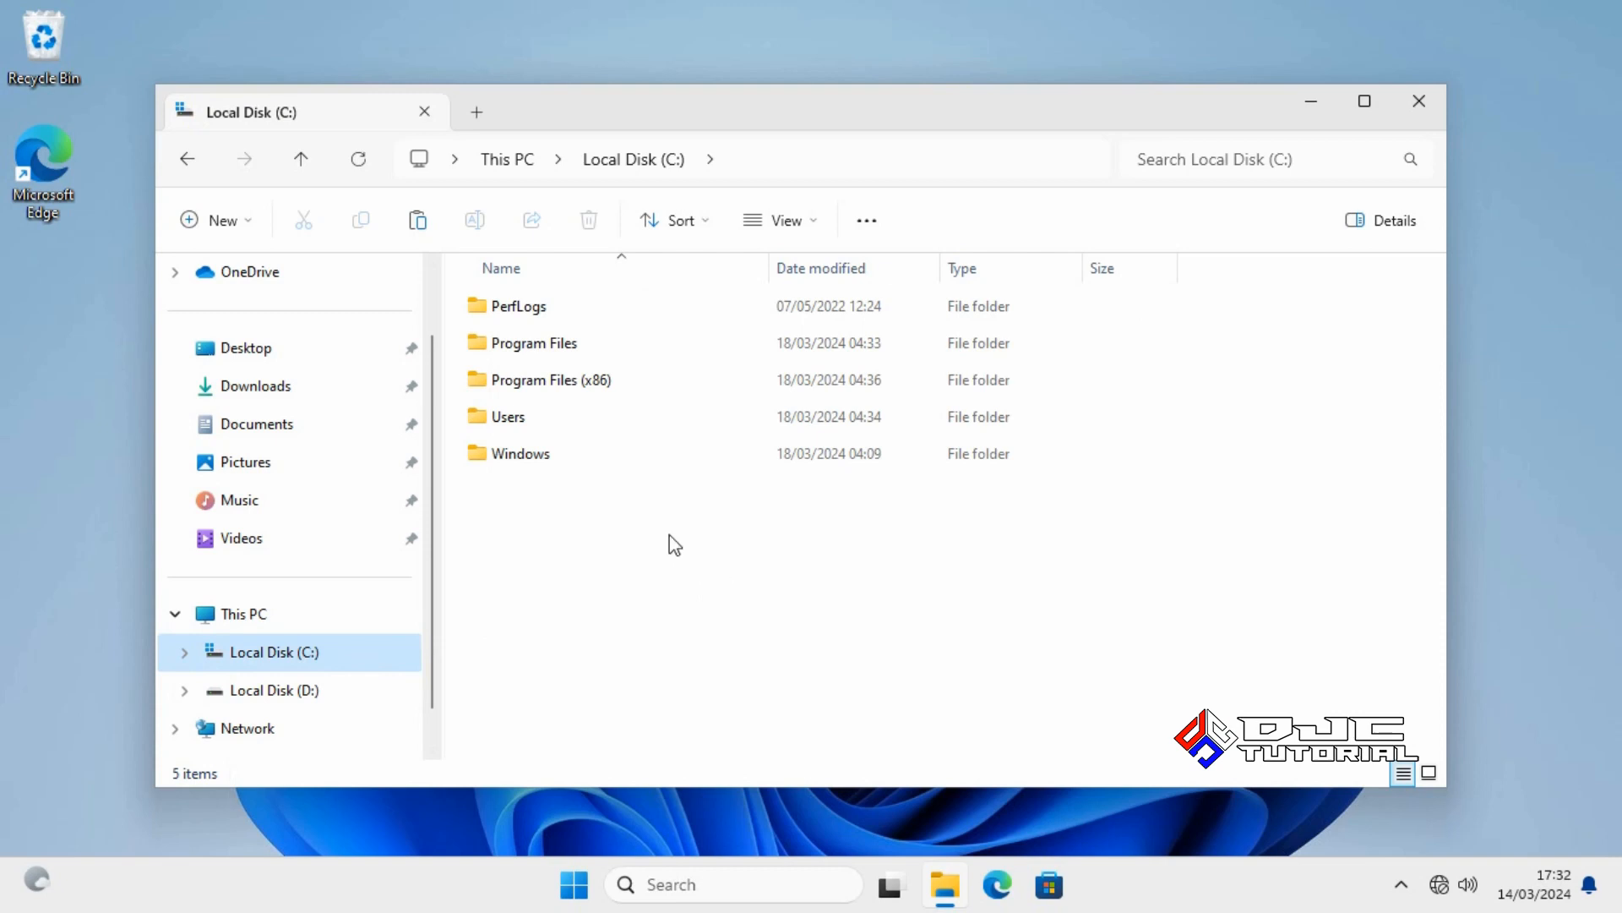
pyautogui.click(563, 425)
pyautogui.doubleClick(561, 424)
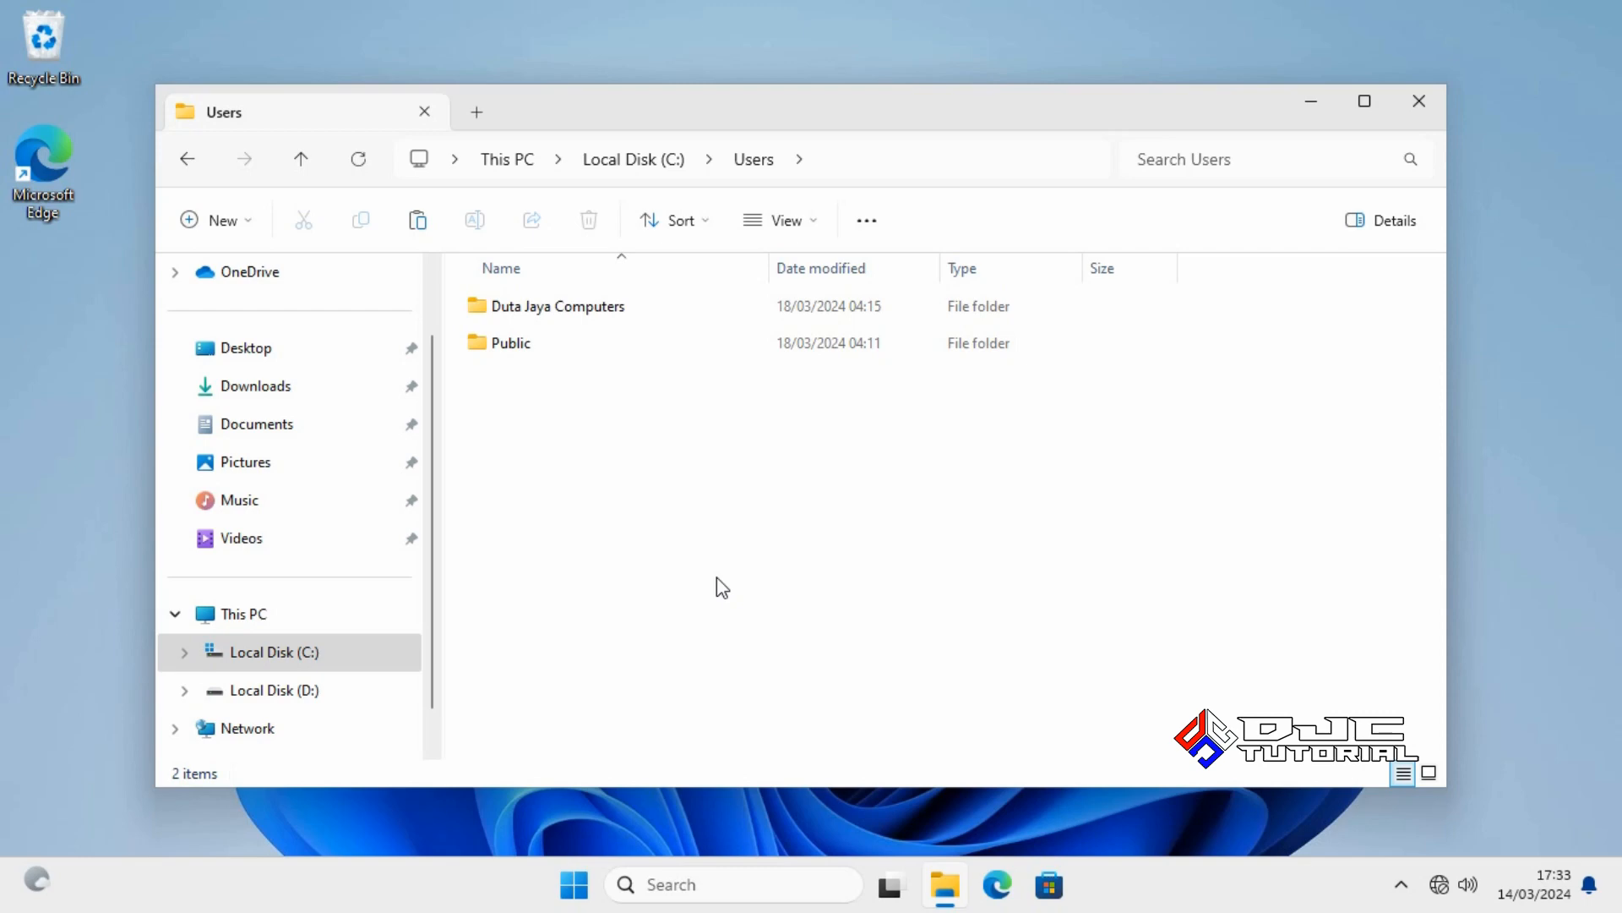
pyautogui.doubleClick(624, 319)
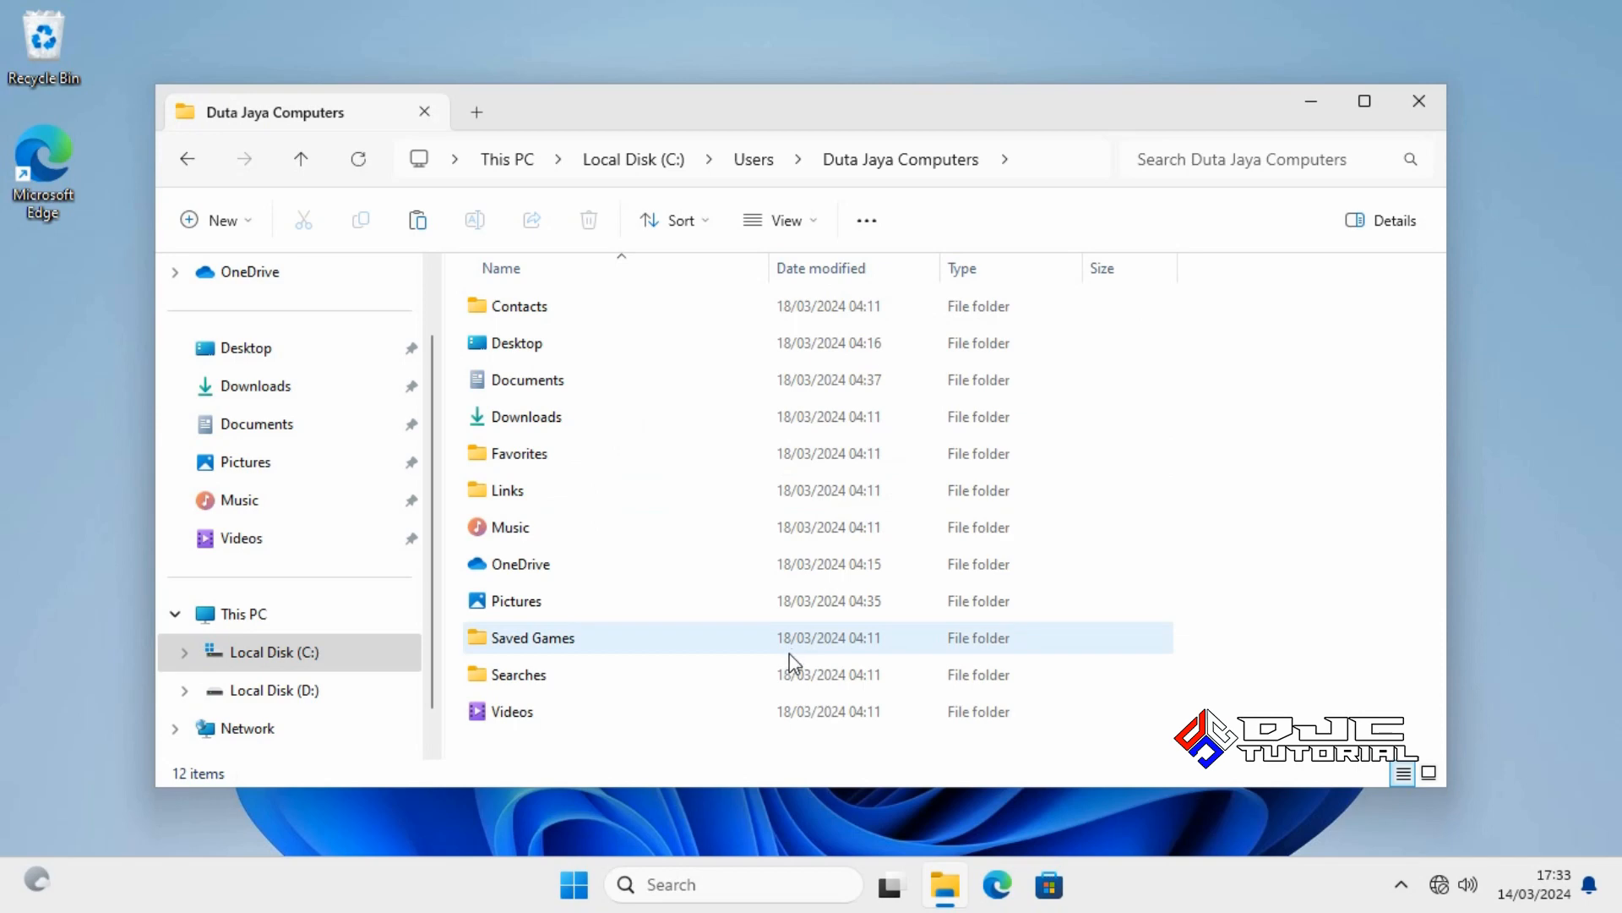
pyautogui.rightClick(738, 738)
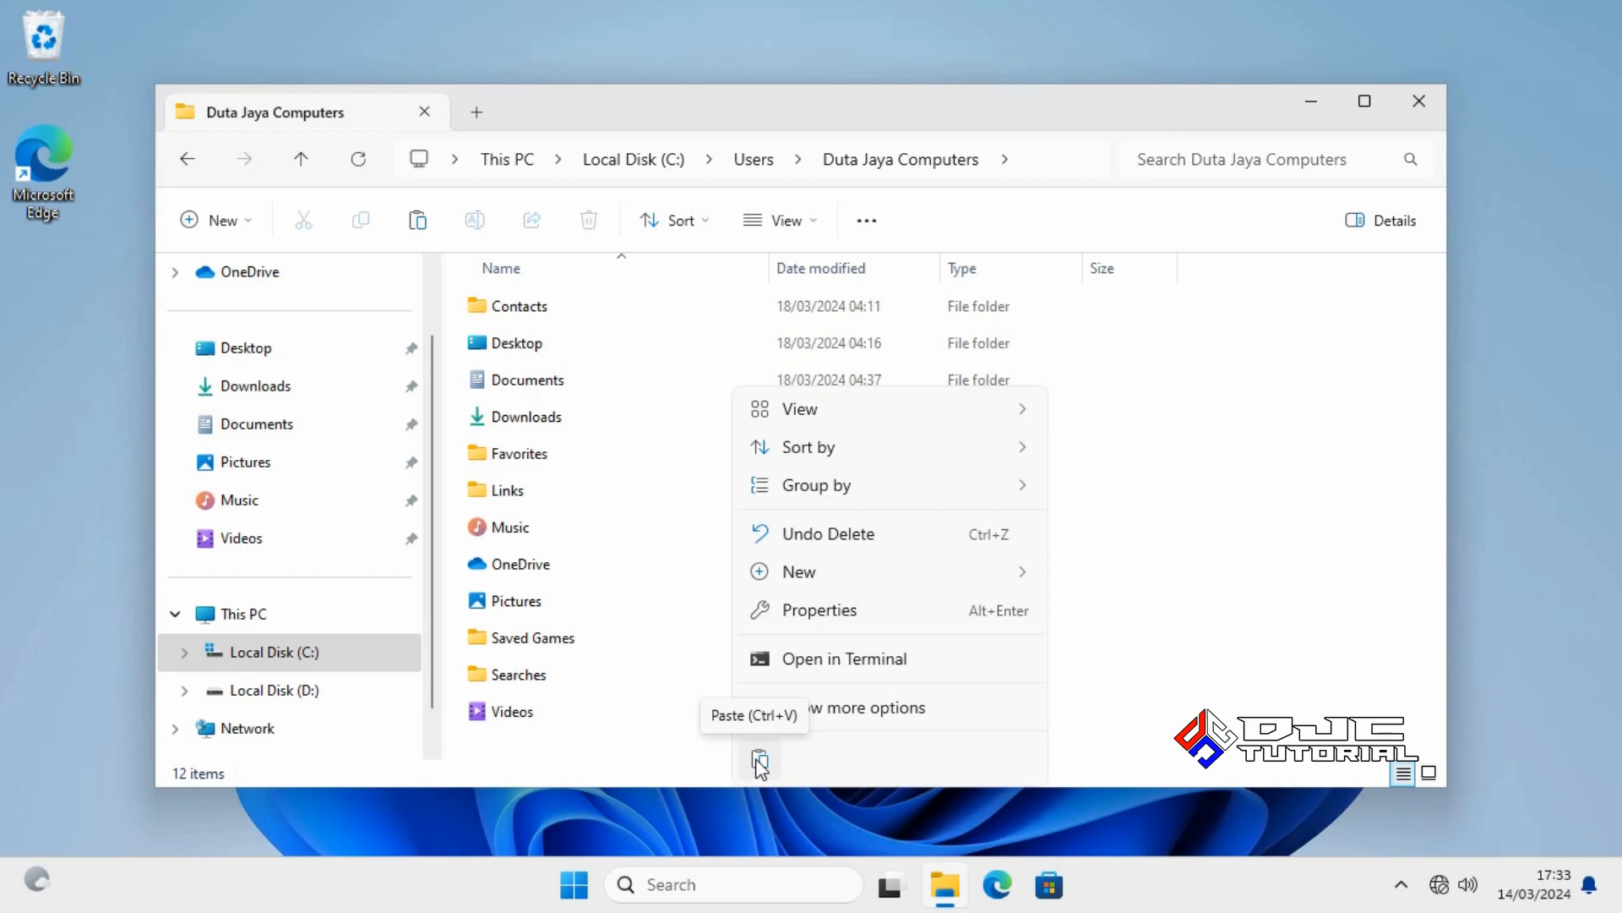
pyautogui.click(692, 743)
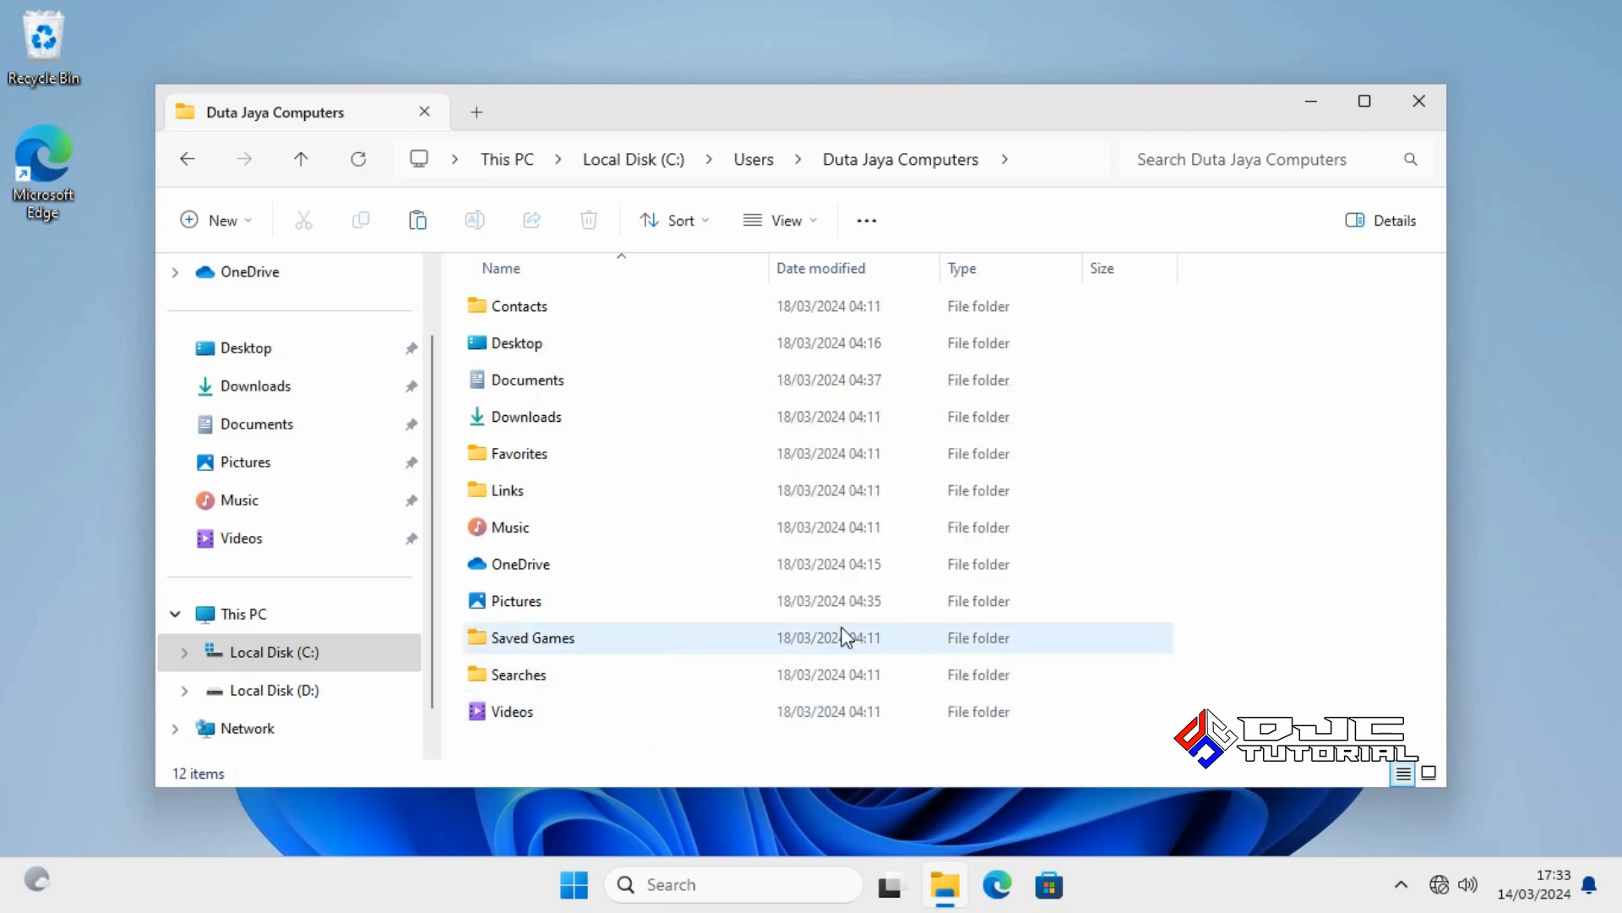
pyautogui.click(1425, 103)
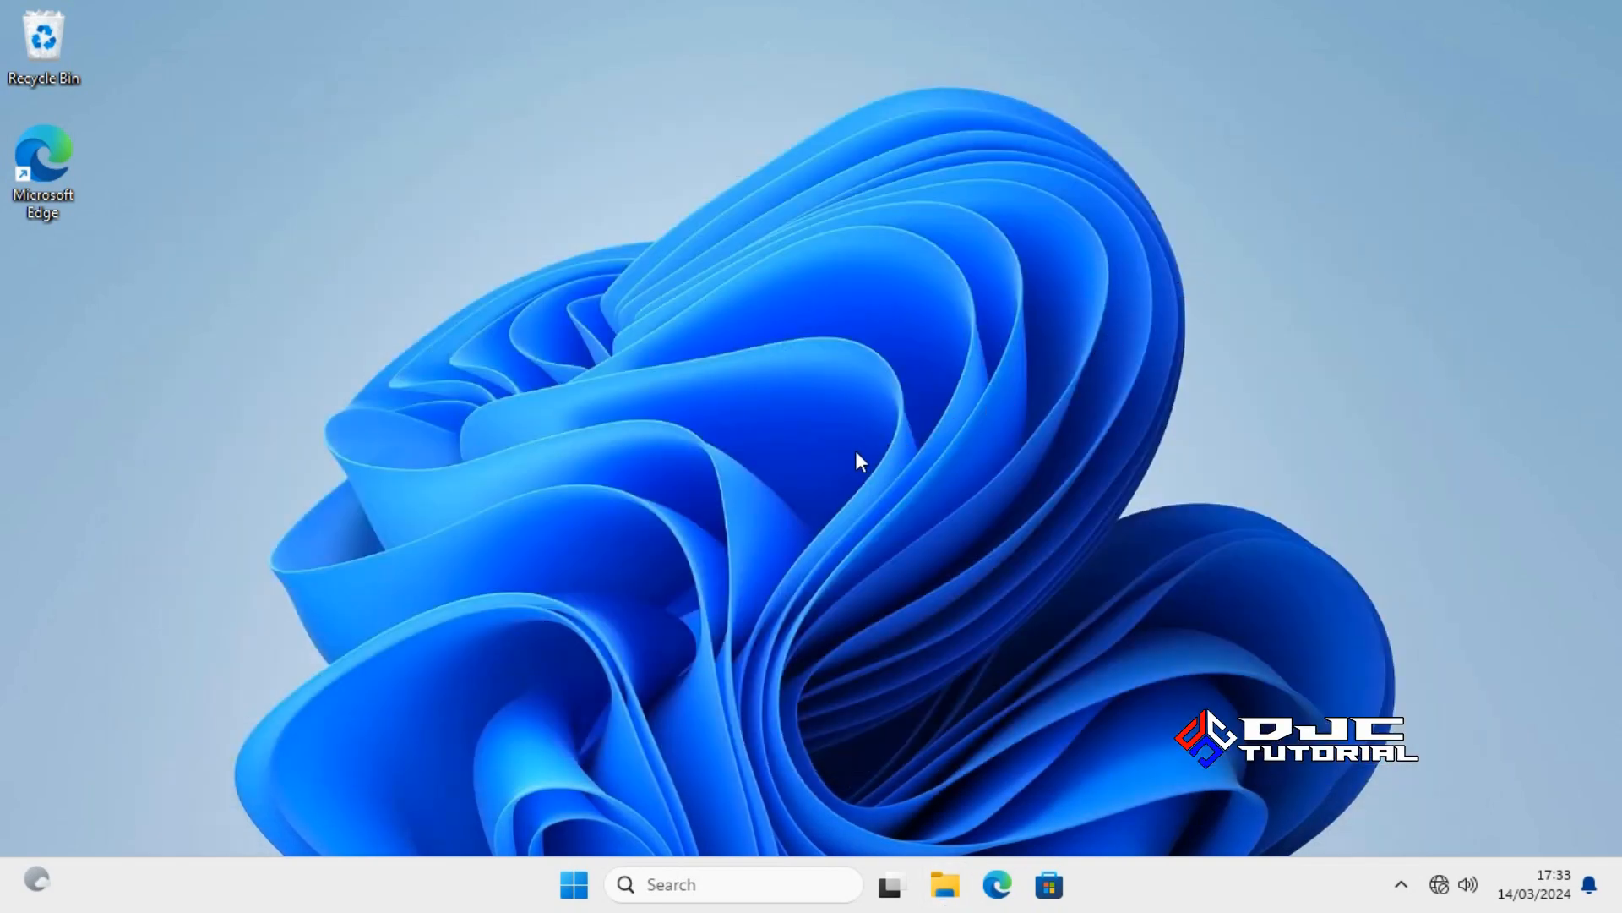